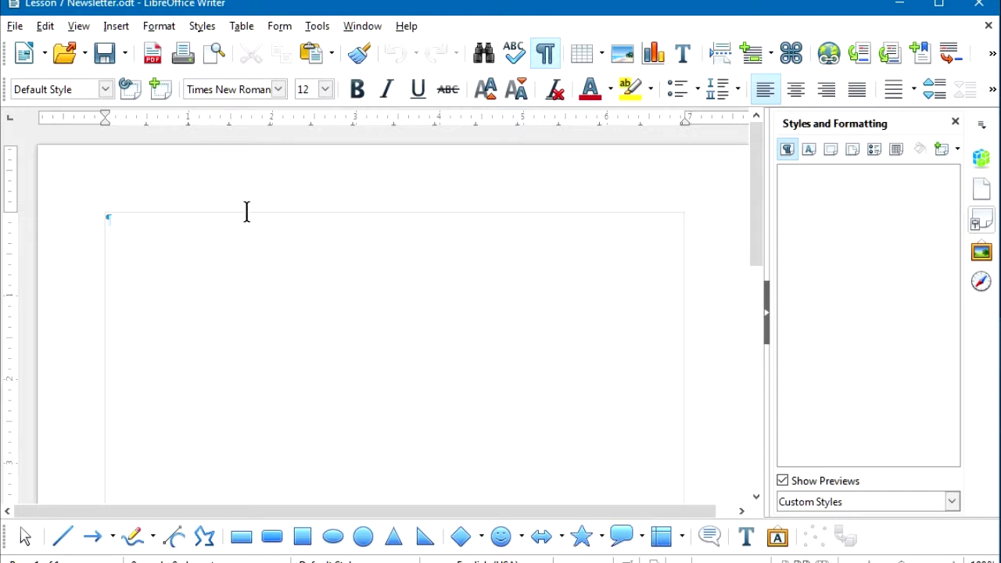
left_click(14, 25)
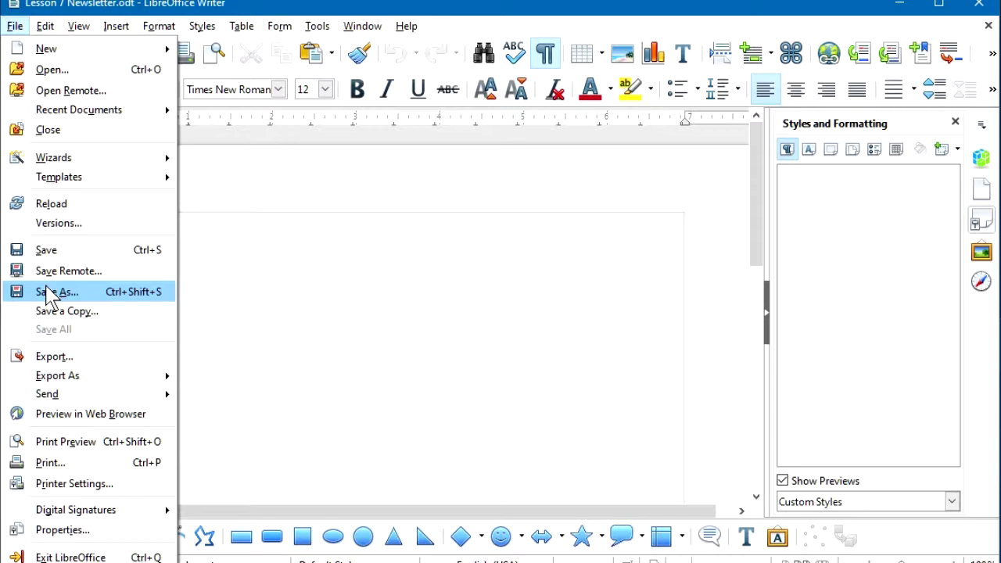
left_click(276, 14)
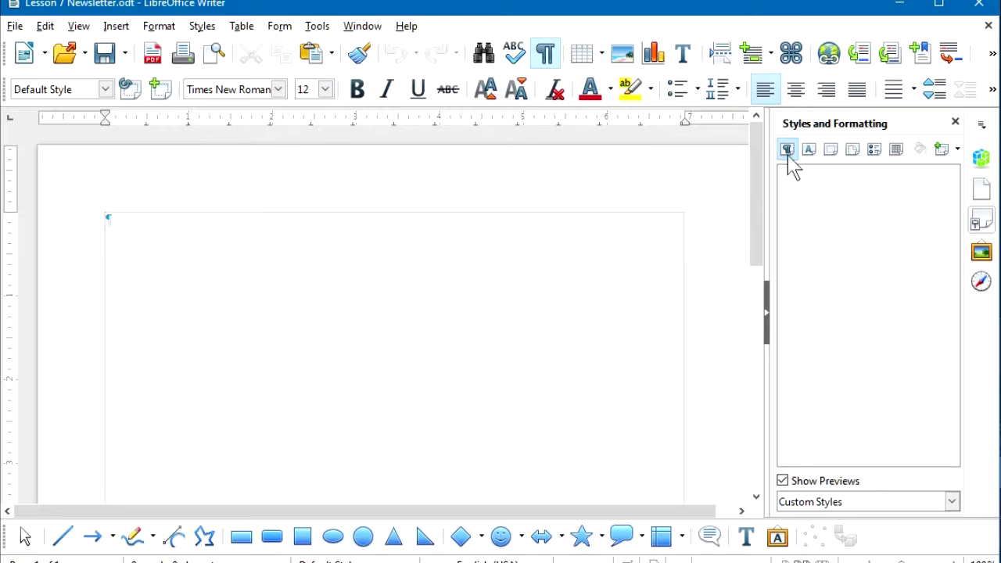
Load the text, frame, page and numbering styles from a file, overwriting existing ones, and apply the My First Page style to the page
left_click(852, 149)
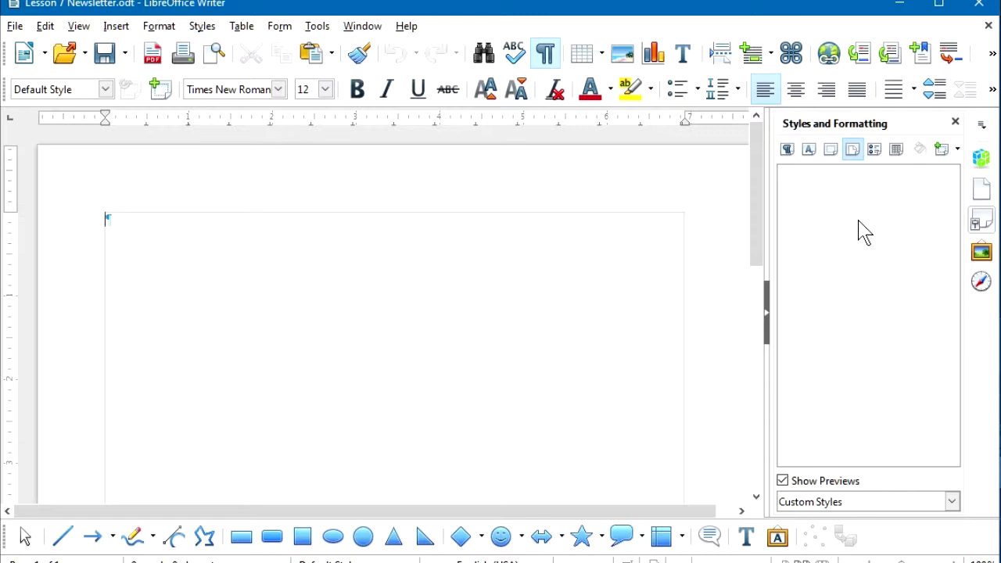
left_click(869, 202)
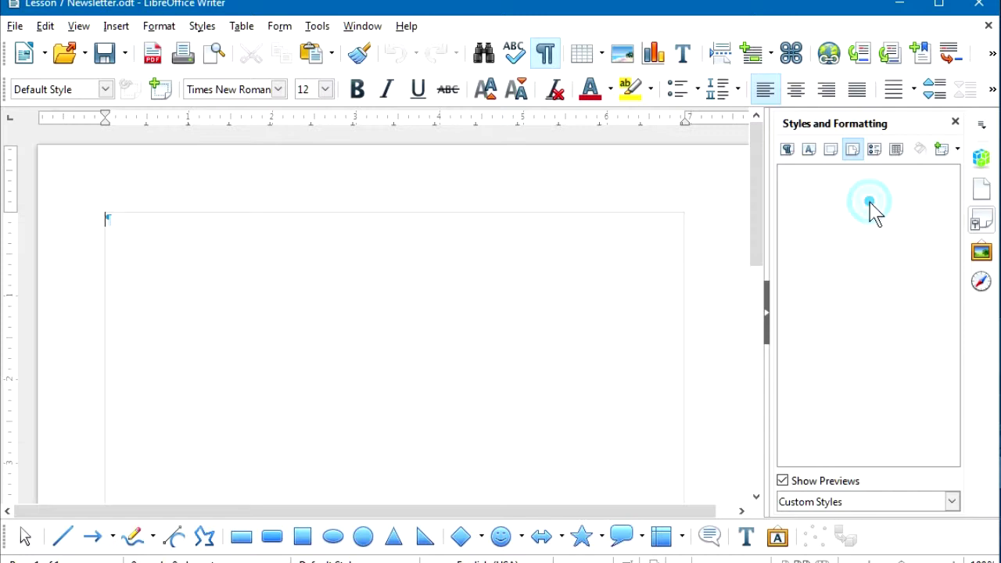
left_click(957, 150)
left_click(960, 209)
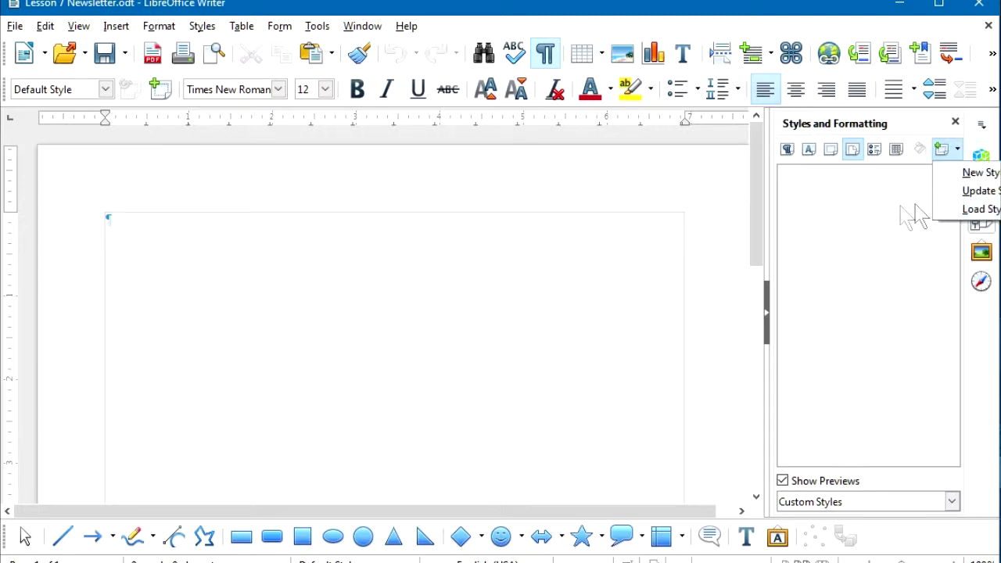
left_click(349, 318)
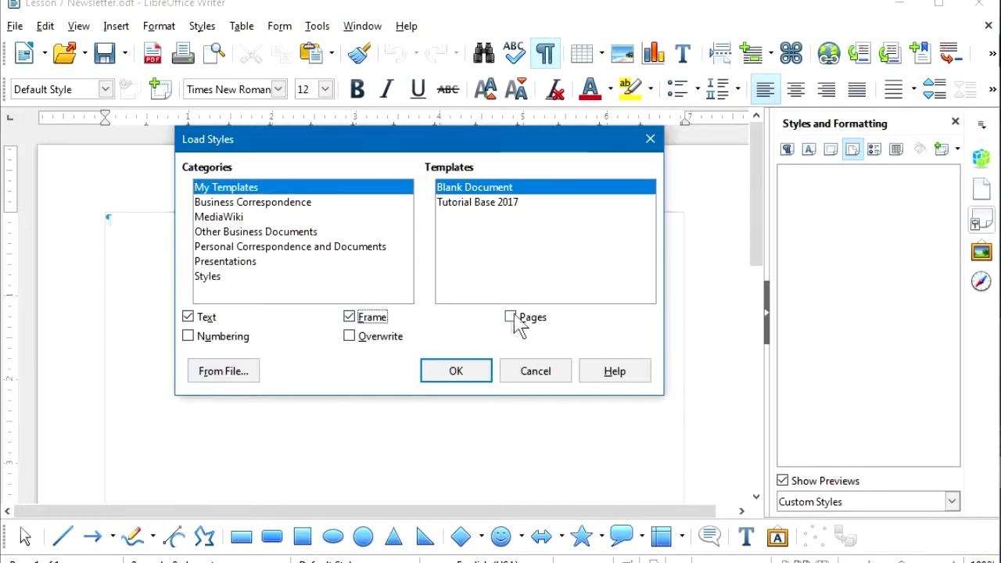
left_click(512, 321)
left_click(351, 338)
left_click(189, 338)
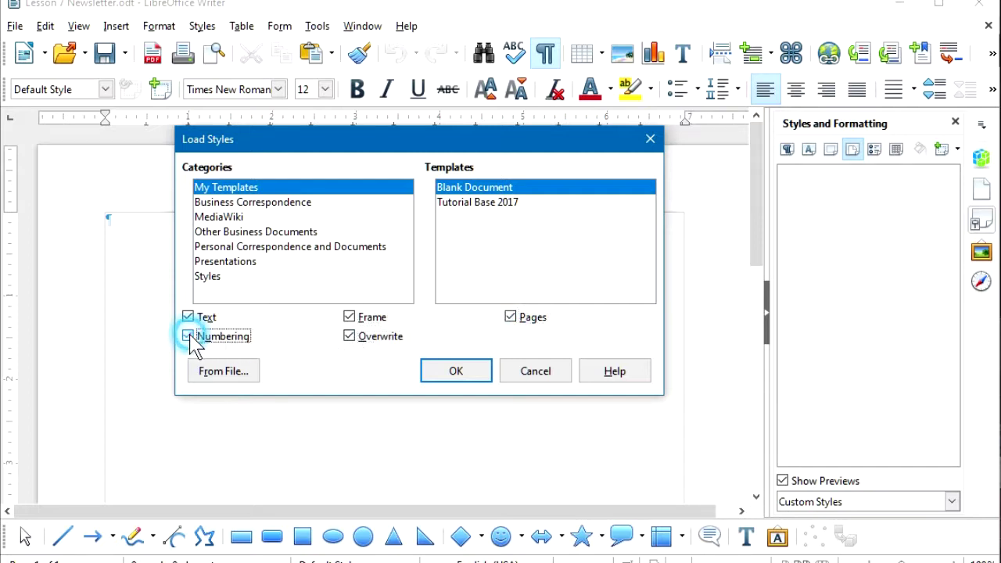
left_click(227, 372)
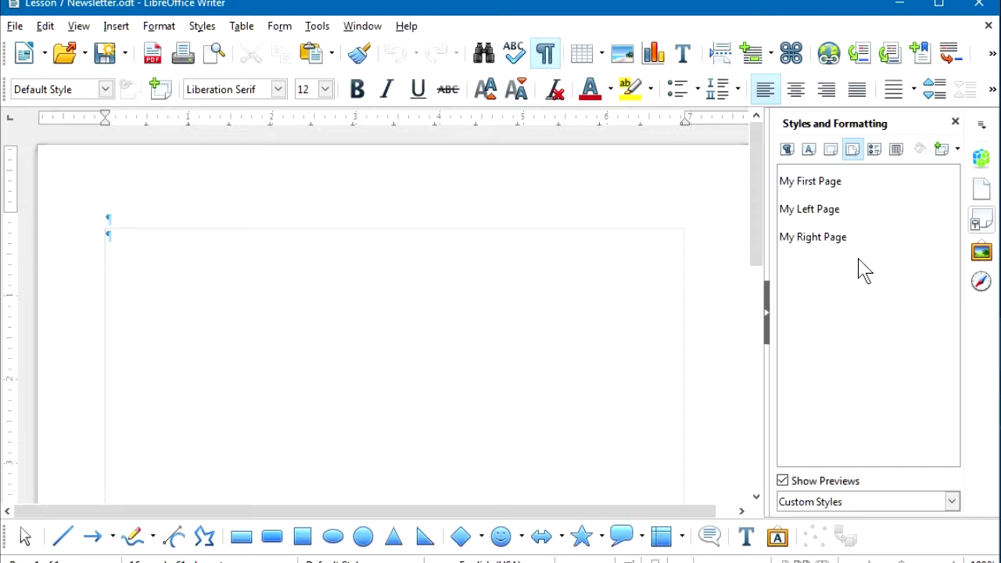
left_click(787, 149)
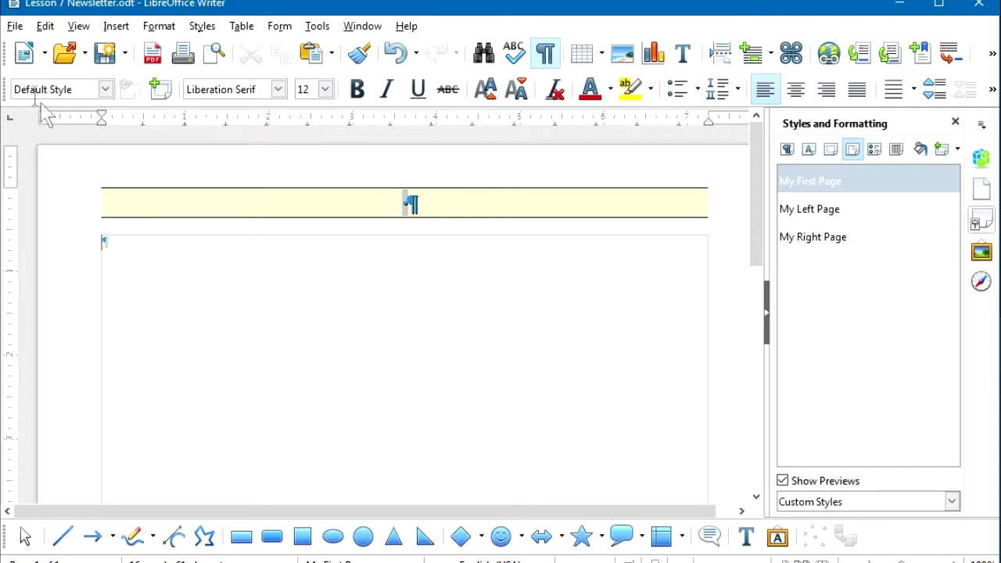
Set the title in the document's properties to "MyLibreOffice Writer Newsletter"
left_click(15, 26)
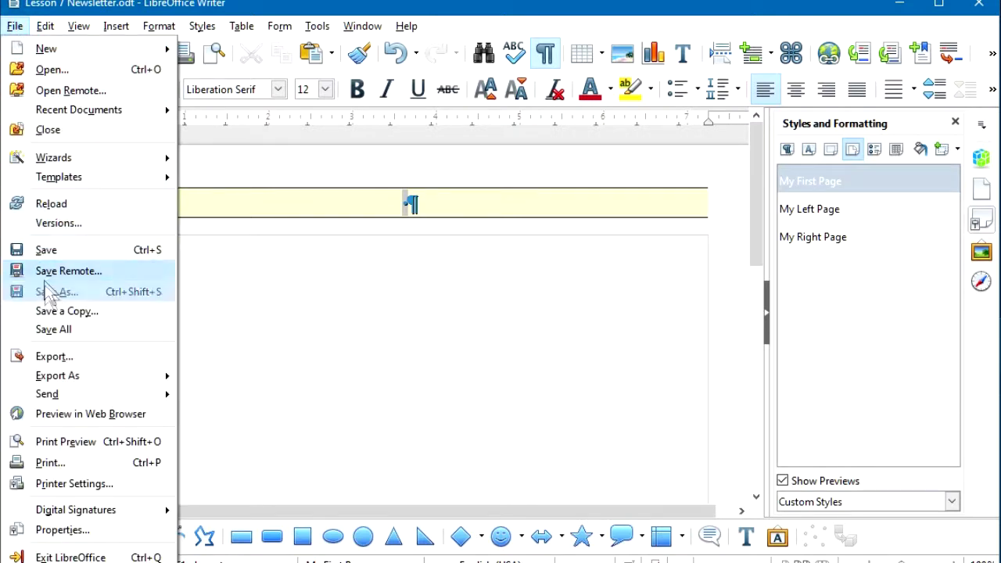
left_click(77, 531)
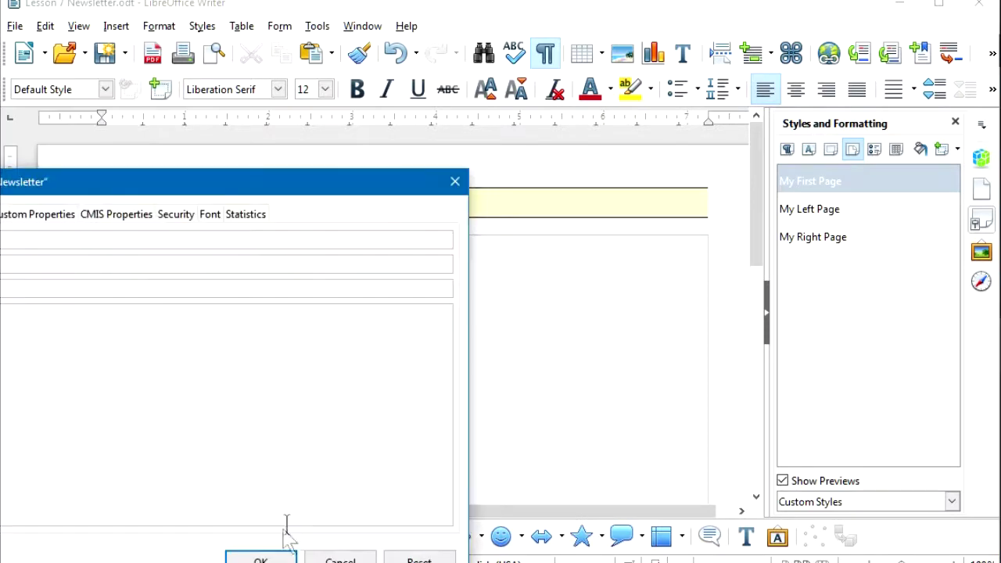
left_click_drag(197, 184, 443, 106)
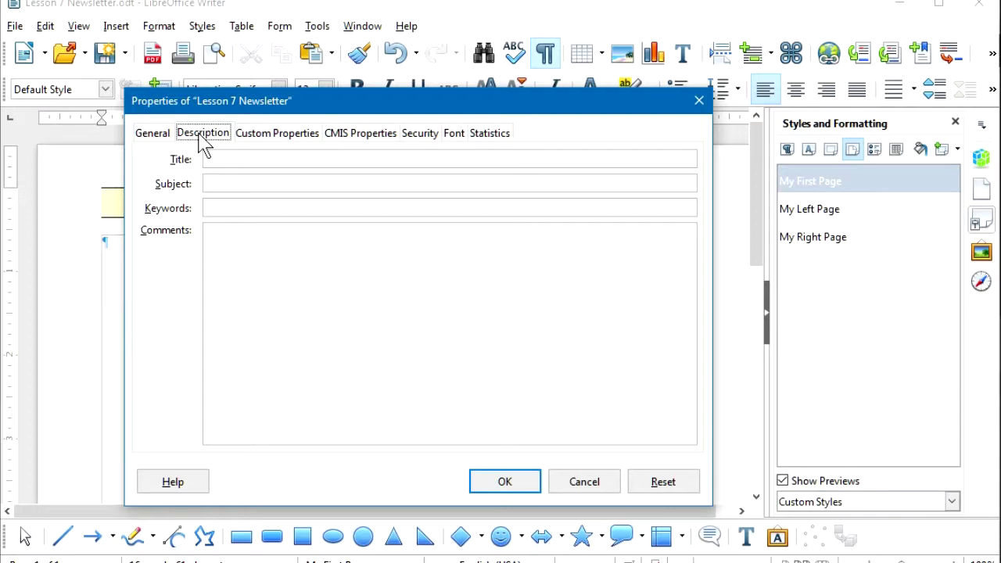
left_click(208, 158)
type("MyLibreOffice Writer Newsletter")
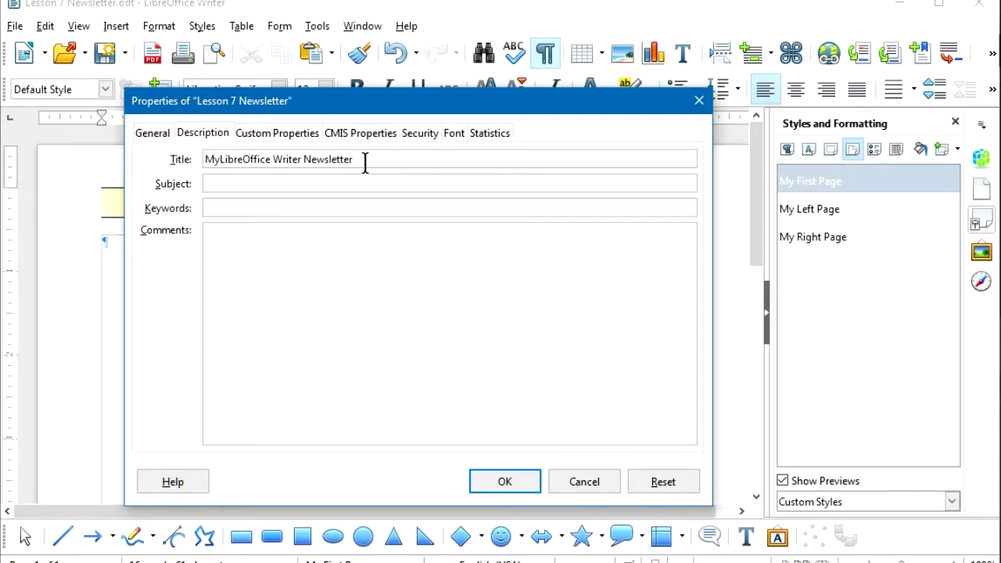
left_click(503, 480)
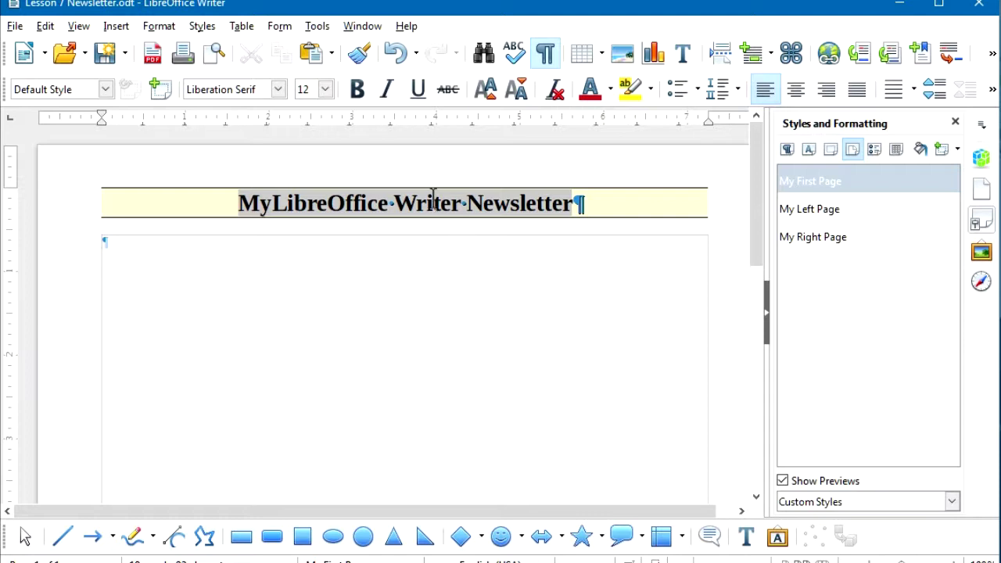
Add a new line below the newsletter title in the header and insert a date field there
left_click(576, 203)
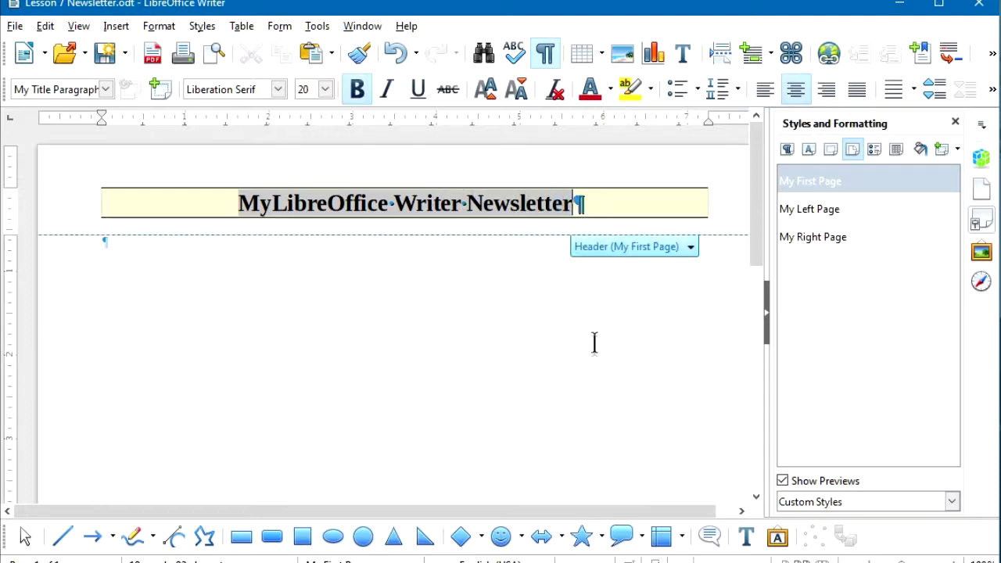
key("Return")
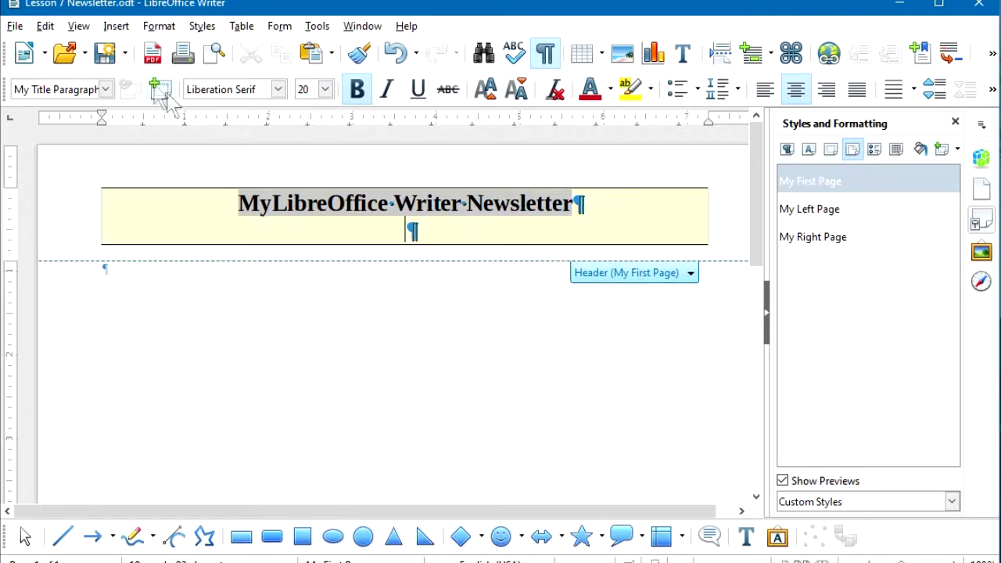
left_click(117, 27)
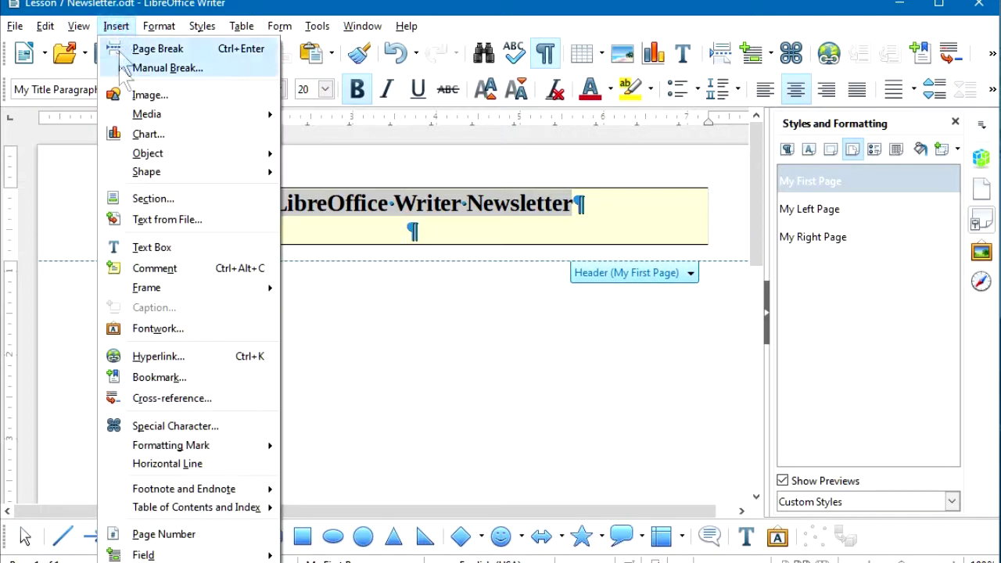
mouse_move(171, 554)
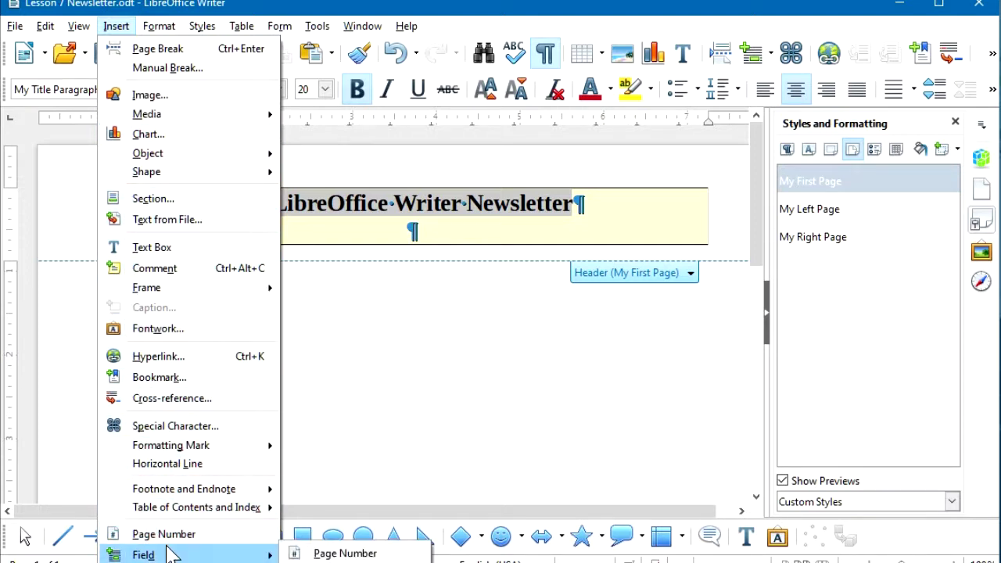
left_click(345, 562)
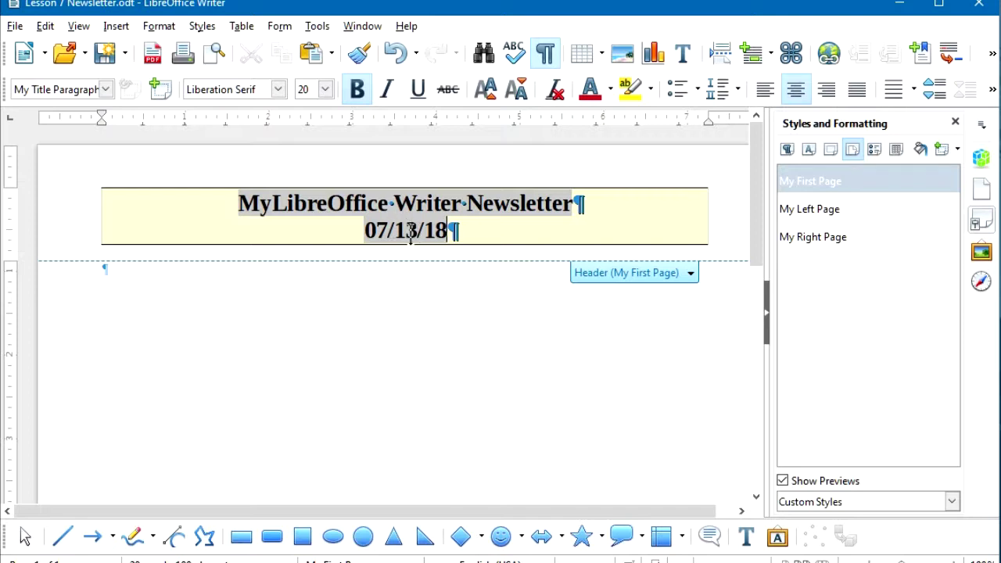
Change the header's date field from fixed to the updating Date type with the "December 31, 1999" format, and return to the page body
double_click(409, 235)
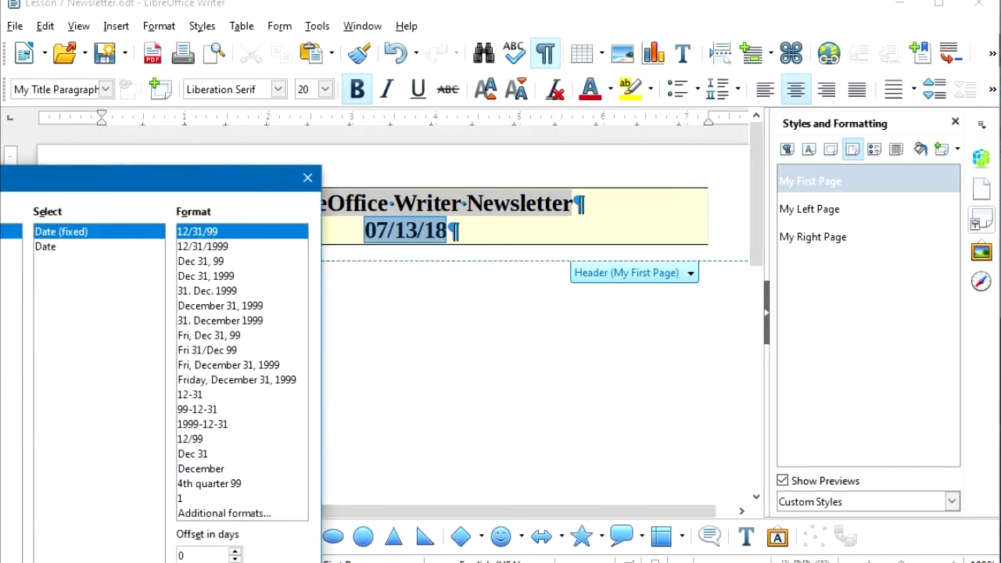
left_click_drag(78, 188, 403, 78)
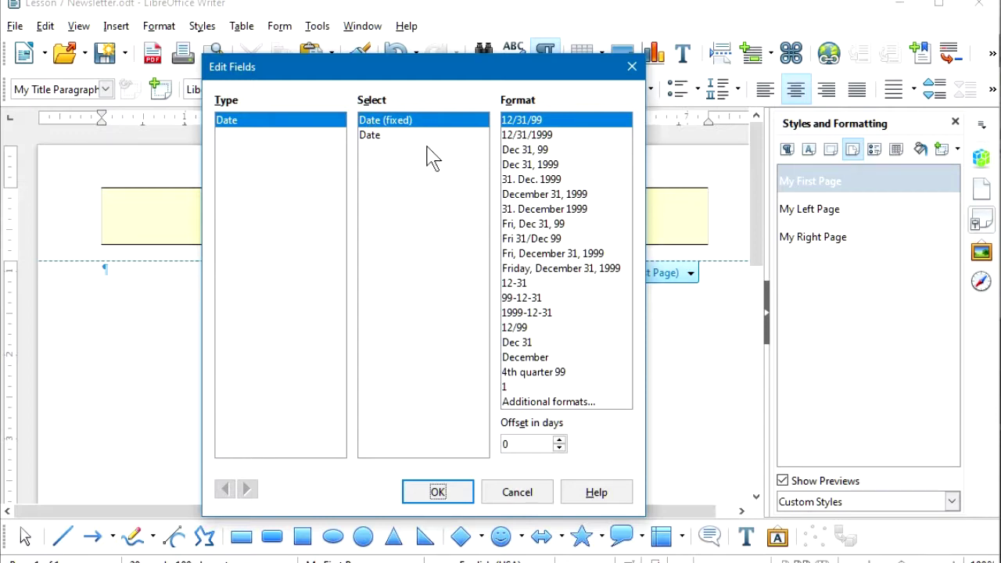
left_click(370, 134)
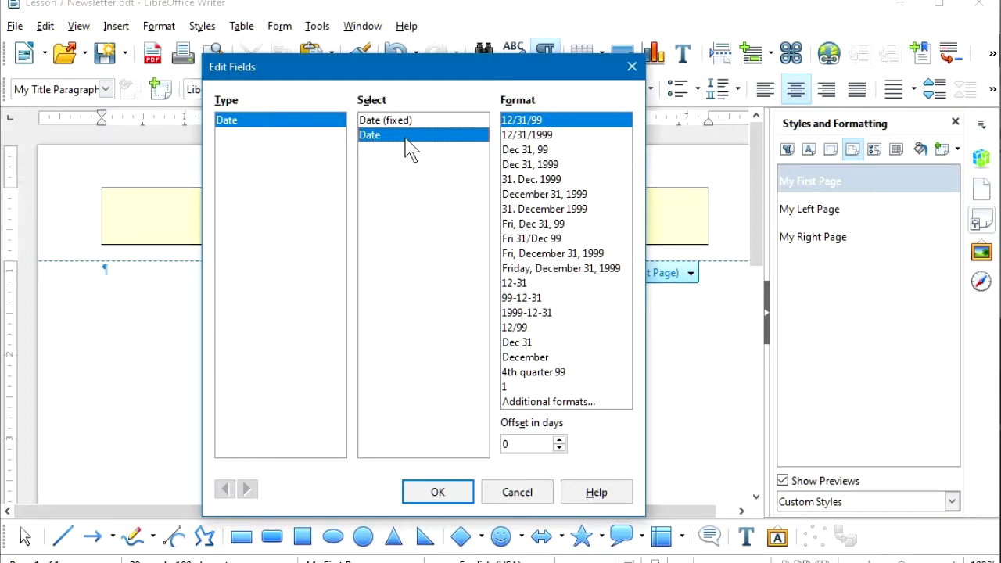
double_click(526, 195)
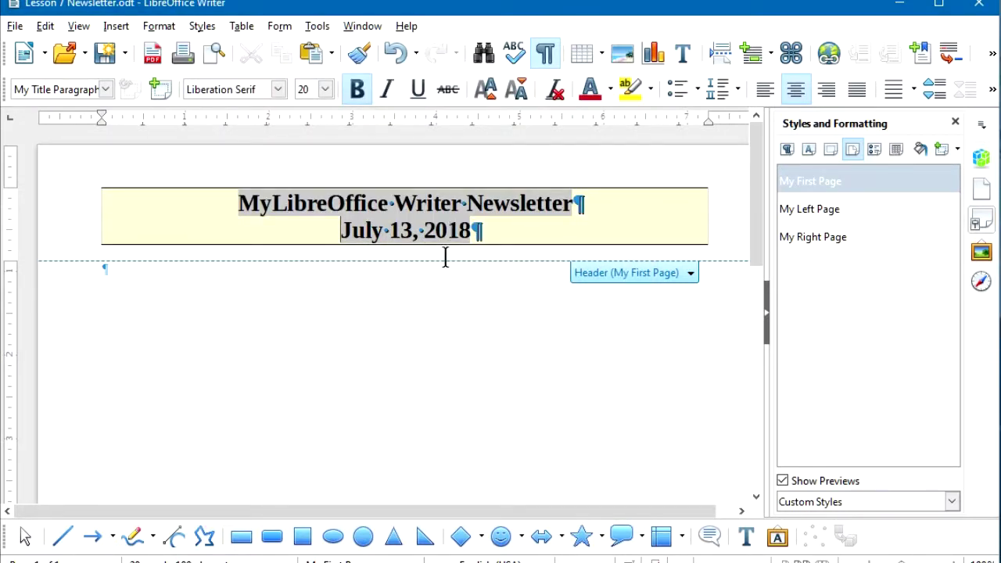
left_click(376, 342)
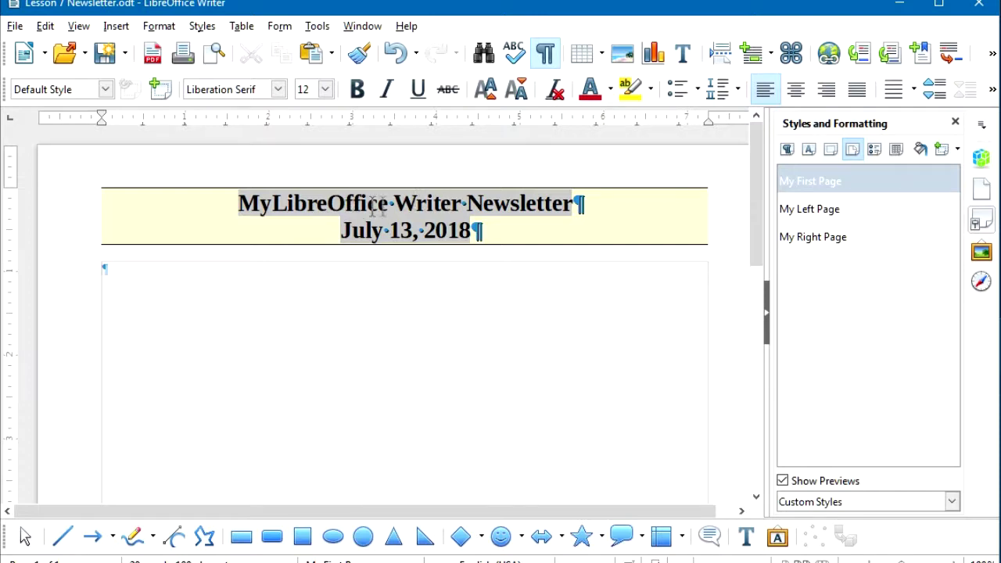
Modify the My Title Paragraph style to have top and bottom borders only, with a line width of 1.50 pt
left_click(787, 149)
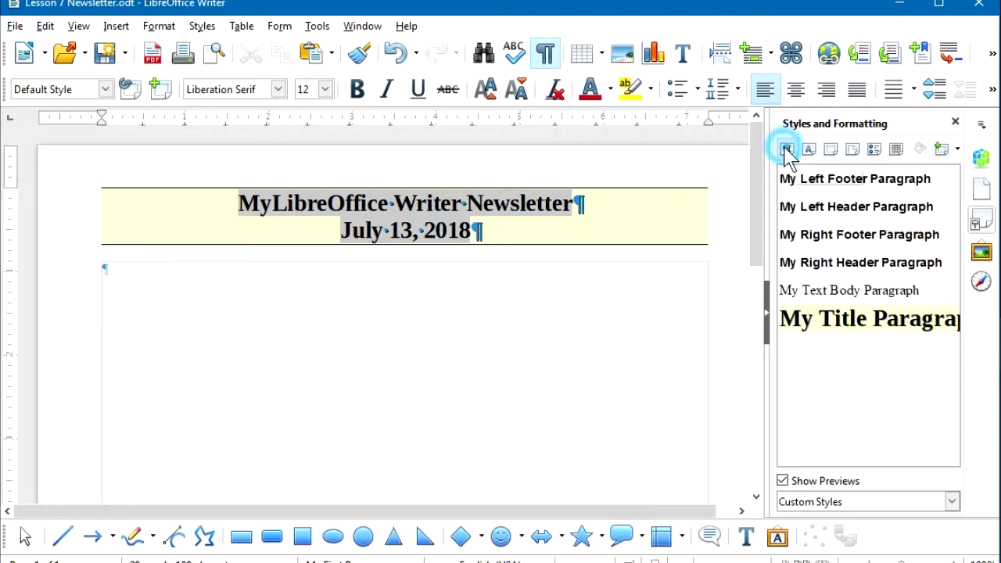
right_click(873, 327)
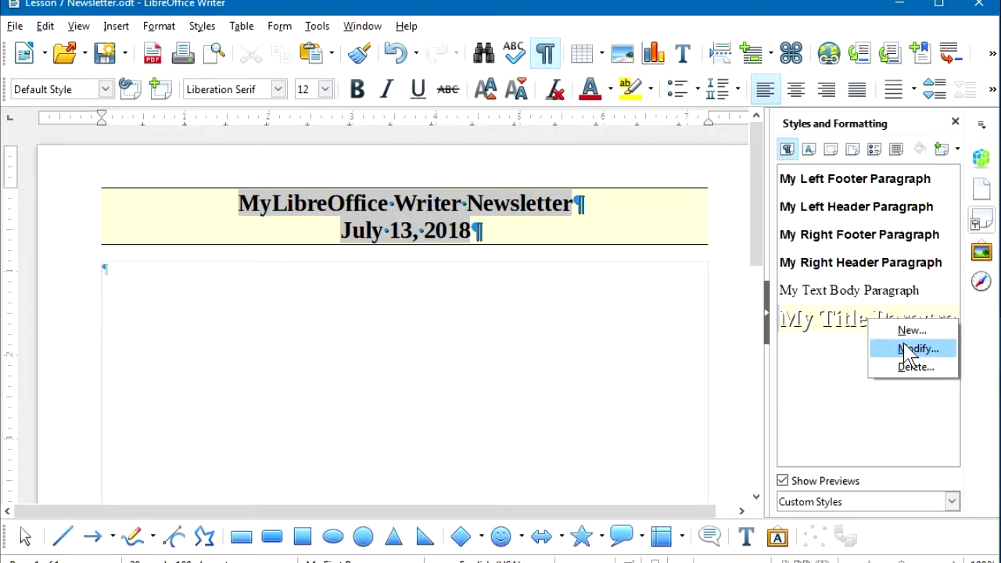
left_click(909, 350)
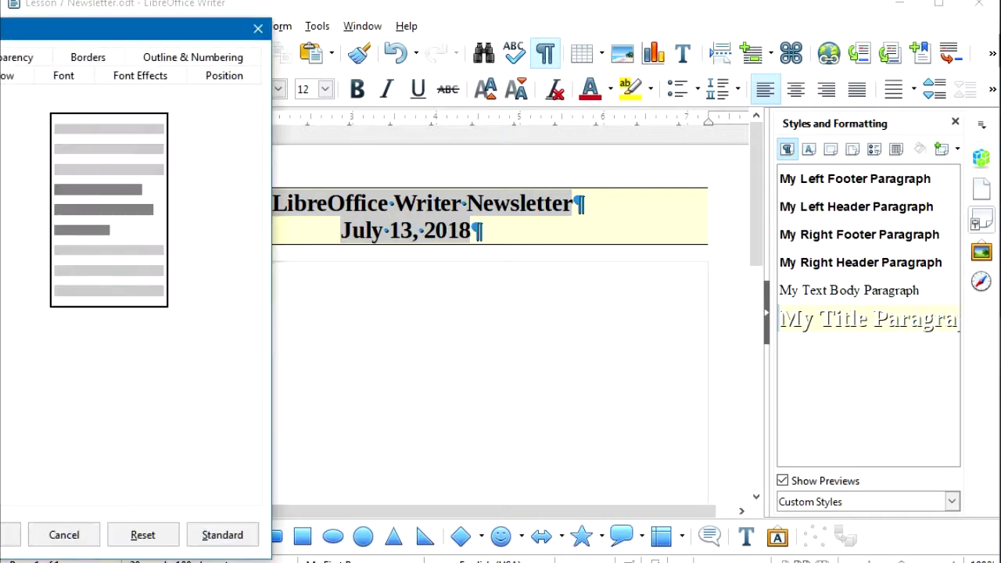
left_click_drag(0, 38, 370, 30)
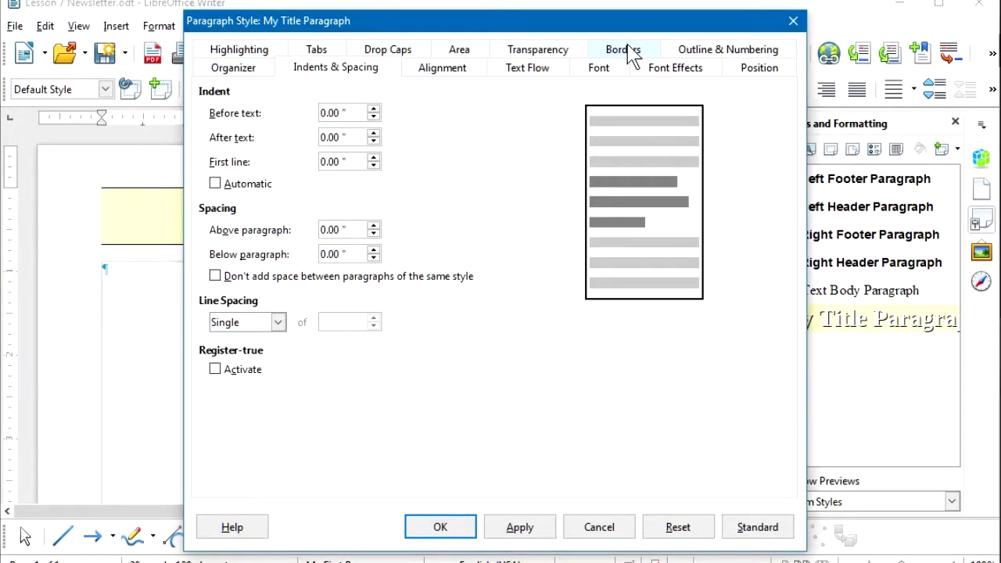
left_click(630, 49)
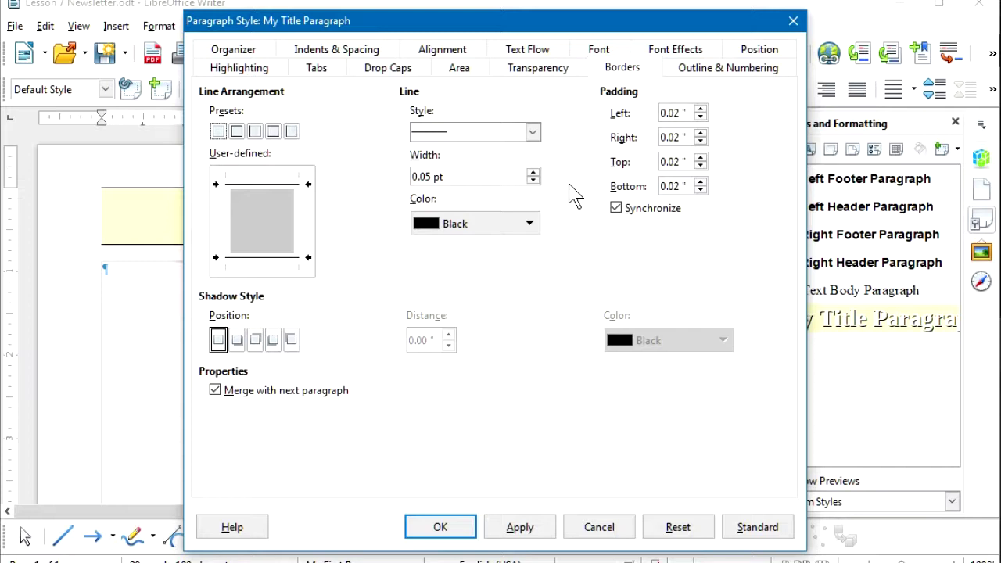
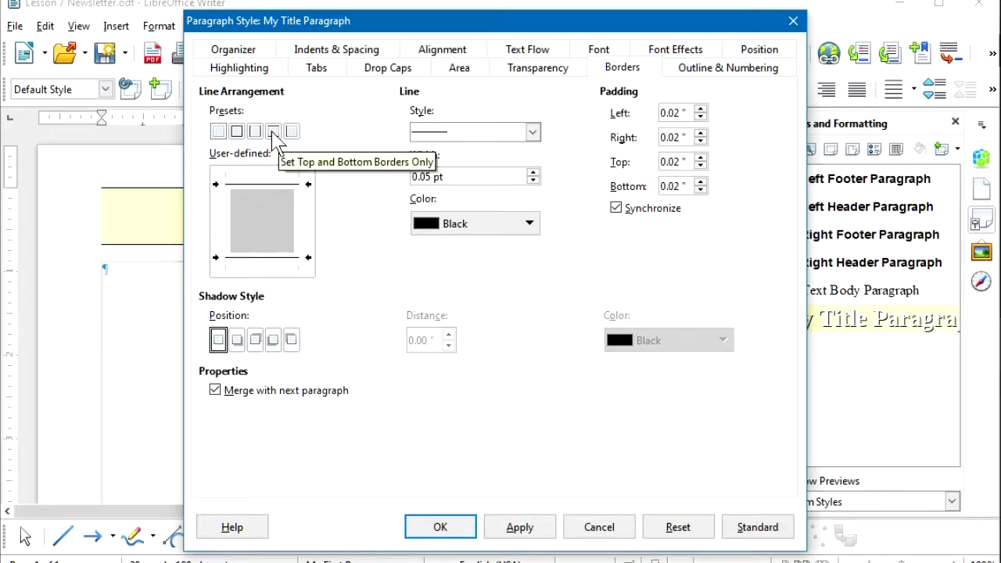
left_click(273, 131)
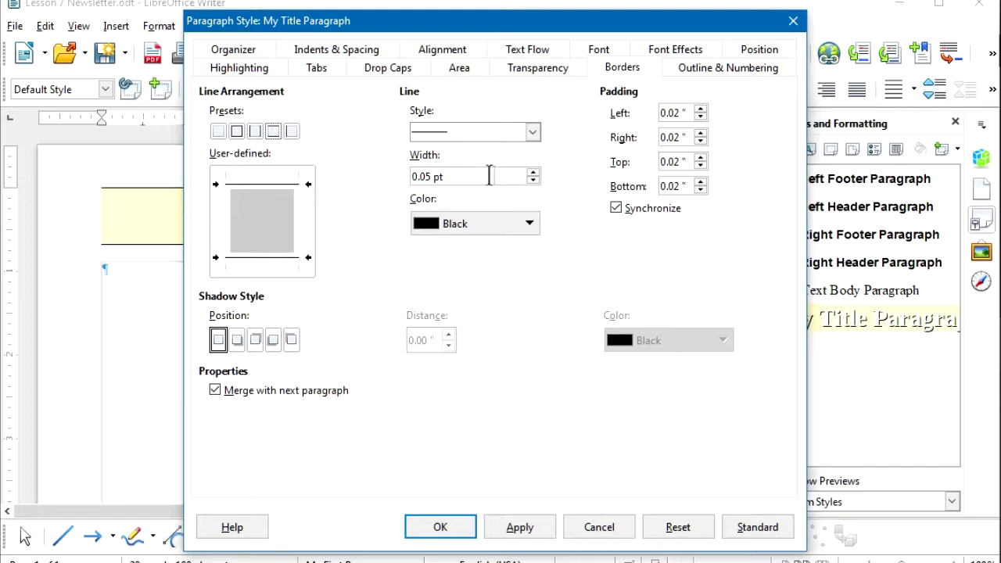
left_click(533, 173)
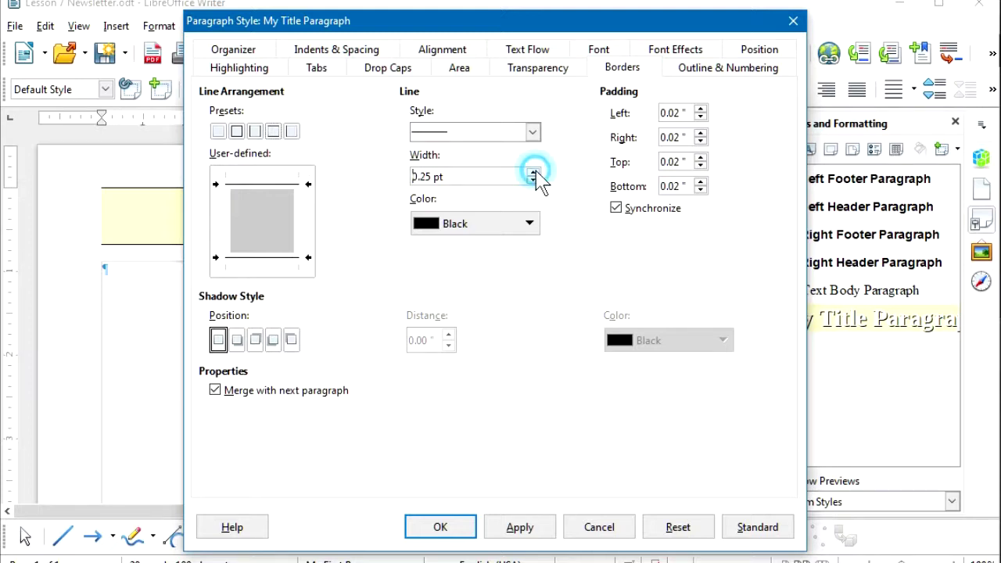
left_click_drag(447, 172, 398, 174)
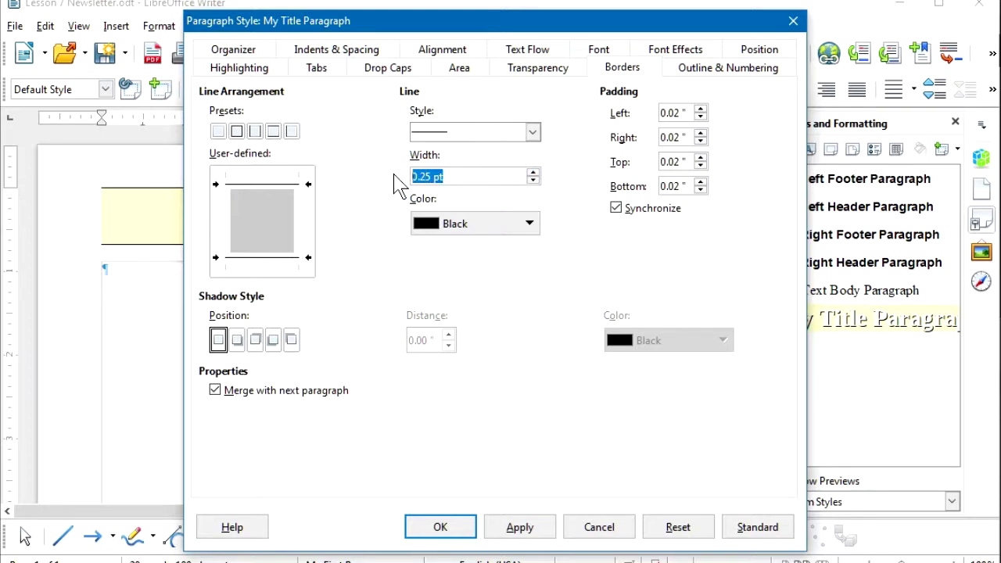
type("1")
key("Tab")
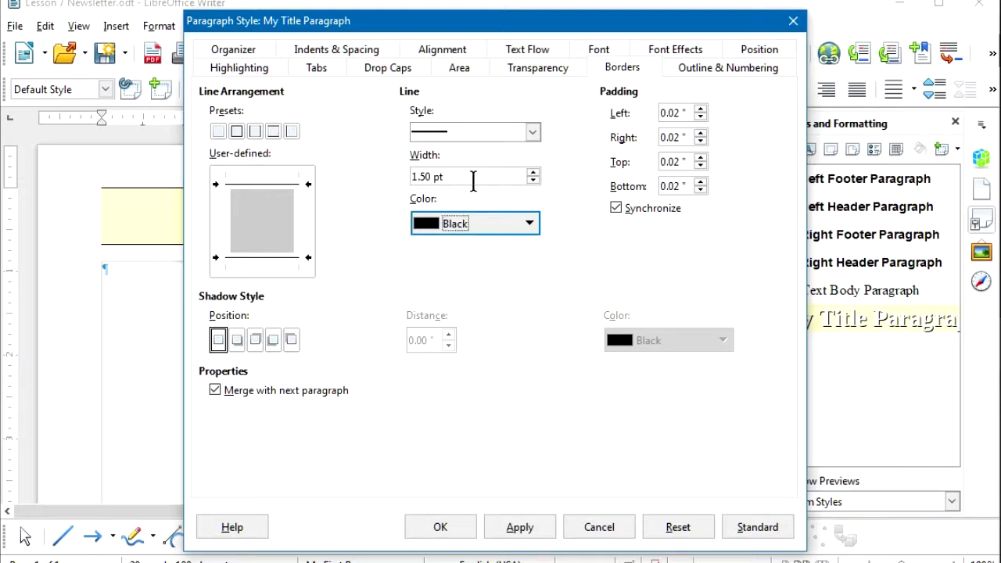
Fill the My Title Paragraph style's background area with the Sky bitmap
left_click(460, 70)
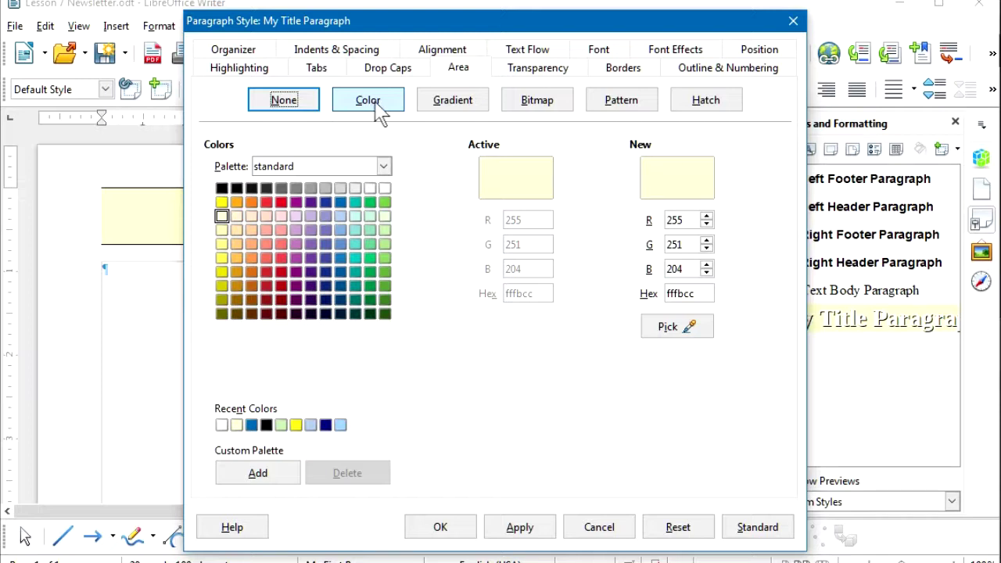
left_click(547, 109)
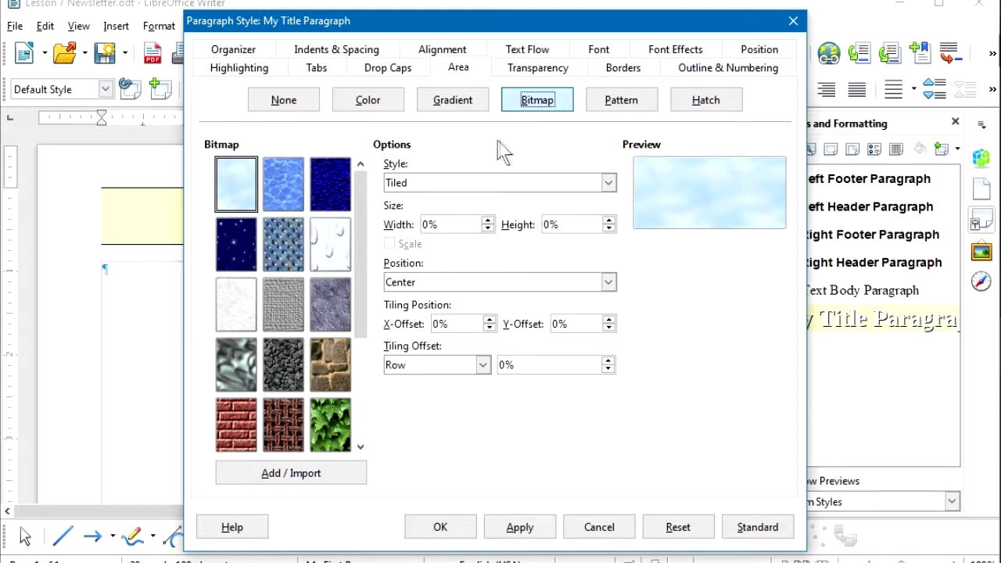
left_click(230, 181)
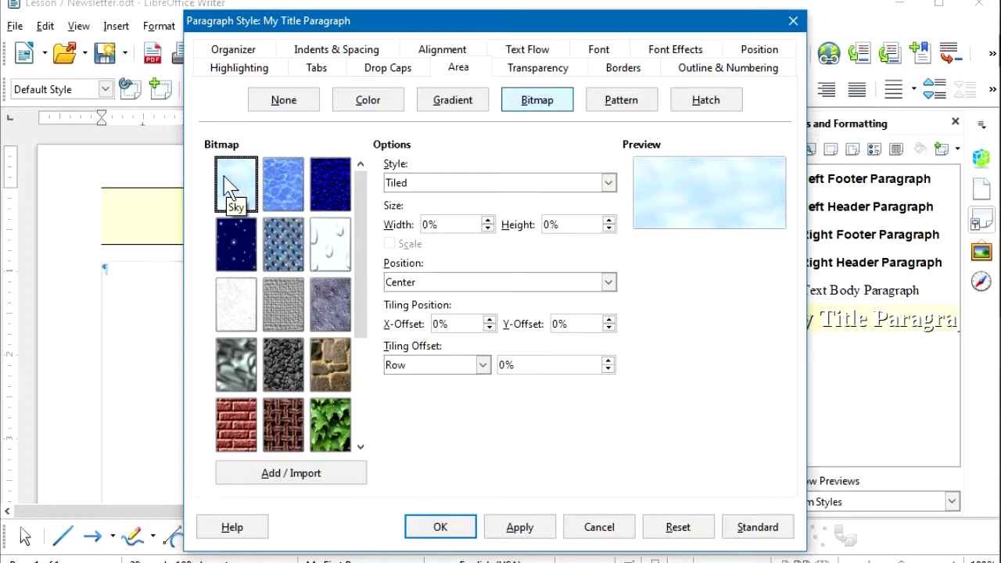
left_click(361, 184)
mouse_move(362, 184)
left_mouse_down()
mouse_move(366, 295)
mouse_move(360, 195)
left_mouse_up()
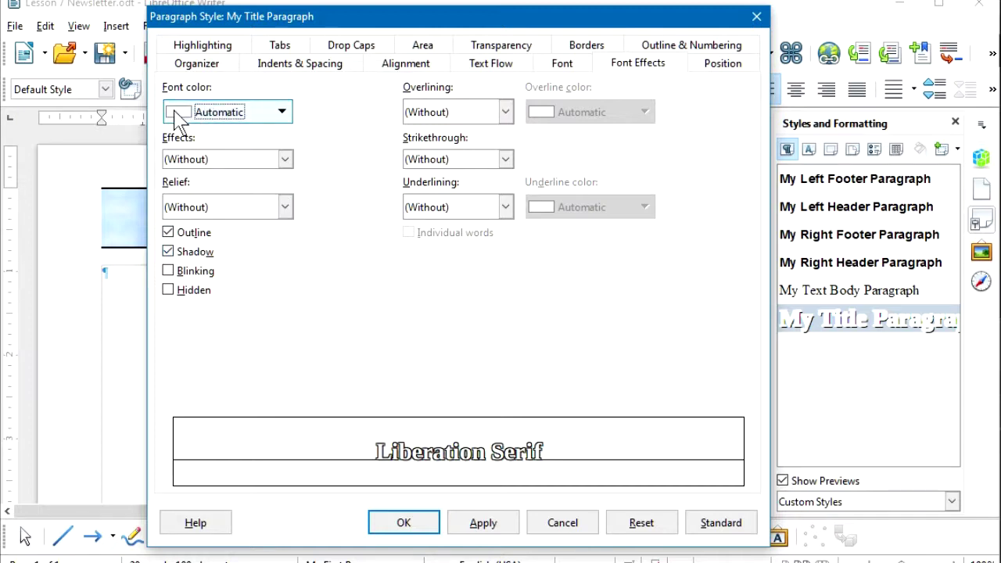
Set the My Title Paragraph style's font color to Blue and accept the style changes
left_click(282, 114)
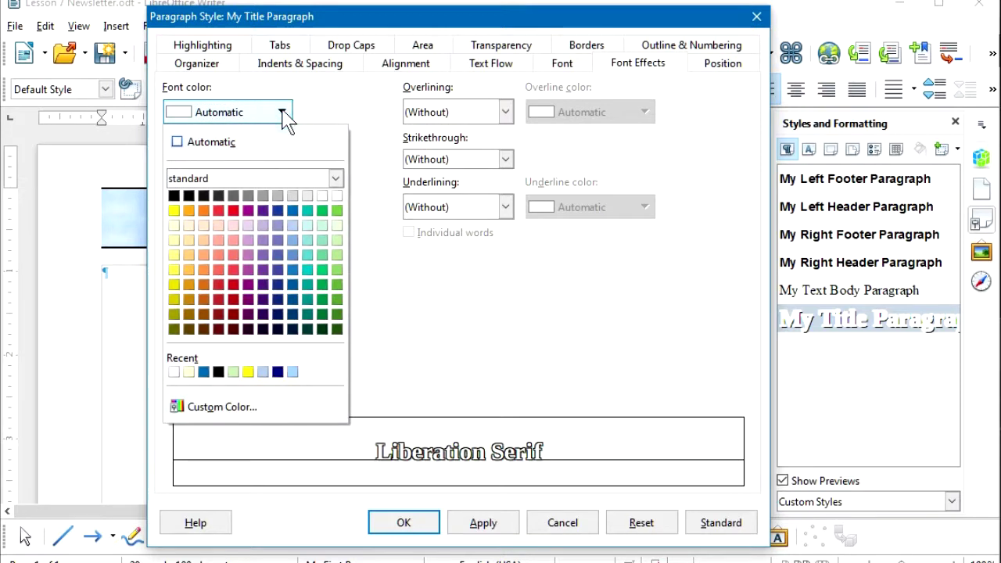
left_click(291, 212)
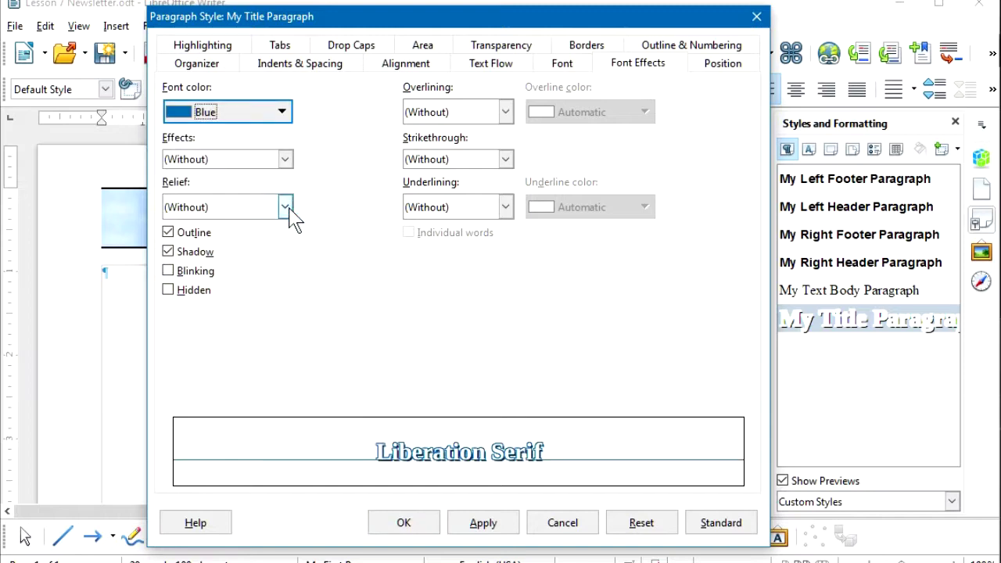
left_click(403, 523)
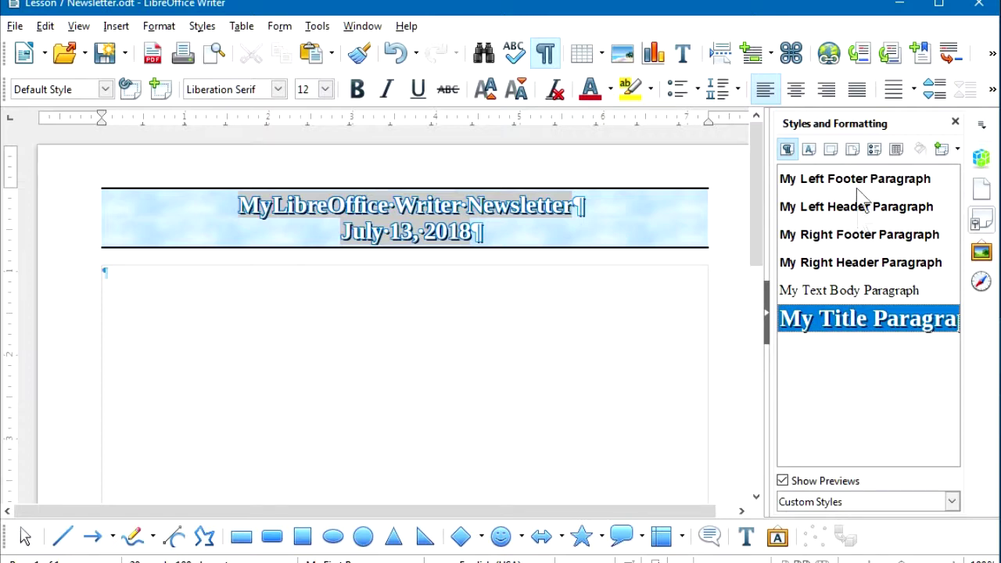
Modify the My First Page page style to lay out the page in two equal columns
left_click(853, 150)
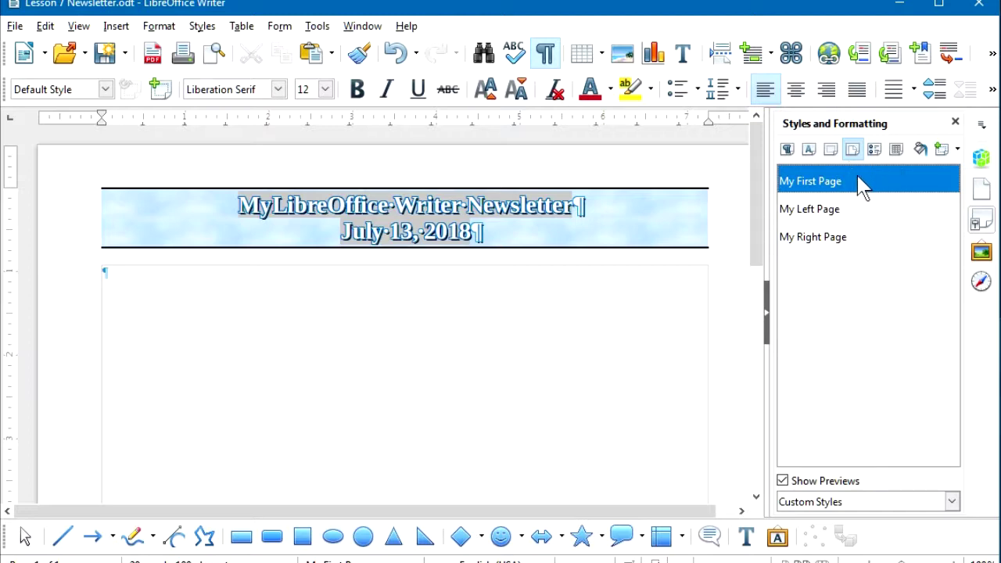
right_click(861, 180)
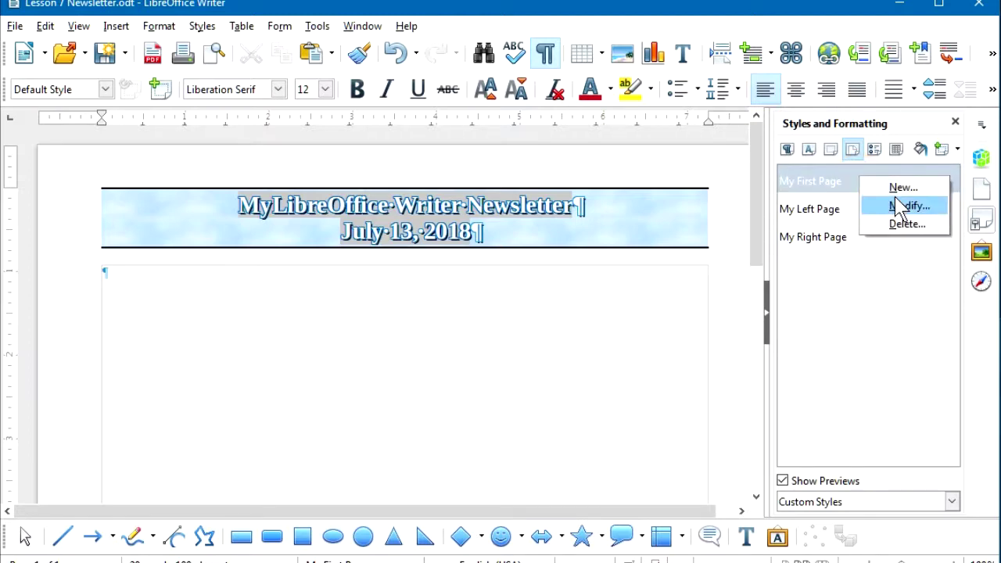
left_click(909, 206)
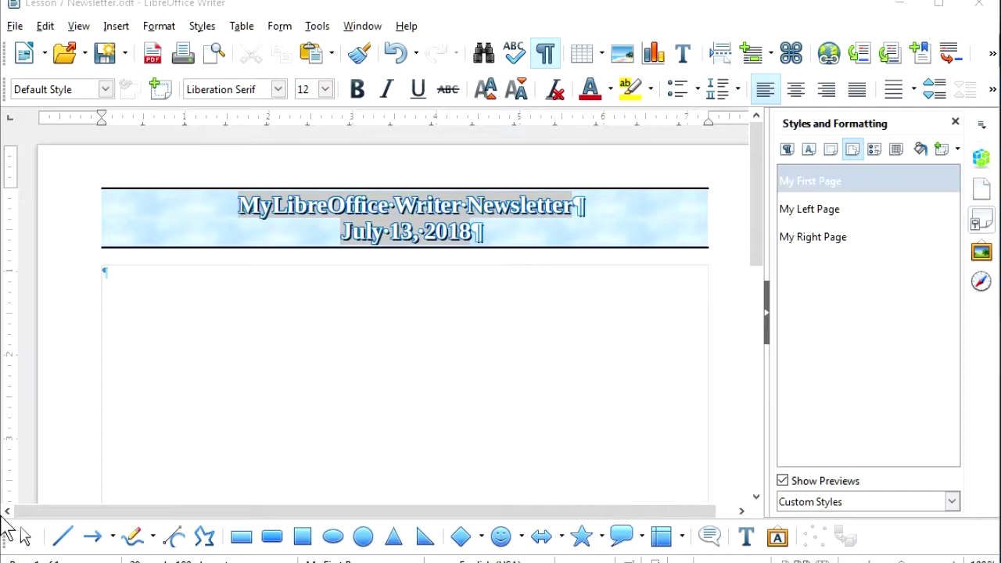
left_click_drag(2, 26, 324, 27)
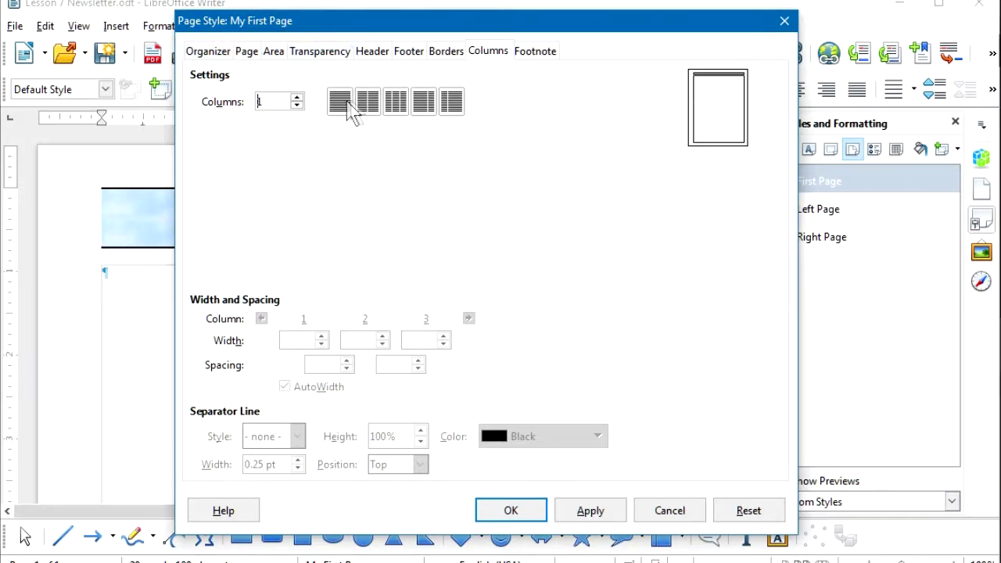
left_click(374, 107)
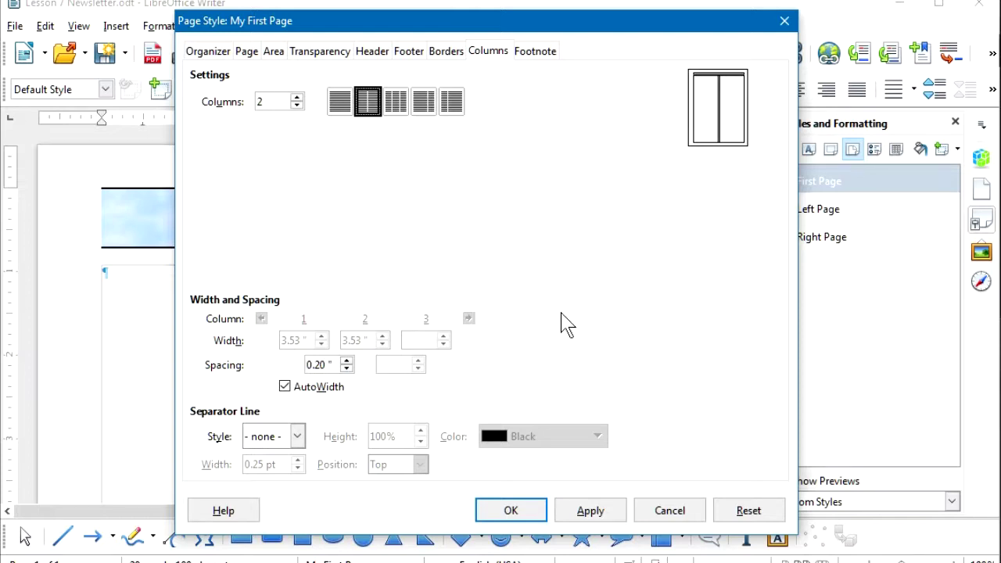
left_click(520, 518)
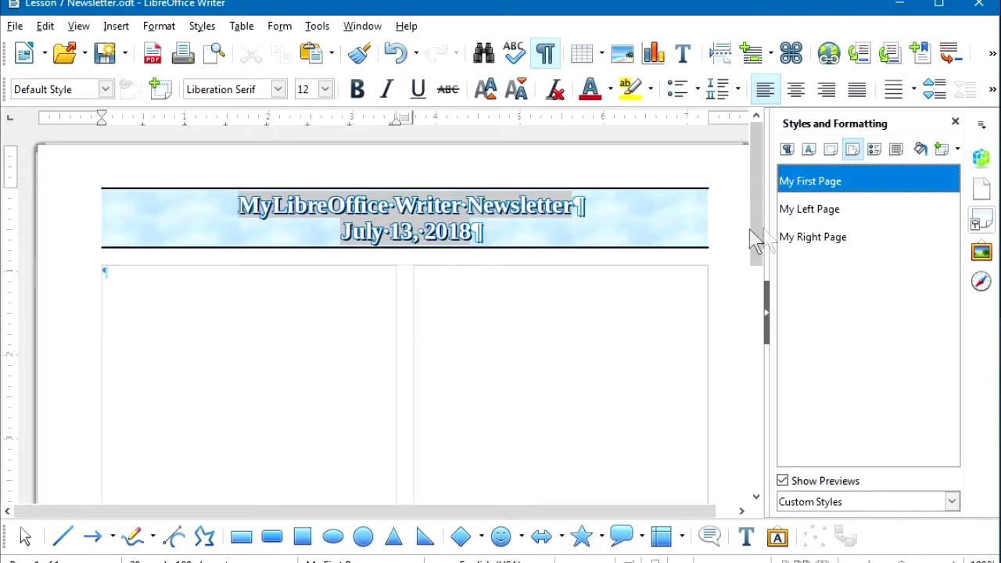
Modify the My Left Page page style to use two equal columns
right_click(811, 216)
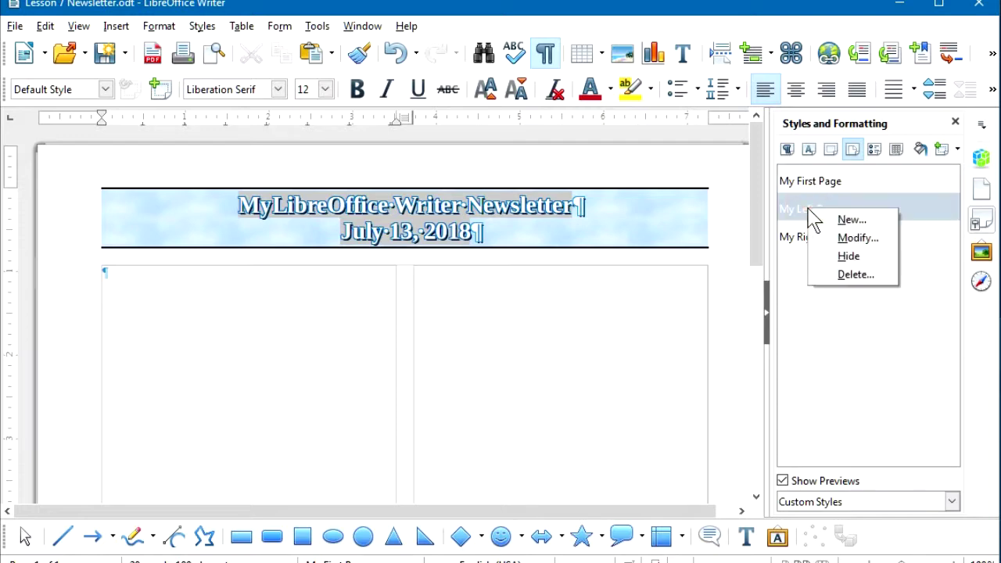
left_click(851, 240)
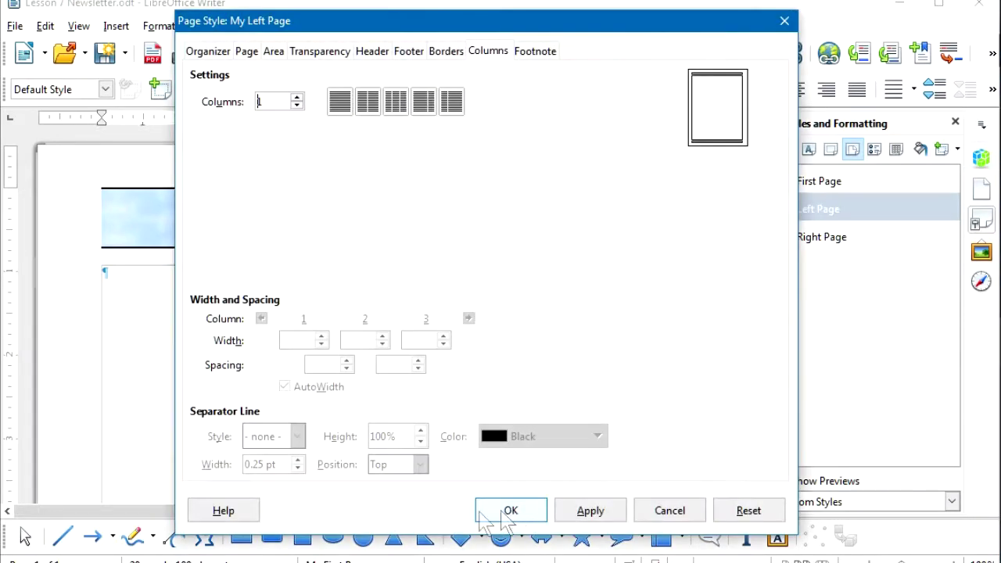
left_click(368, 101)
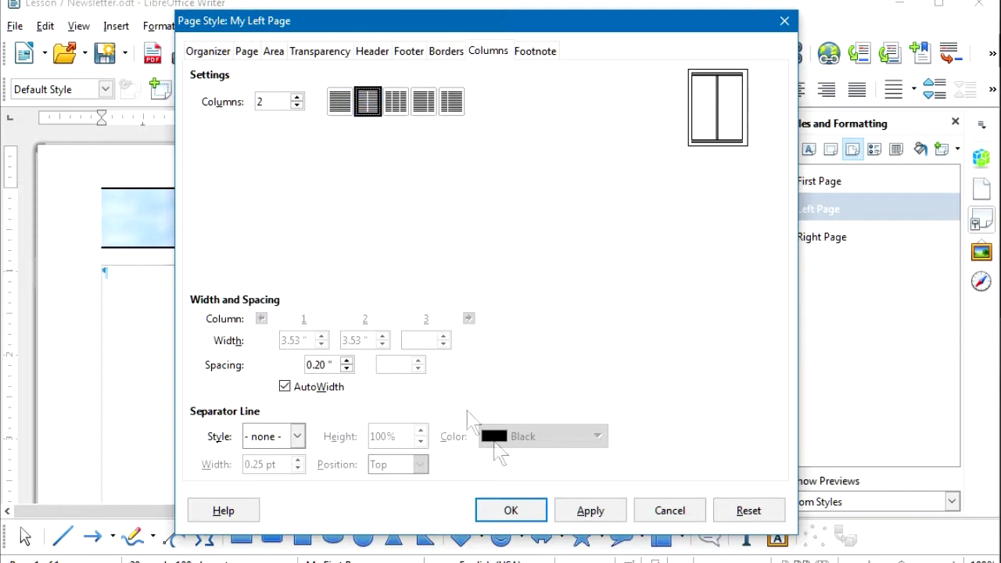
left_click(529, 512)
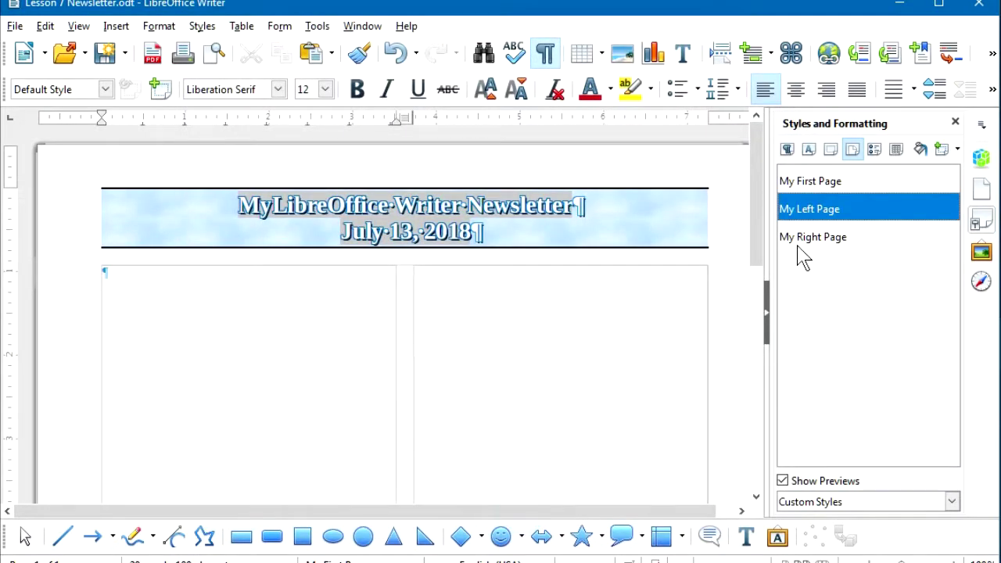
Modify the My Right Page page style to use two equal columns
right_click(797, 242)
left_click(841, 272)
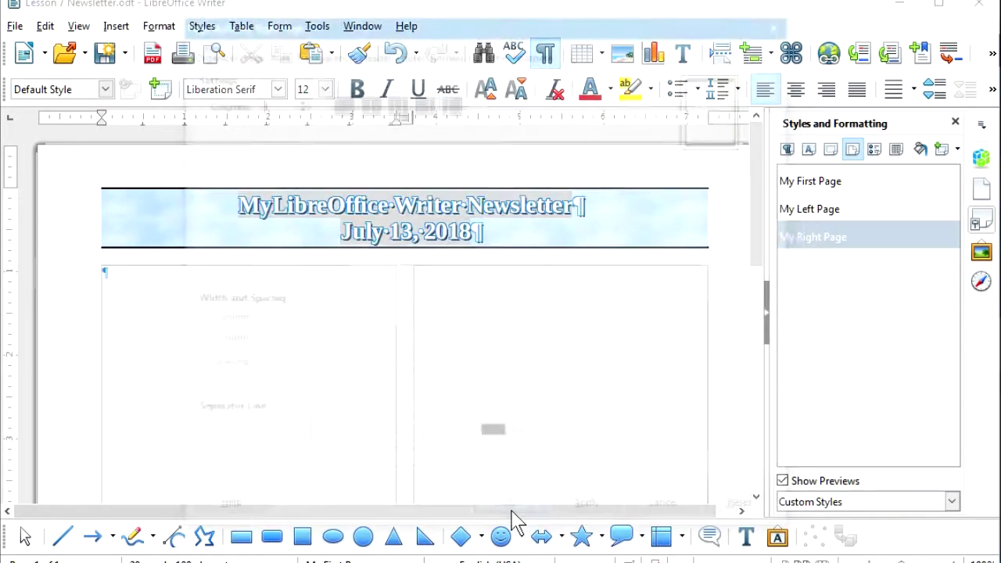
left_click(367, 102)
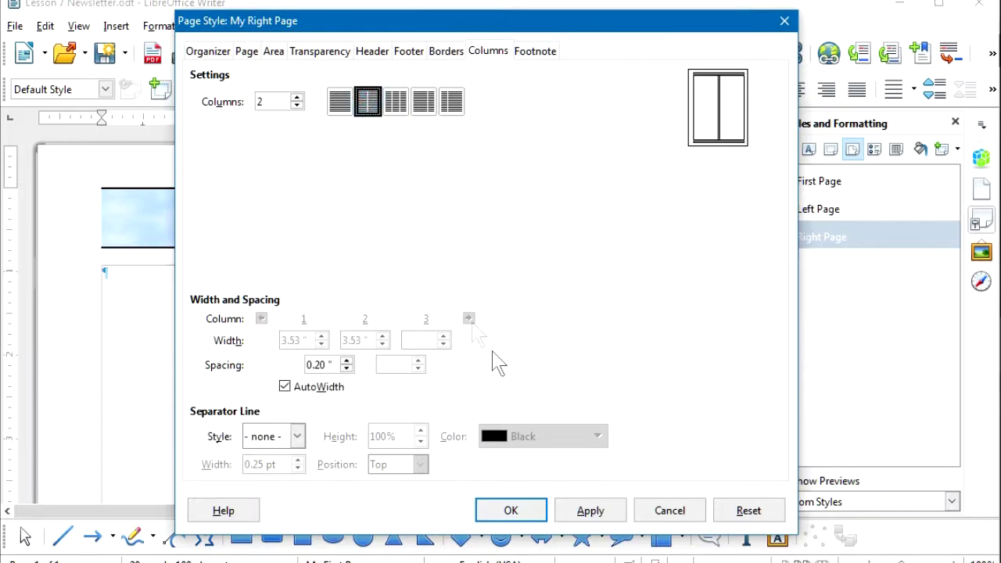
left_click(523, 509)
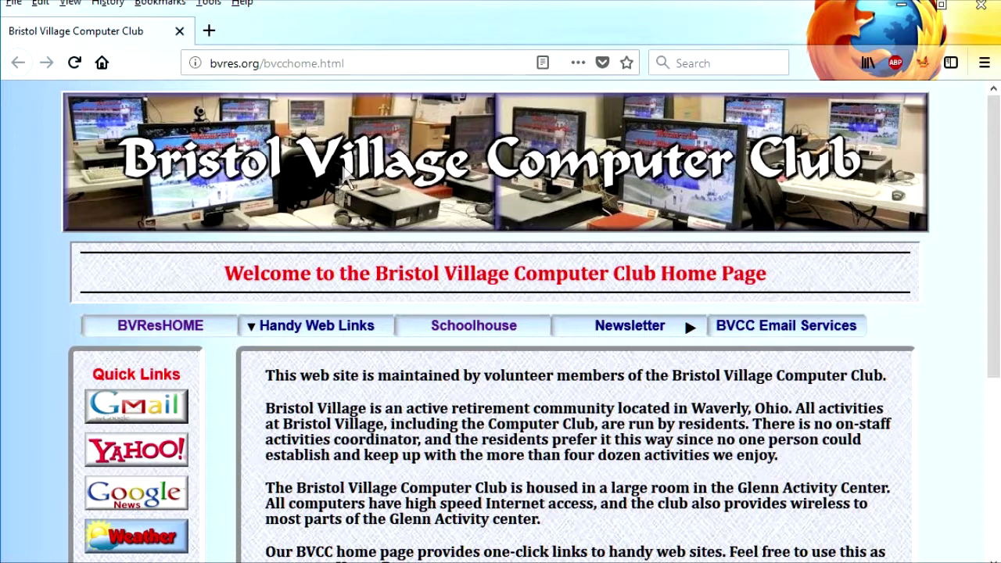
In Firefox, open Wikipedia from the Bristol Village Computer Club home page and look up "Plant Taxonomy"
mouse_move(315, 325)
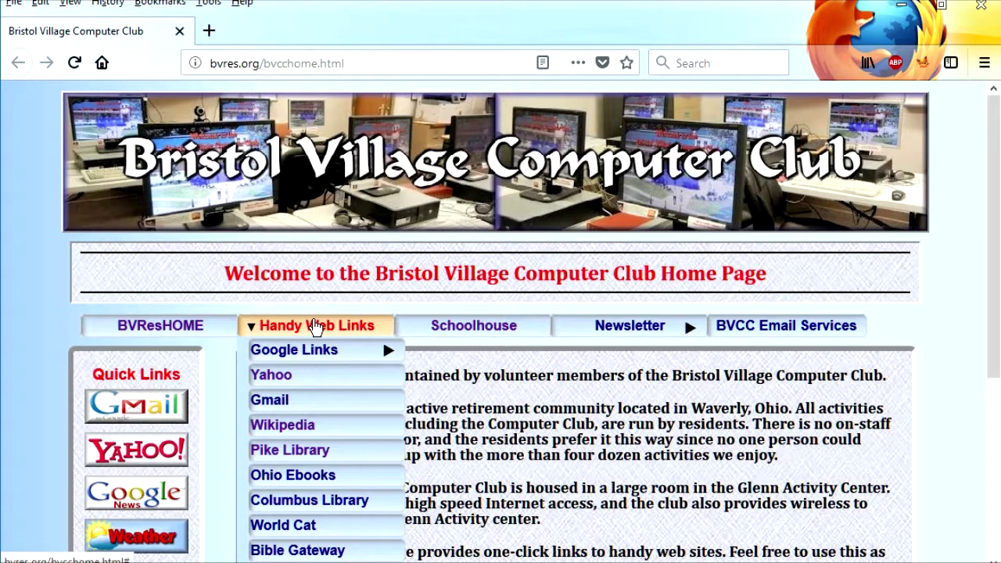
left_click(316, 433)
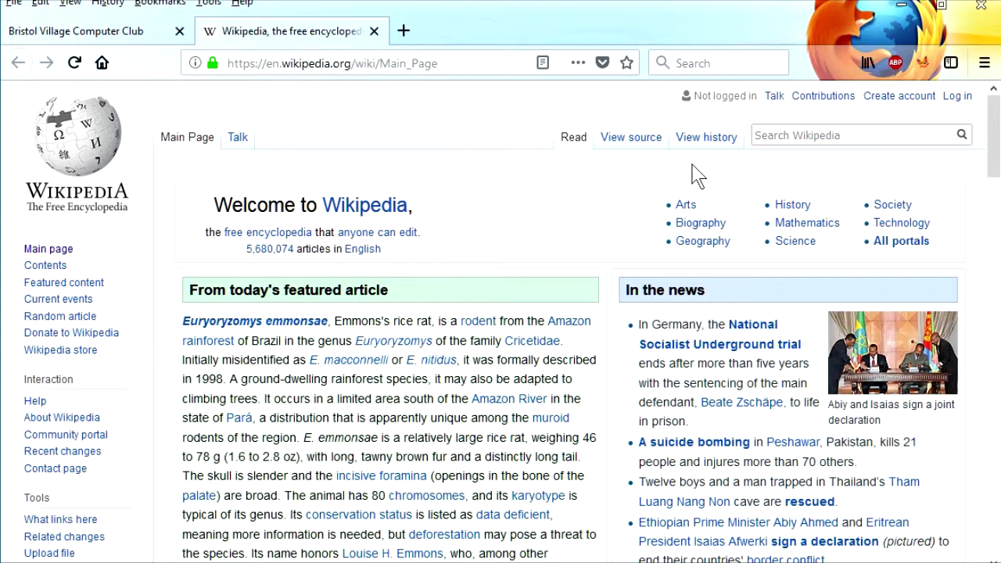
left_click(763, 135)
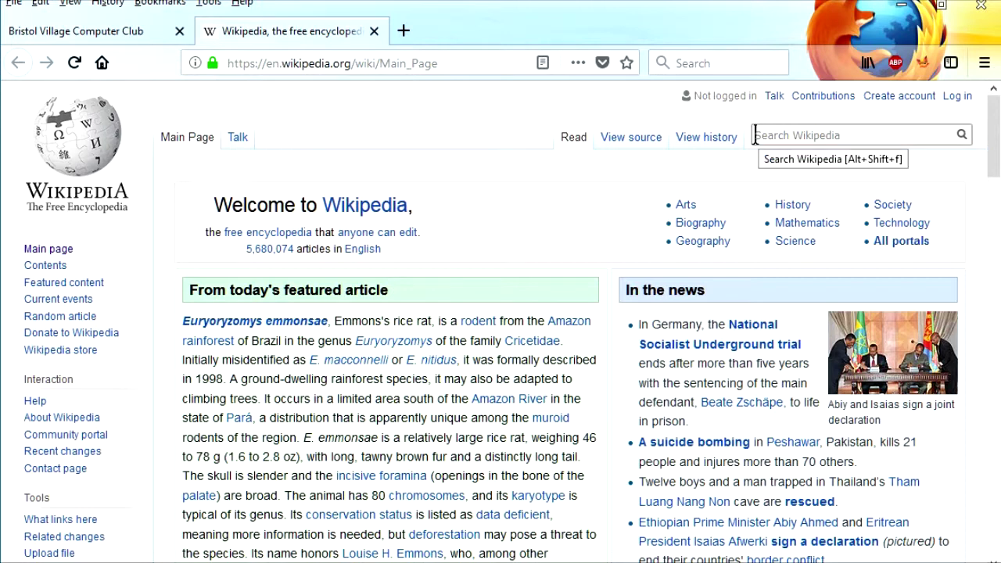
type("Plant Taxonomy")
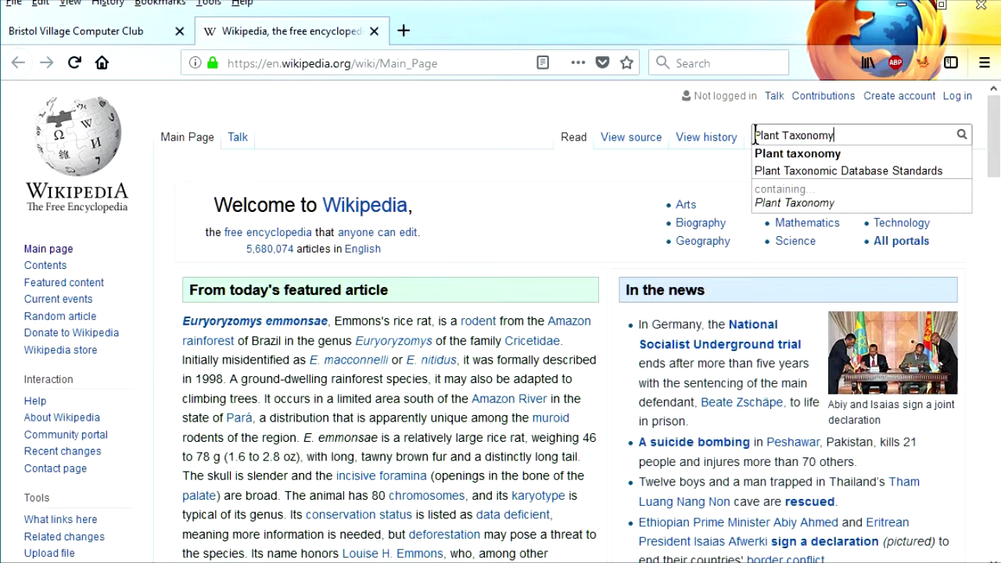
key("Return")
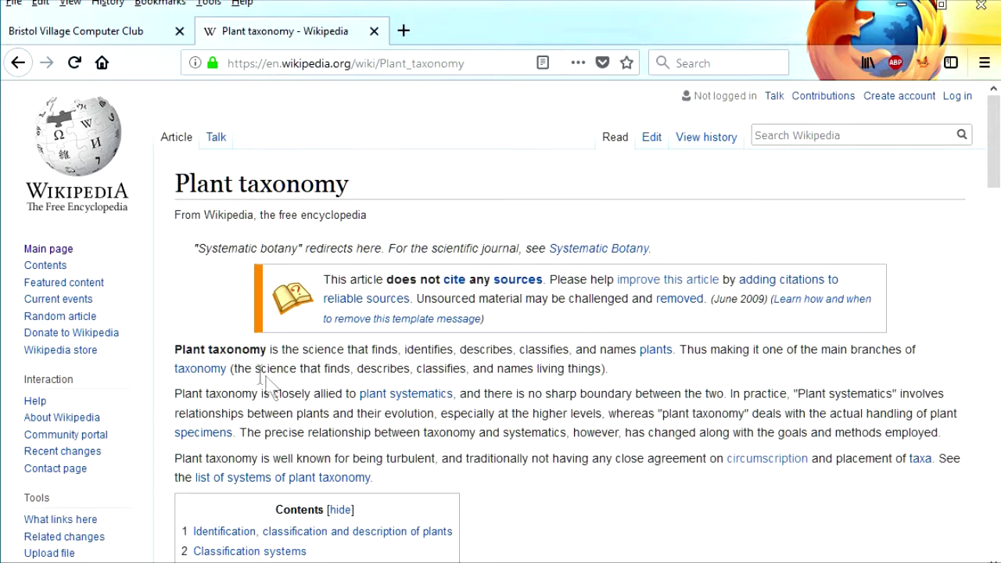
Copy the three introductory paragraphs of the Plant taxonomy article and switch back to the newsletter in LibreOffice Writer
double_click(188, 349)
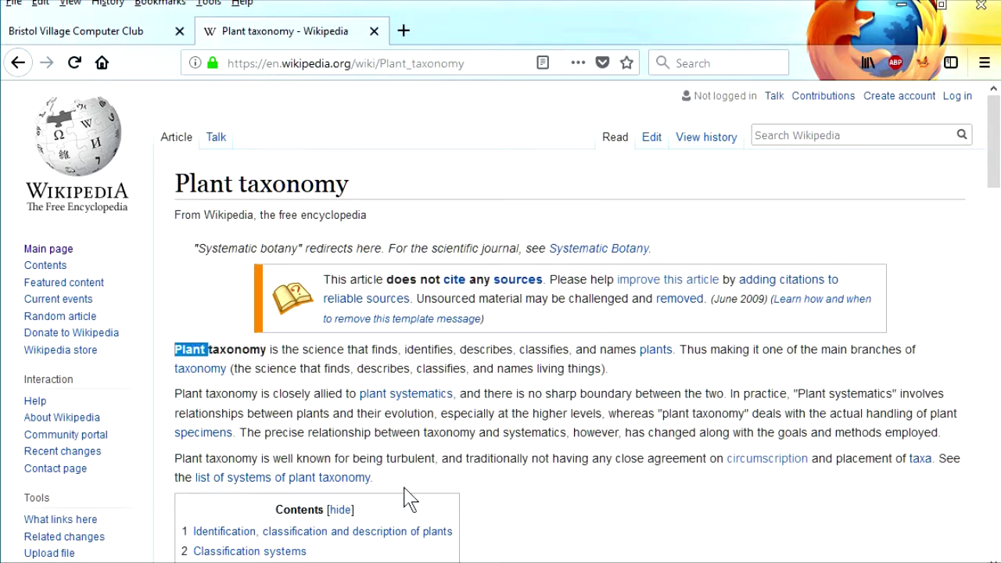
left_click(383, 476, "shift")
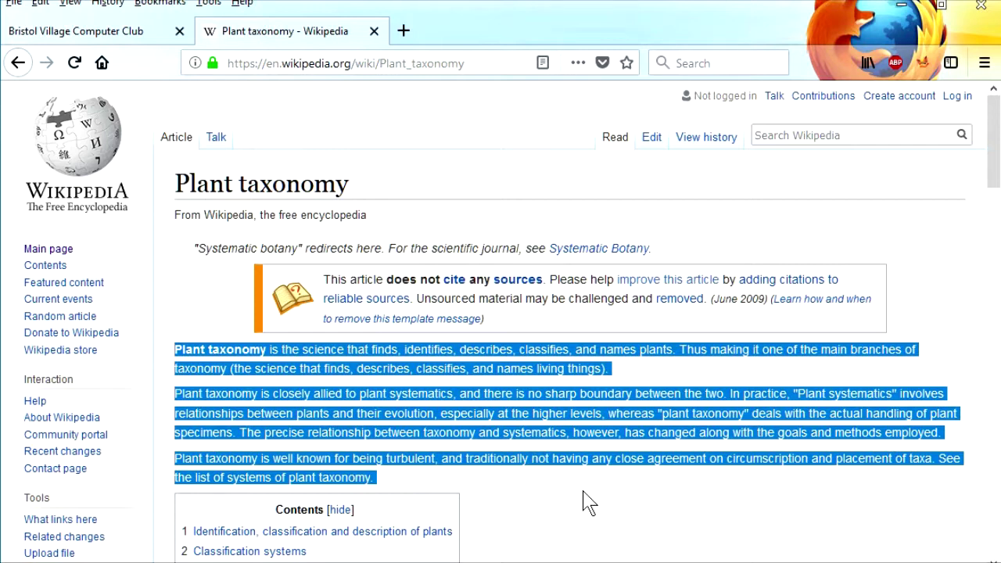
key("alt+Tab")
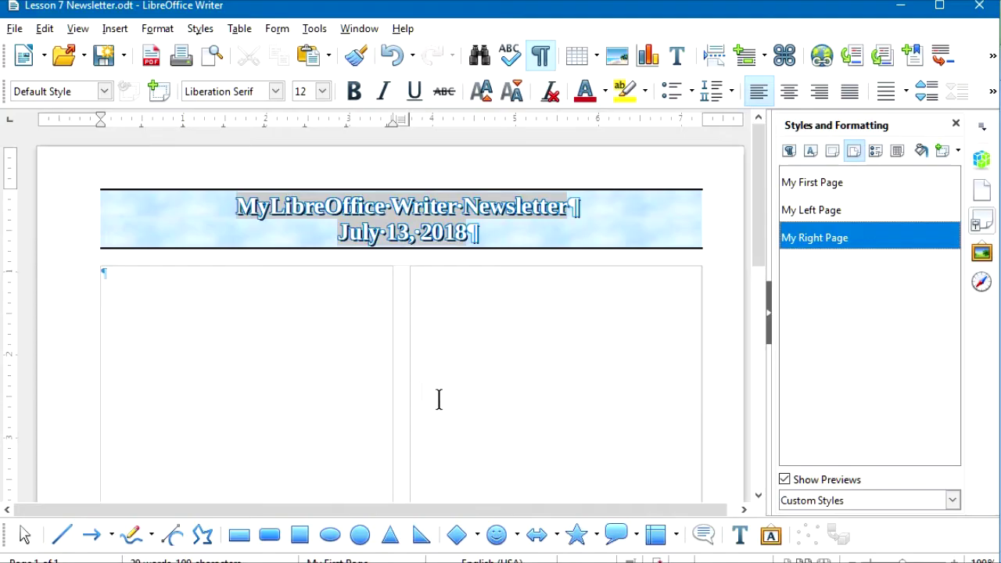
Apply the My Text Body Paragraph style to the first column's empty paragraph and paste the copied article text there as unformatted text
left_click(127, 277)
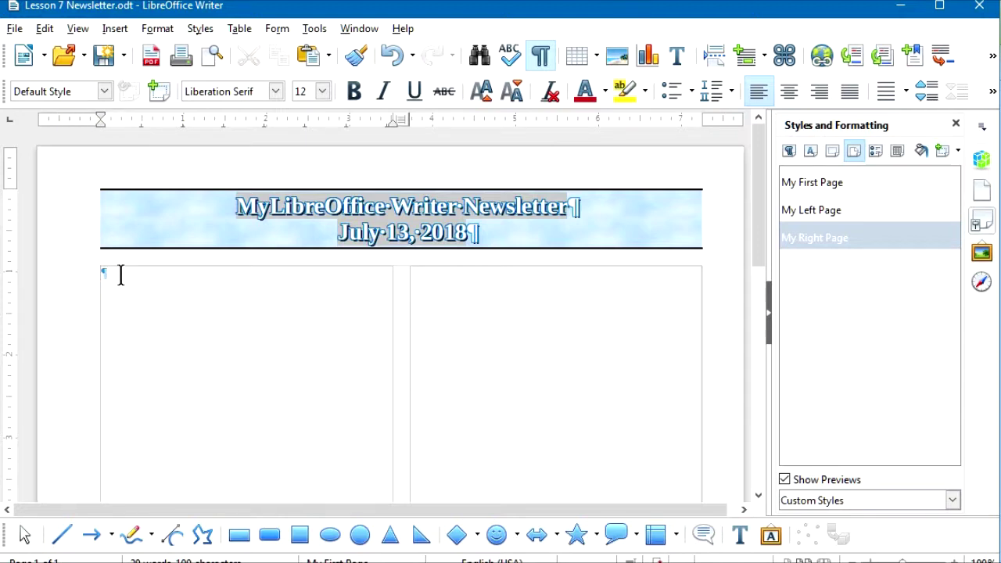
left_click(790, 151)
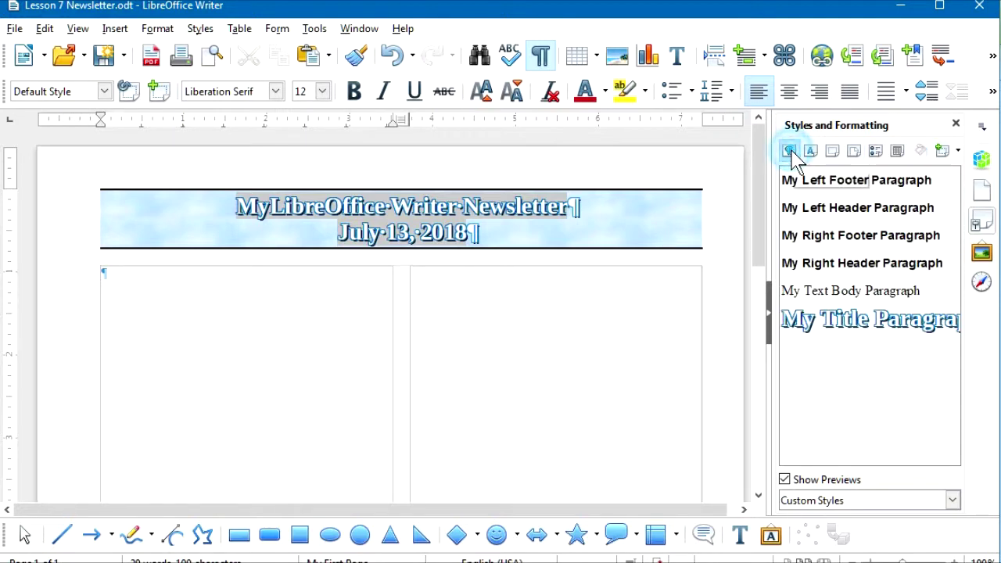
double_click(850, 293)
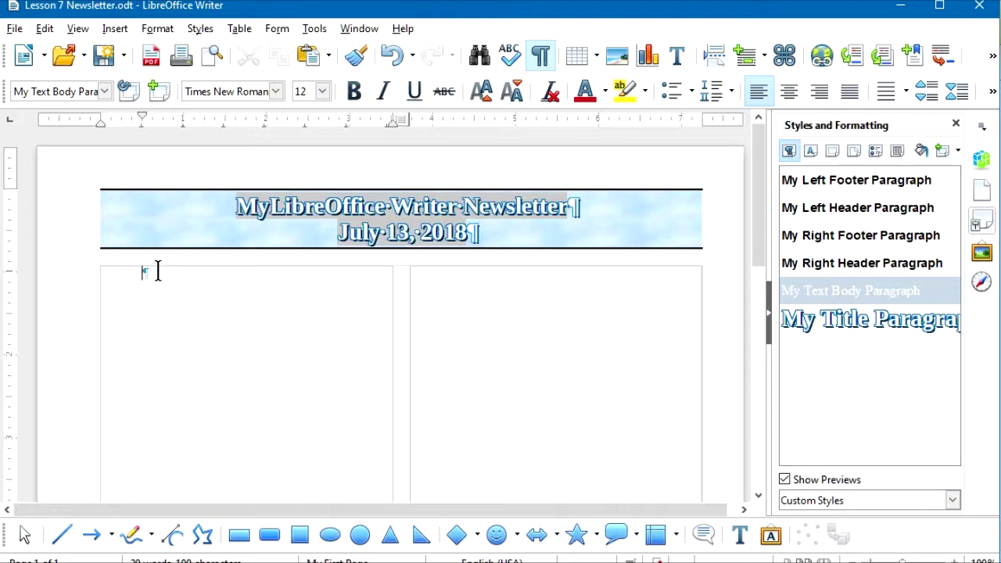
left_click(45, 29)
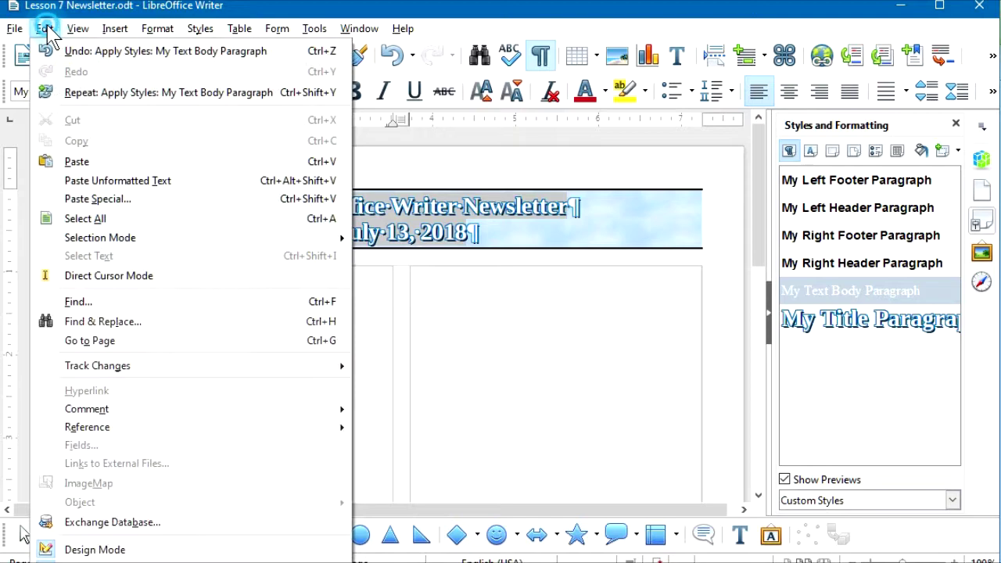
left_click(156, 185)
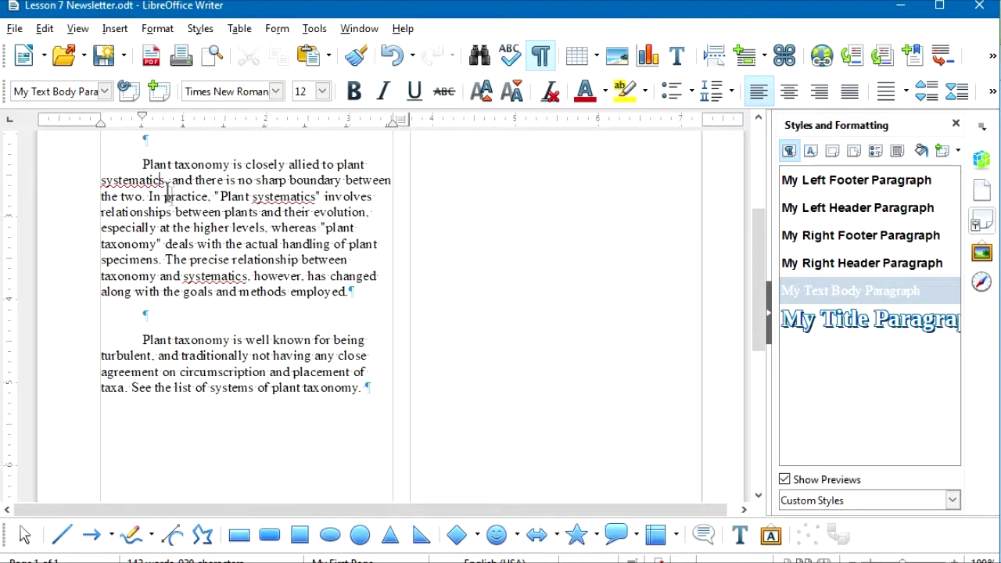
Delete the two empty paragraphs between the pasted Plant taxonomy paragraphs
scroll(199, 199, "up", 4)
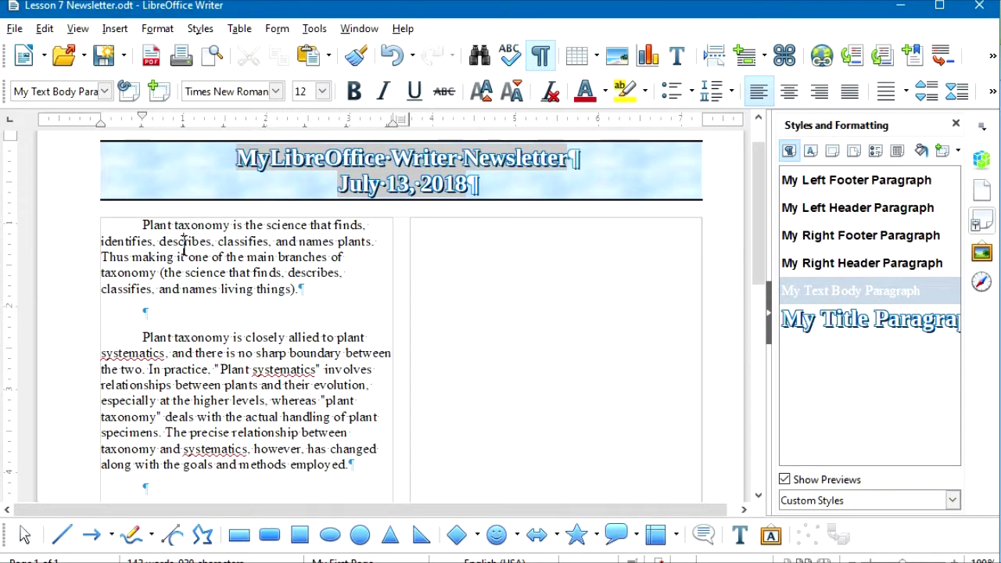
left_click(183, 242)
left_click(145, 311)
key("Delete")
scroll(162, 313, "down", 3)
left_click(161, 336)
key("Delete")
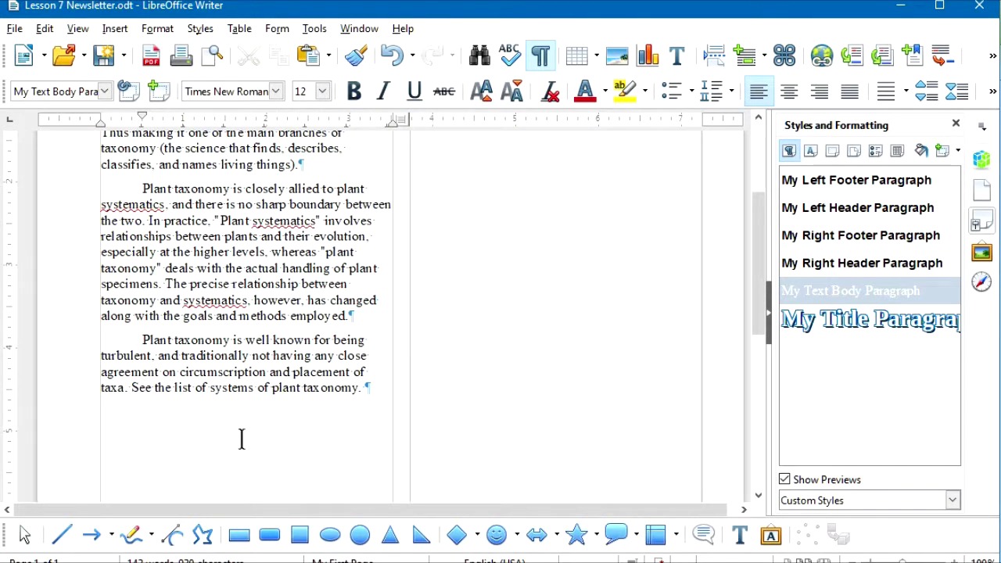
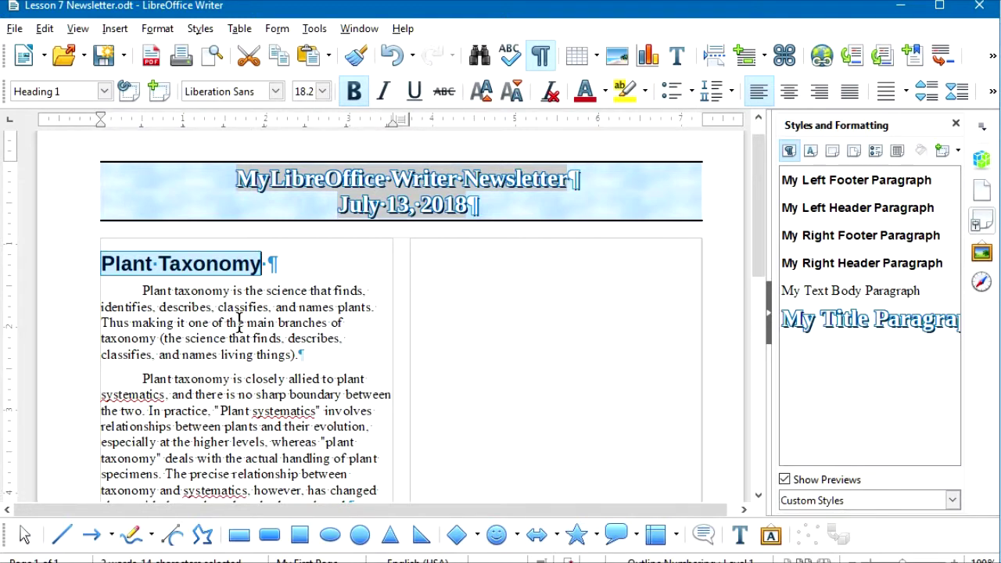
Add a Heading 1 paragraph reading "Carl Linnaeus" below the last Plant Taxonomy paragraph
left_click(301, 268)
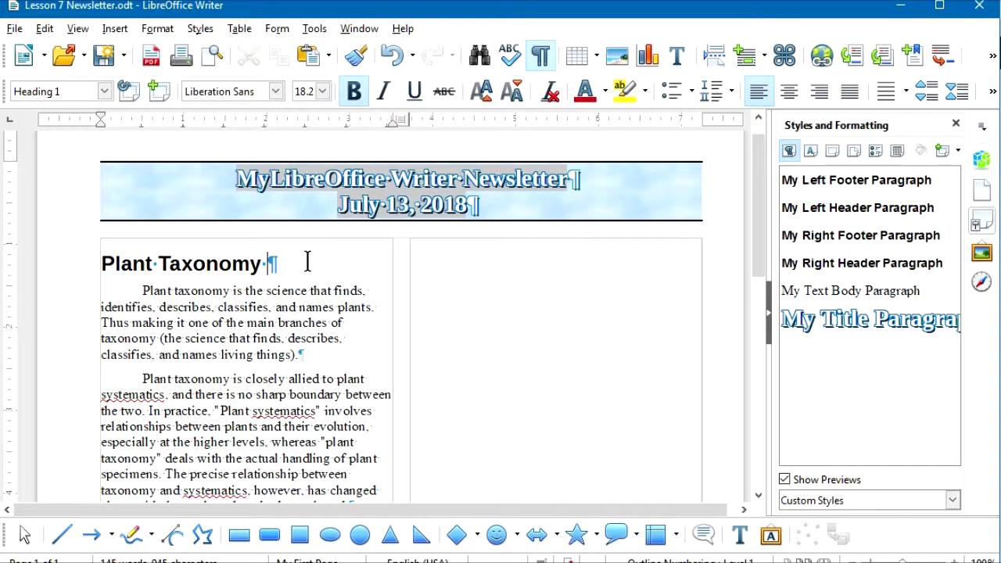
scroll(307, 262, "down", 3)
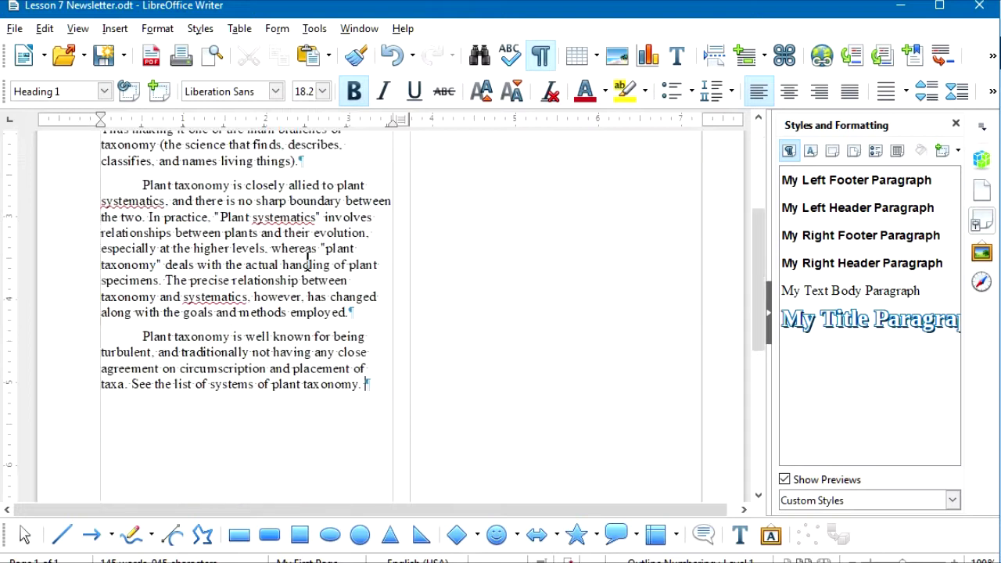
left_click(307, 261)
key("Return")
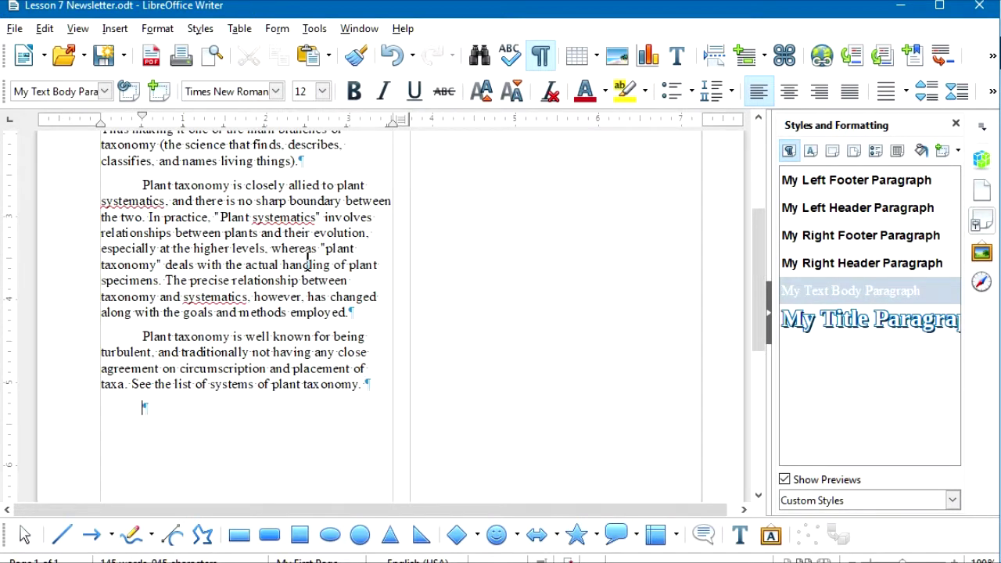
key("ctrl+z")
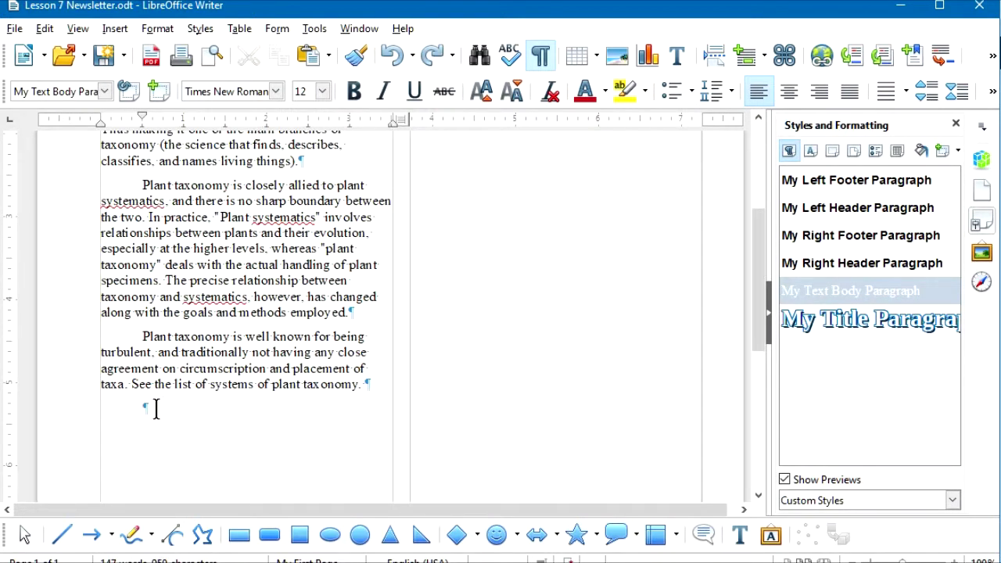
left_click(105, 91)
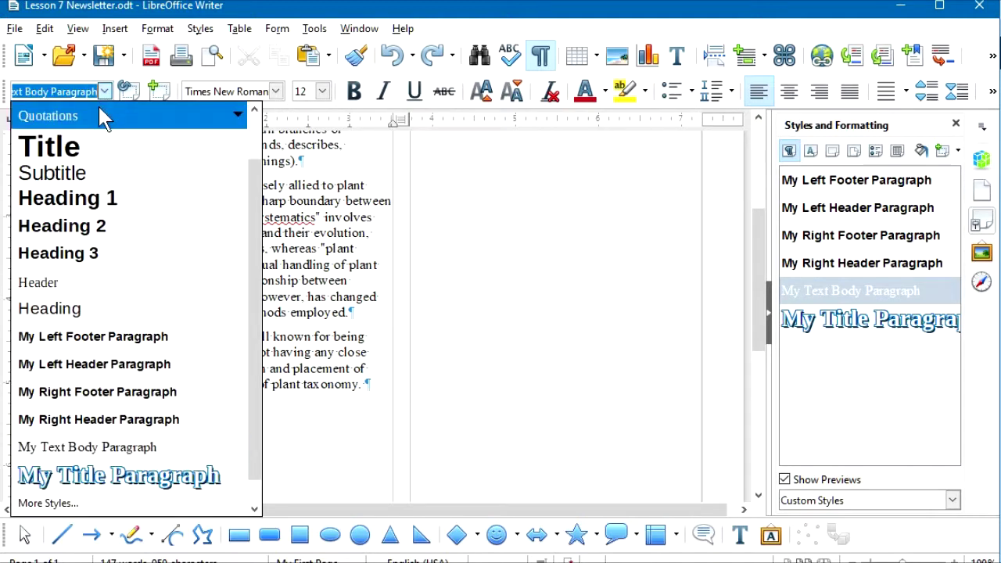
left_click(88, 205)
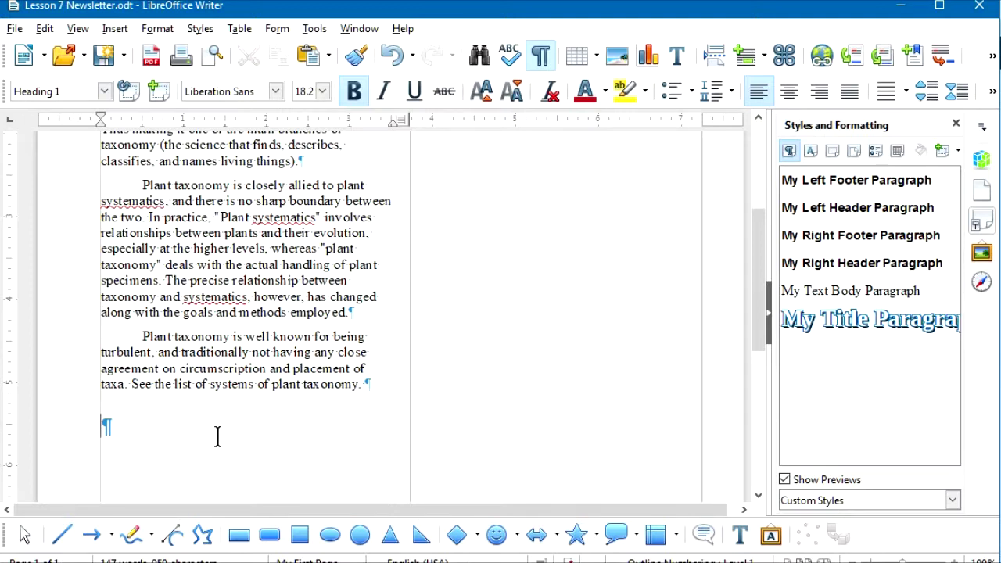
type("Carl Linnaeus")
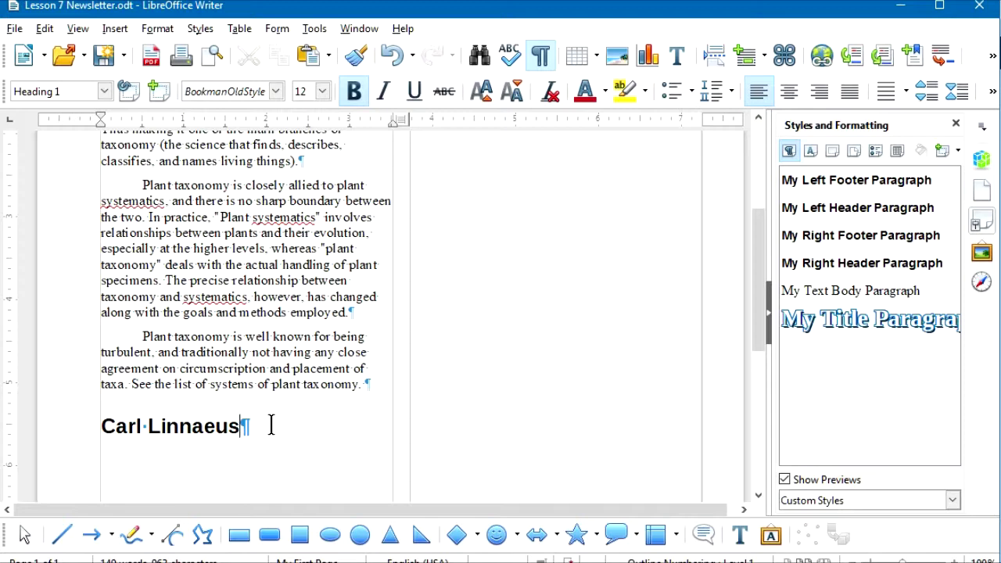
Start a new paragraph beneath the Carl Linnaeus heading and apply the My Text Body Paragraph style to it
key("Return")
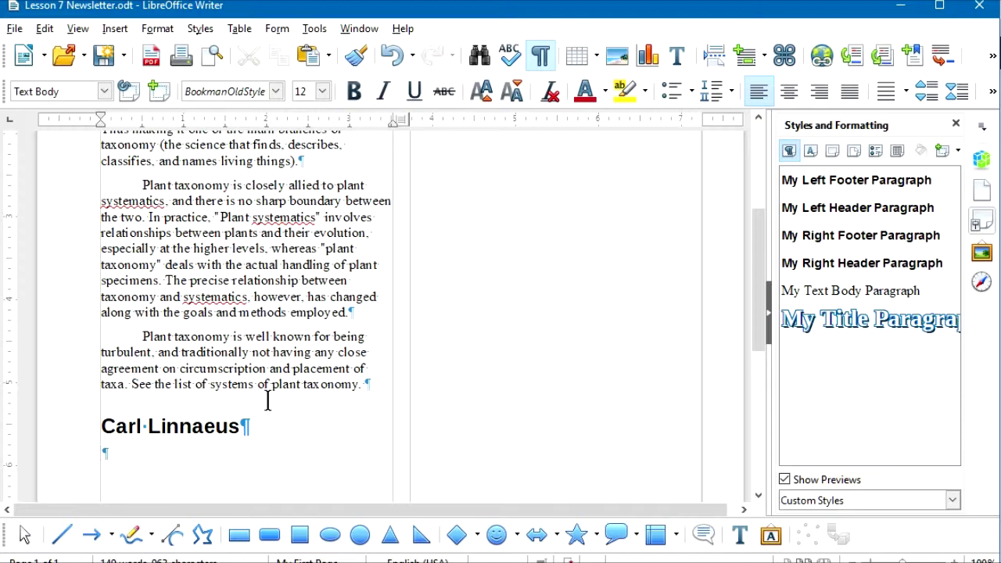
left_click(104, 91)
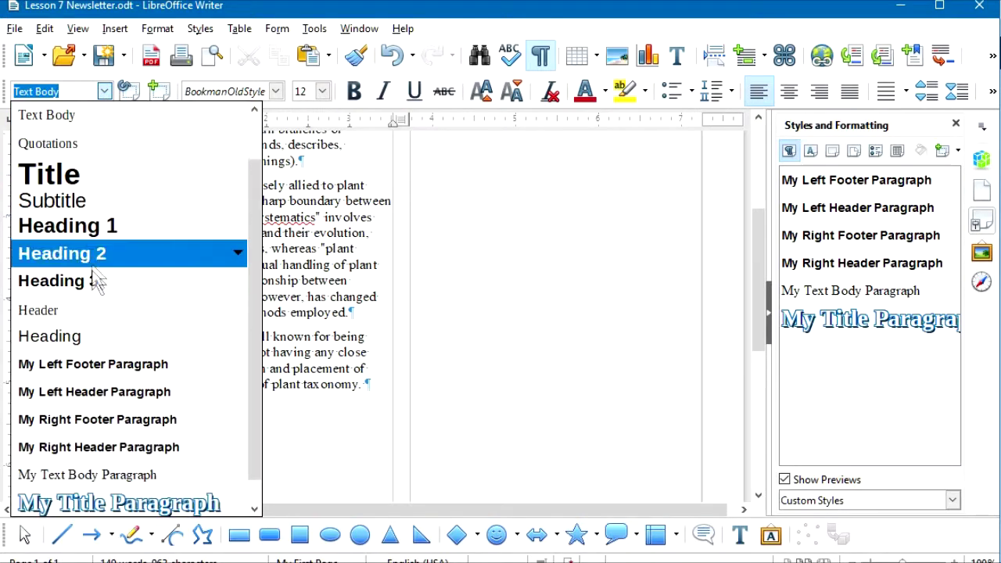
left_click(146, 472)
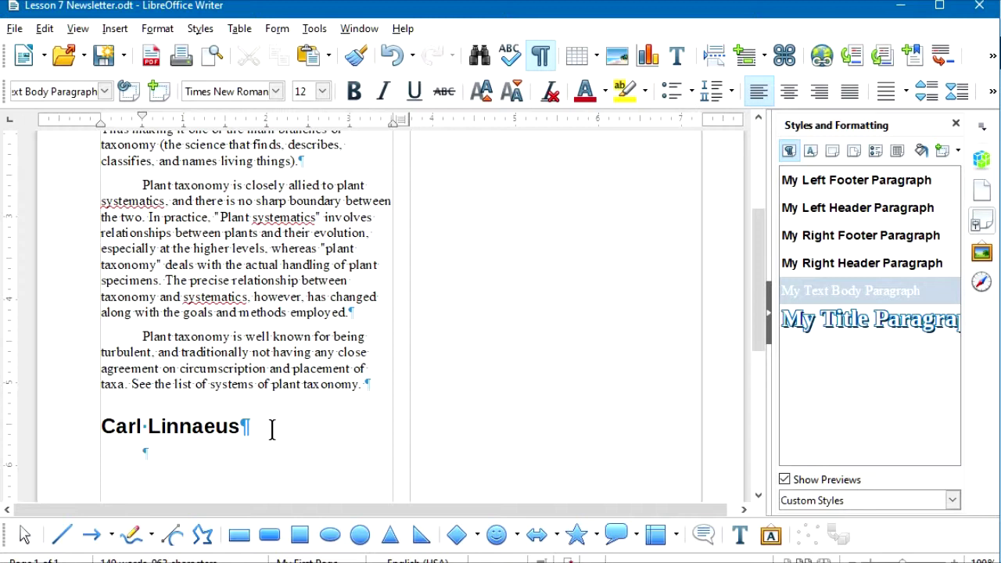
Switch to Firefox, search Wikipedia for "Carl Linnaeus." and open the Carl Linnaeus article
key("alt+Tab")
left_click(738, 170)
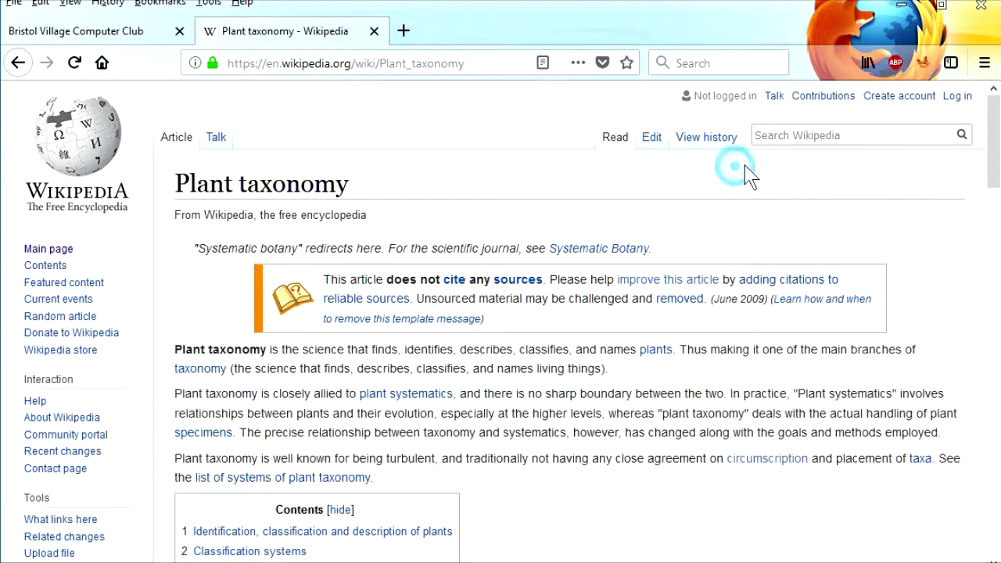
left_click(779, 138)
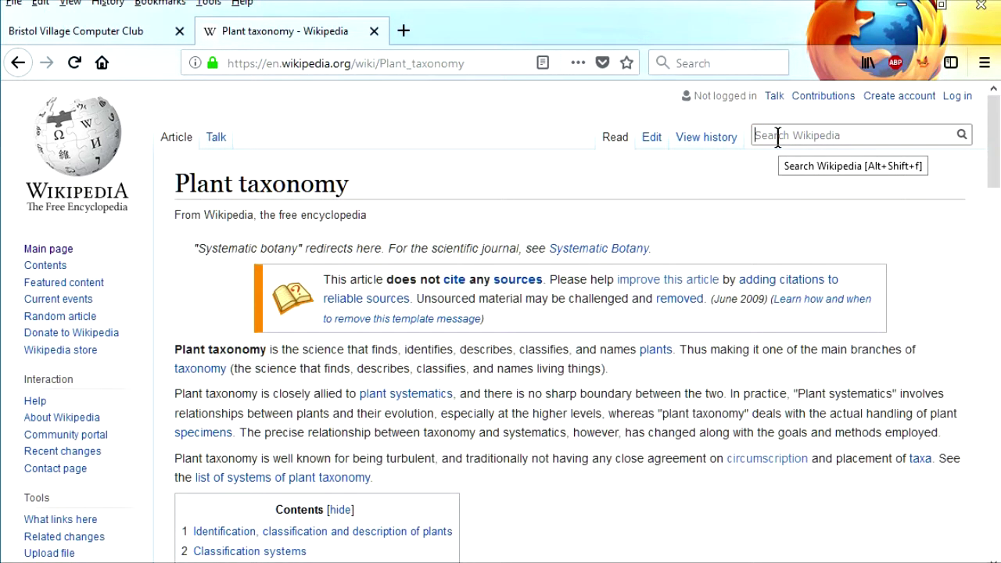
type("Carl Linnaeus.")
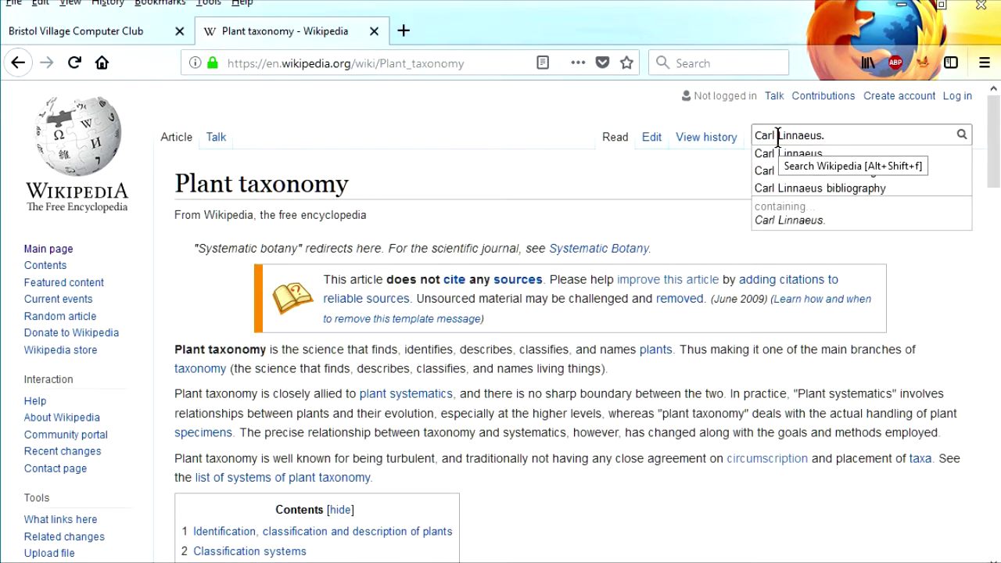
key("Return")
scroll(372, 199, "down", 2)
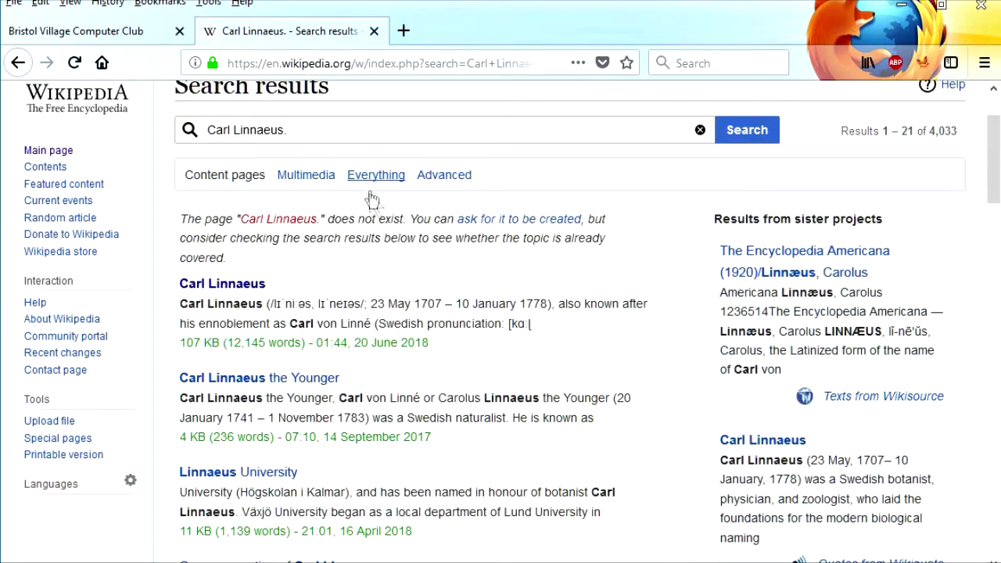
scroll(357, 468, "down", 1)
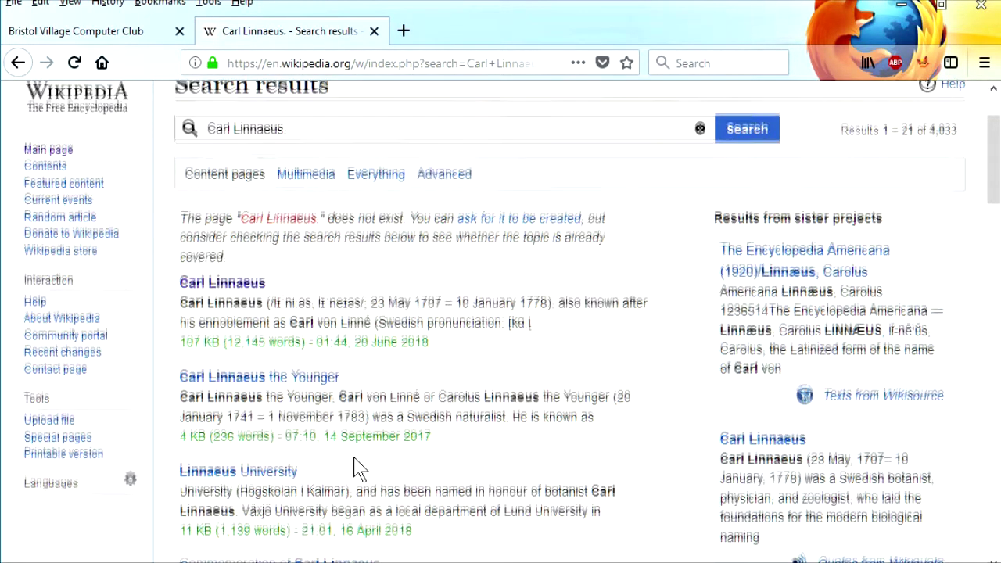
scroll(358, 467, "down", 2)
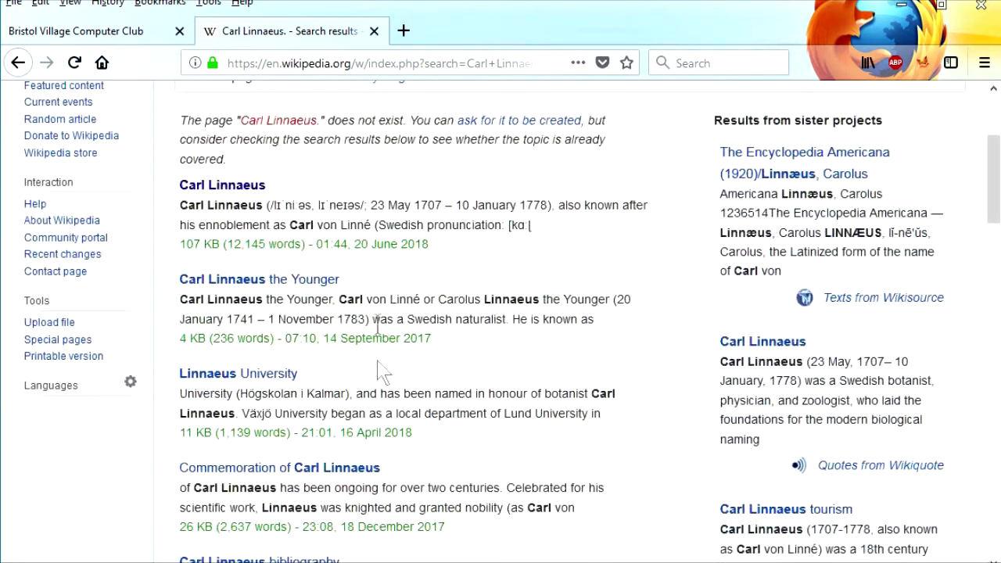
mouse_move(236, 191)
left_click(236, 191)
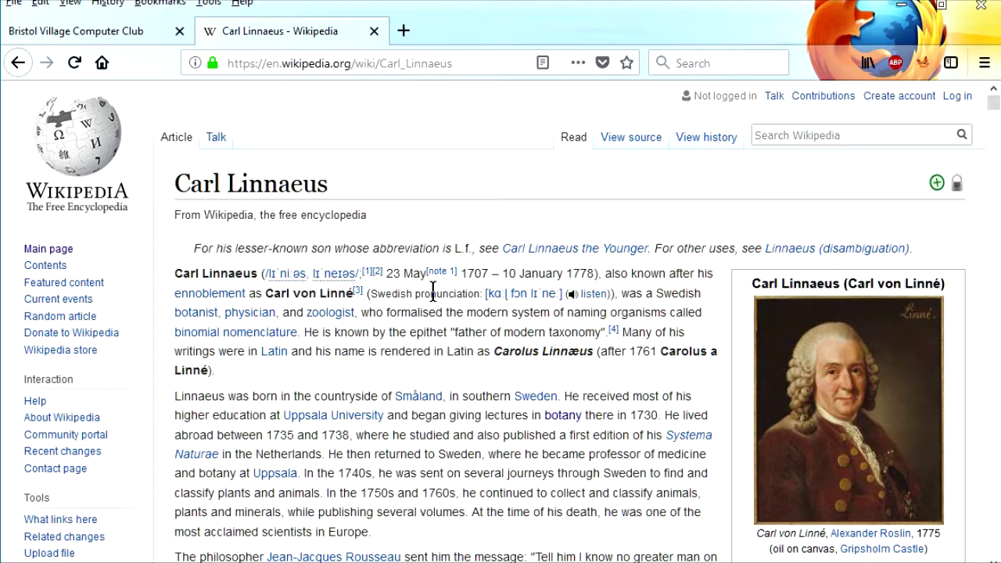
Select and copy the first three paragraphs of the Carl Linnaeus article, ending at "founders of modern ecology."
double_click(189, 273)
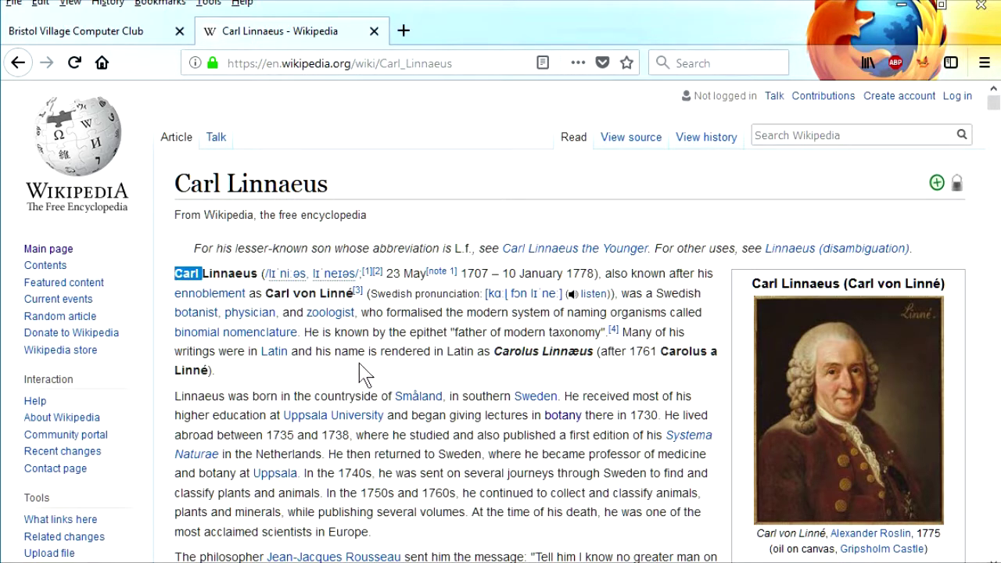
scroll(418, 380, "down", 5)
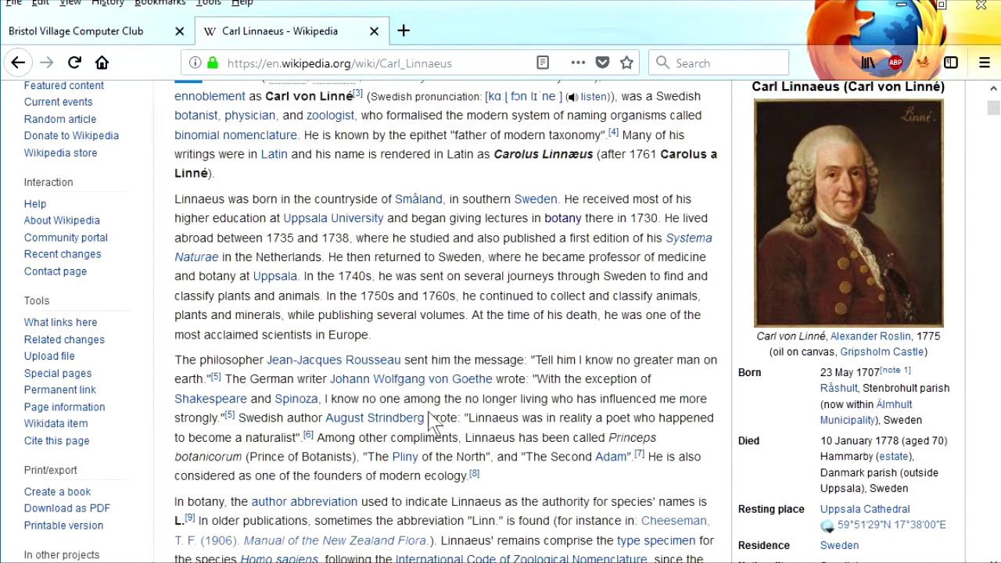
left_click(467, 475, "shift")
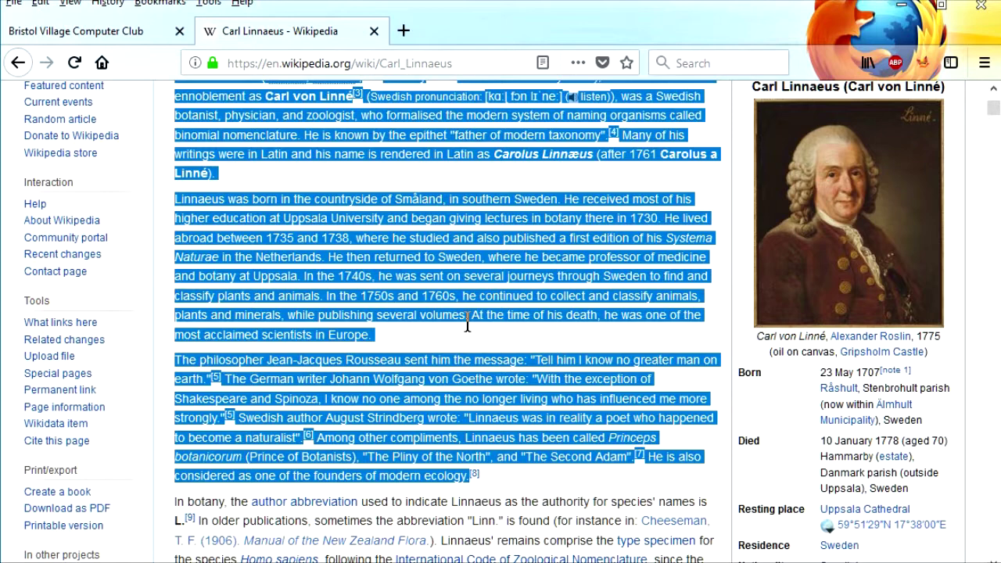
Switch back to the newsletter in LibreOffice Writer and paste the copied article as unformatted text below the Carl Linnaeus heading
key("alt+Tab")
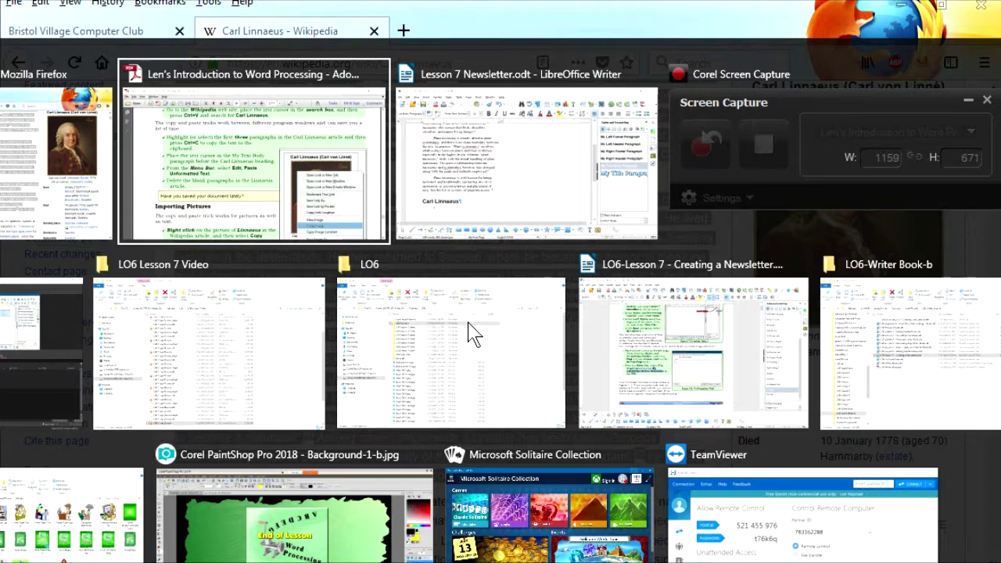
key("alt+Tab")
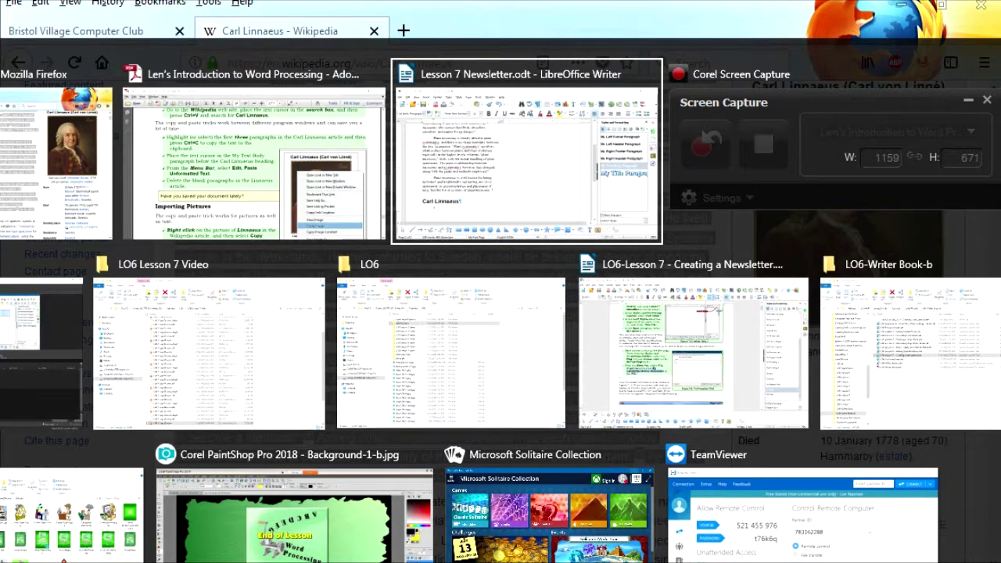
key("alt")
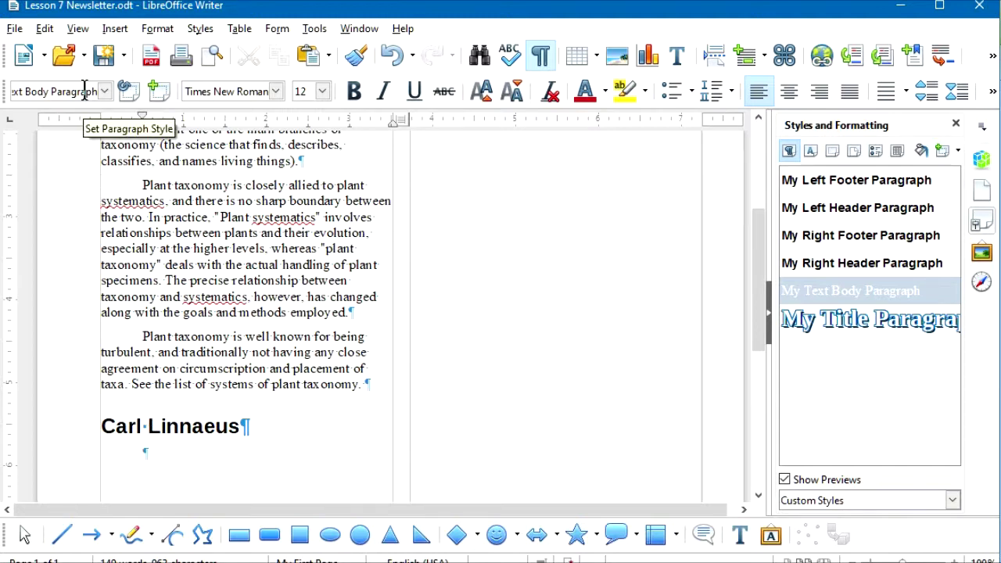
left_click(44, 31)
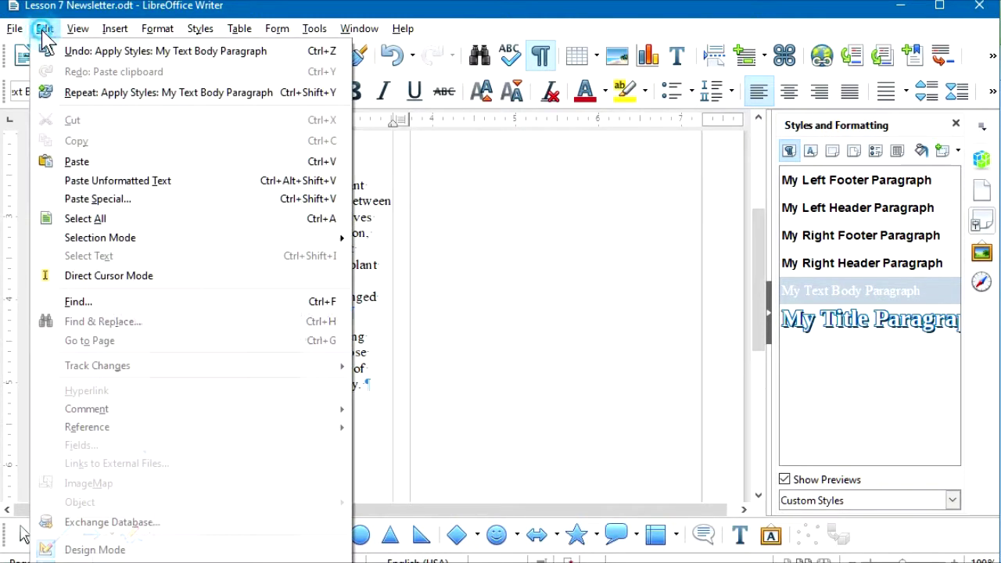
left_click(133, 181)
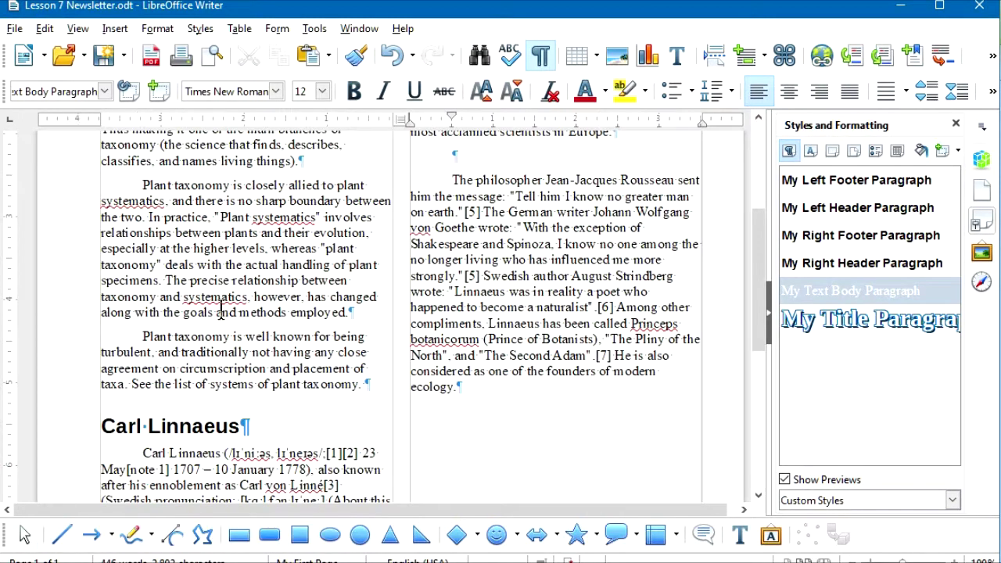
Delete the two empty paragraphs between the pasted Carl Linnaeus paragraphs
left_click(459, 158)
key("Delete")
scroll(463, 196, "up", 4)
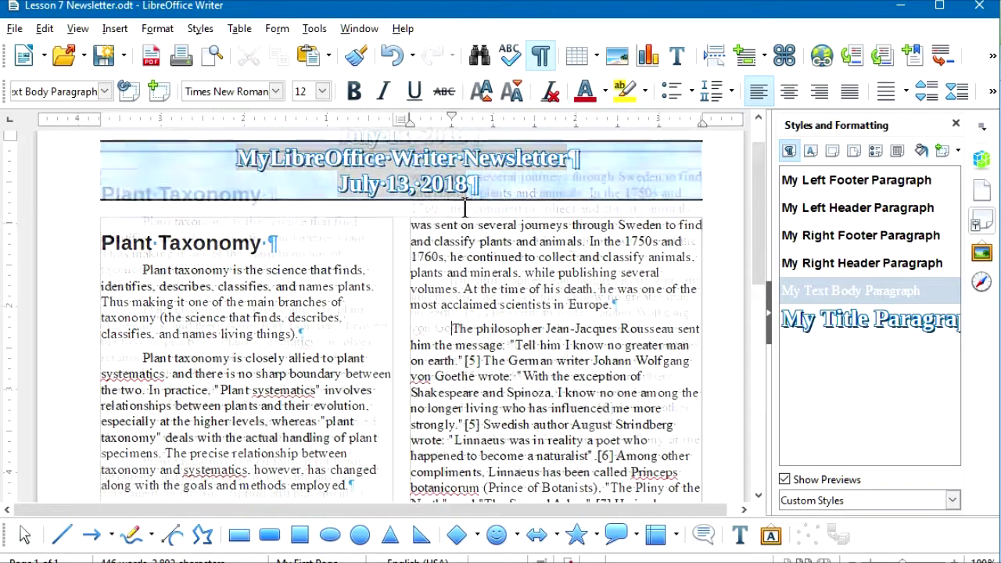
scroll(348, 297, "down", 10)
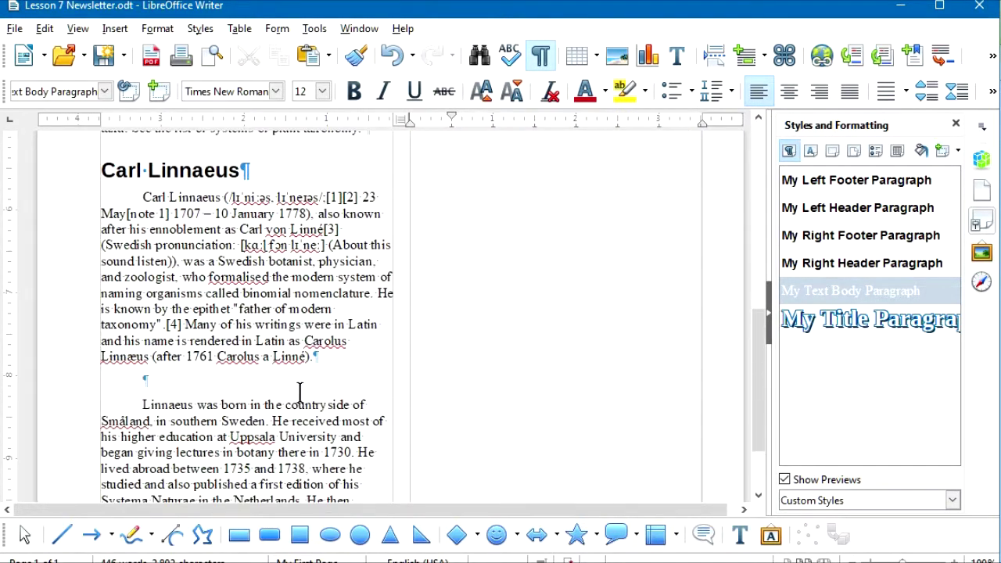
left_click(165, 381)
key("Delete")
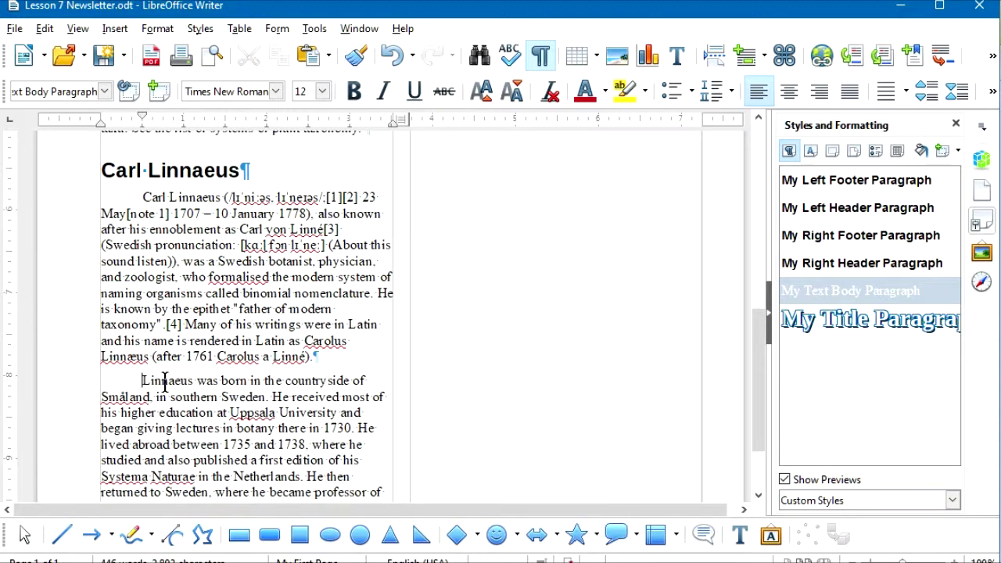
scroll(180, 384, "down", 2)
scroll(182, 387, "up", 5)
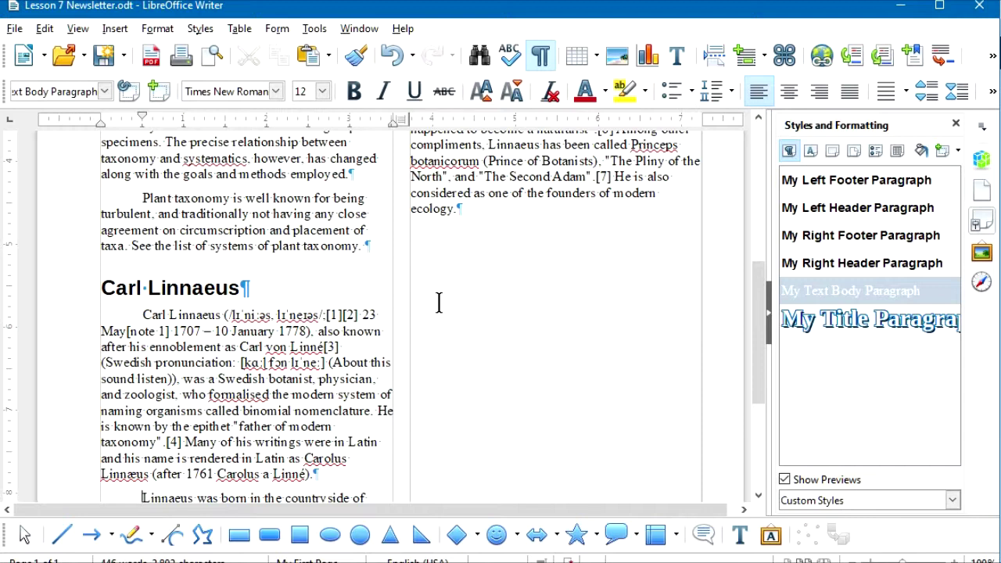
Copy the portrait image from the Carl Linnaeus article in Firefox and return to the newsletter in LibreOffice Writer
key("alt+Tab")
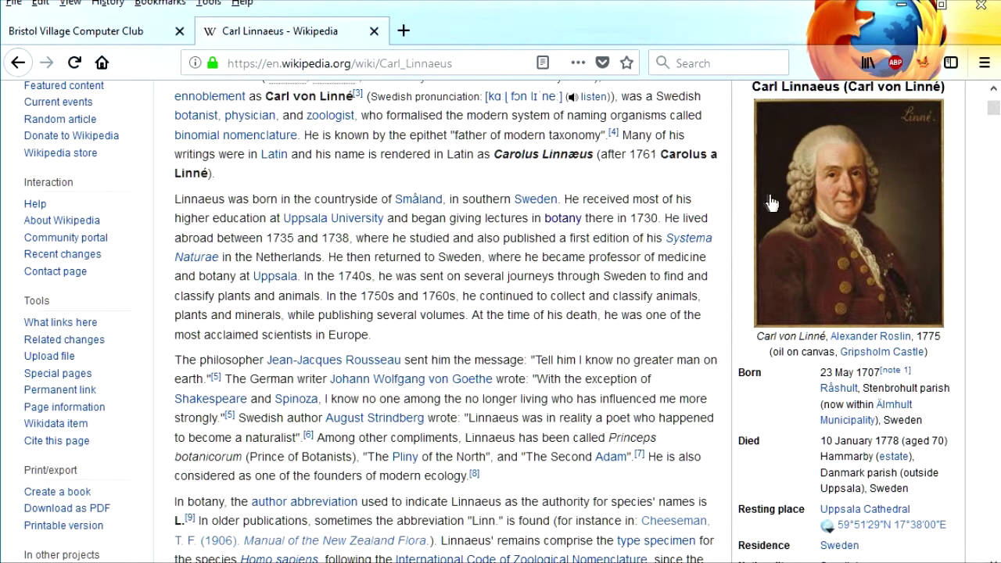
right_click(837, 205)
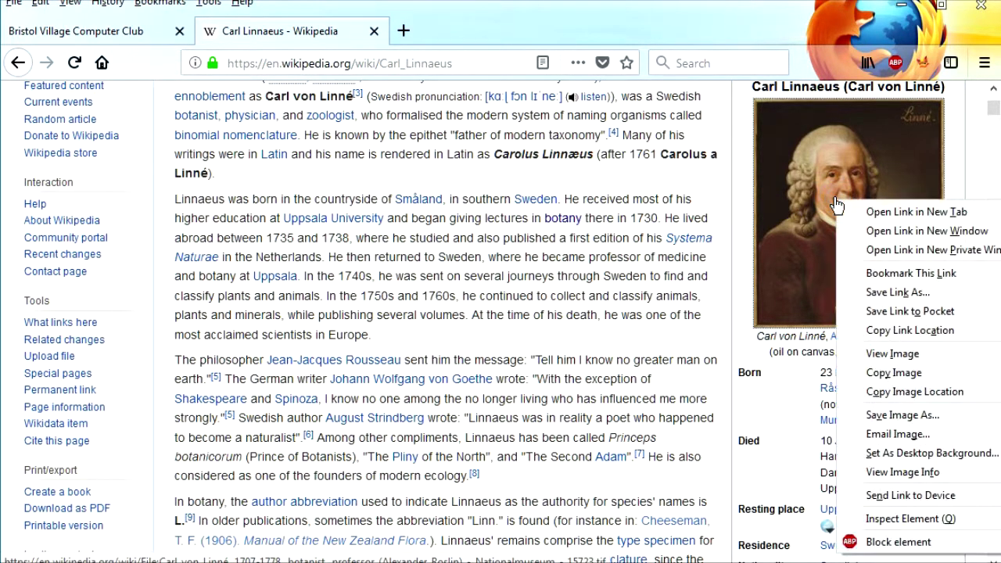
left_click(923, 372)
right_click(635, 227)
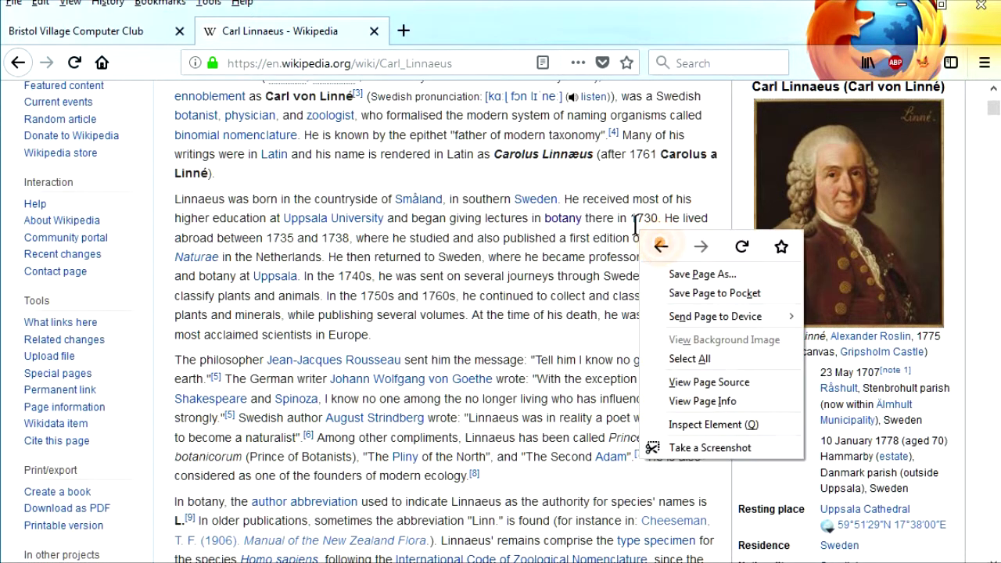
left_click(747, 180)
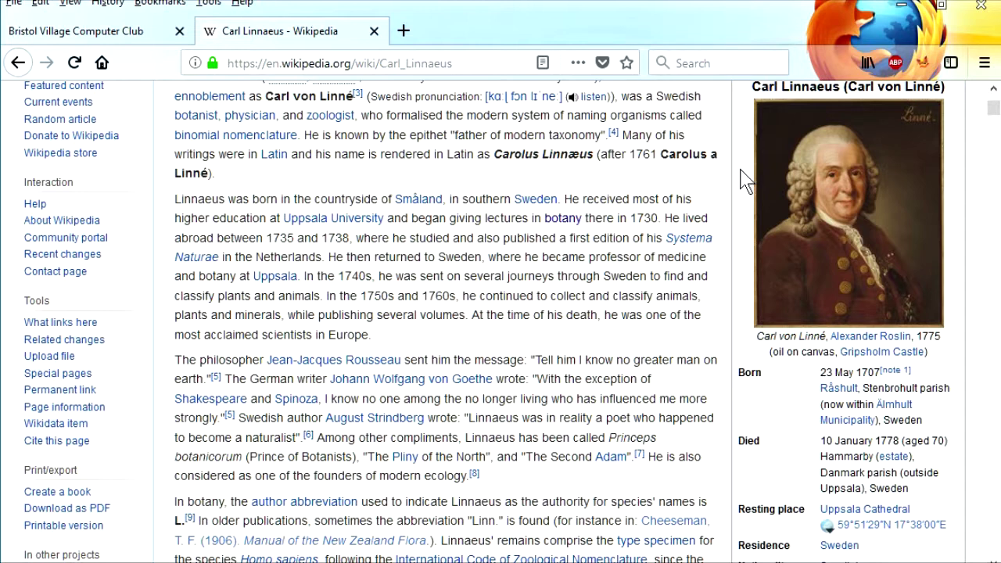
key("alt+Tab")
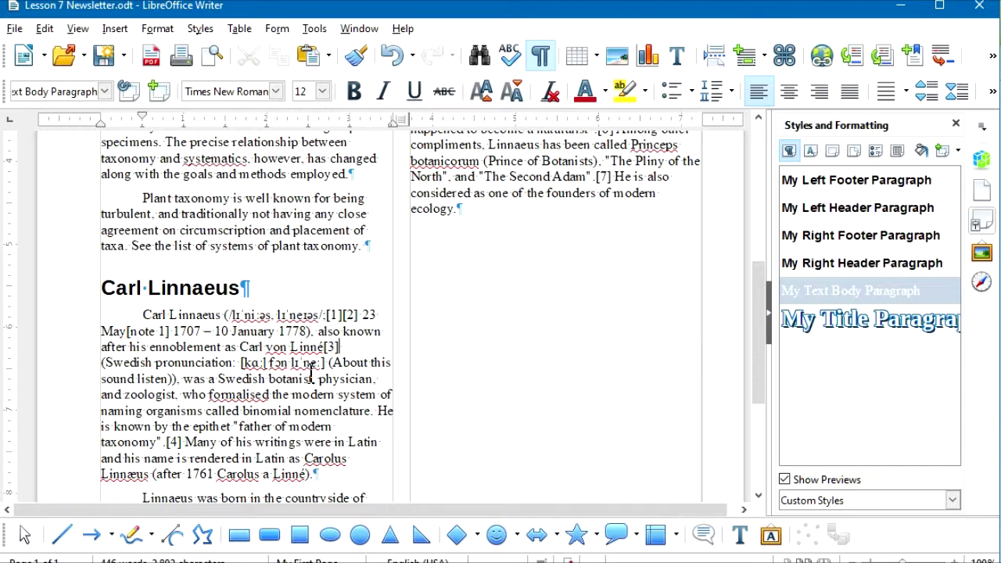
Paste the copied portrait into the first paragraph under the Carl Linnaeus heading
key("ctrl+v")
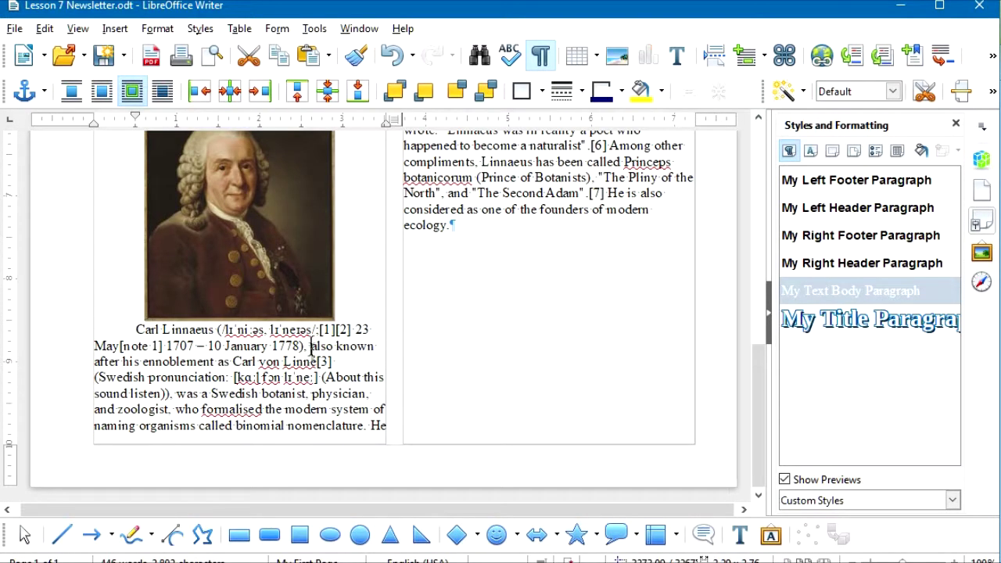
scroll(310, 337, "up", 3)
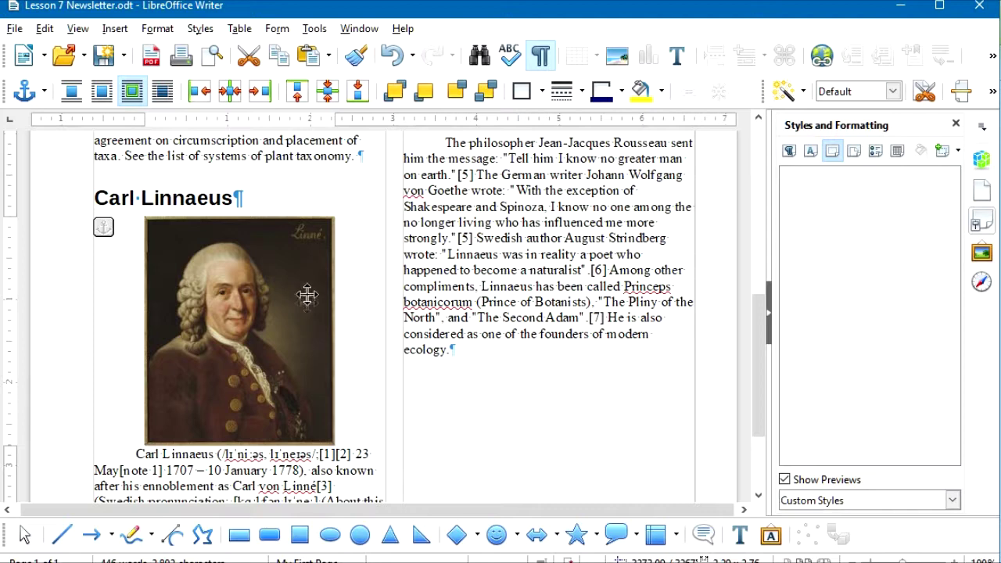
scroll(313, 278, "down", 1)
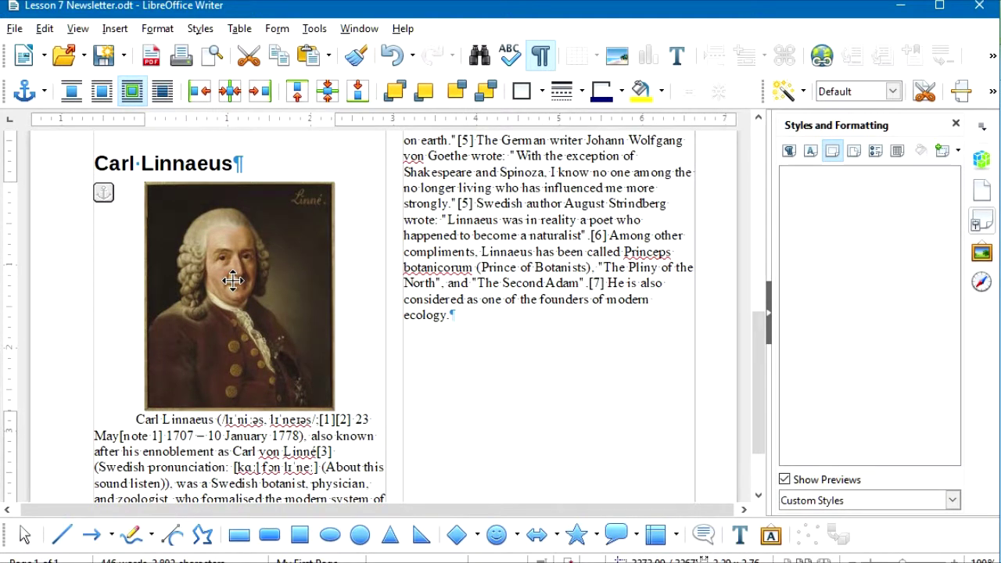
left_click(232, 452)
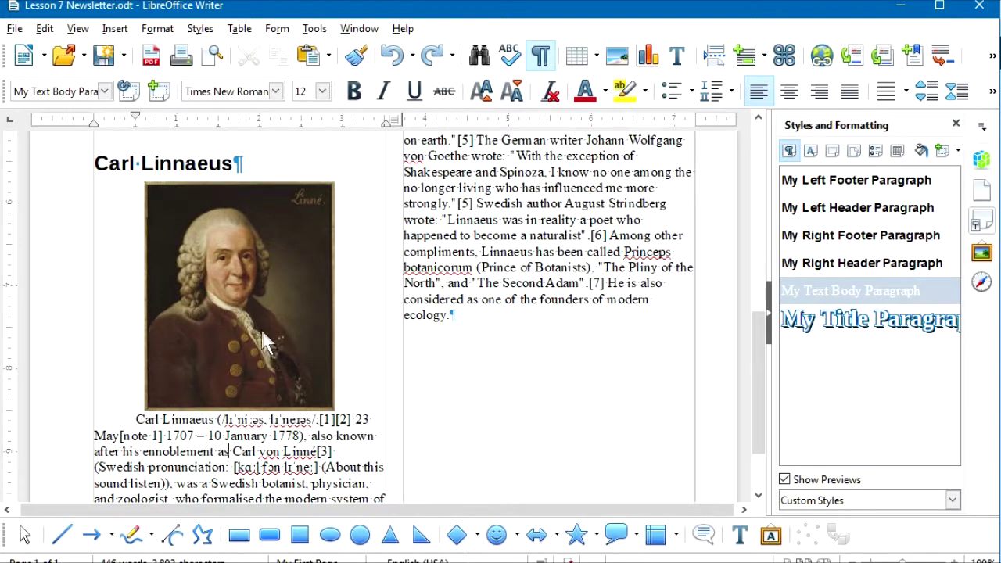
Set the Linnaeus portrait's width to 1.25" with its ratio kept, and its horizontal position to Right of the paragraph area
double_click(231, 300)
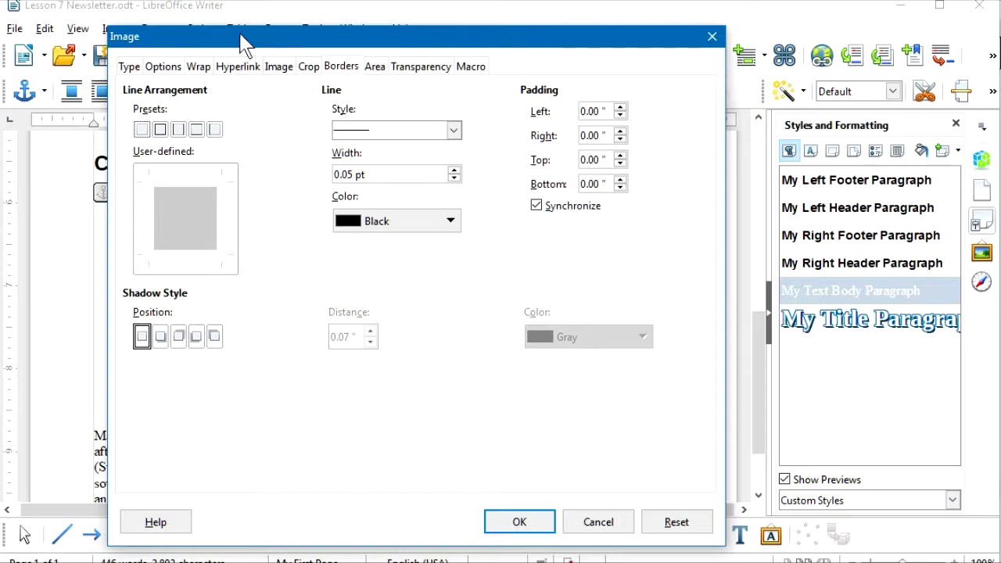
left_click(127, 67)
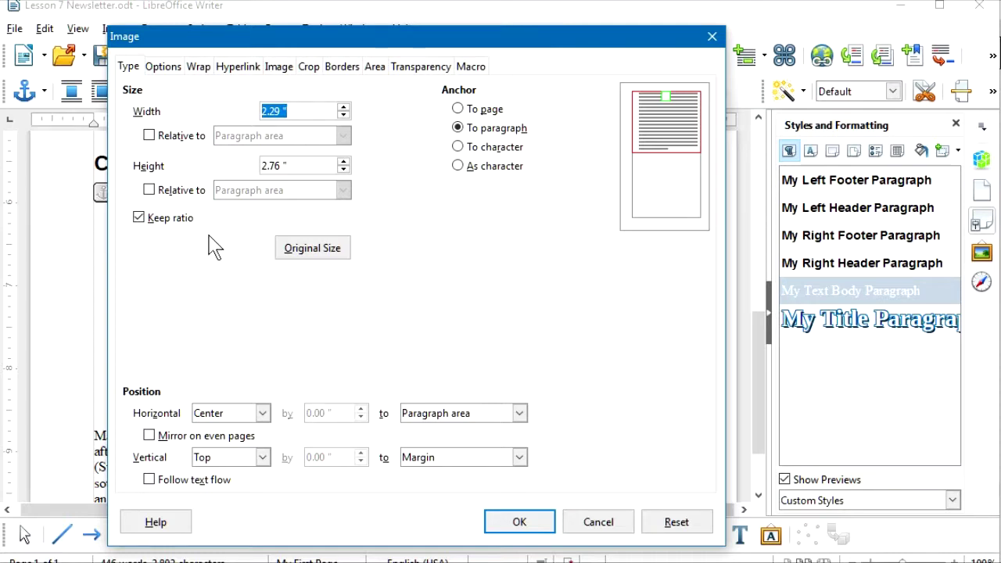
left_click(305, 110)
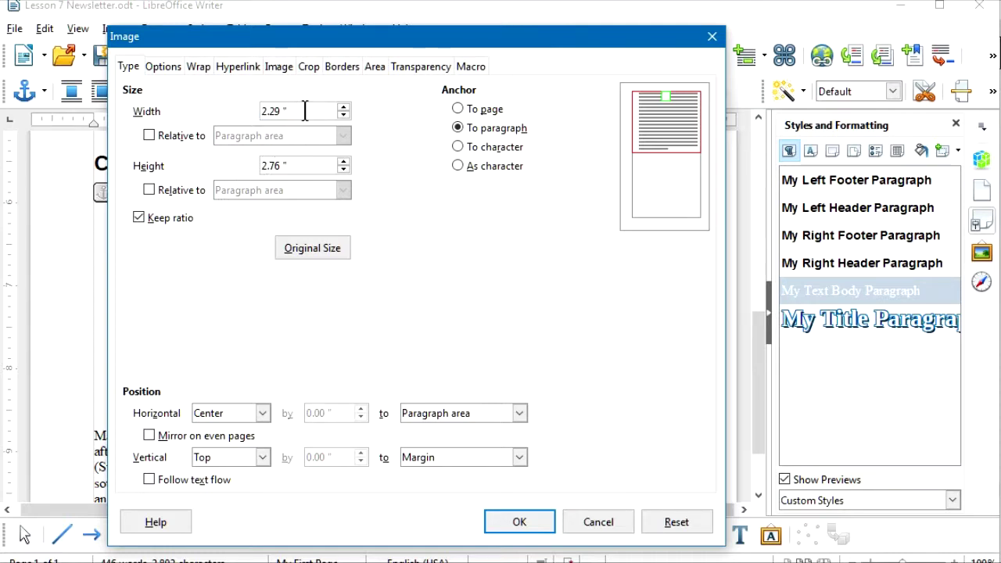
left_click_drag(305, 110, 266, 111)
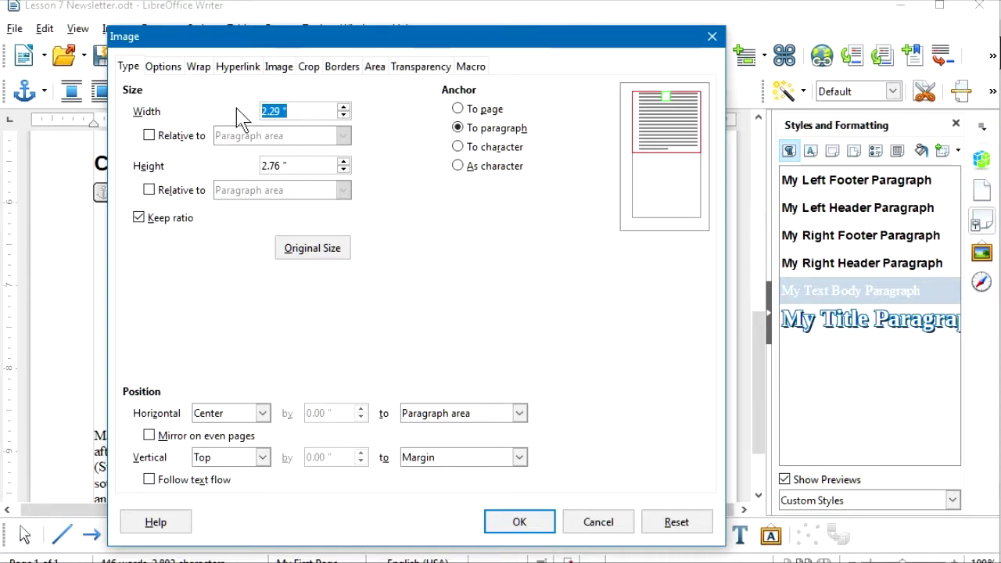
type("1.25")
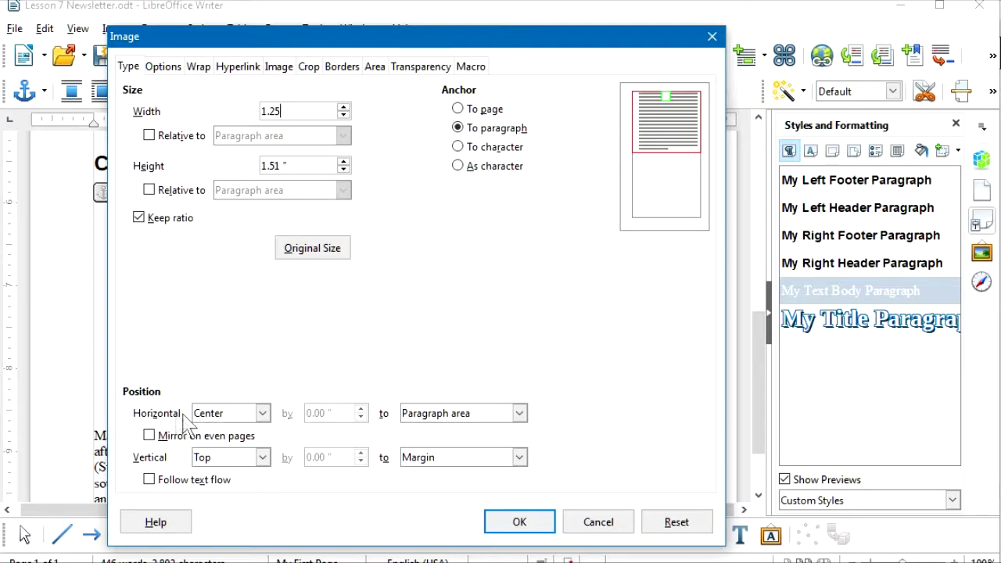
left_click(262, 413)
left_click(215, 445)
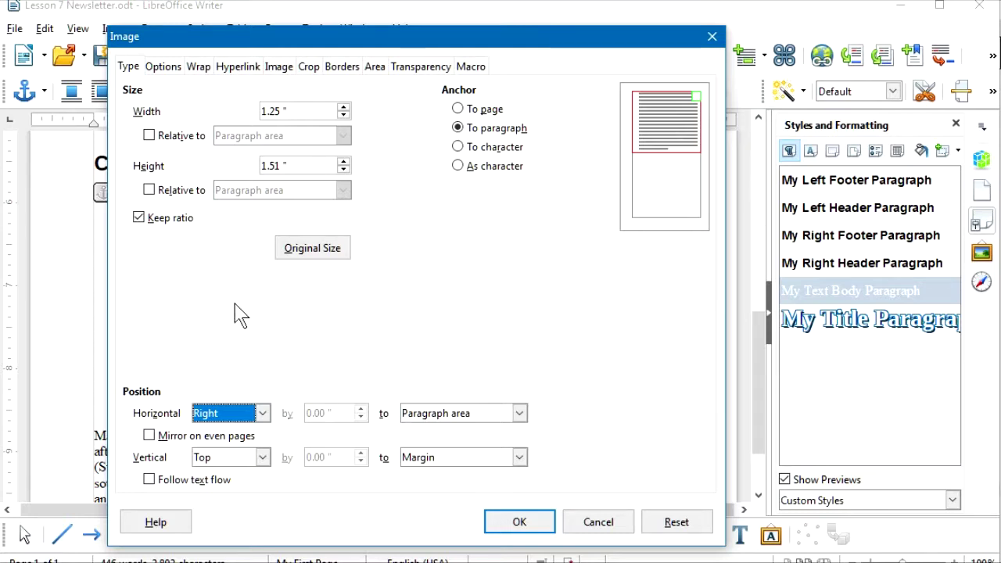
Set the portrait's text wrap to Before, with 0.10" spacing on the left, right, top and bottom
left_click(198, 67)
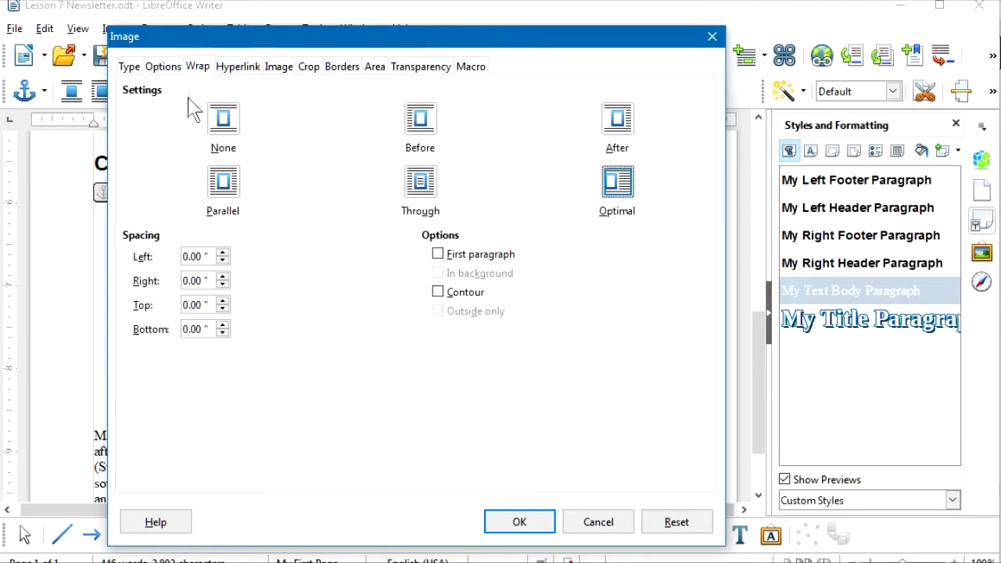
left_click(421, 125)
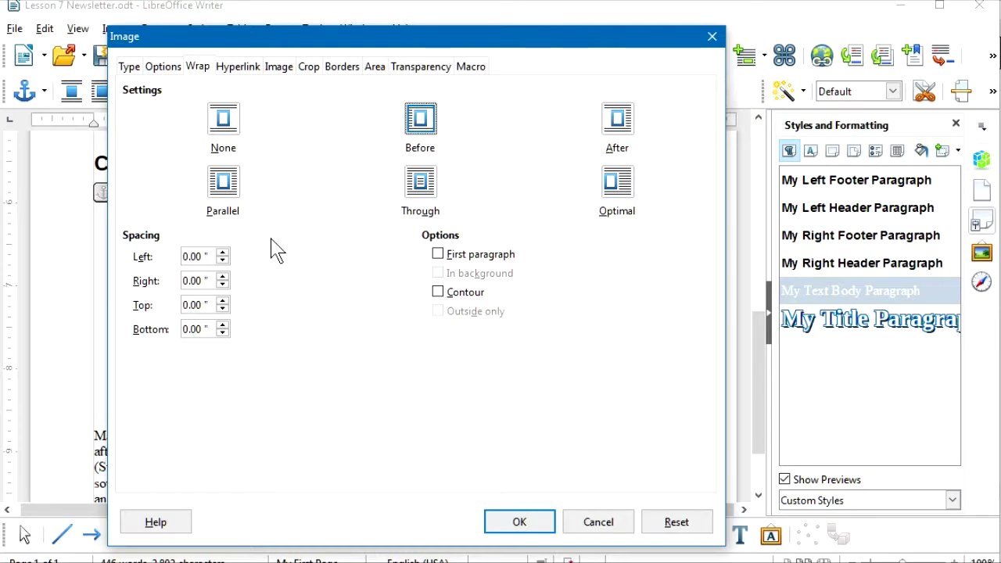
left_click(222, 253)
left_click(223, 277)
left_click(223, 326)
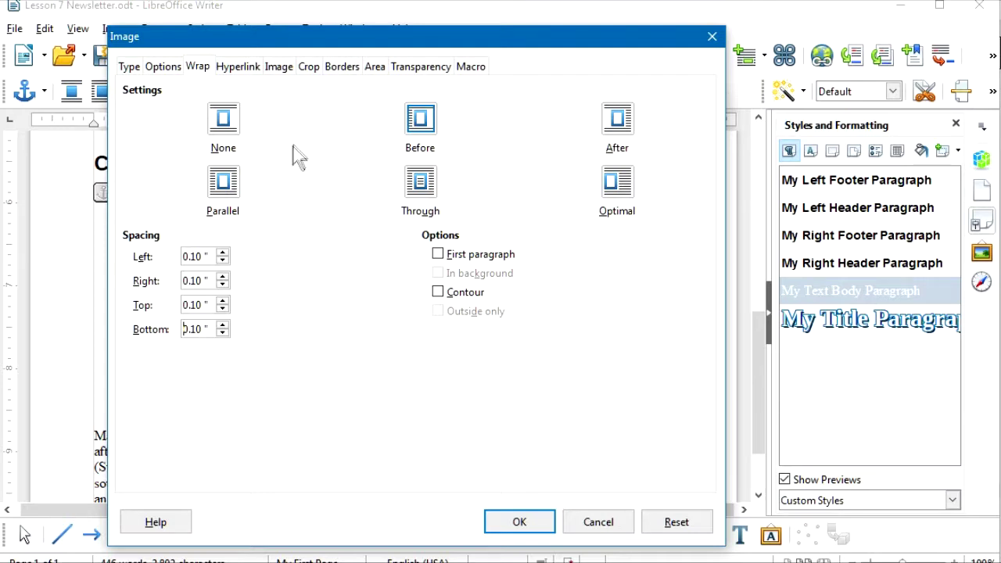
Give the portrait a black border on all four sides and a gray shadow cast to the top left, and apply the image settings
left_click(341, 69)
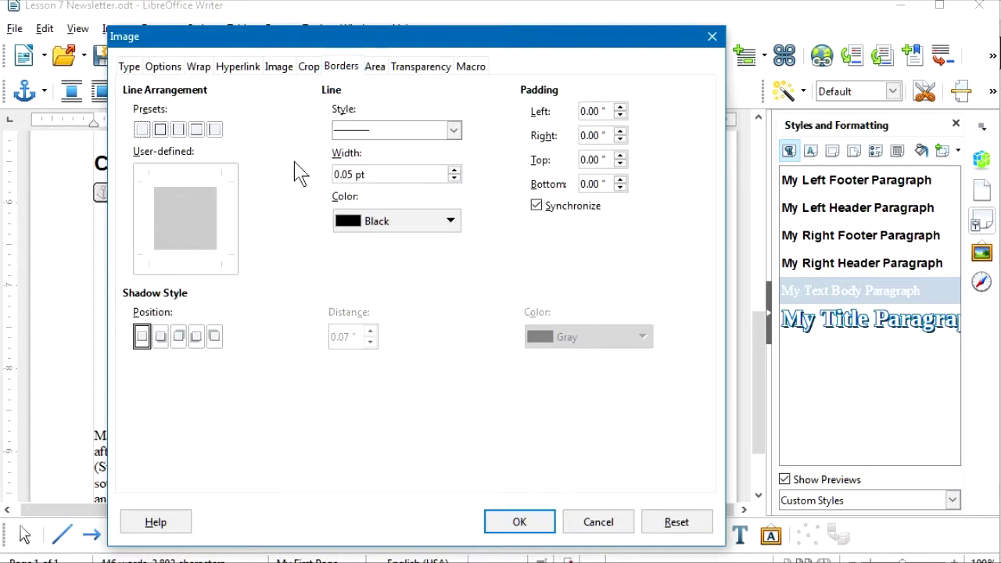
left_click(160, 130)
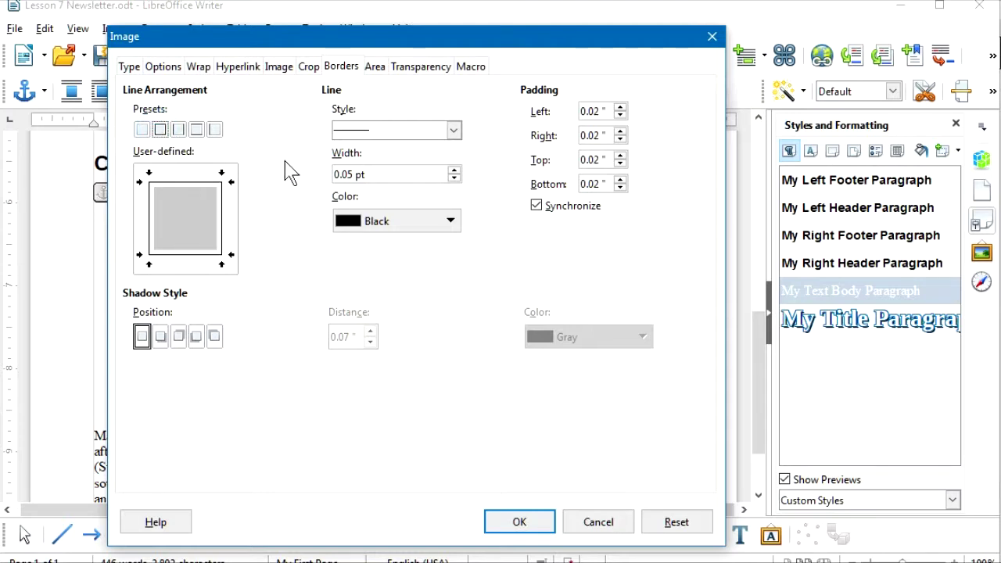
left_click(215, 337)
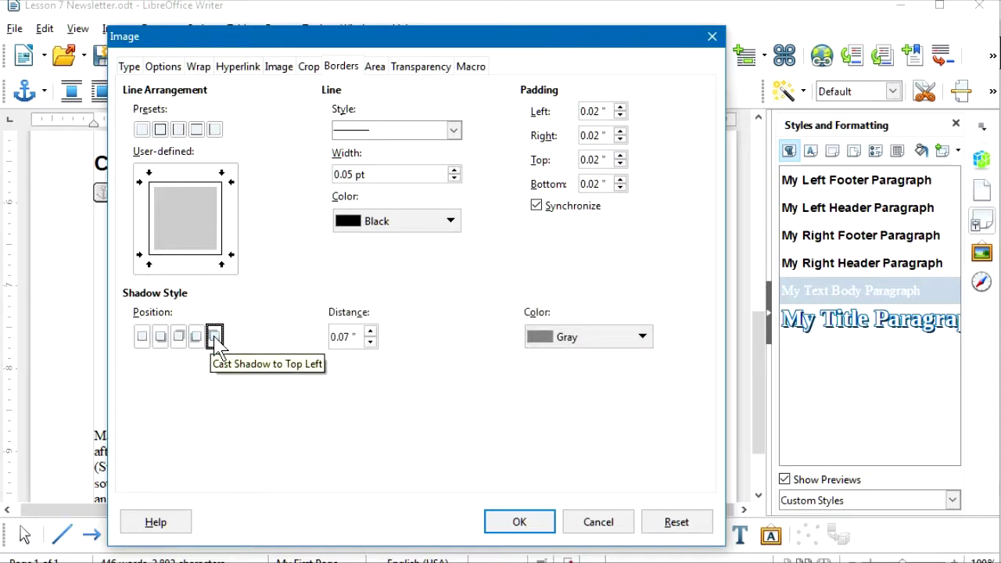
left_click(516, 522)
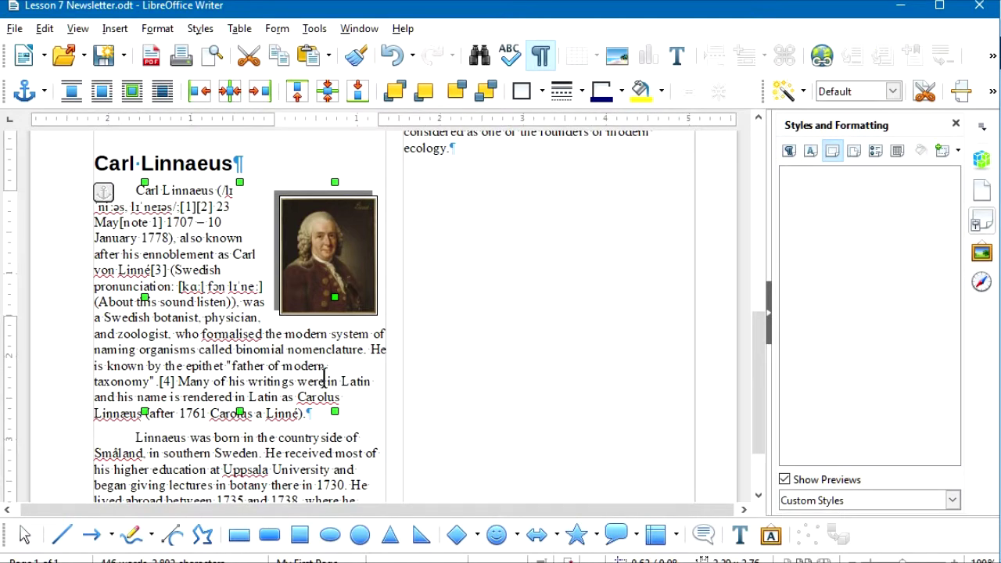
left_click(268, 334)
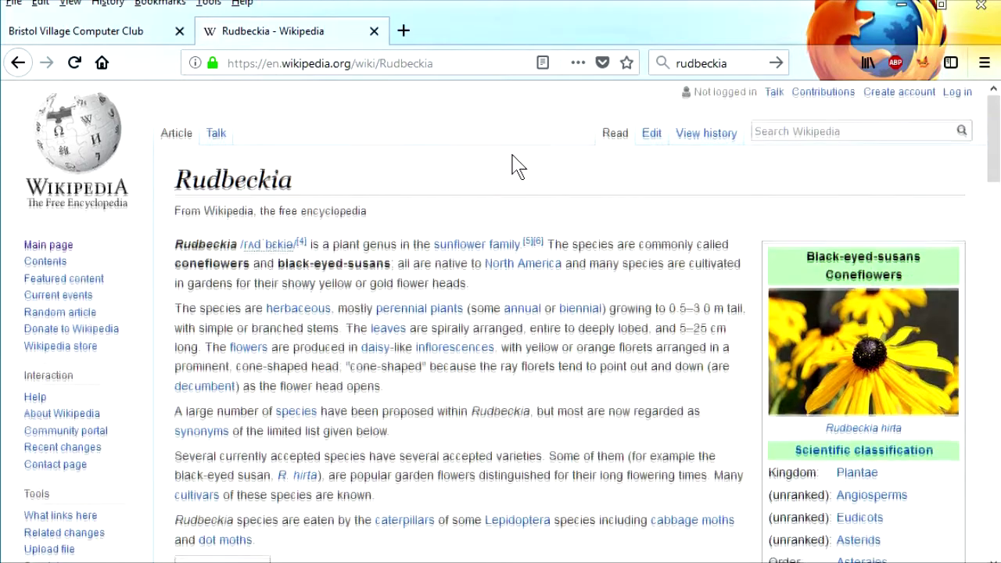
Select and copy the Rudbeckia article in Firefox from its opening word through the end of the Etymology section
scroll(514, 161, "down", 3)
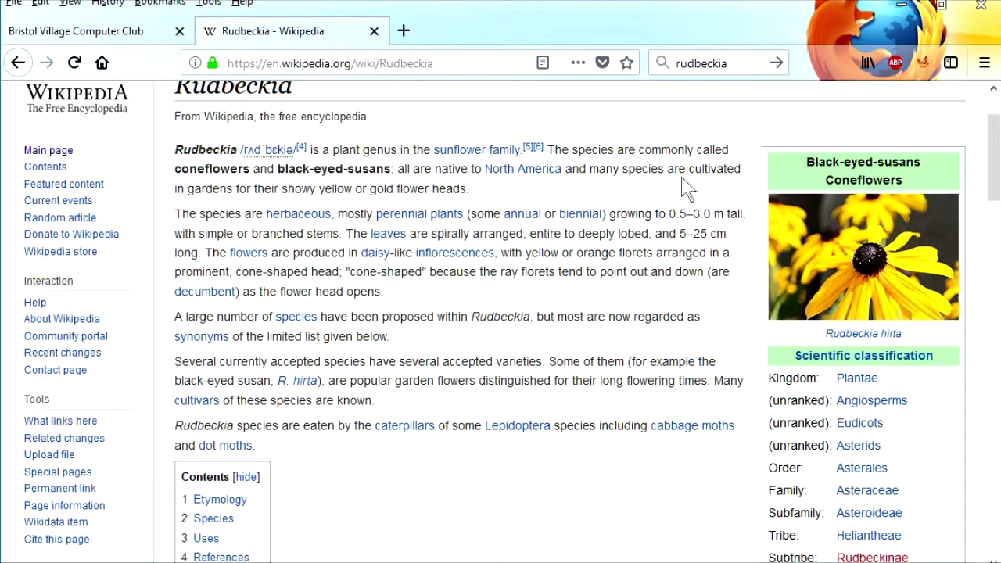
double_click(201, 148)
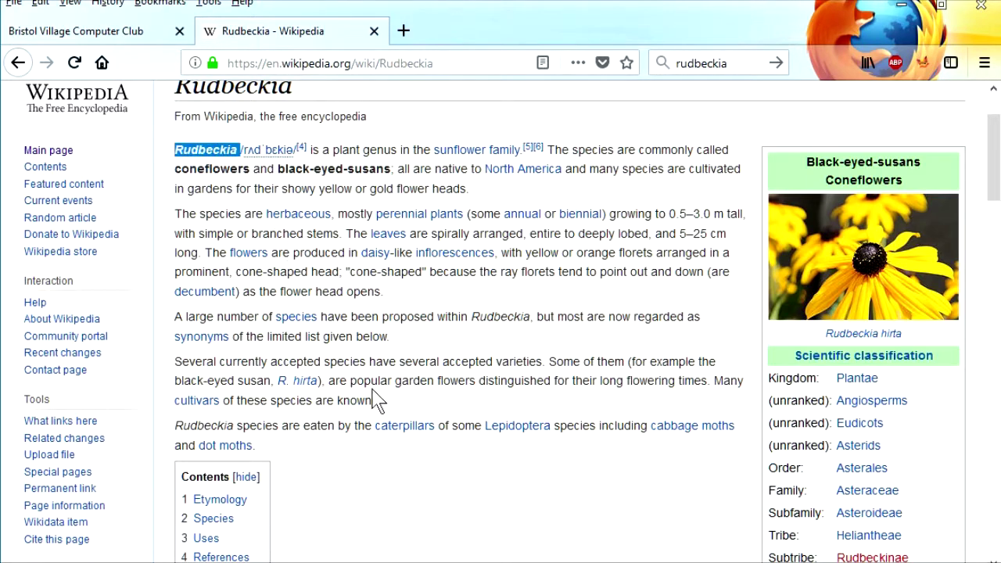
scroll(375, 400, "down", 6)
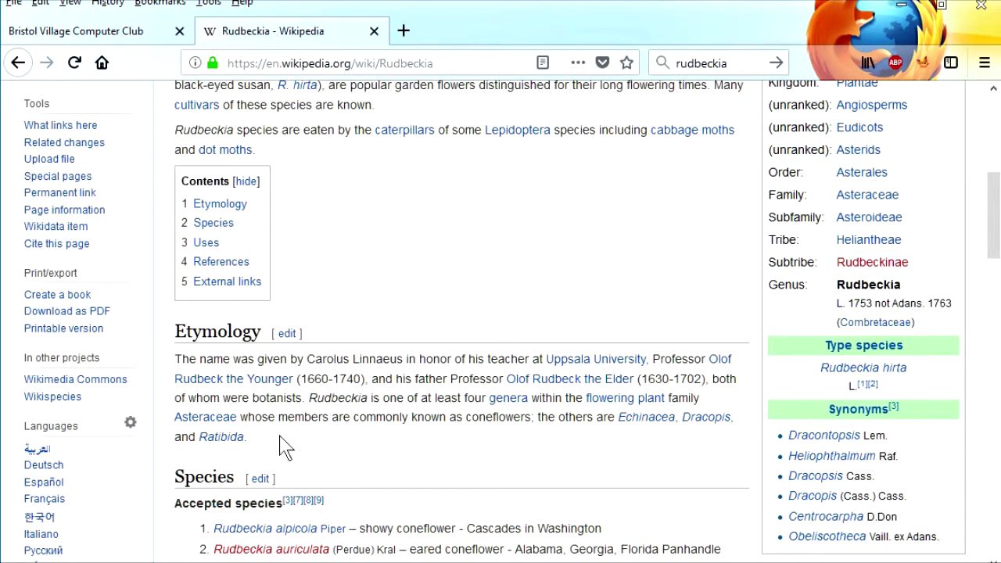
left_click(285, 448, "shift")
scroll(367, 258, "up", 3)
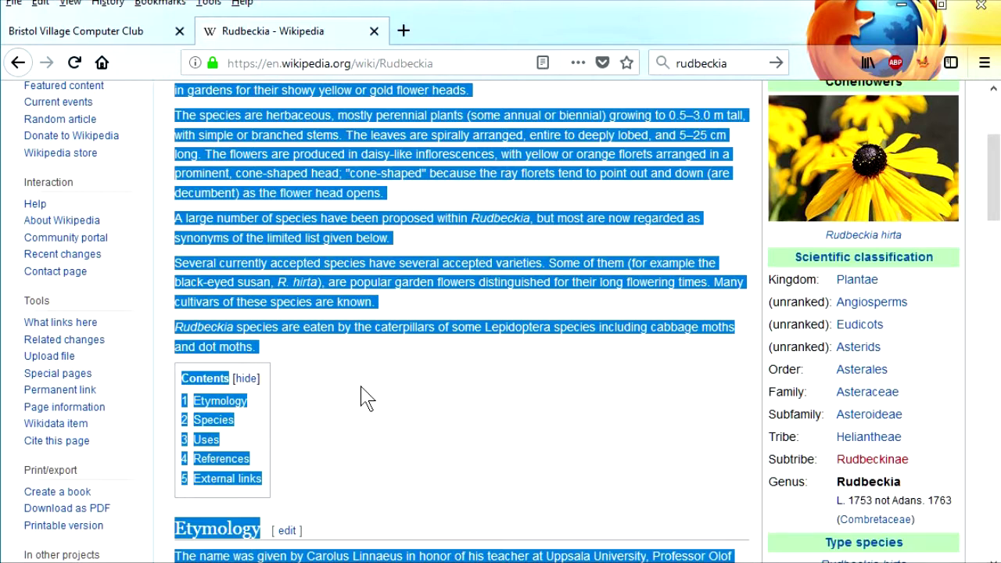
Switch back to the newsletter in LibreOffice Writer and paste the copied article as unformatted text below the Rudbeckia heading
key("alt+Tab")
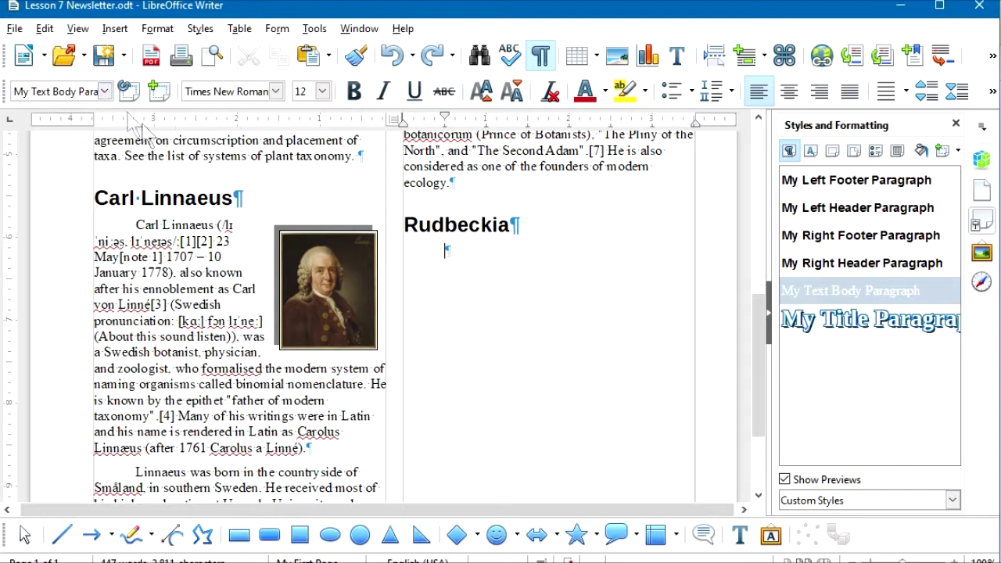
left_click(46, 29)
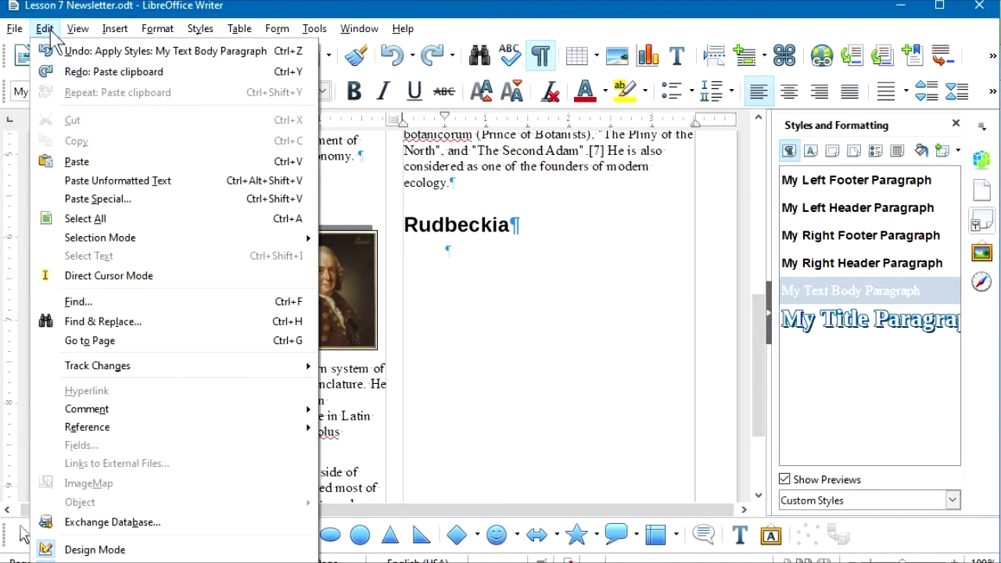
left_click(123, 187)
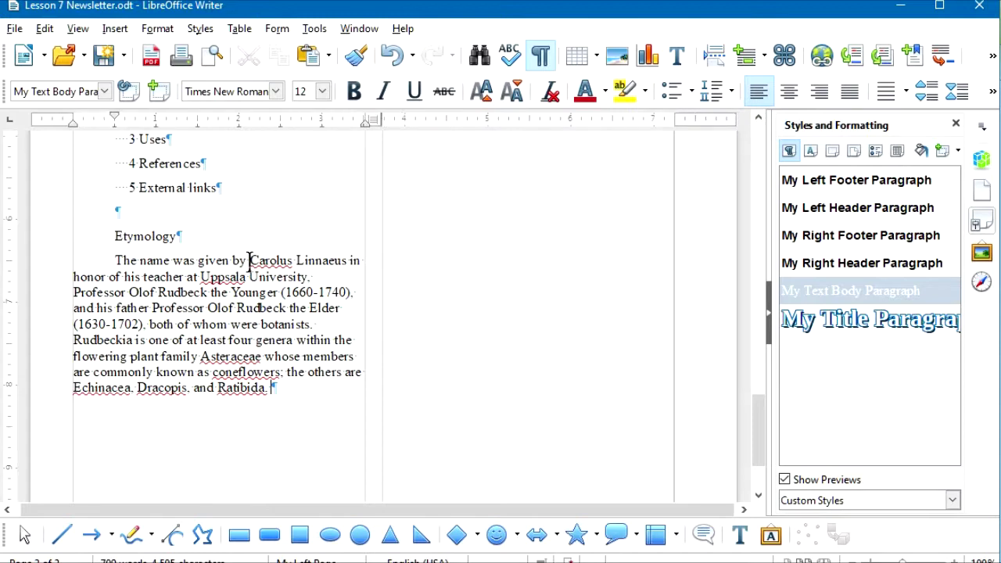
Delete the pasted Contents list and the empty paragraph before Etymology from the Rudbeckia article
scroll(250, 263, "up", 4)
scroll(249, 263, "up", 3)
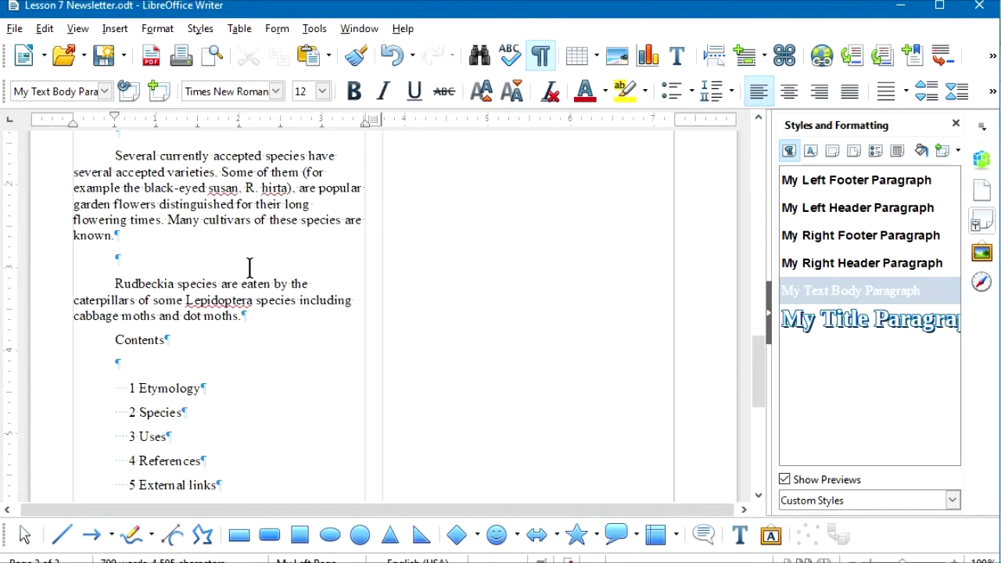
scroll(248, 271, "down", 3)
scroll(248, 270, "up", 1)
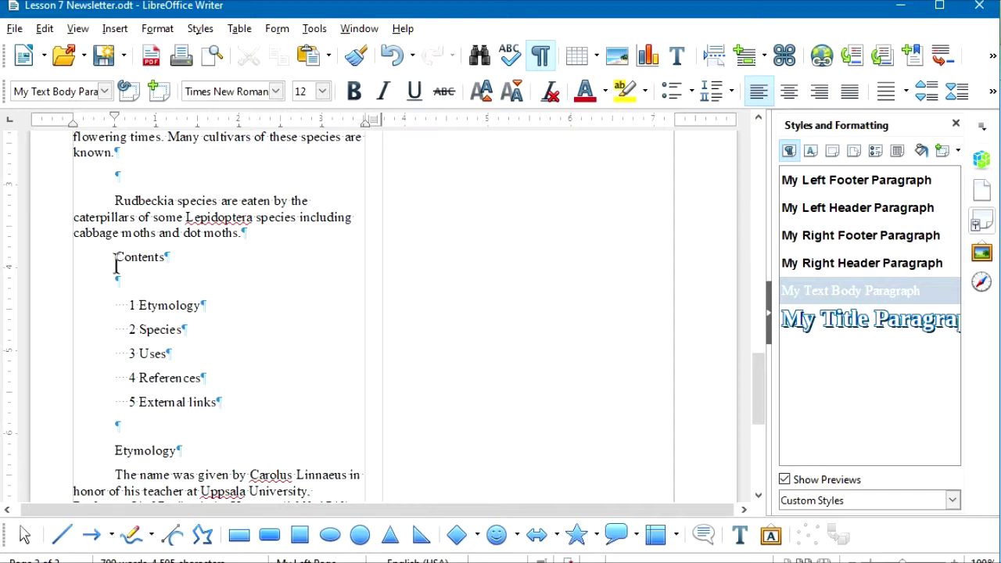
left_click_drag(113, 256, 143, 425)
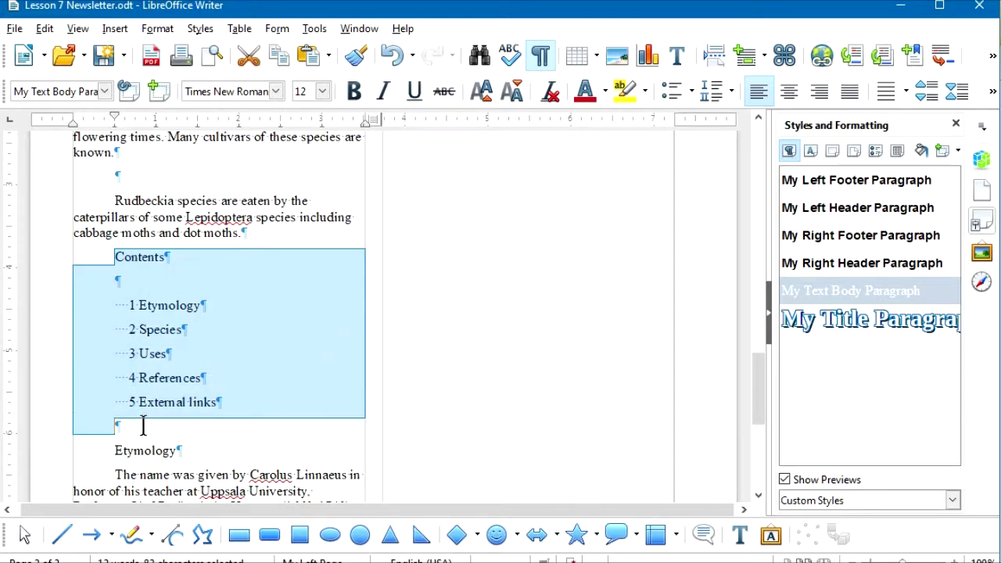
key("Delete")
key("Delete")
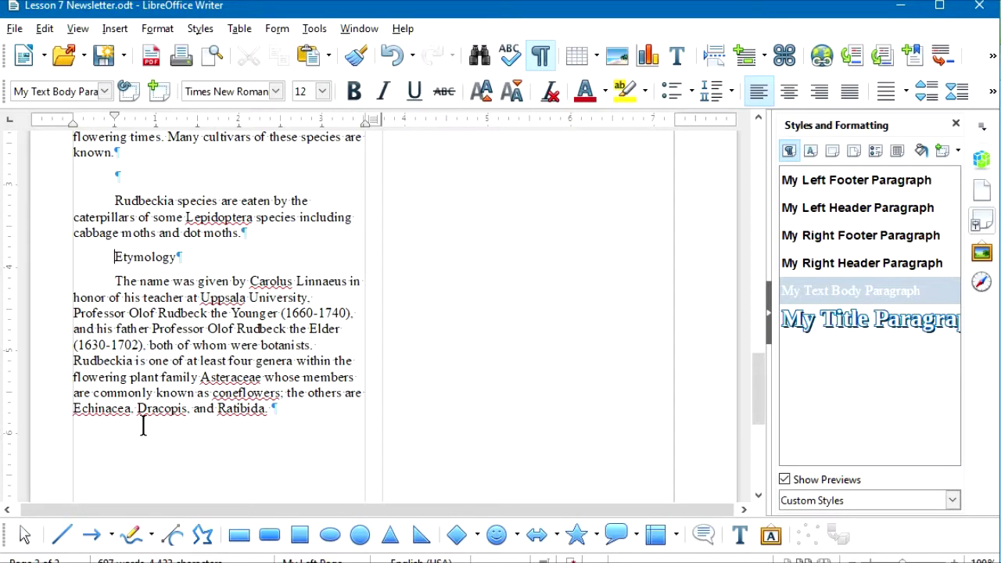
Delete the remaining empty paragraphs between the pasted Rudbeckia paragraphs and place the cursor at the end of the document
left_click(129, 173)
key("Delete")
scroll(129, 173, "up", 5)
scroll(130, 250, "up", 7)
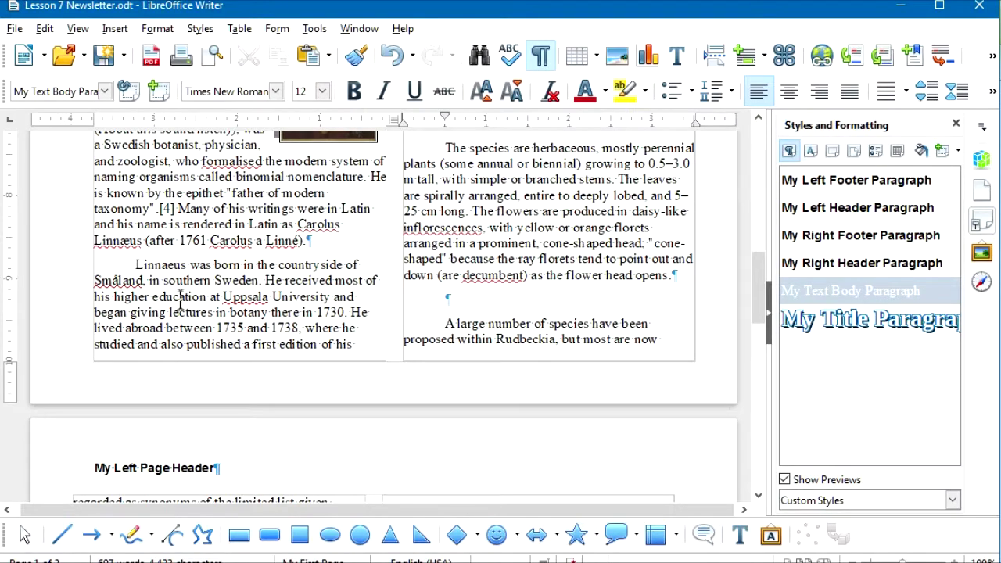
scroll(489, 194, "up", 10)
scroll(493, 208, "down", 4)
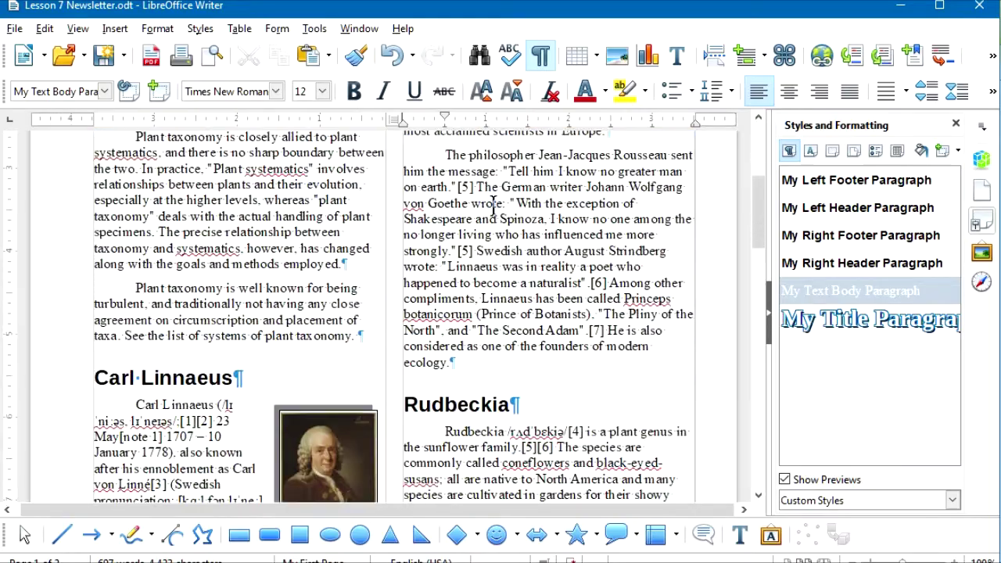
scroll(494, 207, "down", 14)
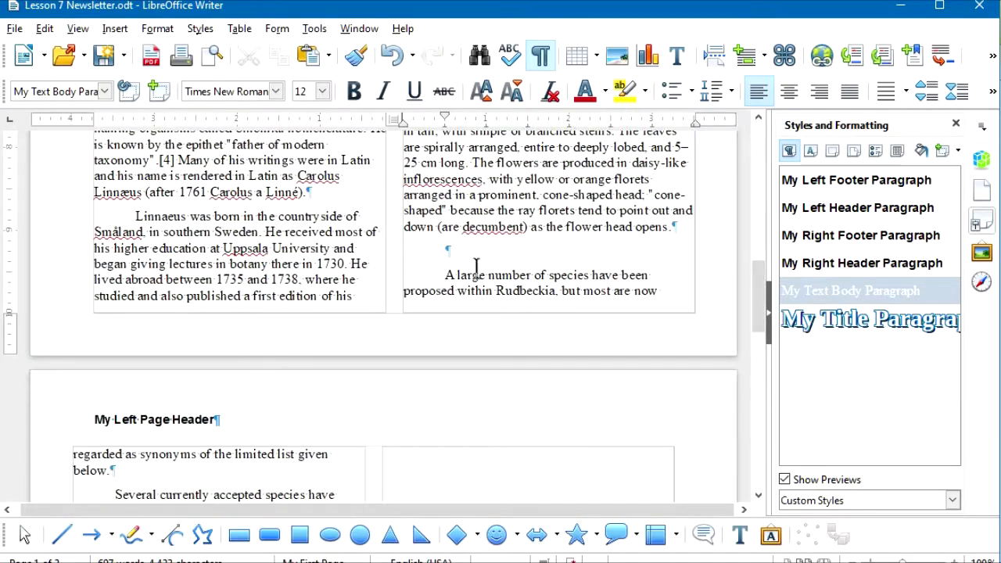
double_click(468, 247)
key("Delete")
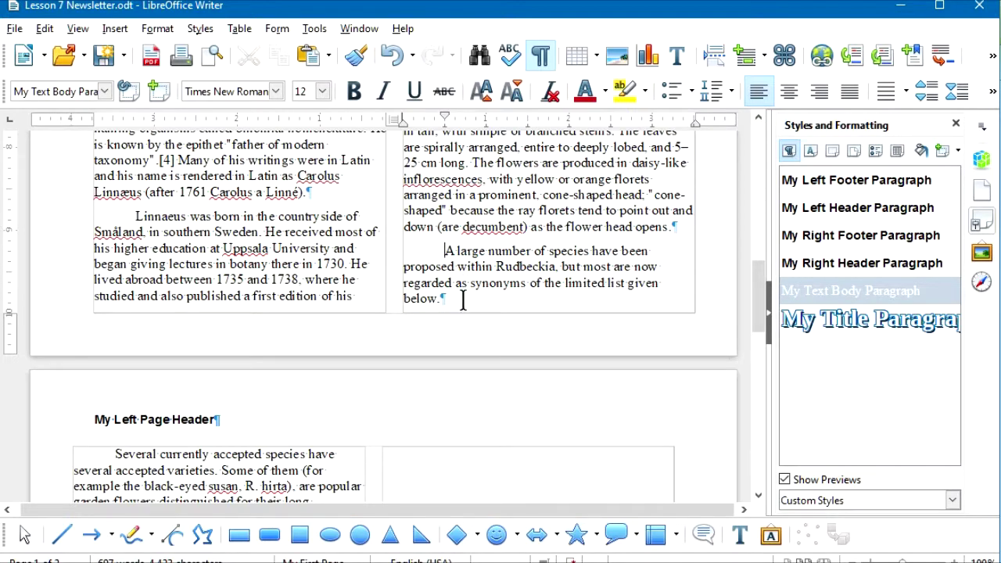
scroll(468, 270, "down", 6)
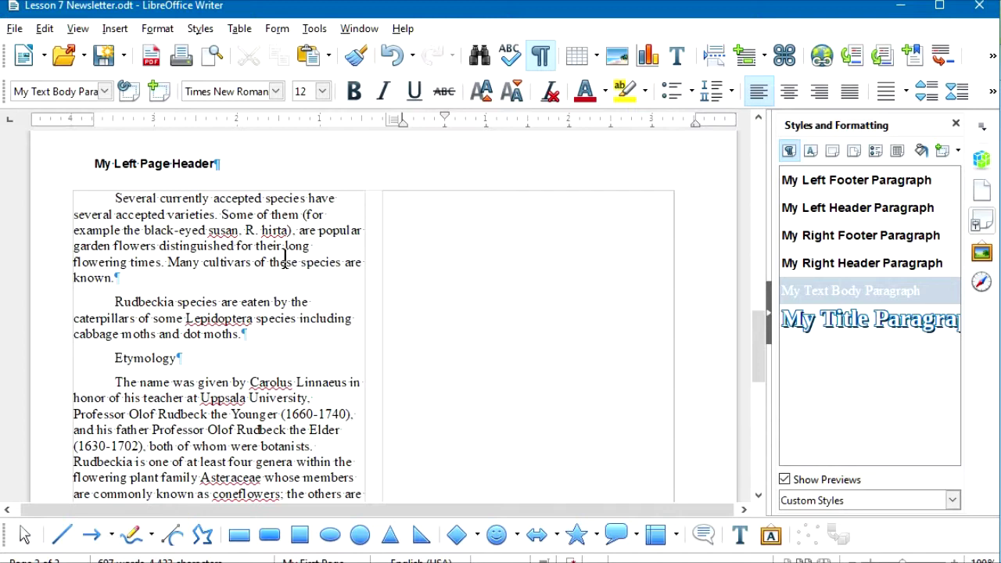
key("ctrl+End")
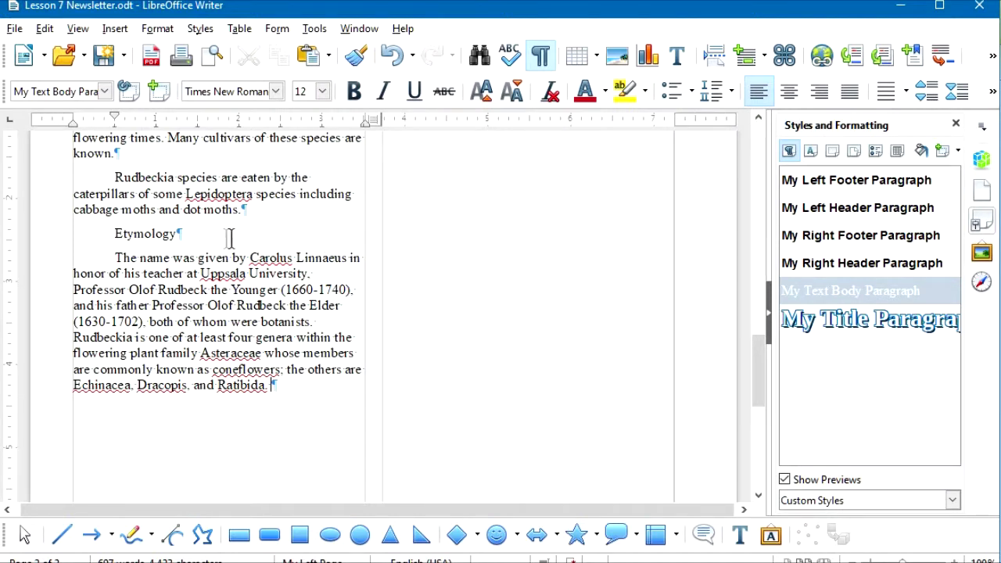
Highlight the first sentence below the Etymology line in pale yellow
triple_click(131, 257)
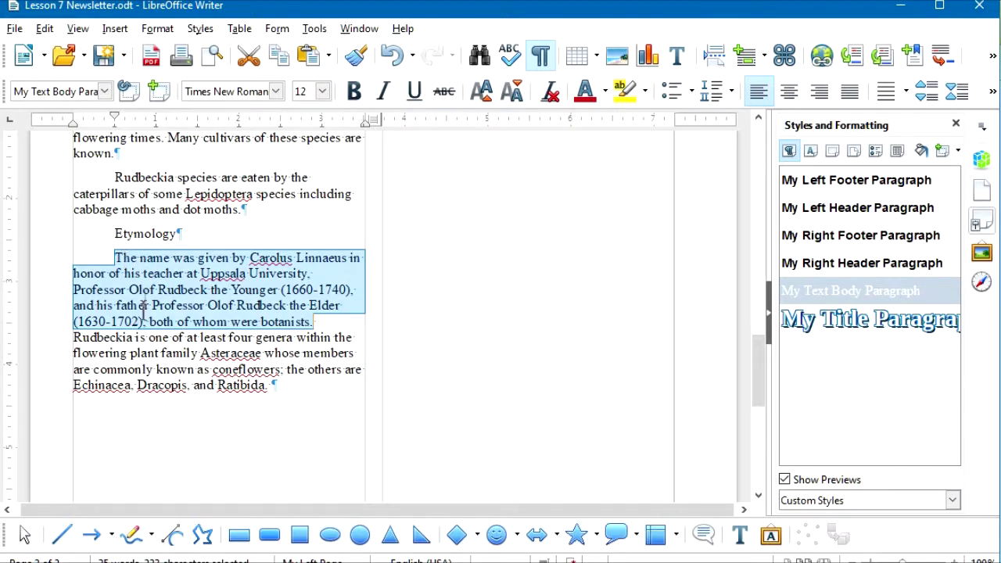
left_click(645, 93)
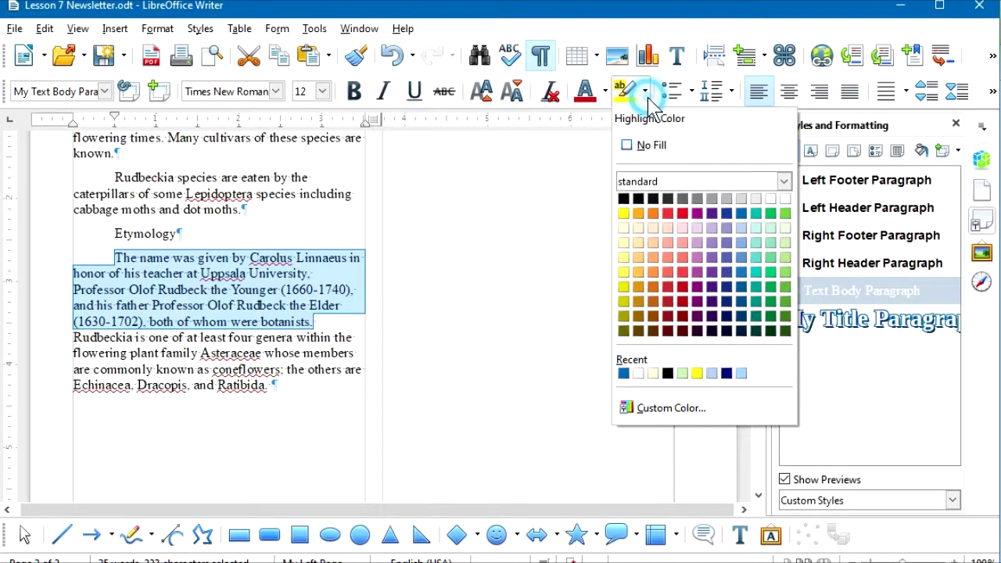
left_click(623, 228)
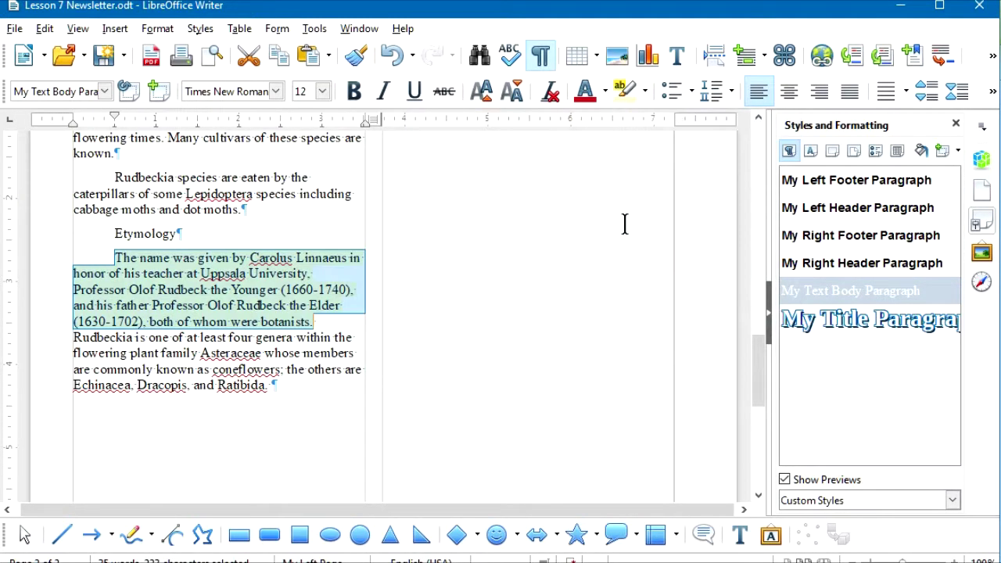
left_click(250, 289)
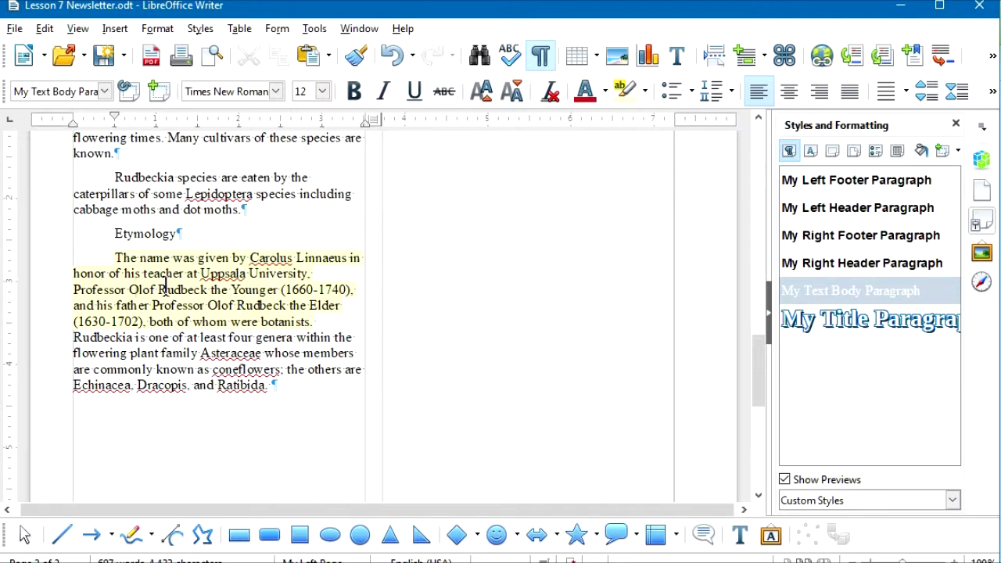
Make the first "Olof Rudbeck" in the highlighted Etymology sentence bold
left_click_drag(143, 290, 208, 289)
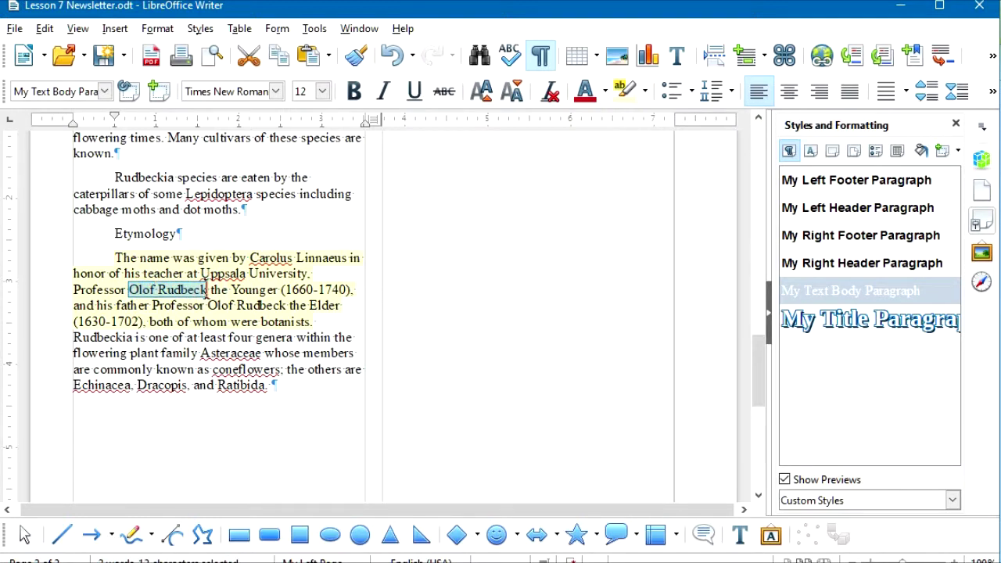
left_click(353, 92)
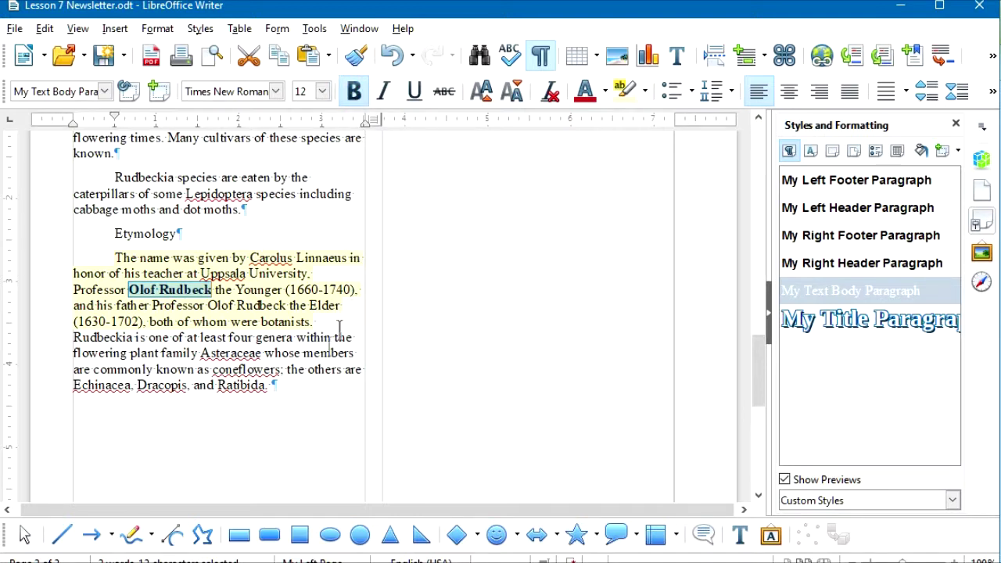
left_click(232, 422)
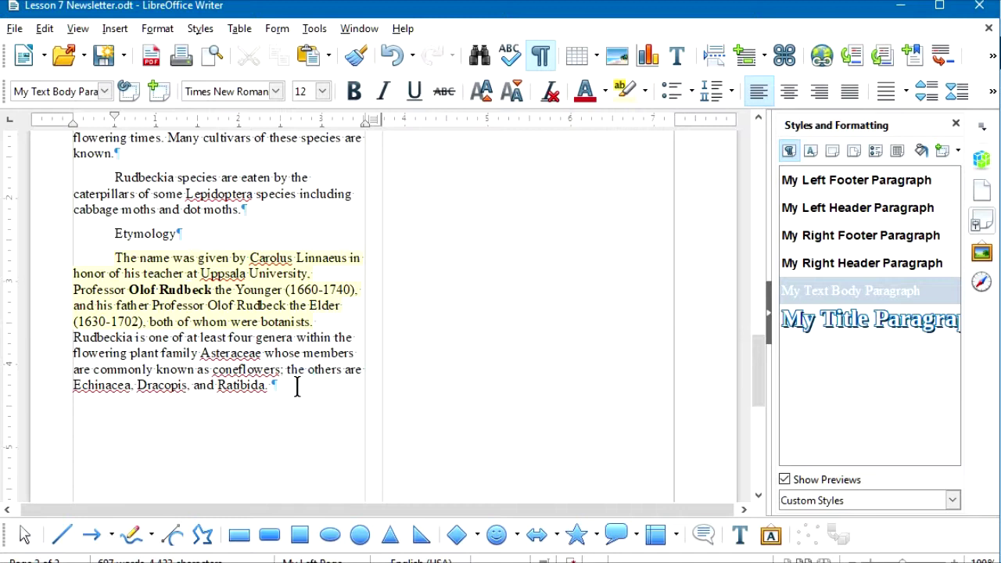
Copy the bold "Olof Rudbeck" into a new paragraph at the end of the document and style it as Heading 1
scroll(297, 387, "down", 3)
left_click_drag(129, 165, 212, 165)
key("ctrl+c")
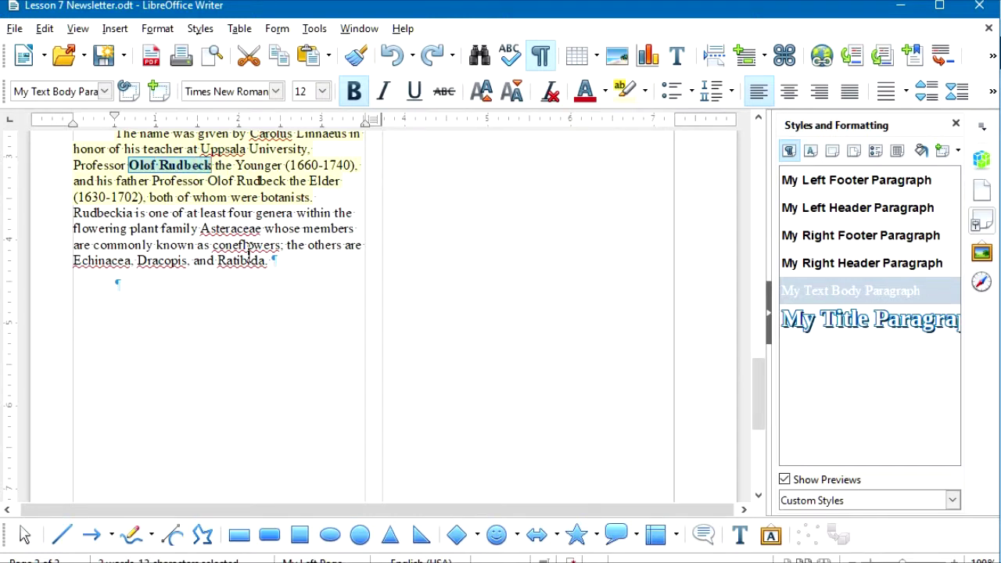
left_click(151, 283)
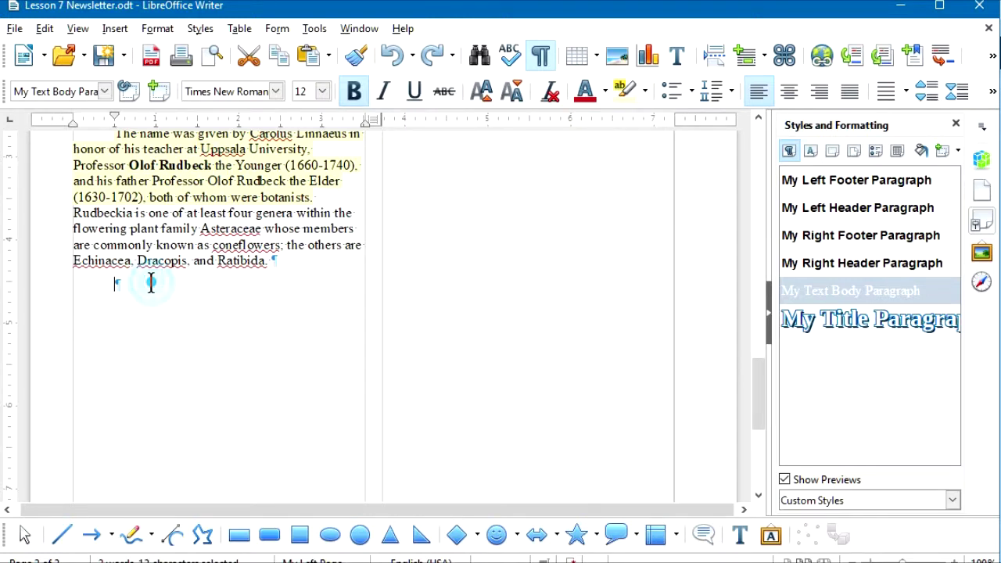
key("ctrl+v")
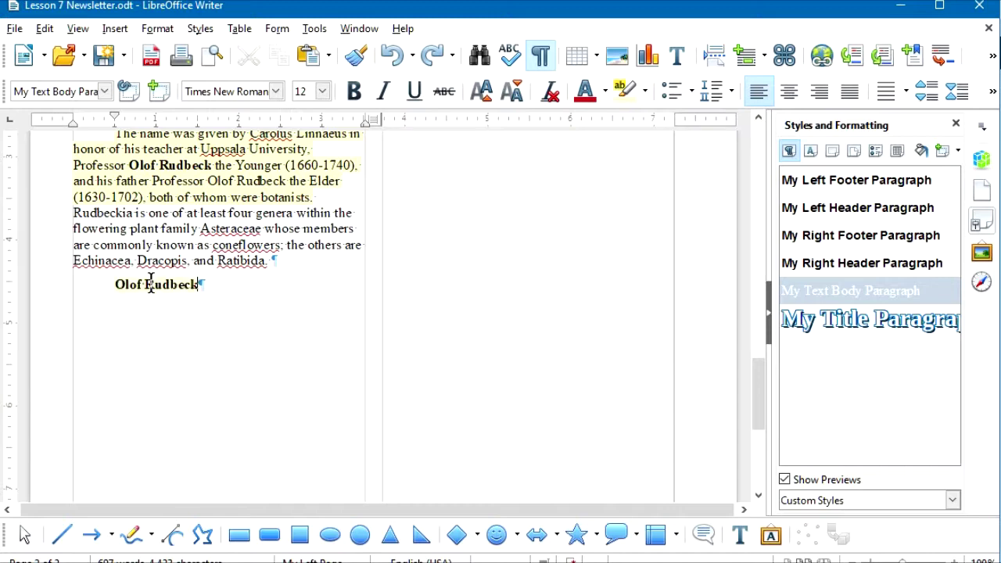
left_click(104, 91)
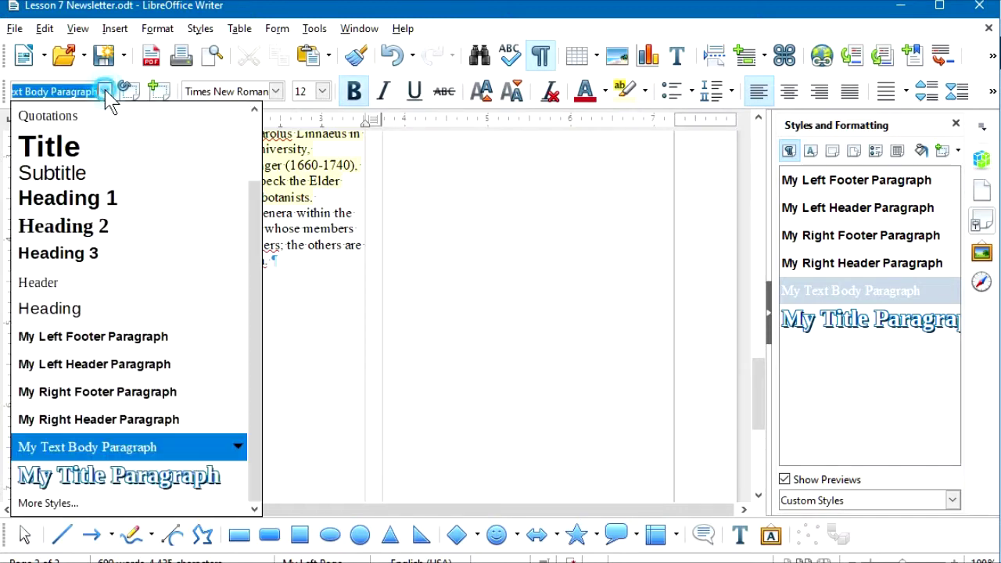
left_click(90, 197)
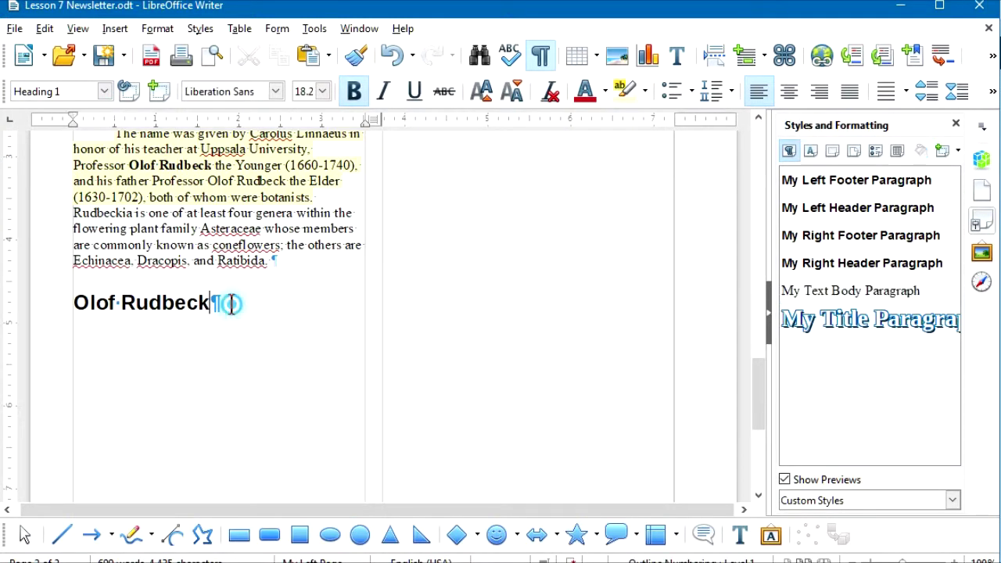
Apply My Text Body Paragraph to a new paragraph below the Olof Rudbeck heading and paste the Olaus Rudbeck Wikipedia introduction there
key("Down")
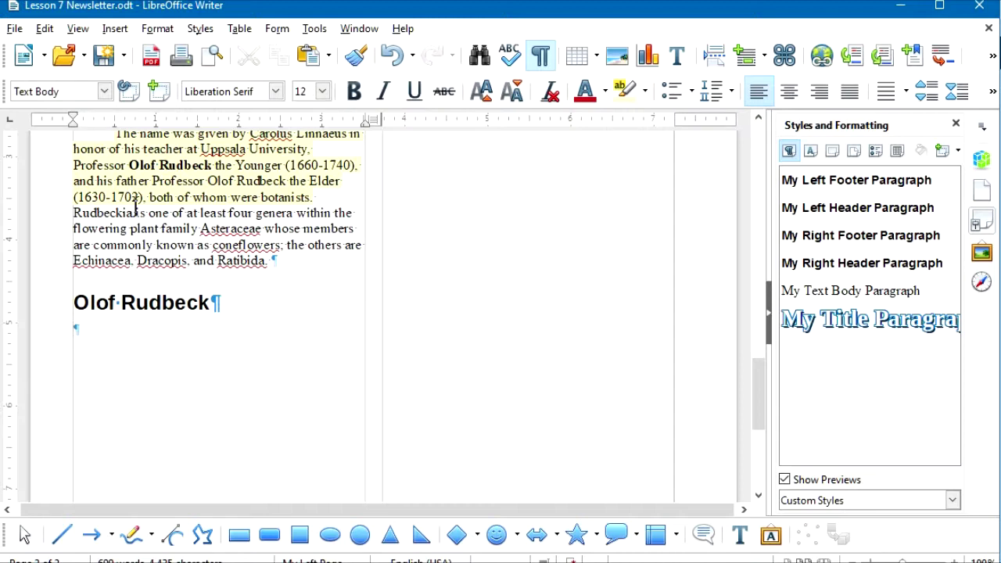
double_click(821, 291)
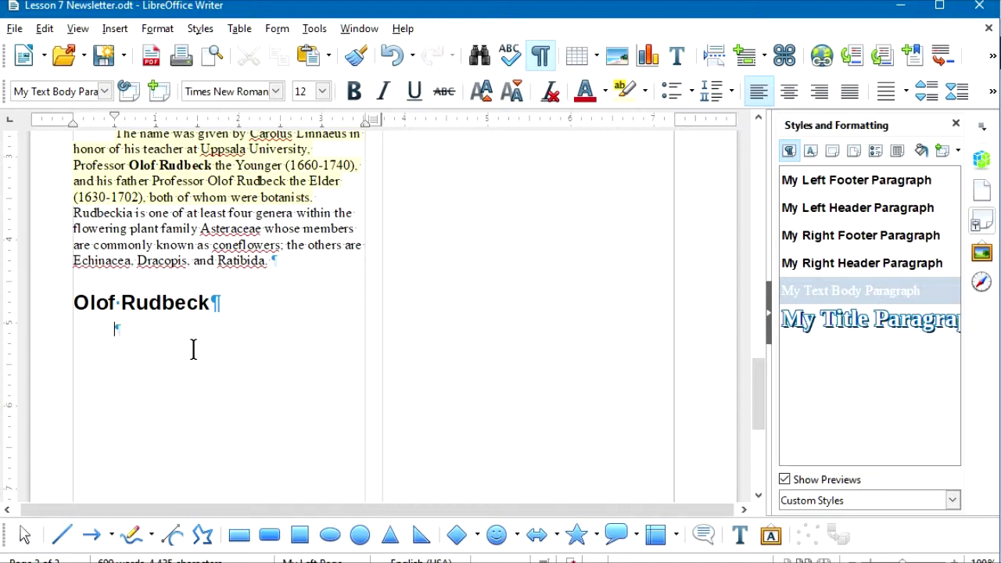
key("ctrl+v")
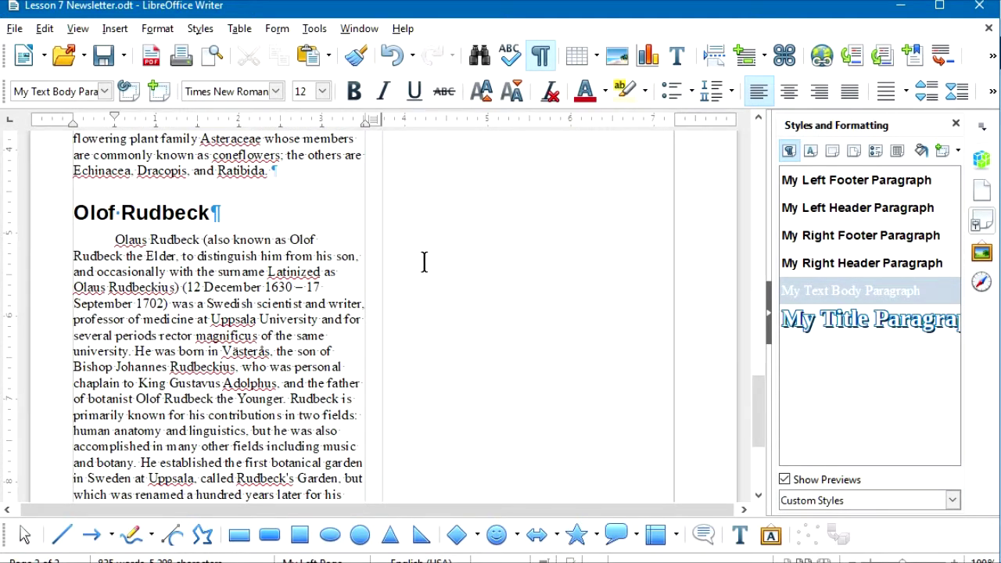
Copy the portrait from the Olaus Rudbeck Wikipedia article in Firefox and paste it into the Olof Rudbeck article in LibreOffice Writer
key("alt+Tab")
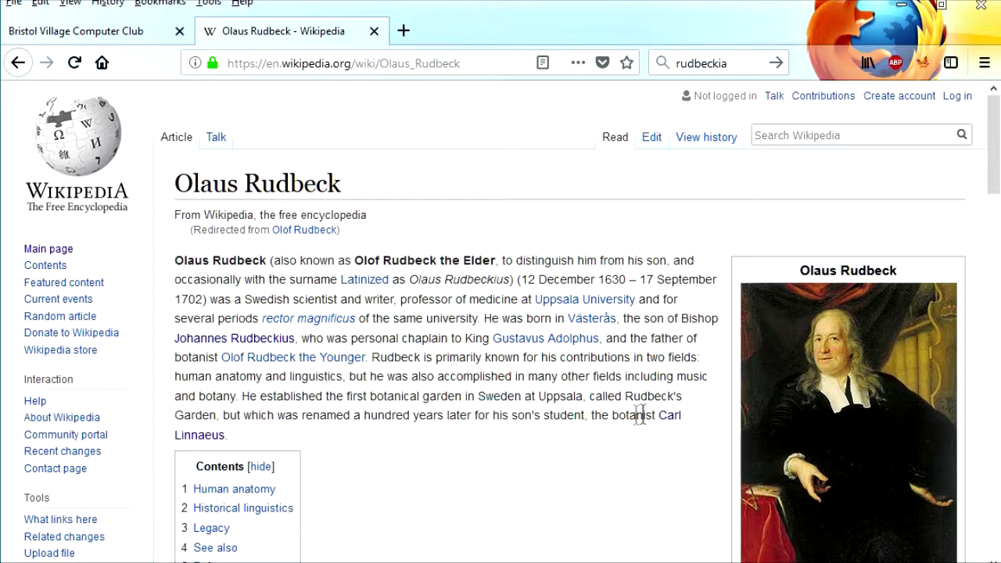
right_click(831, 369)
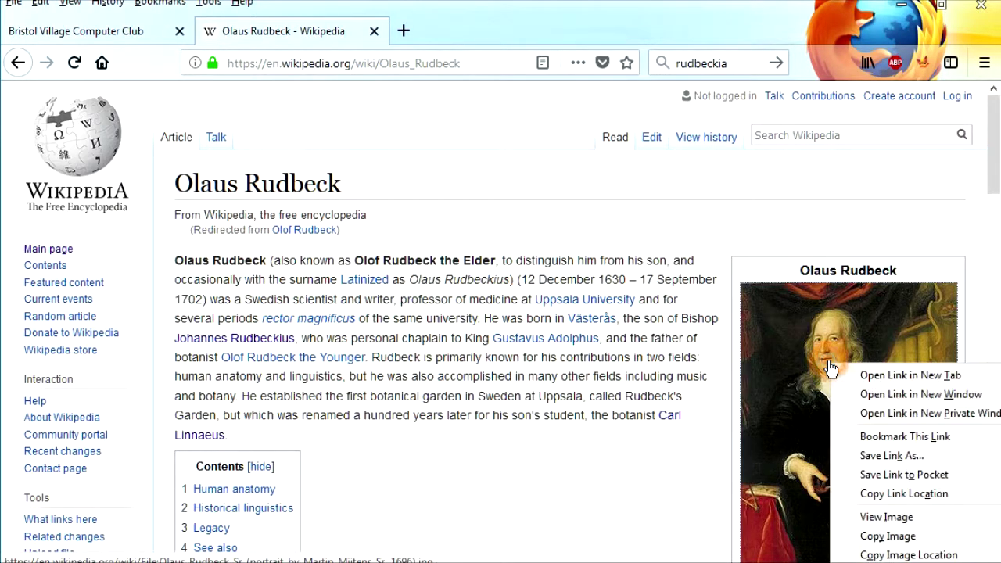
left_click(887, 537)
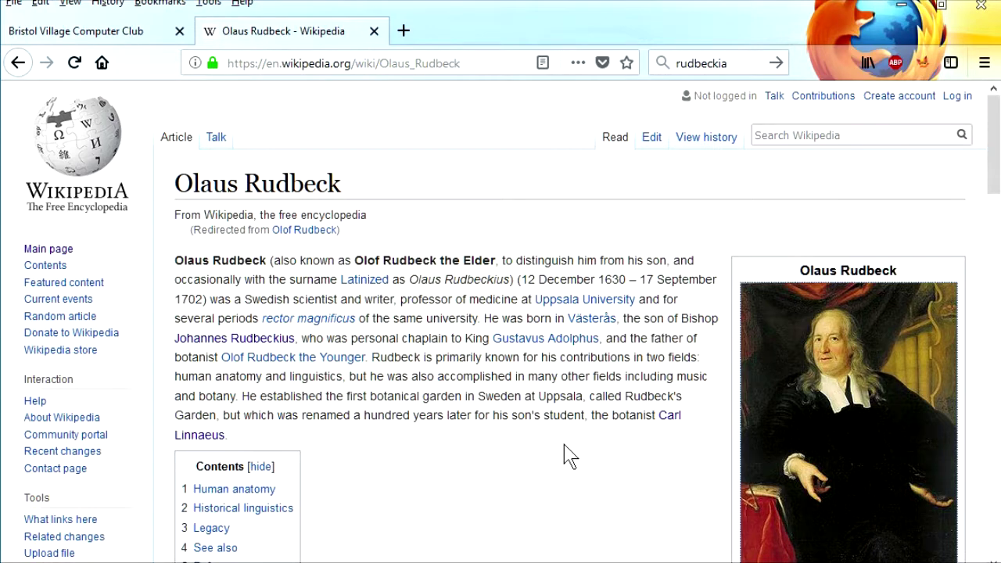
key("alt+Tab")
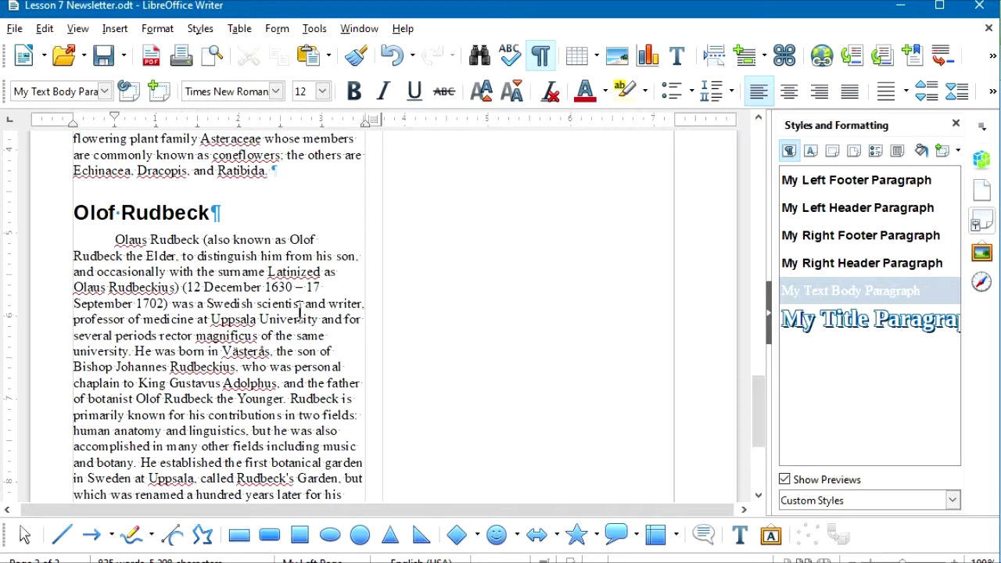
key("ctrl+v")
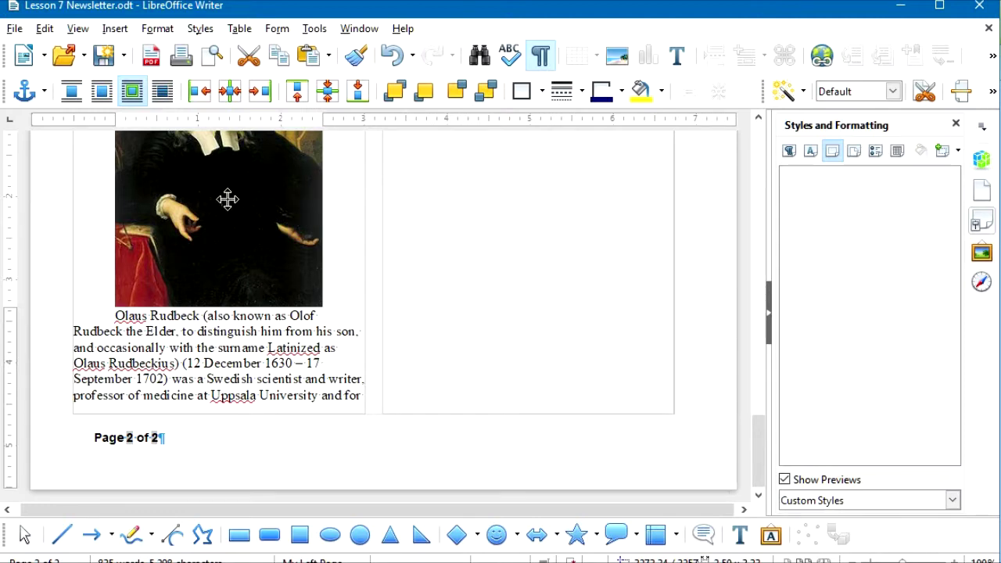
In the Rudbeck portrait's image properties, set the width to 1.5" with the ratio kept and the horizontal position to Right
scroll(226, 199, "up", 4)
double_click(226, 199)
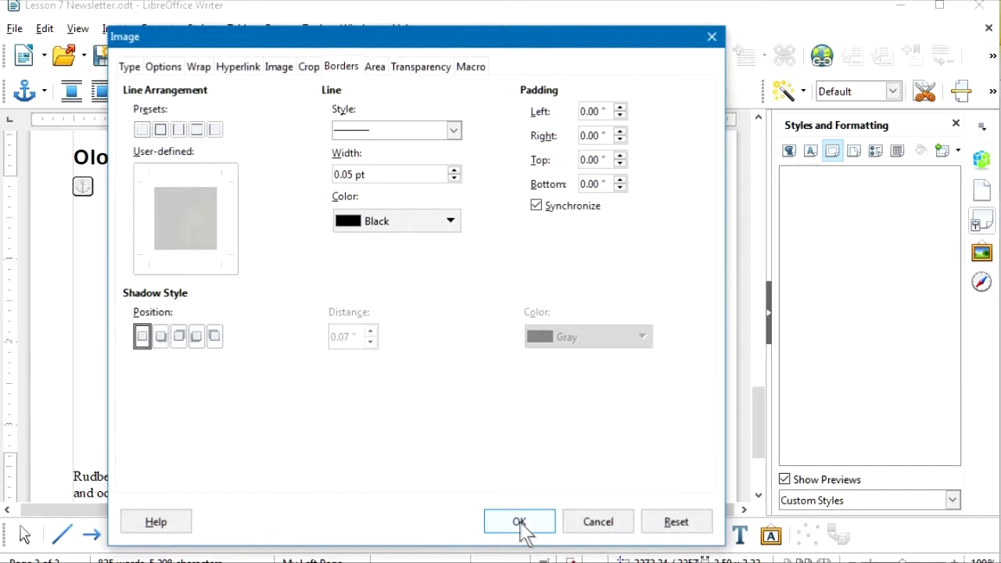
left_click(130, 68)
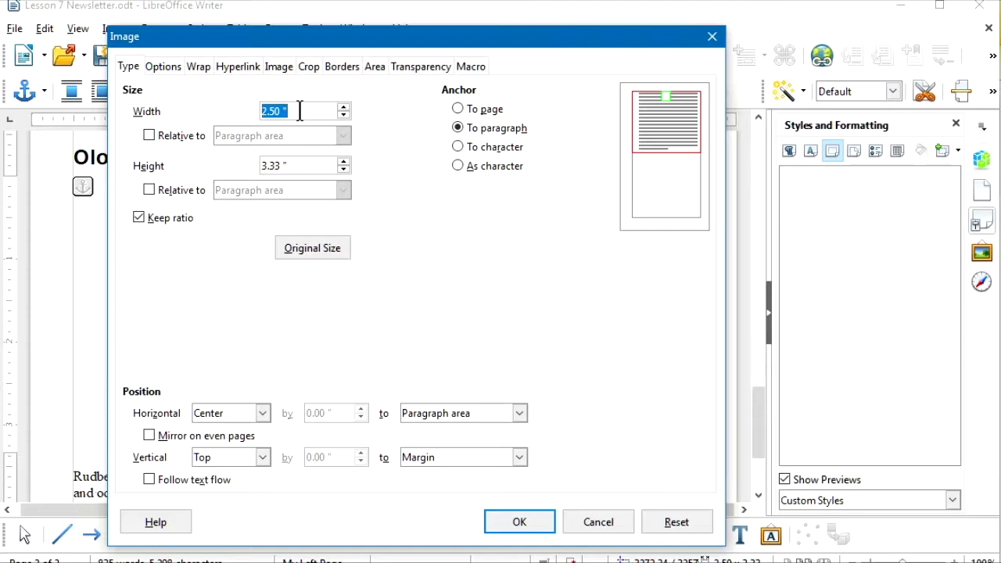
type("1.5")
left_click(262, 413)
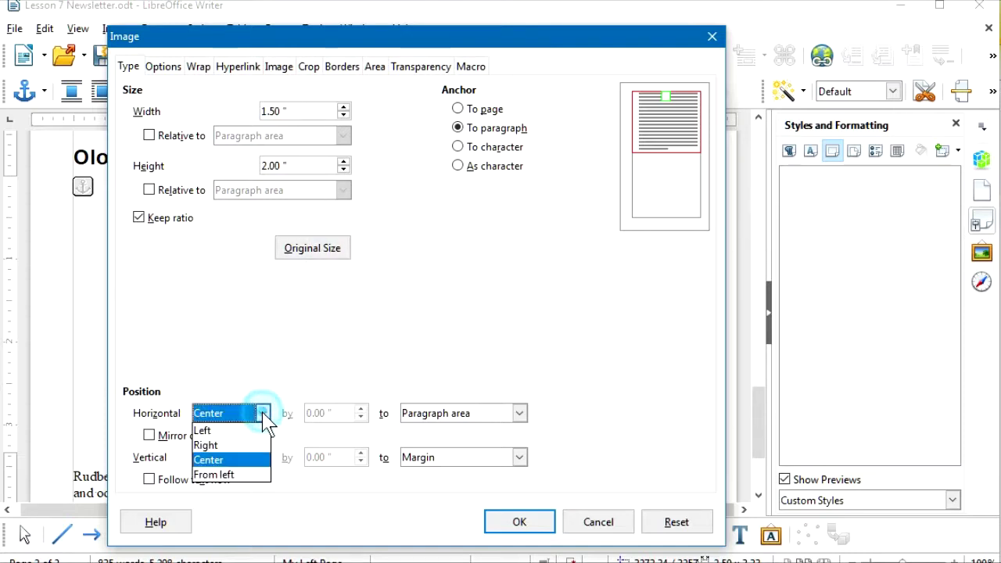
left_click(223, 445)
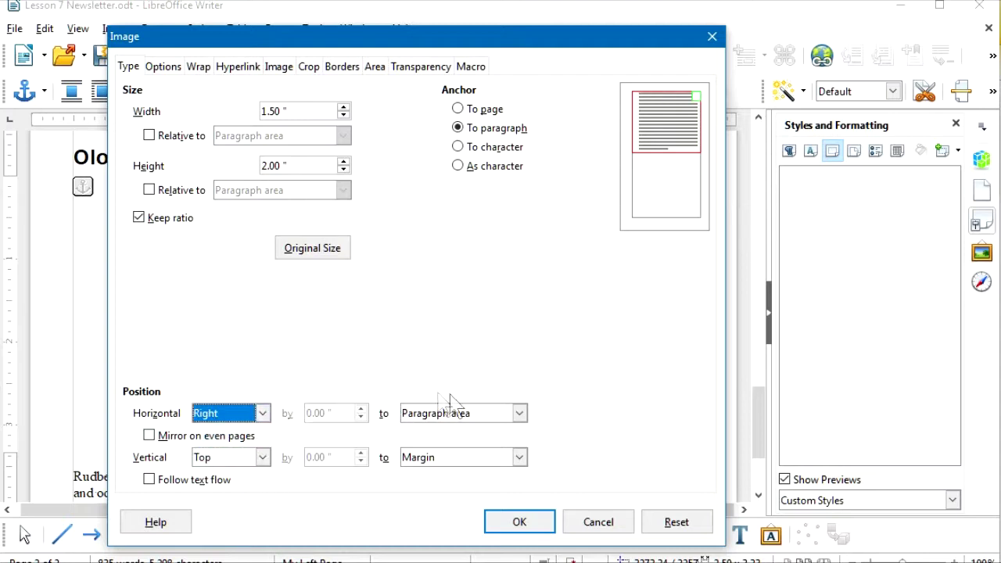
Set the portrait's text wrap to Before with 0.10" spacing on all four sides
left_click(198, 68)
left_click(420, 119)
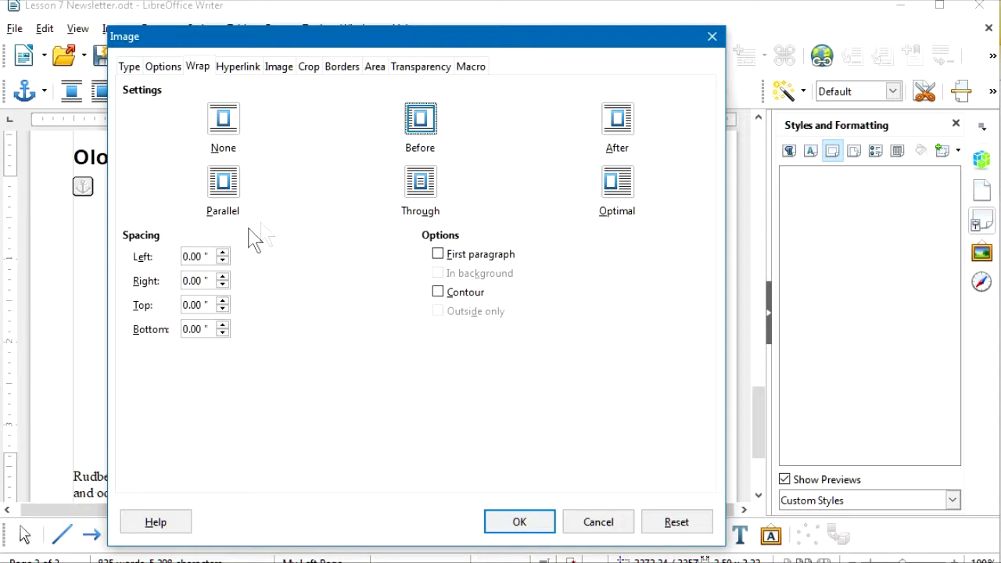
left_click(223, 253)
left_click(223, 277)
left_click(223, 302)
left_click(223, 325)
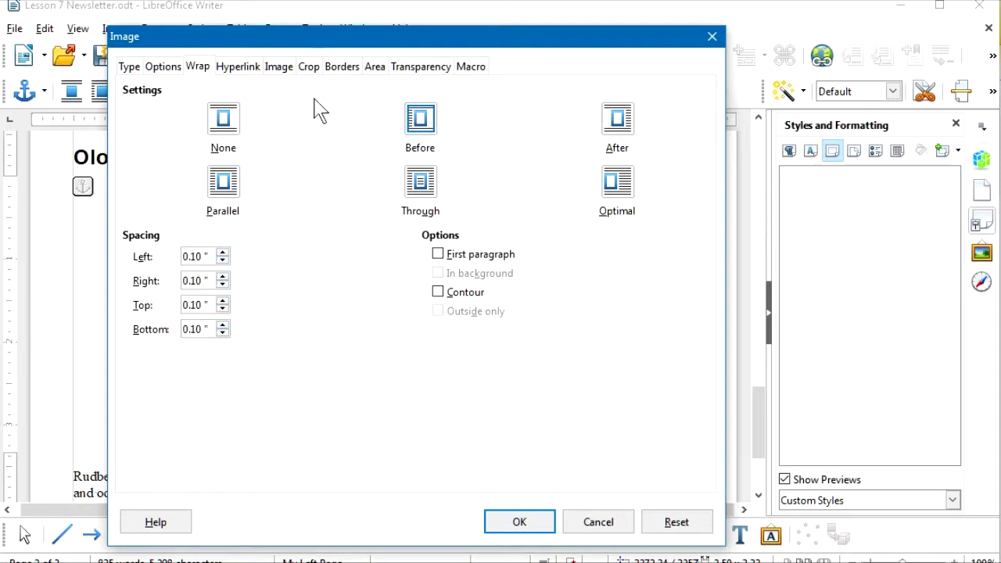
Add a border on all four sides and a top-left shadow to the portrait, apply the image settings and return to the text
left_click(352, 69)
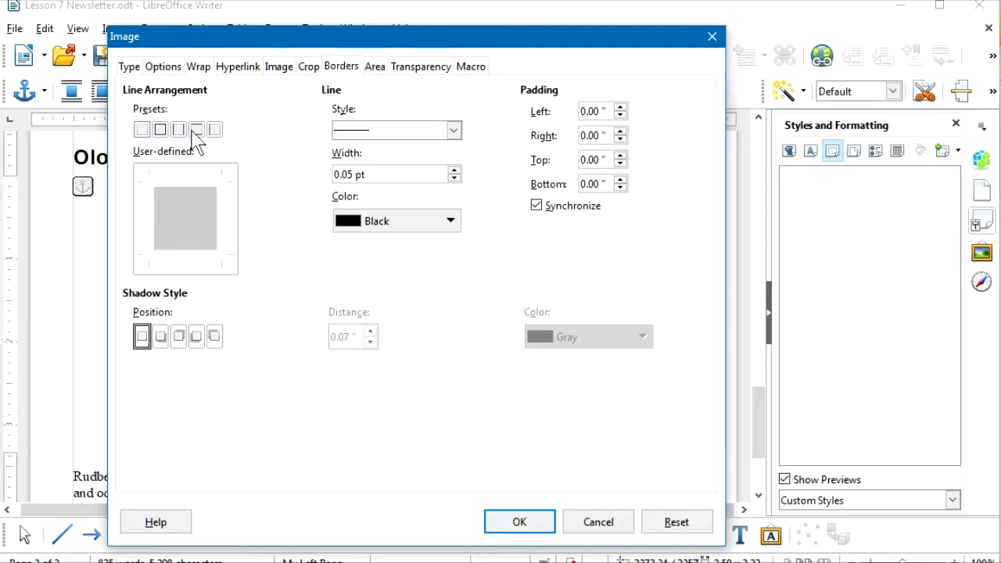
left_click(161, 129)
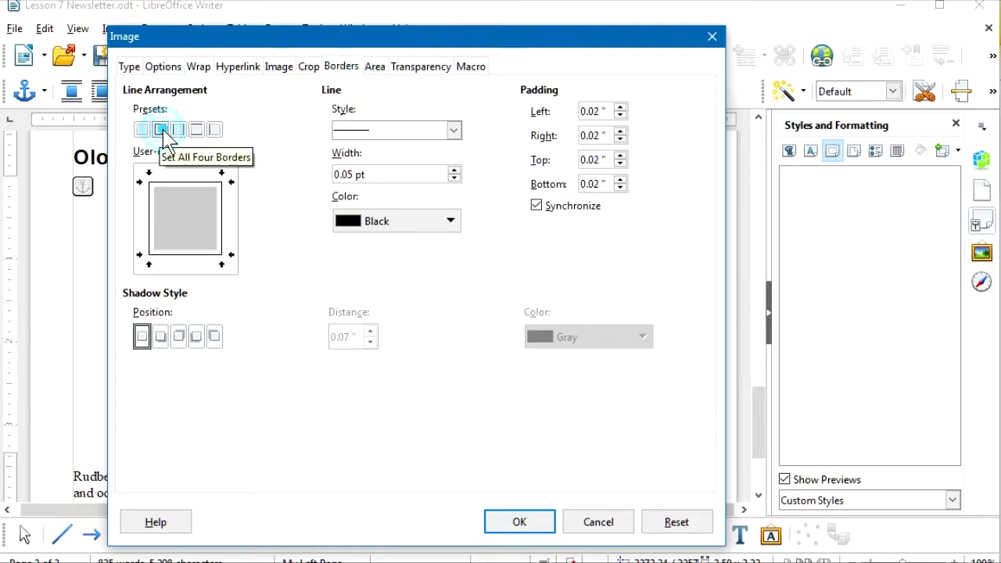
left_click(214, 337)
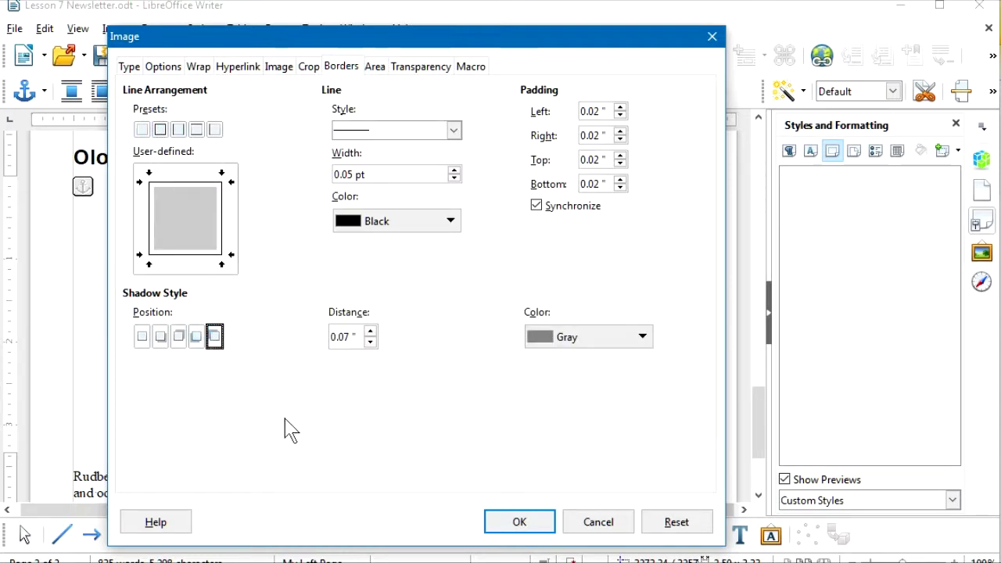
left_click(522, 525)
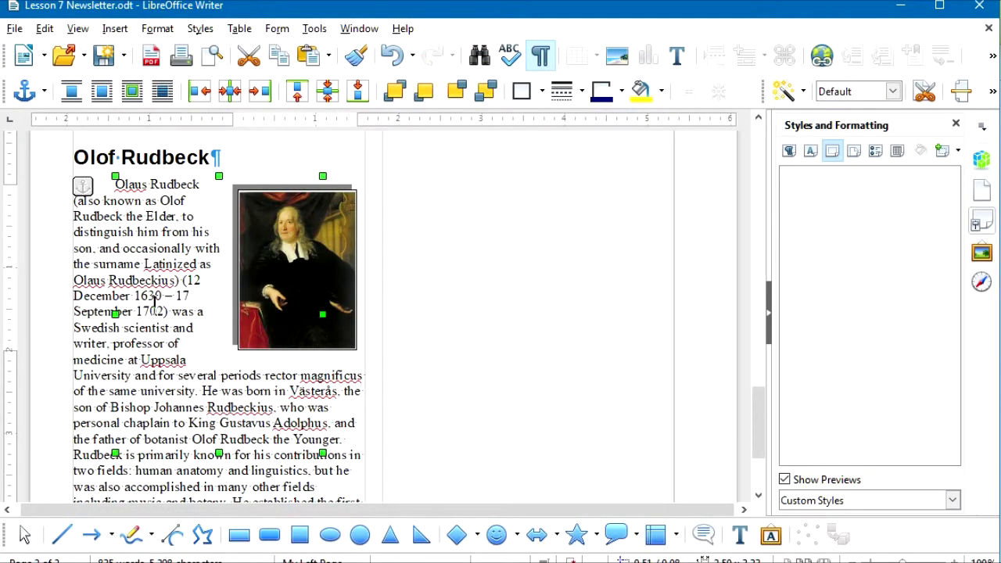
left_click(154, 303)
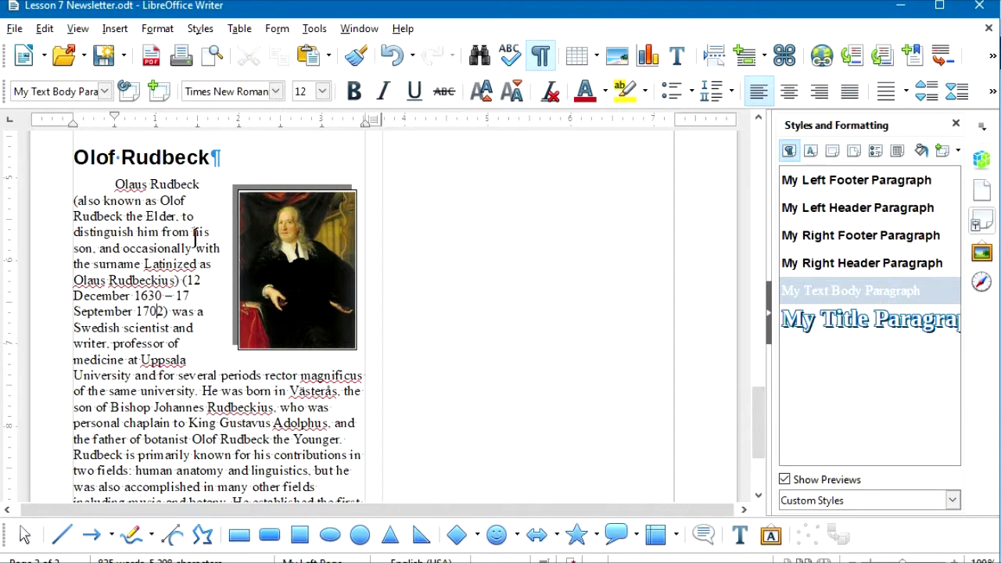
Start a caption for the portrait in the Olof Rudbeck article and set its category to [None]
right_click(291, 268)
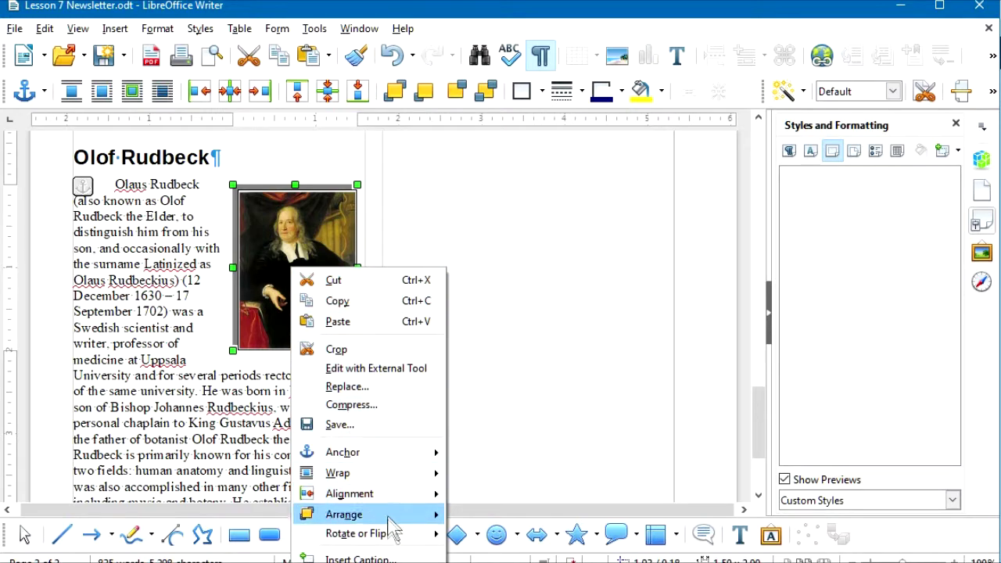
left_click(356, 558)
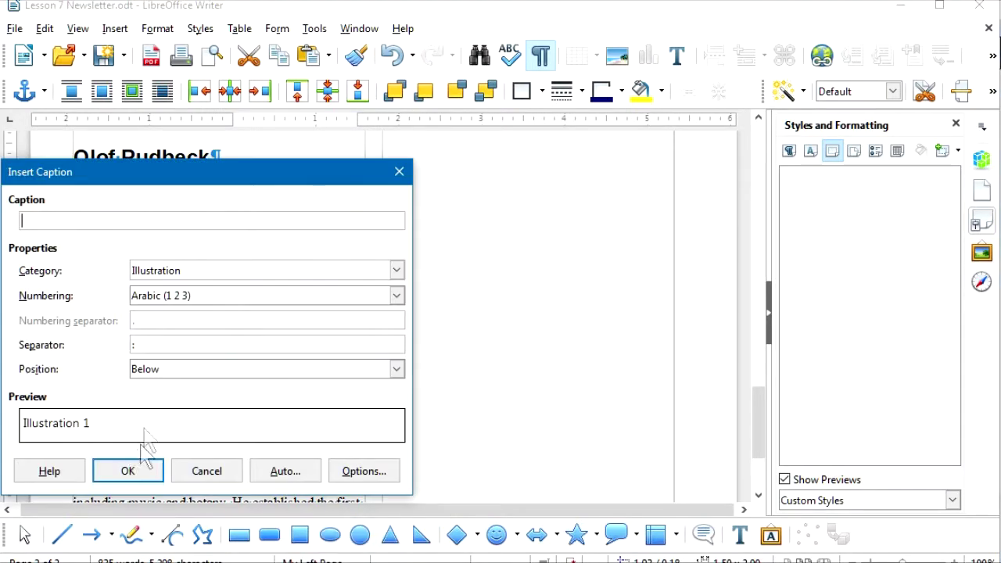
left_click_drag(117, 177, 356, 137)
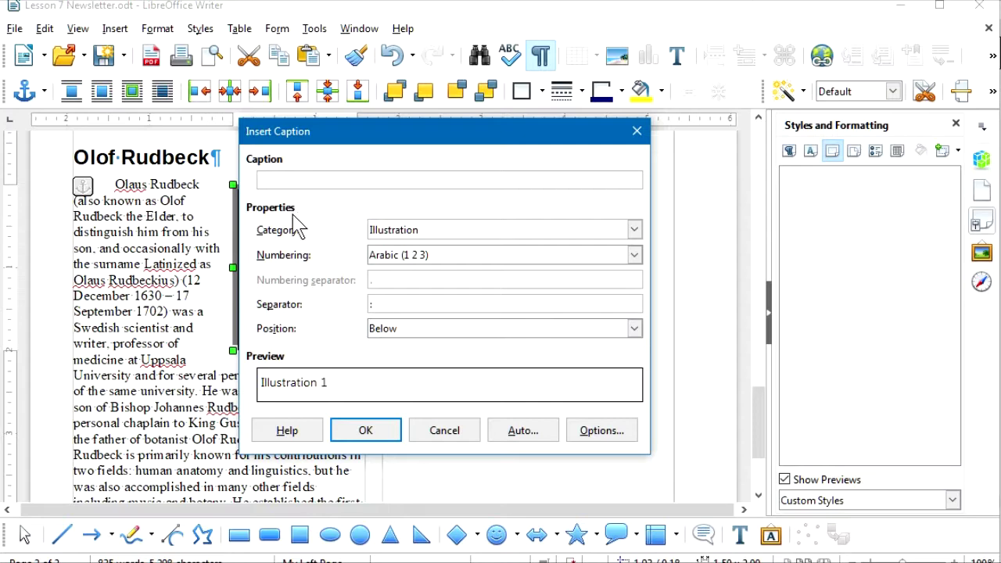
left_click(634, 230)
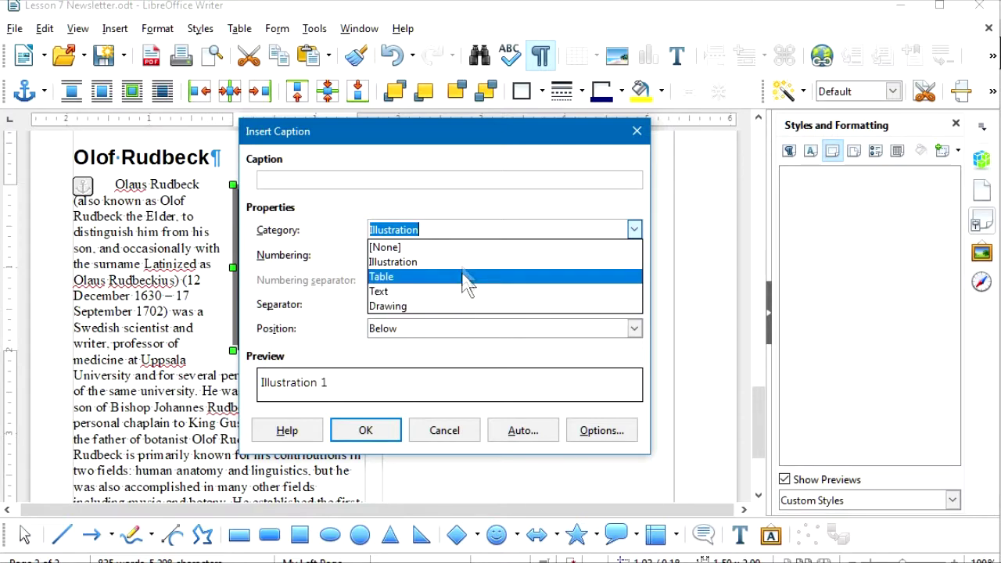
left_click(429, 233)
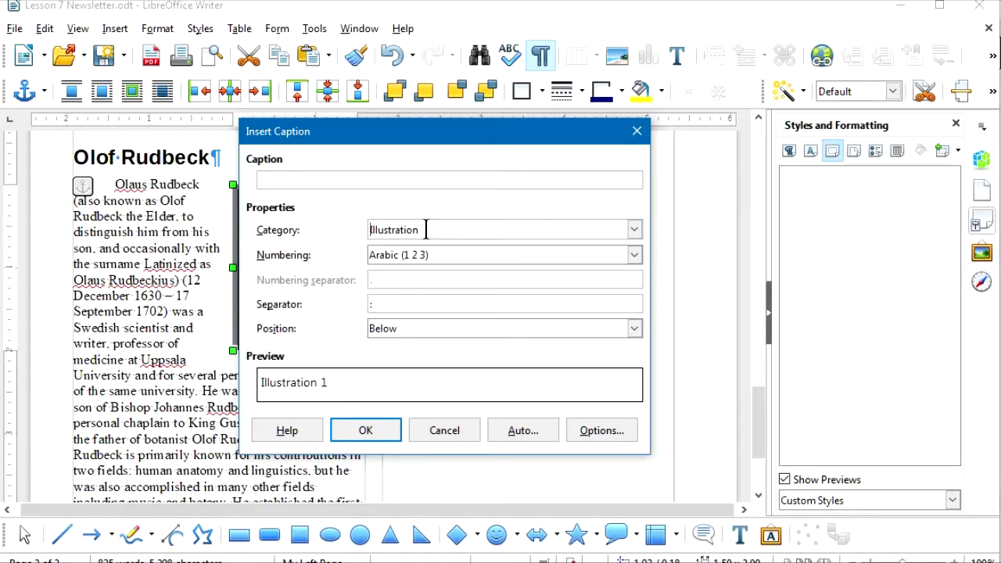
left_click_drag(425, 229, 358, 226)
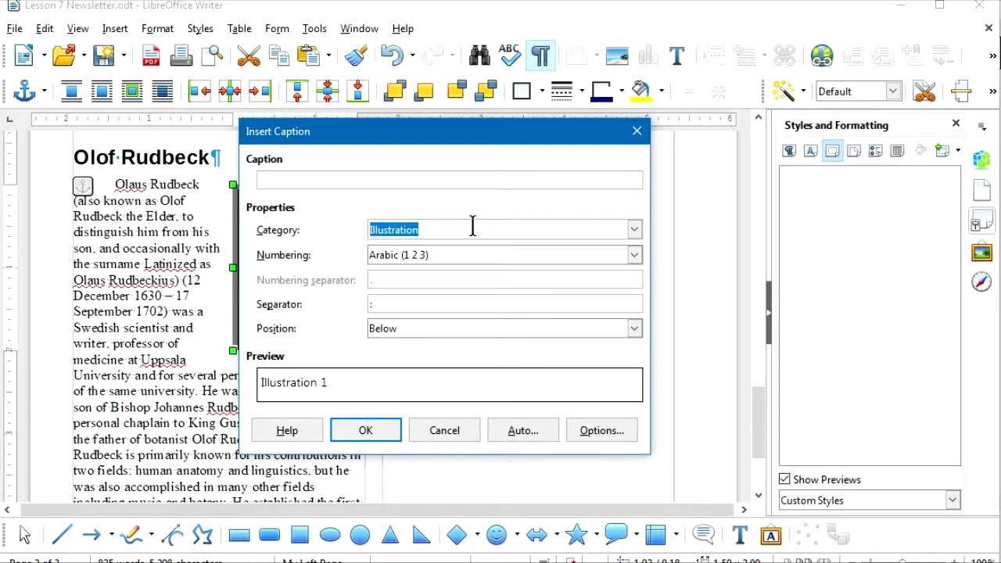
left_click(633, 230)
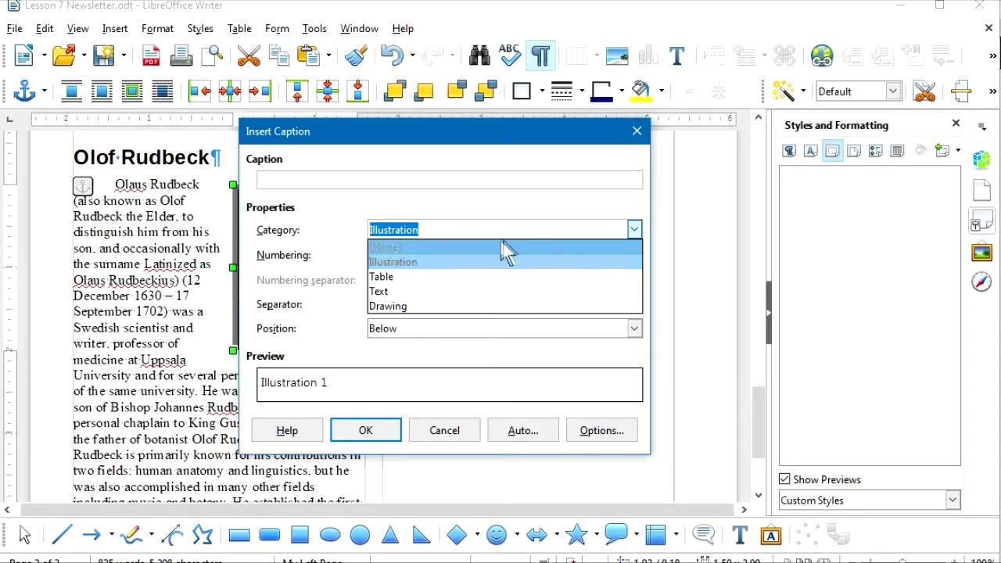
left_click(432, 247)
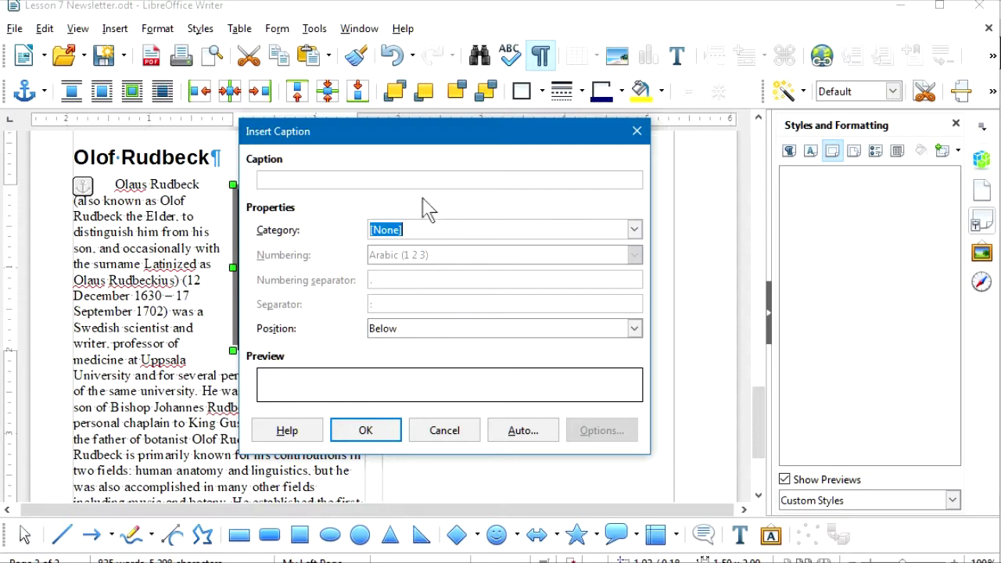
Insert a caption below the portrait naming Olof Rudebeck as the author's 8th great uncle, and return to the article text
left_click(321, 180)
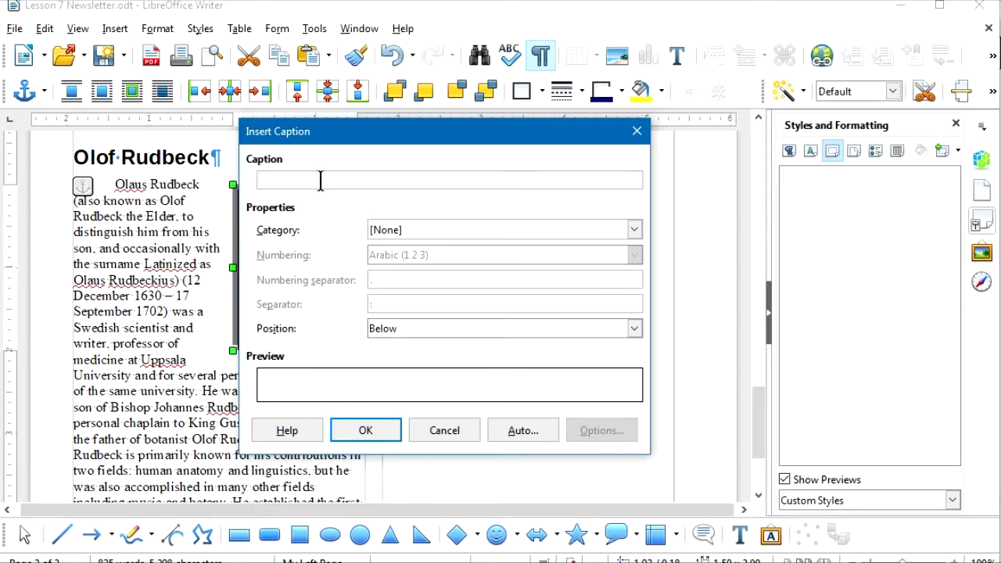
type("Olof Rudebeck, Len's 8th great uncle.")
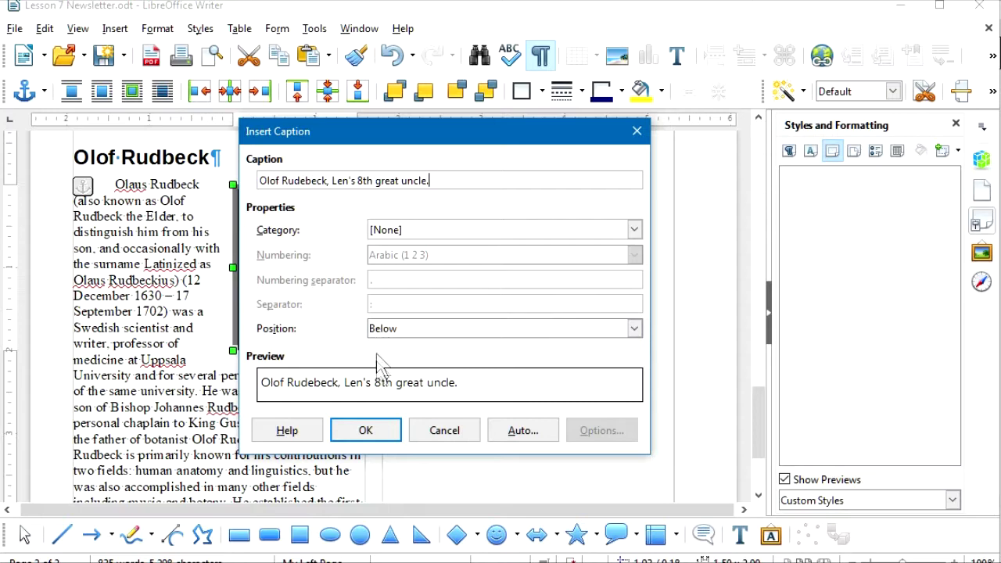
left_click(368, 429)
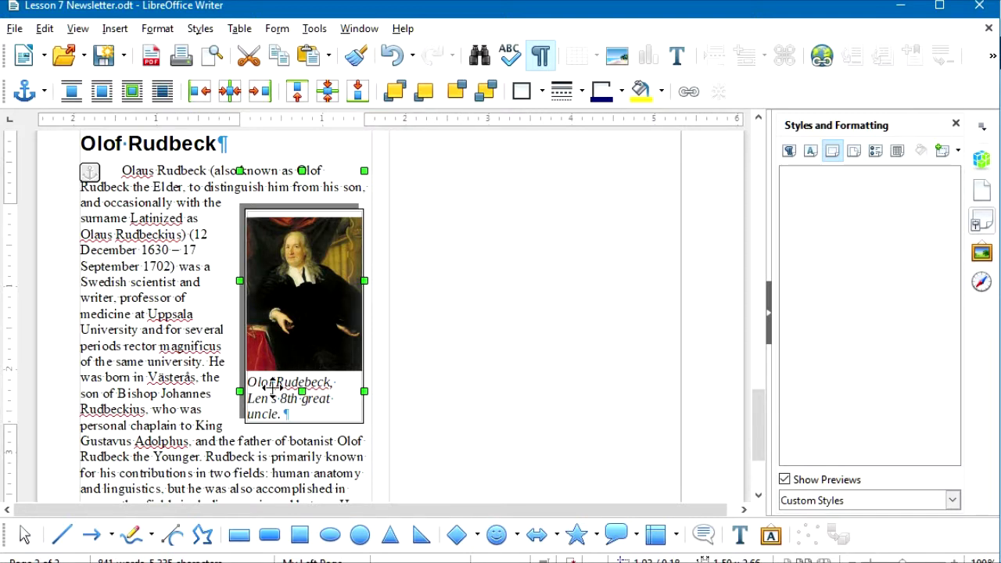
left_click(169, 363)
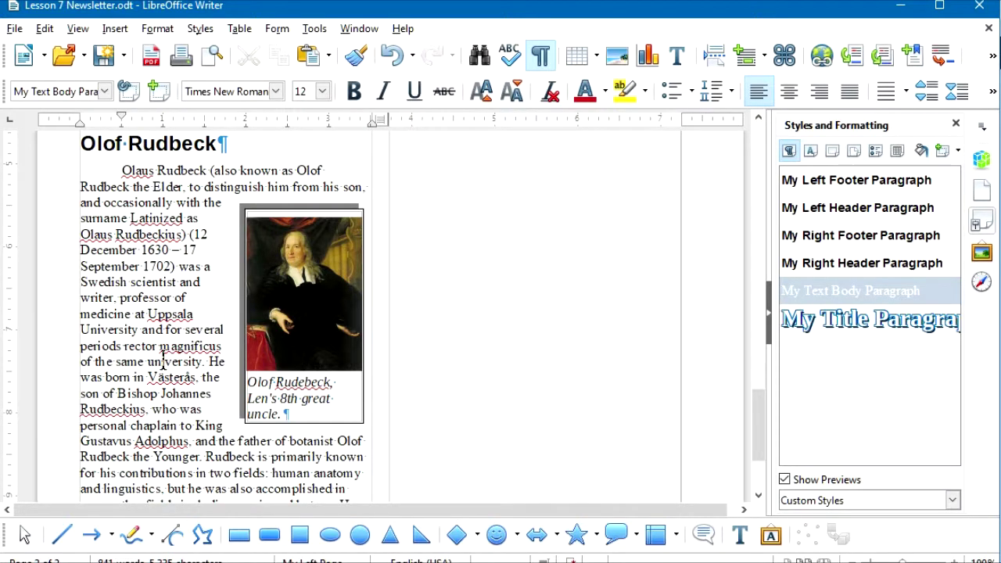
Format the portrait's caption text in Arial, bold and without italics
triple_click(263, 382)
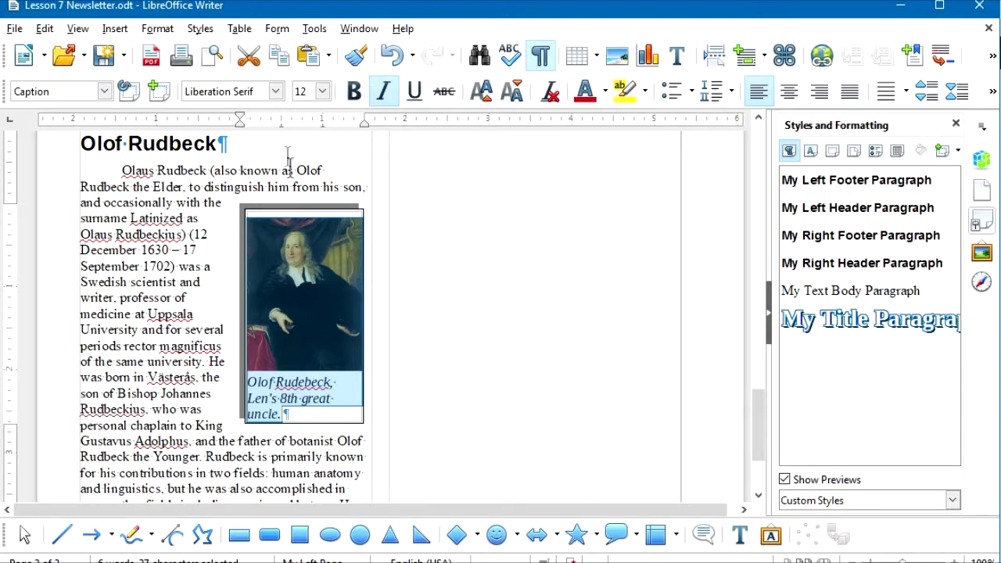
left_click(277, 91)
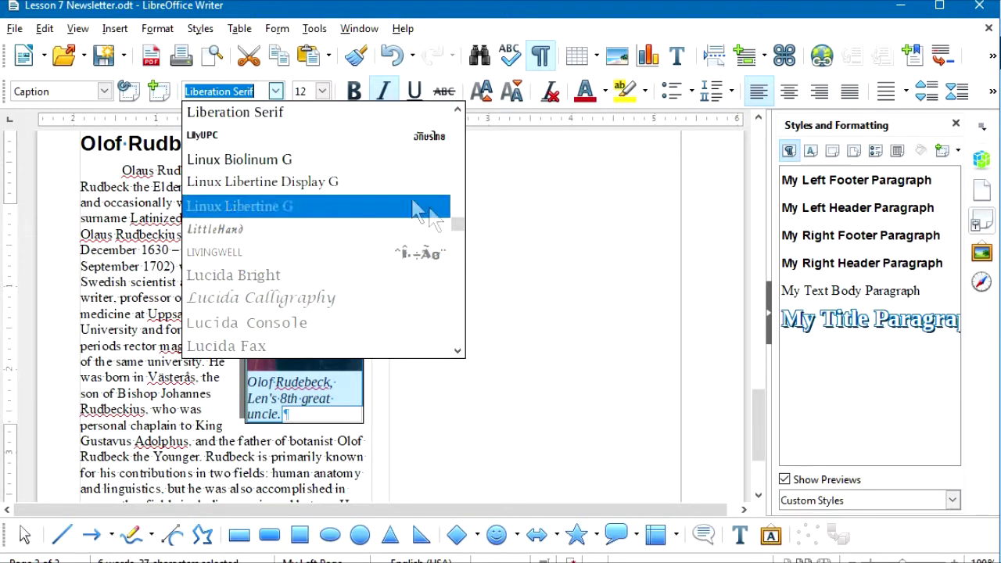
left_click_drag(458, 223, 456, 135)
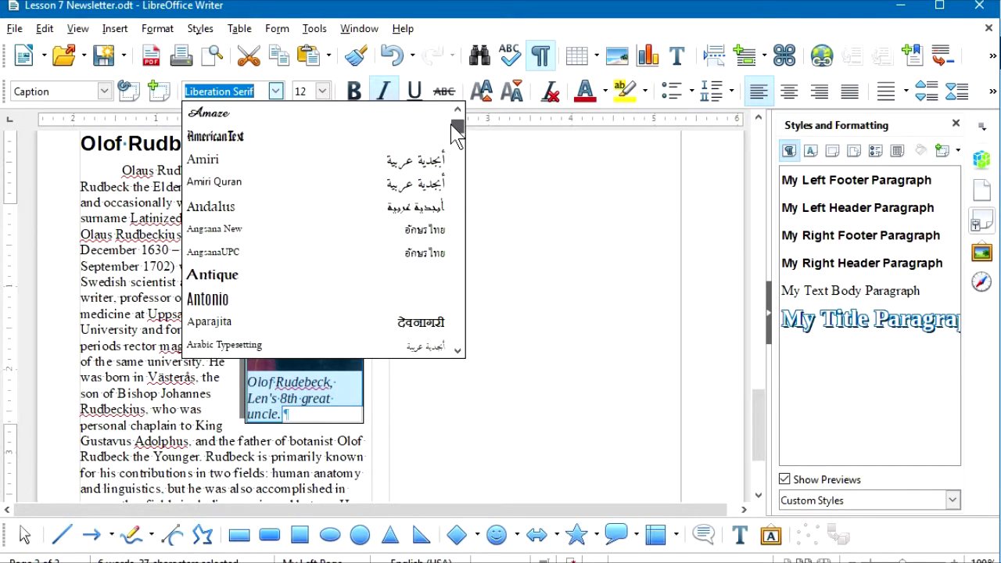
scroll(328, 223, "down", 2)
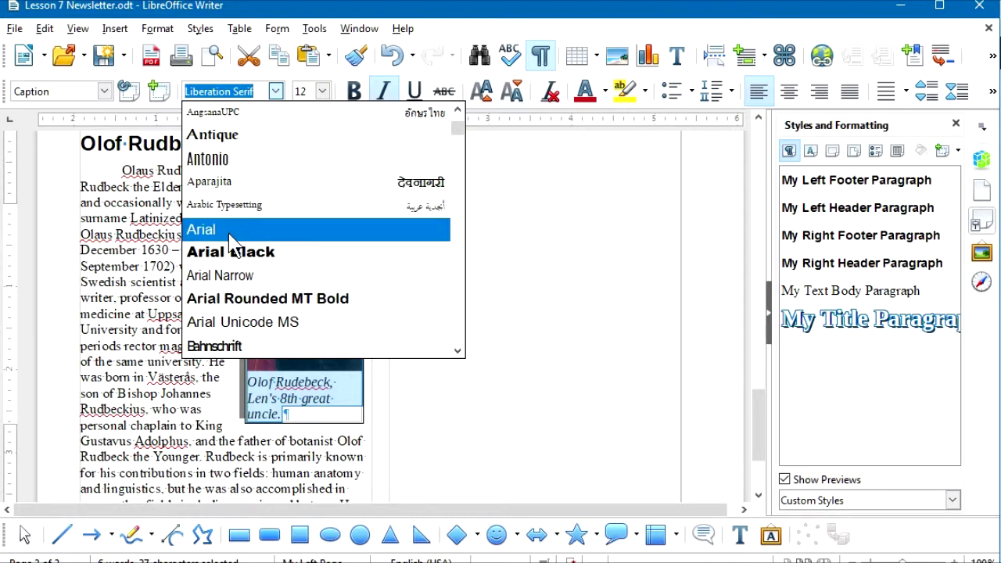
left_click(230, 235)
left_click(351, 95)
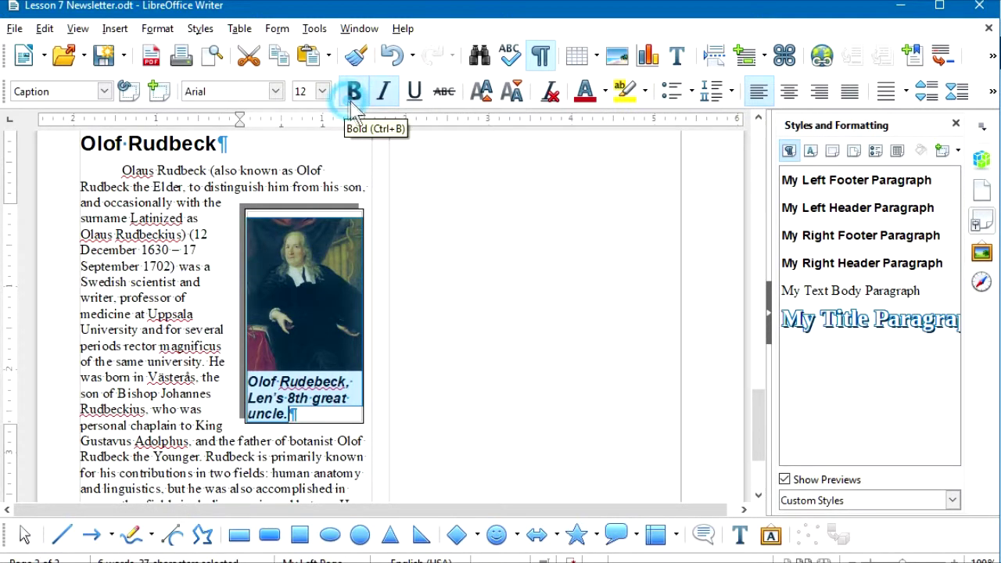
left_click(383, 91)
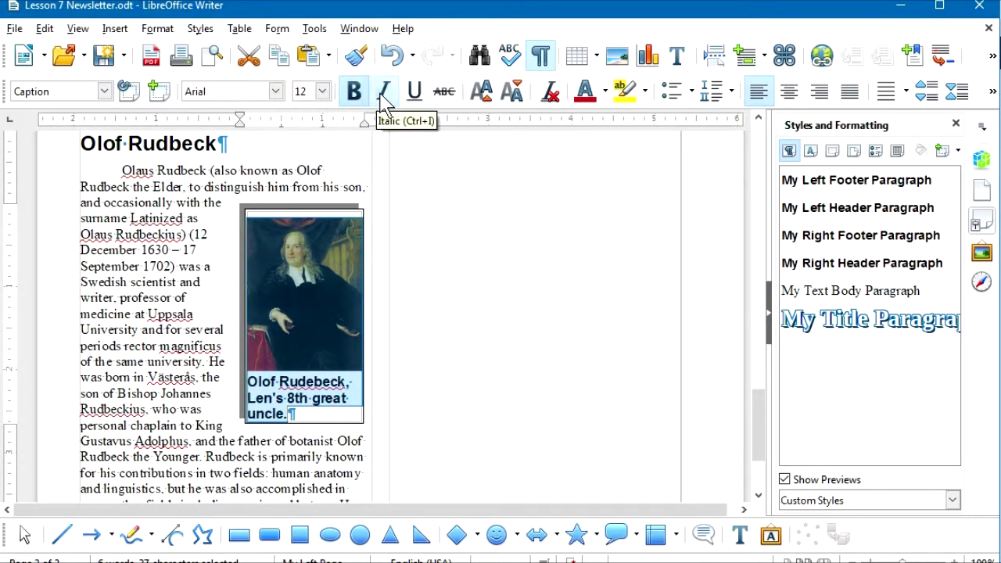
Set the portrait's caption to size 10, center it horizontally, and return to the article text
left_click(323, 91)
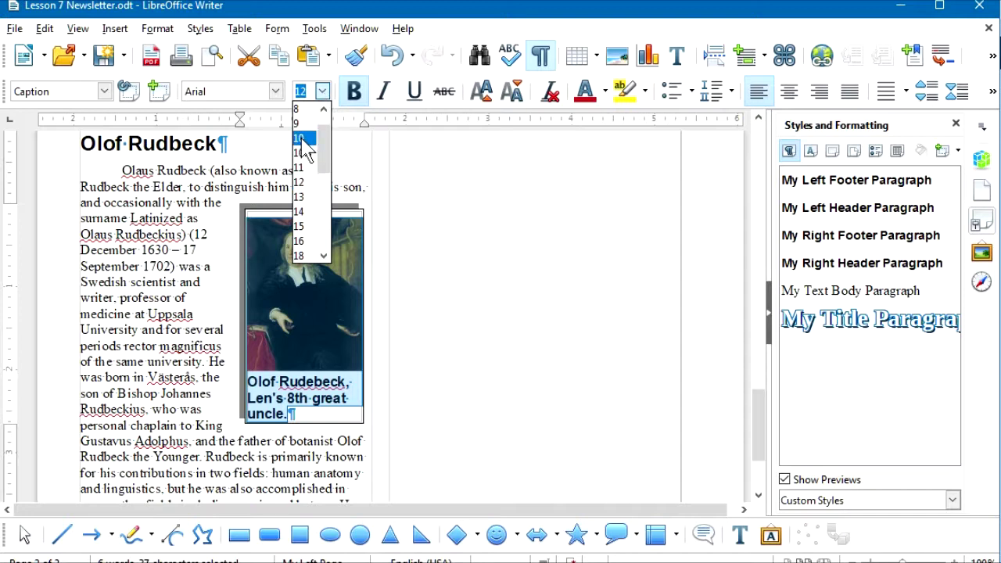
left_click(303, 138)
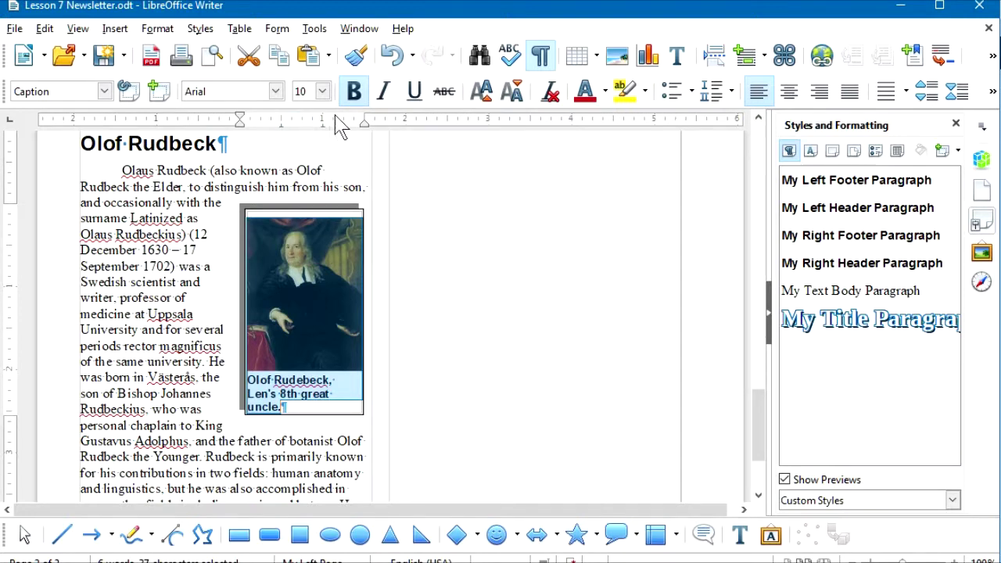
left_click(790, 95)
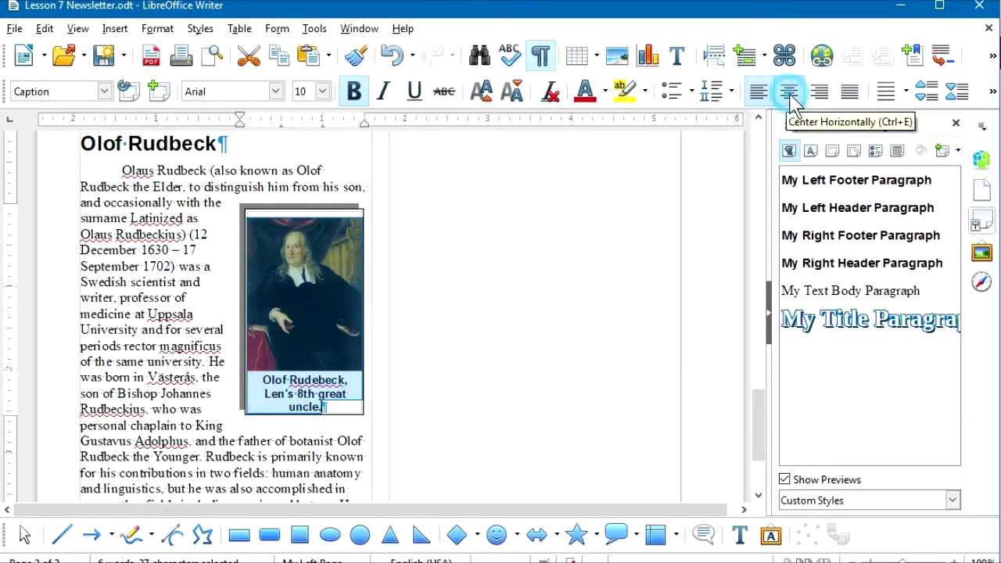
left_click(145, 286)
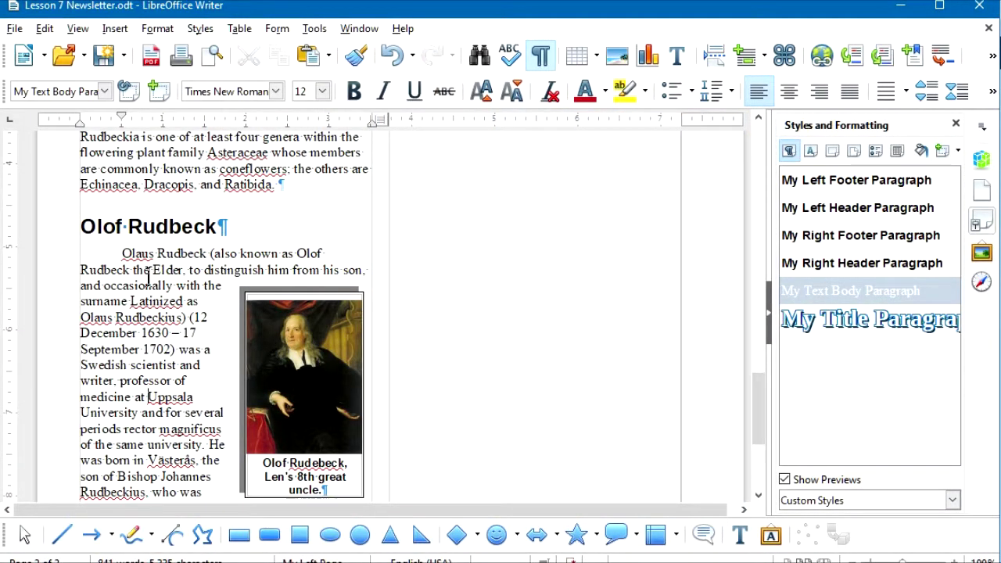
Make the name "Johannes Rudbeckius" bold in the Olof Rudbeck article
scroll(149, 277, "down", 2)
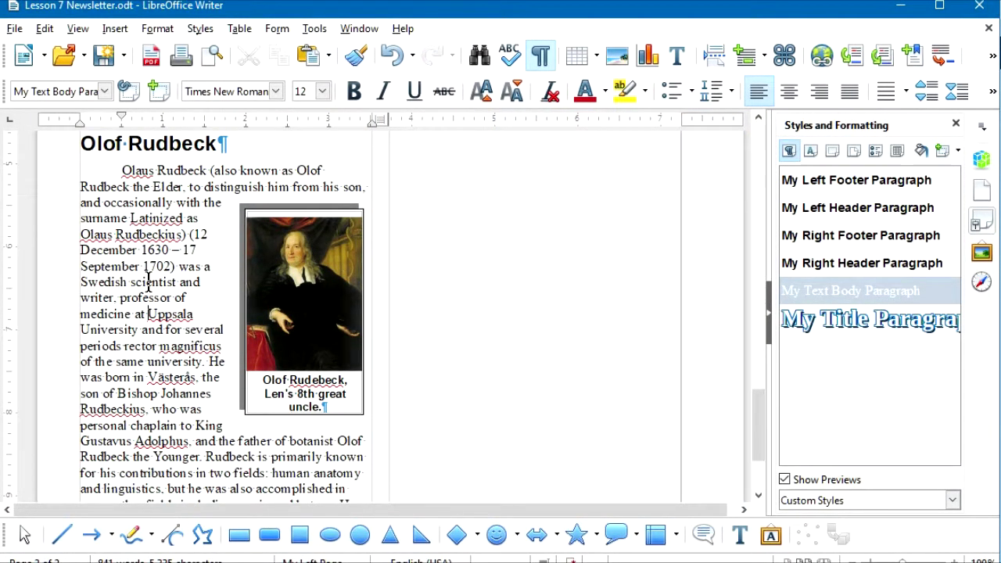
scroll(148, 287, "down", 2)
scroll(148, 285, "down", 1)
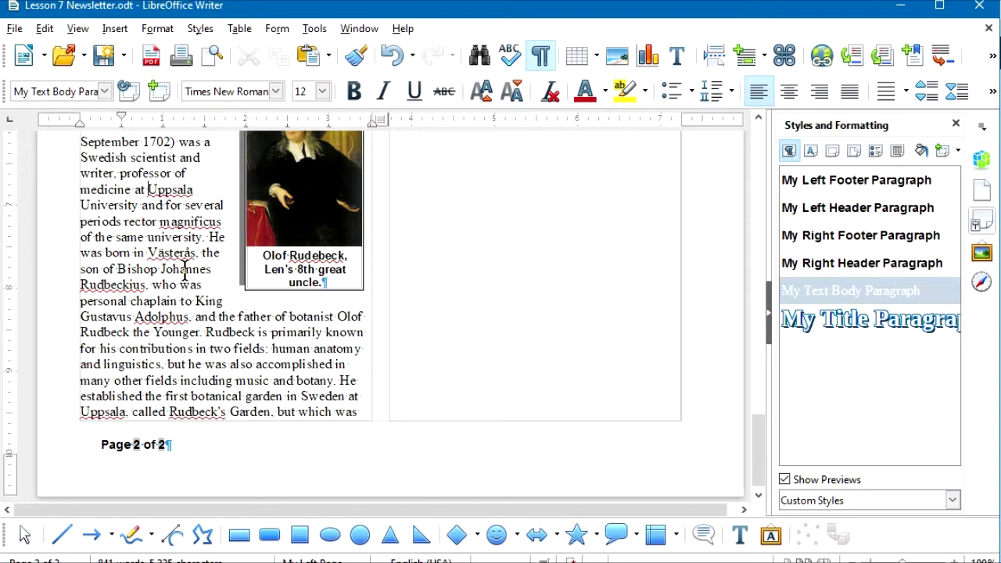
double_click(185, 269)
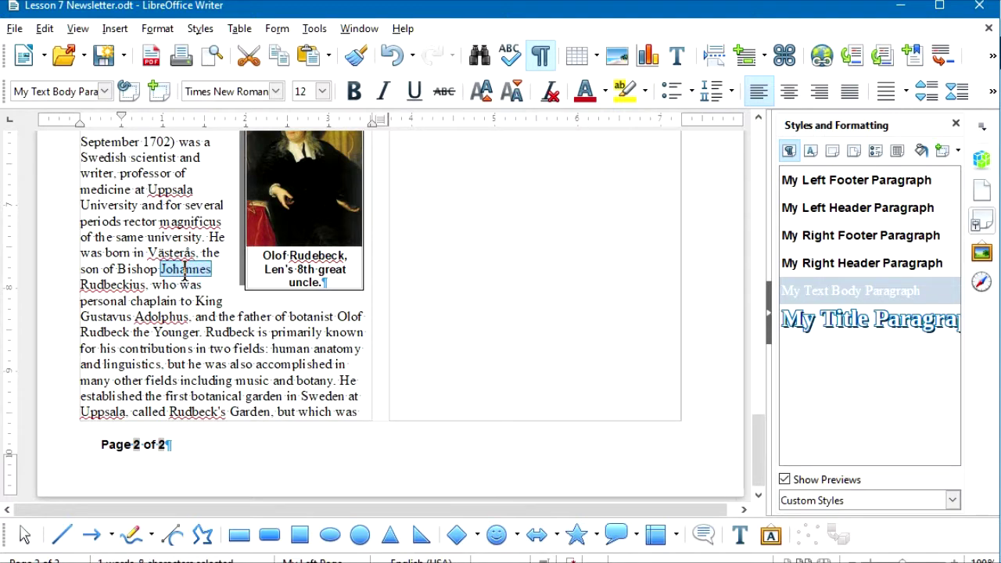
left_click(145, 285, "shift")
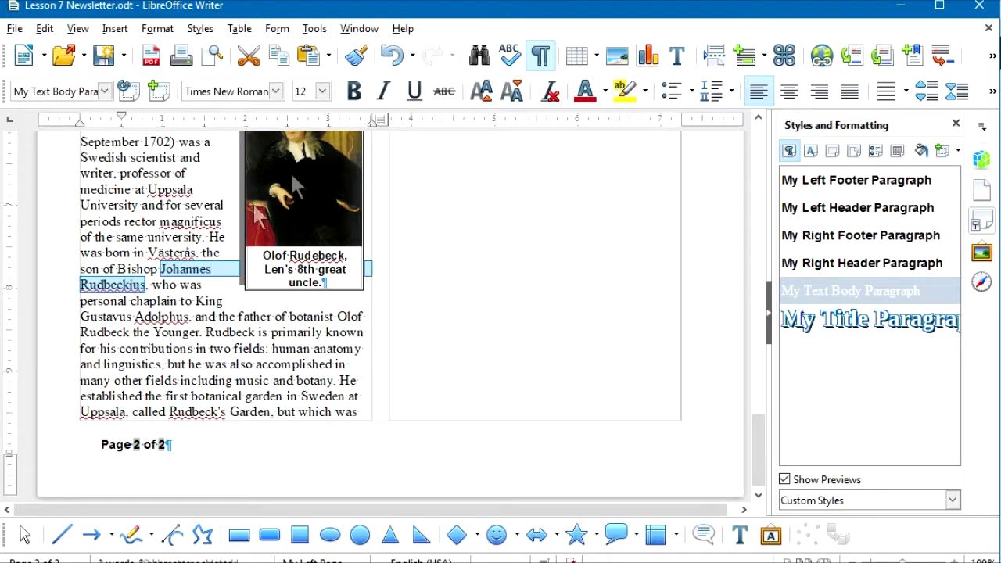
left_click(354, 90)
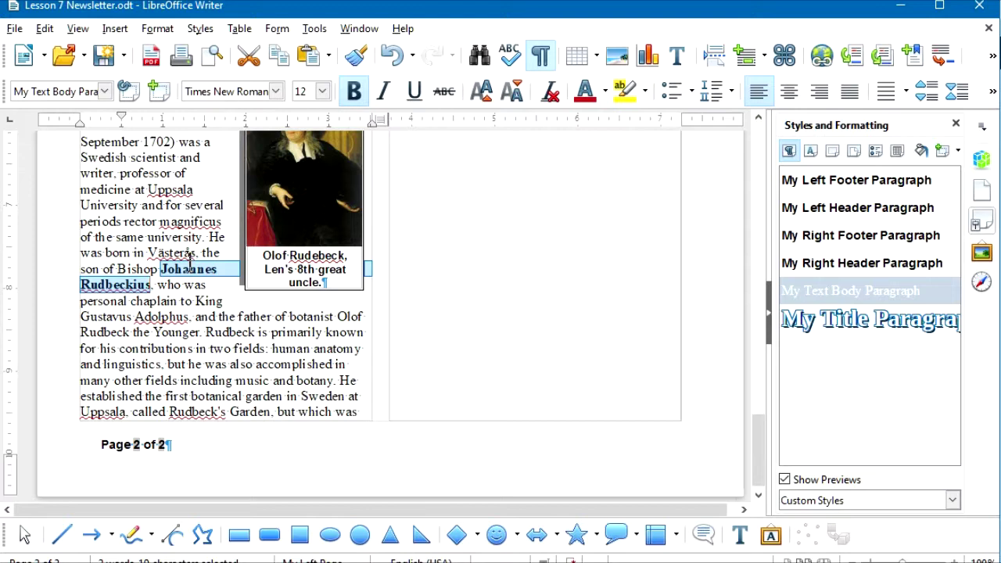
left_click(181, 309)
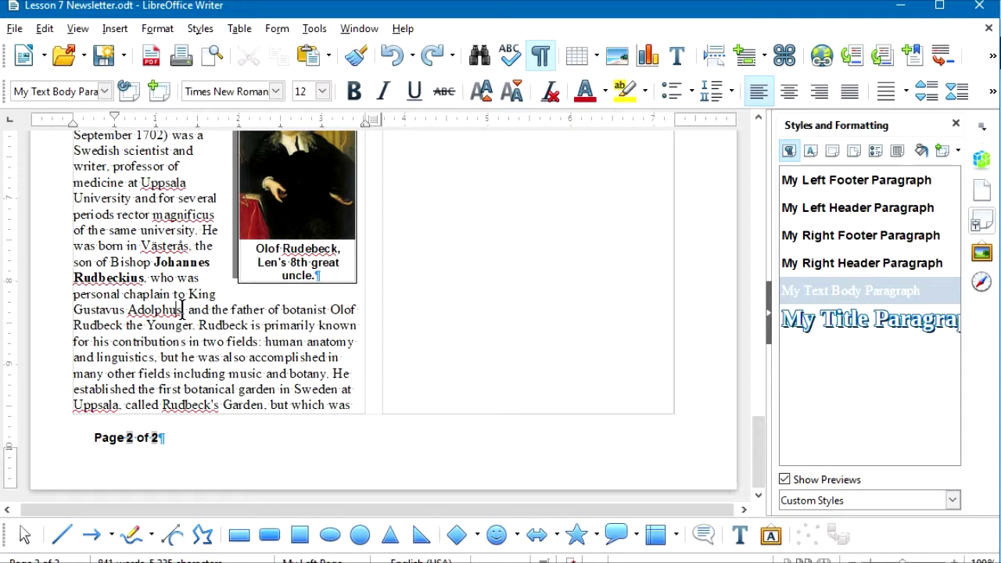
Add the heading "Johannes Rudbeckius" at the end of the document in the Heading 1 style, without trailing punctuation
key("ctrl+End")
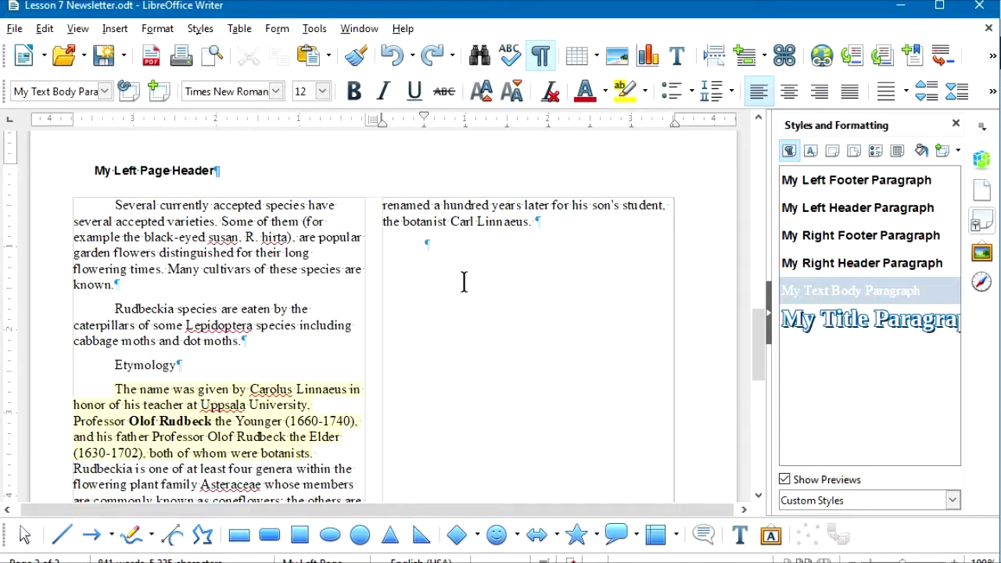
type("Johannes Rudbeckius.")
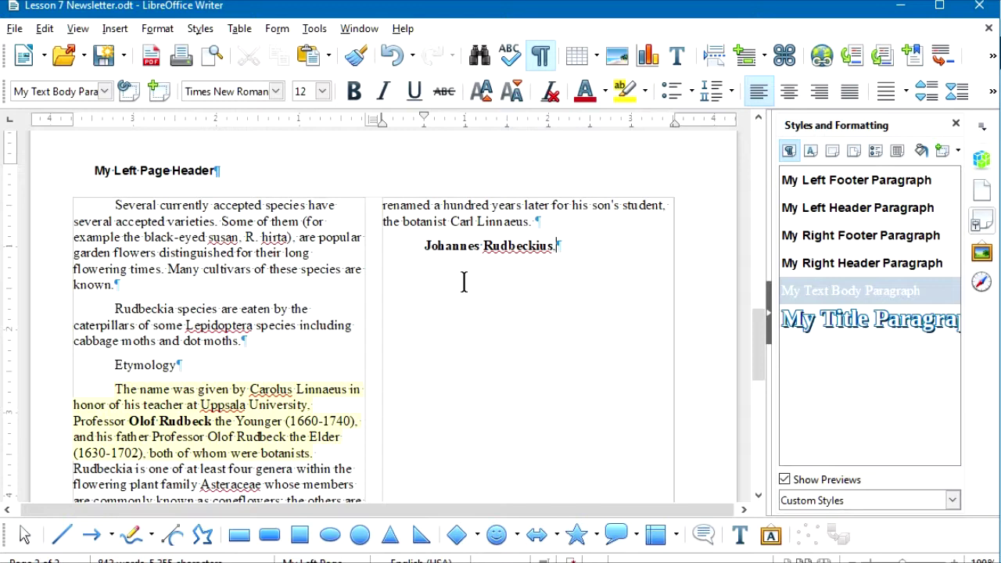
left_click(104, 92)
left_click(69, 172)
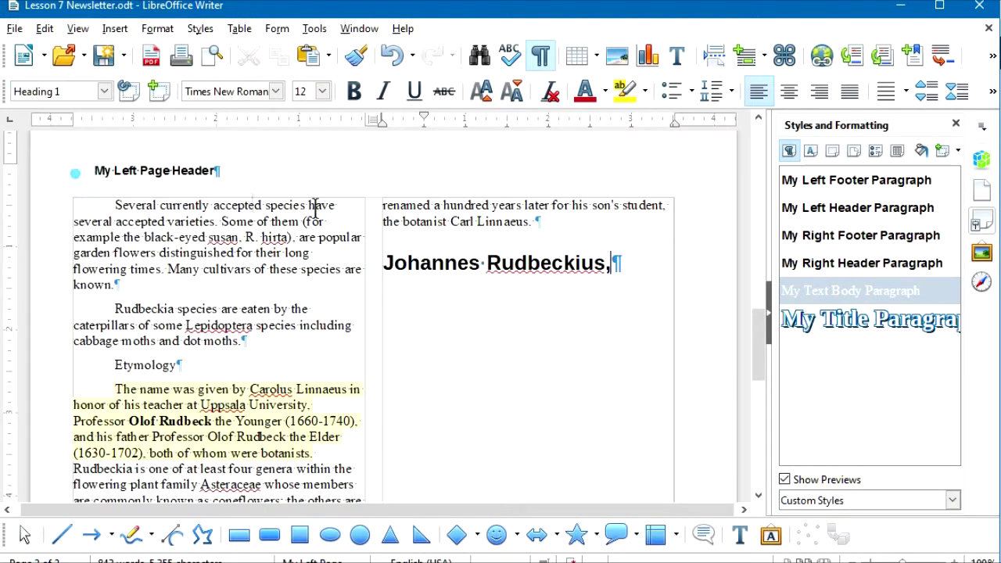
key("BackSpace")
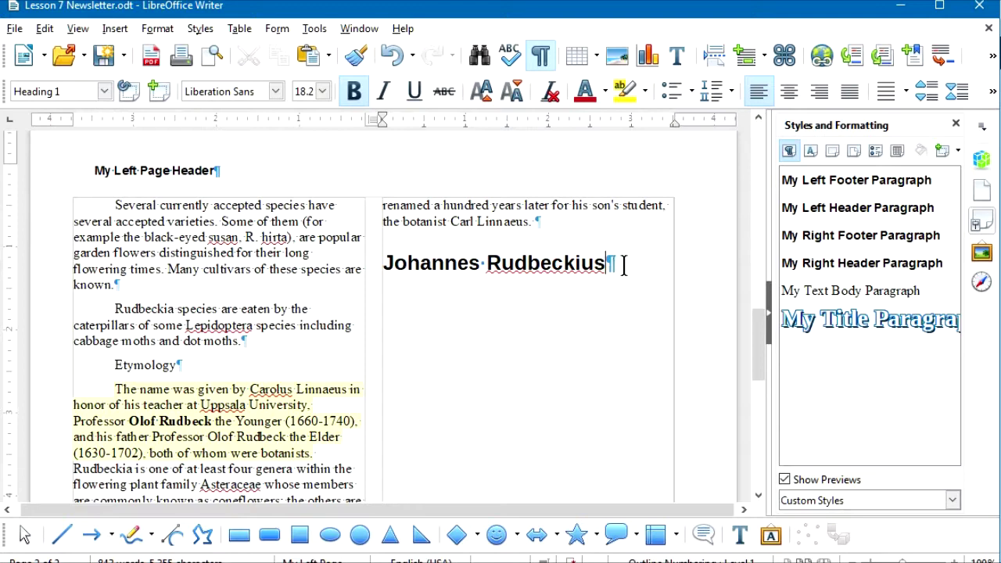
Add a paragraph in the My Text Body Paragraph style below the Johannes Rudbeckius heading and paste the article text about him
key("Return")
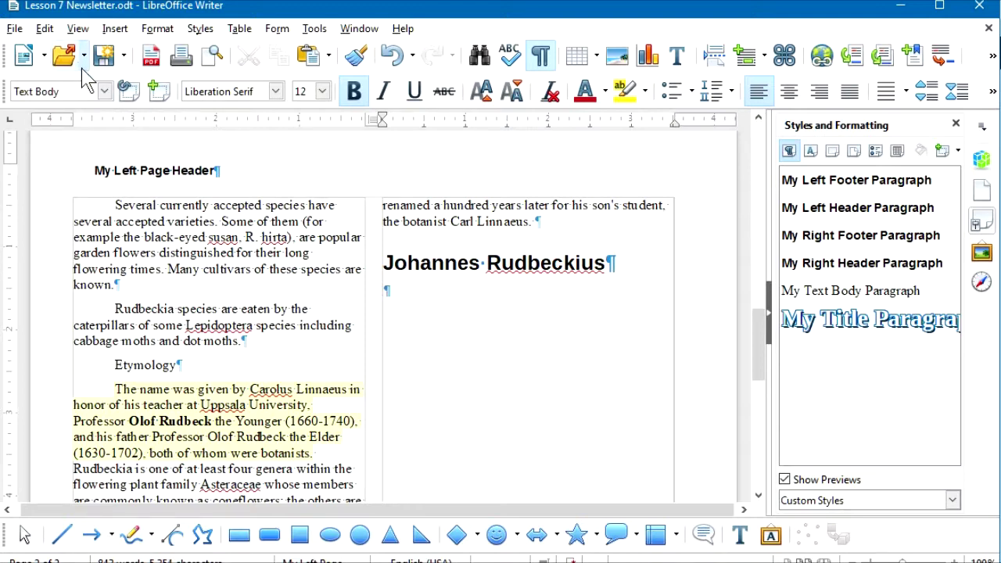
left_click(104, 91)
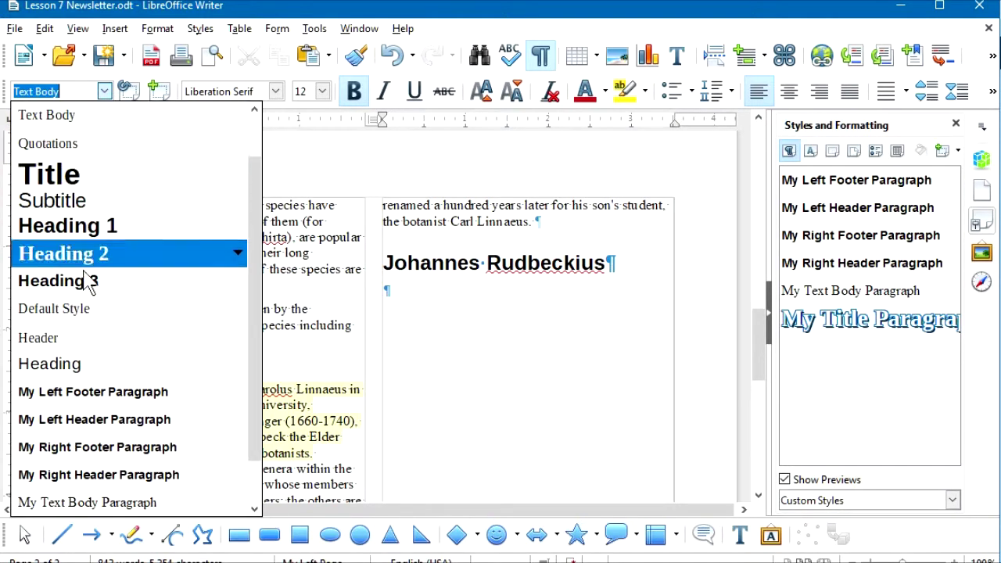
left_click(147, 501)
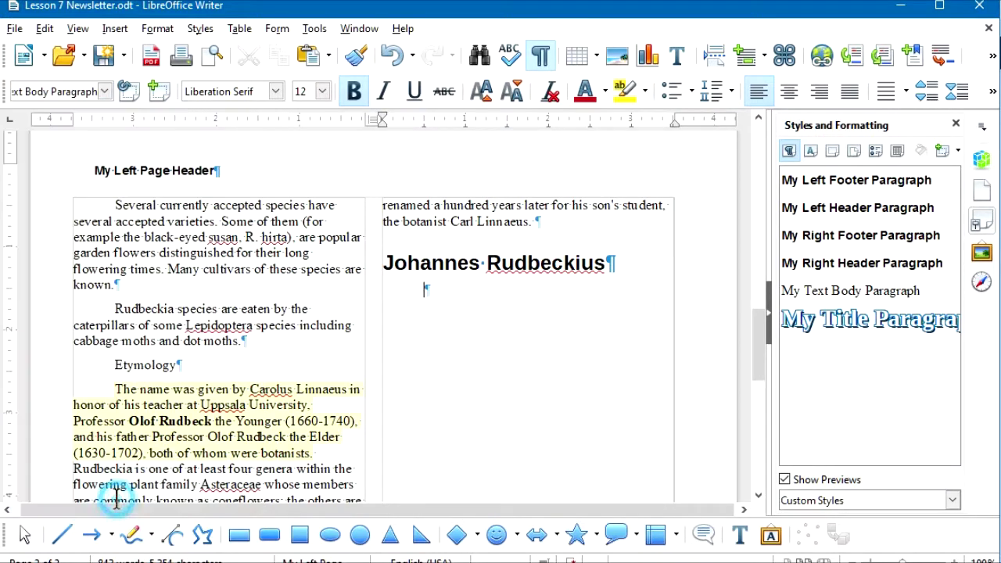
key("ctrl+v")
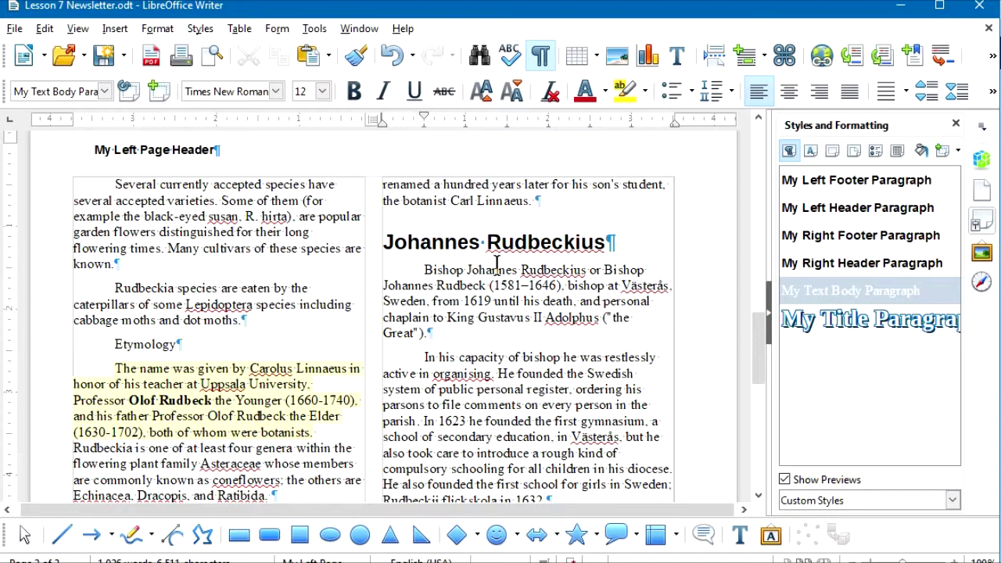
Select the name "Alfred Nobel" in the Johannes Rudbeckius article's paragraph about his descendants
scroll(496, 264, "down", 3)
scroll(496, 264, "down", 4)
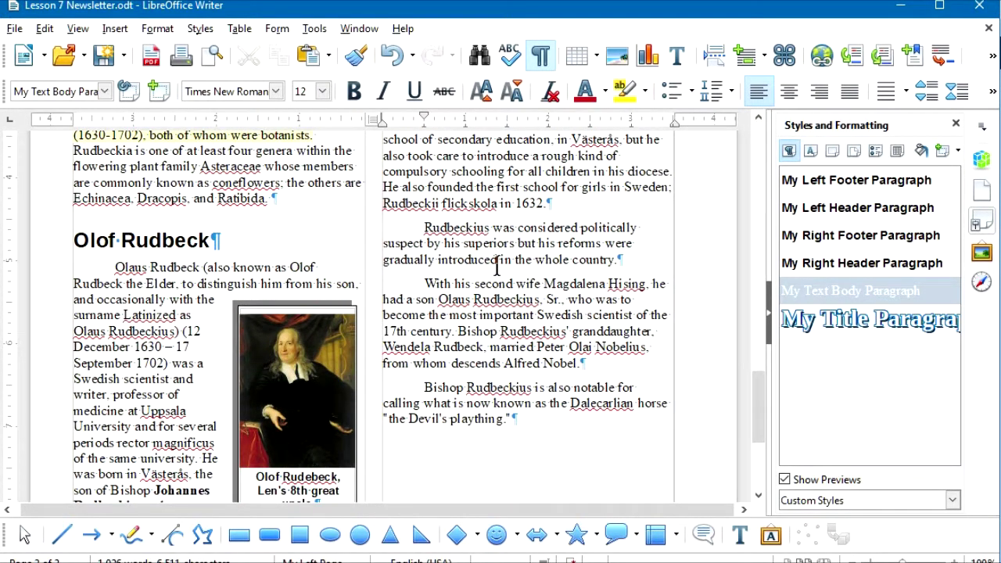
double_click(521, 364)
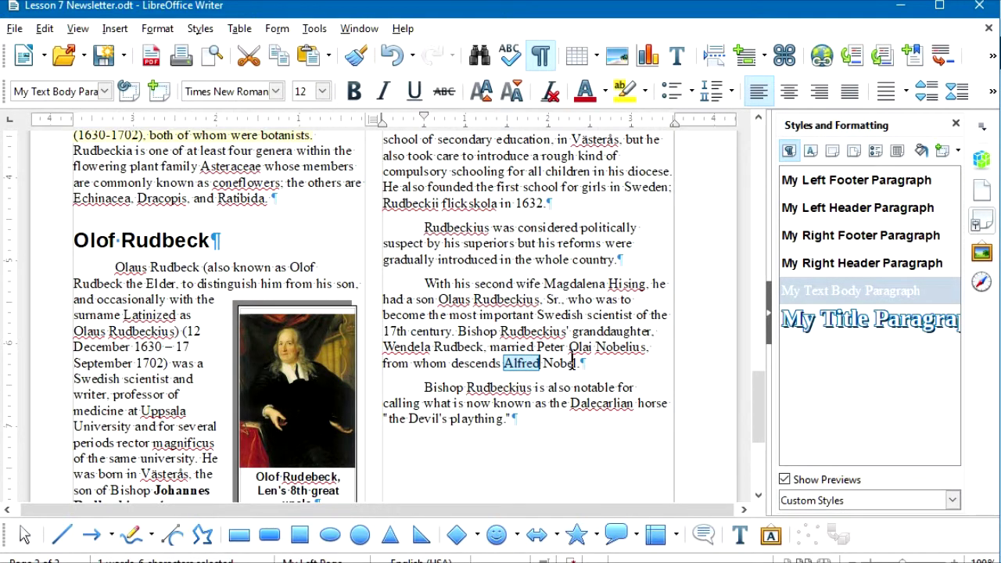
left_click(579, 363, "shift")
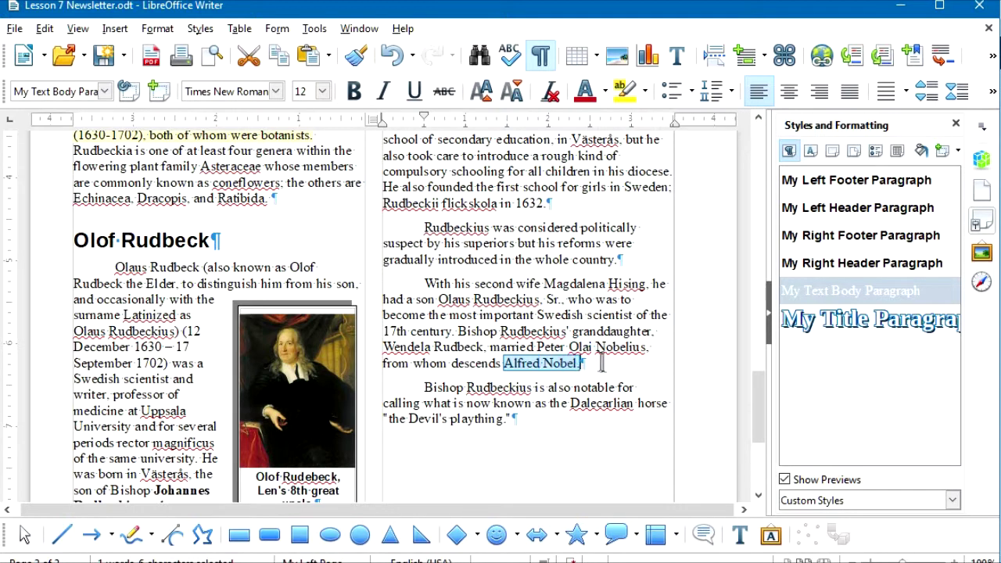
Copy the name "Alfred Nobel" in the paragraph about the second wife and make it bold
double_click(516, 364)
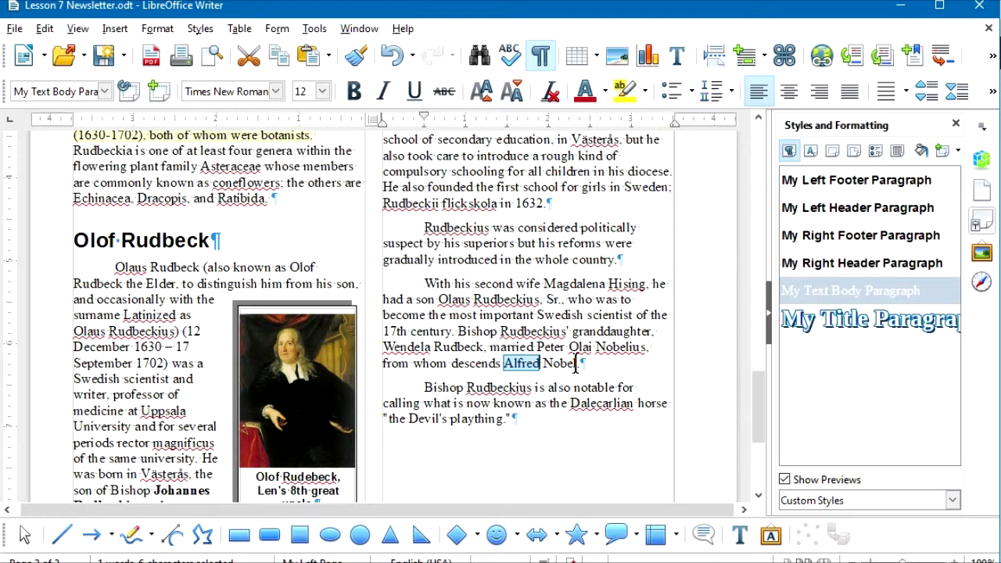
left_click(577, 364, "shift")
key("ctrl+c")
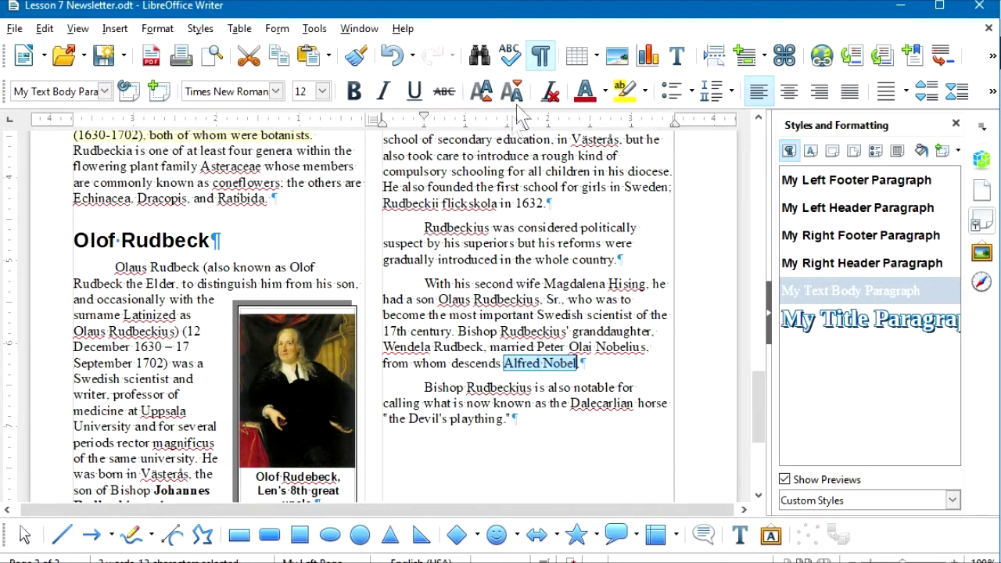
left_click(355, 92)
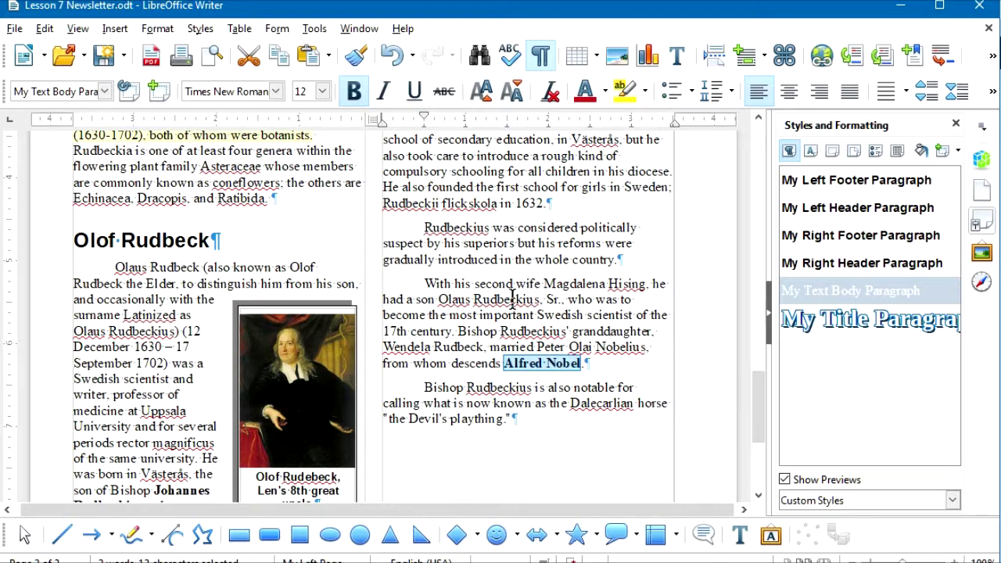
Paste "Alfred Nobel" in a new paragraph after "the Devil's plaything" and apply the Heading 1 style to it
left_click(519, 419)
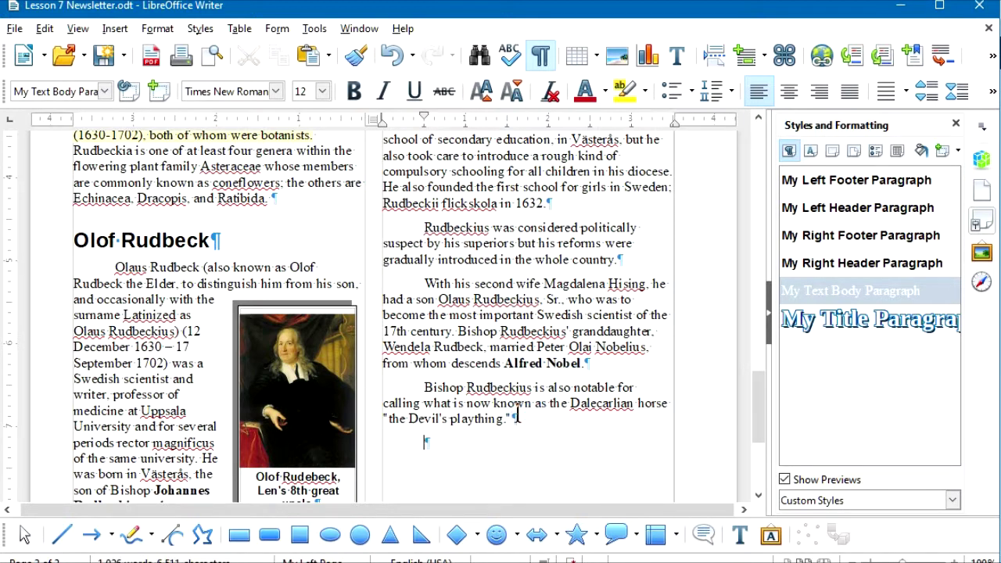
key("ctrl+v")
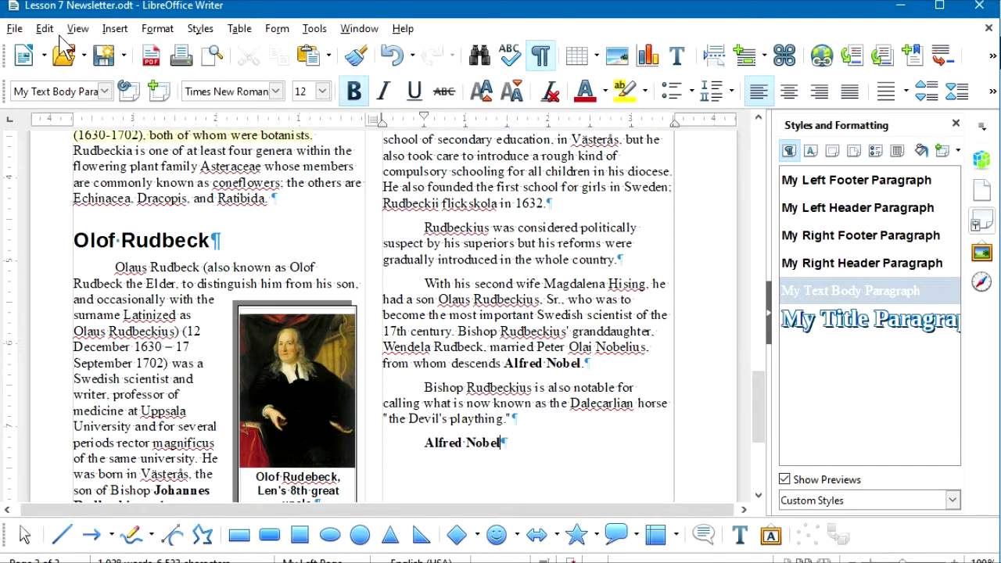
left_click(104, 92)
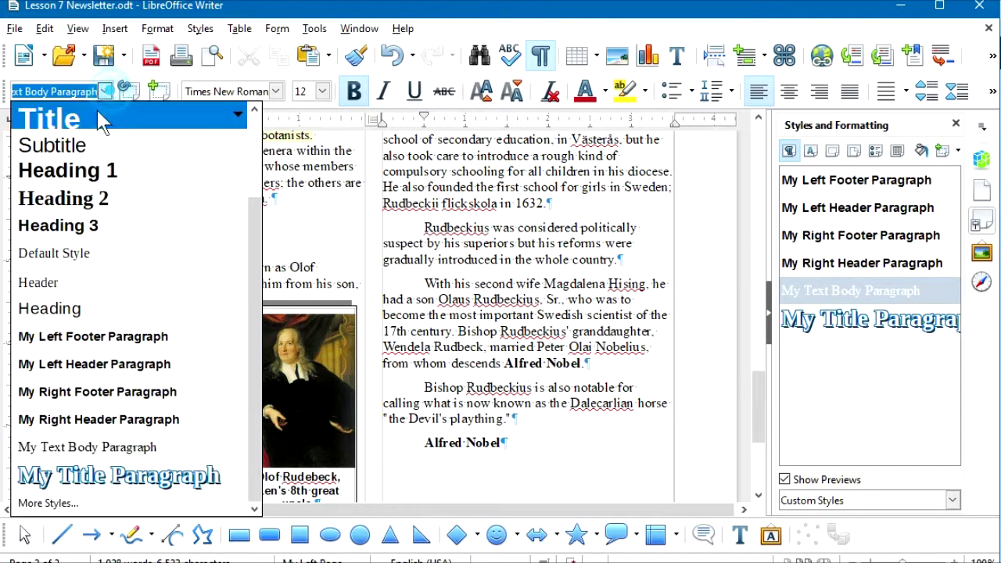
left_click(78, 172)
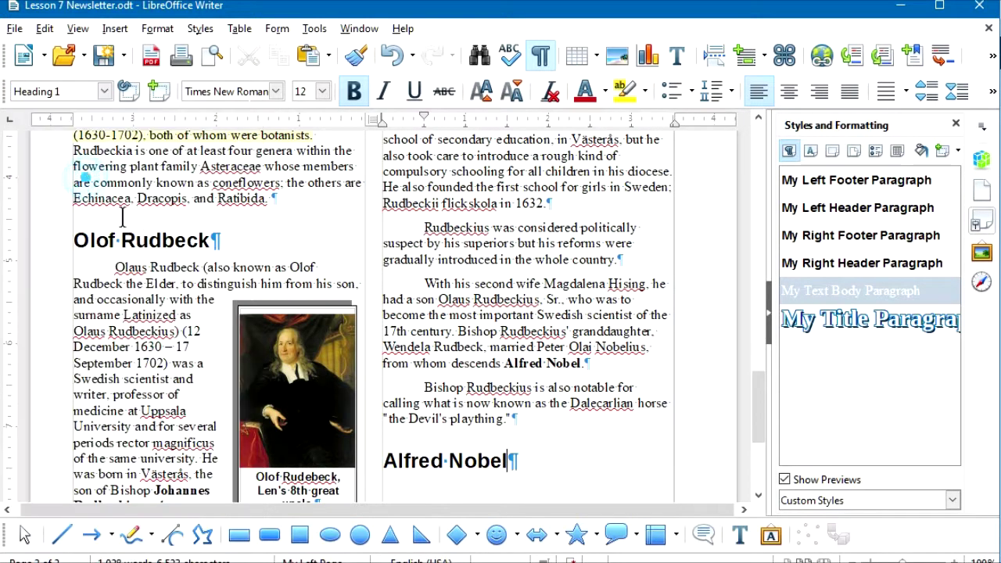
Apply the My Text Body Paragraph style to a new empty paragraph below the Alfred Nobel heading
left_click(569, 415)
left_click(105, 92)
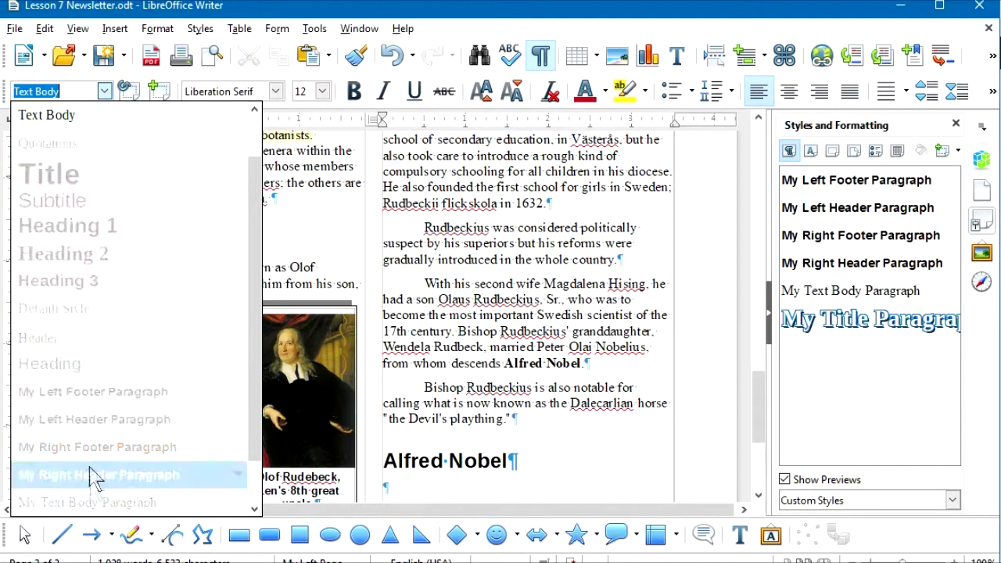
left_click(93, 503)
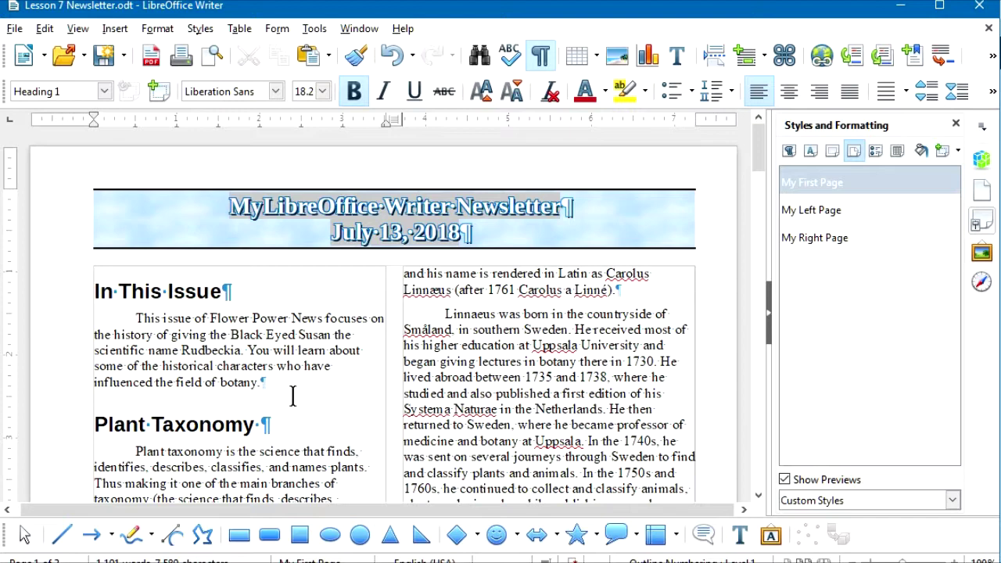
Insert a table of contents for the entire document in a new paragraph below the In This Issue text
scroll(293, 396, "down", 1)
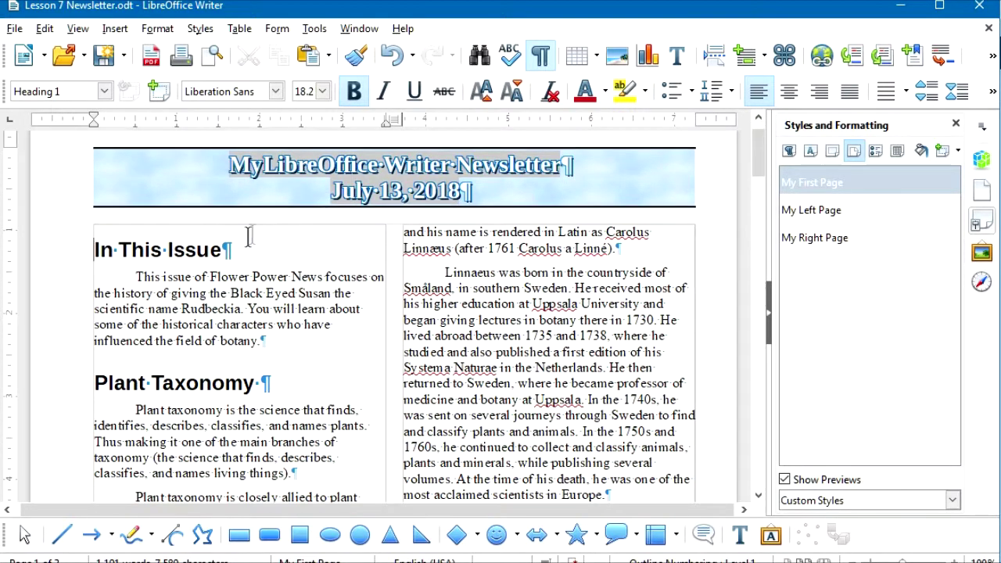
left_click(293, 343)
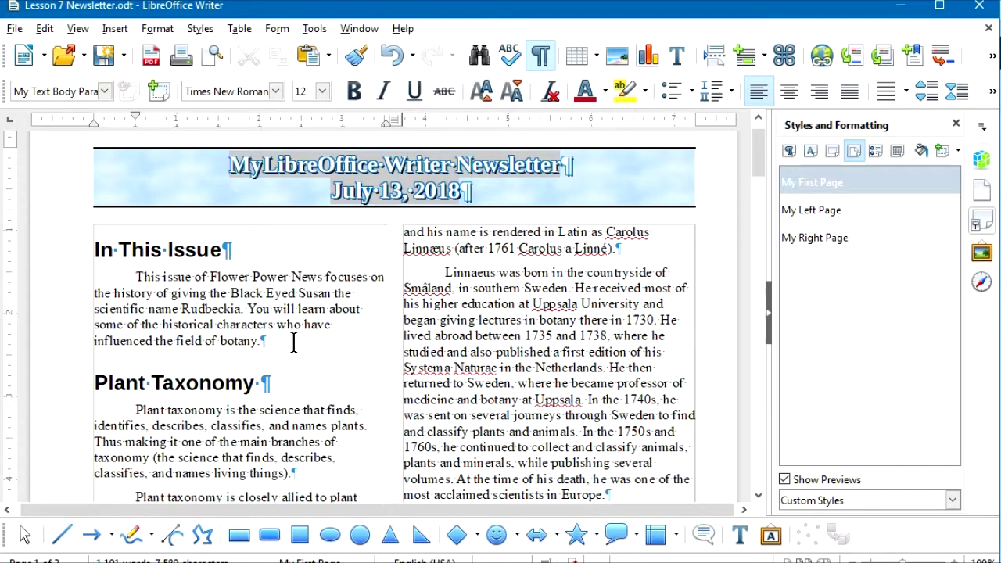
key("Return")
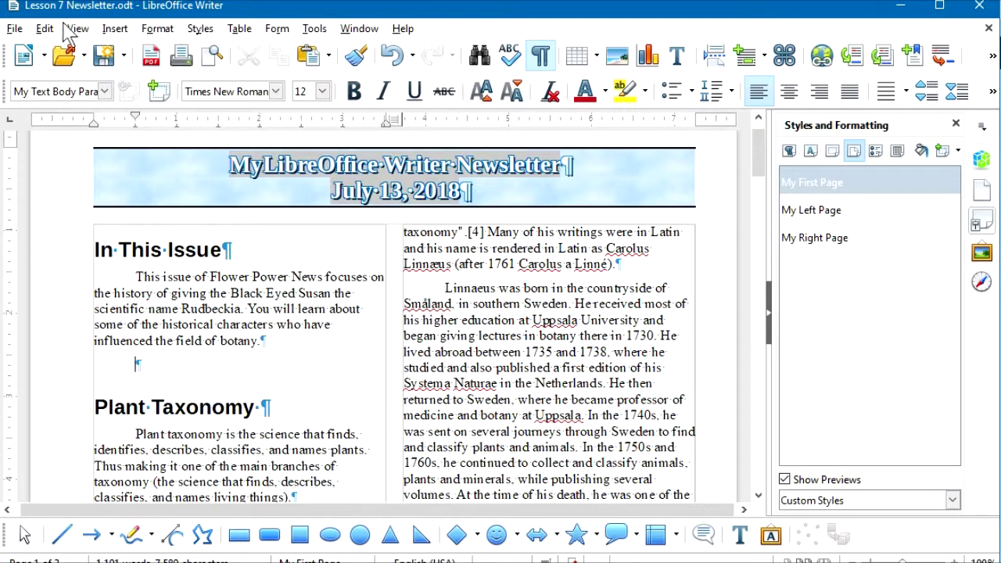
left_click(115, 30)
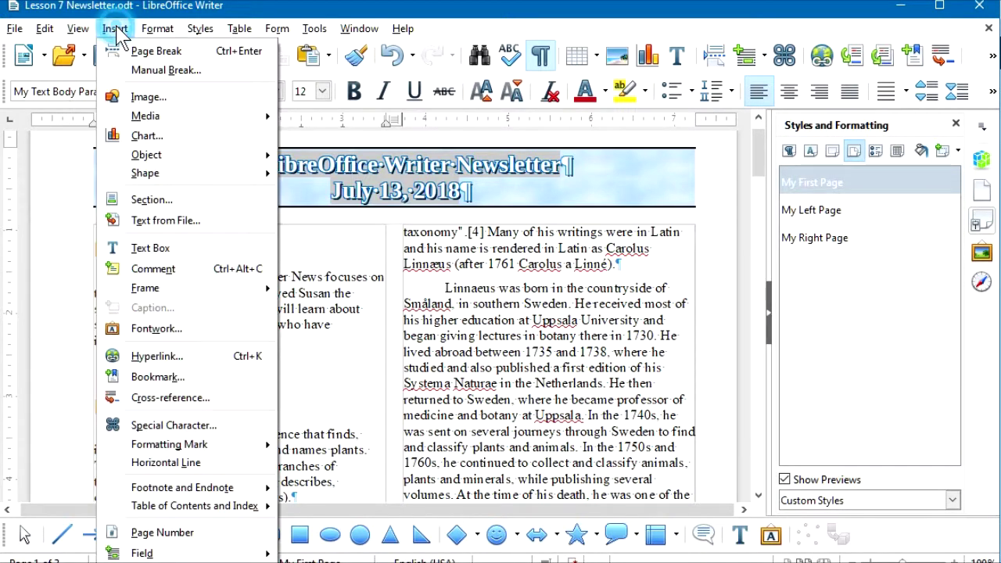
mouse_move(222, 518)
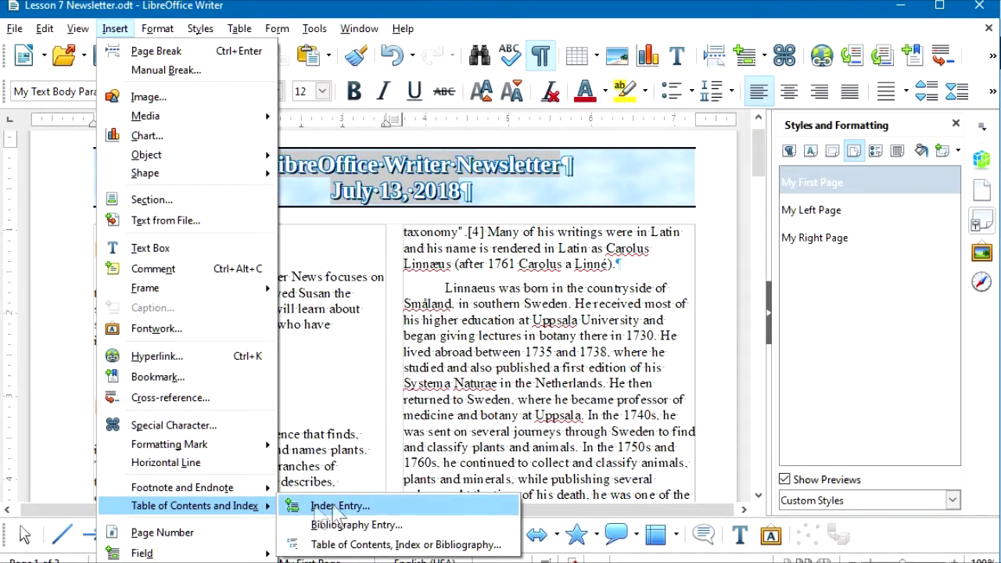
left_click(391, 547)
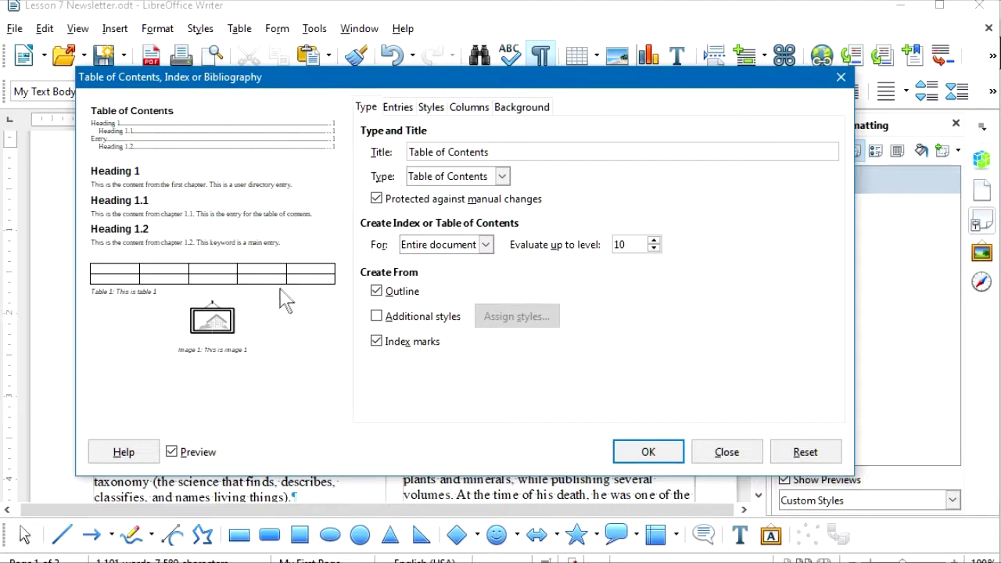
left_click(643, 452)
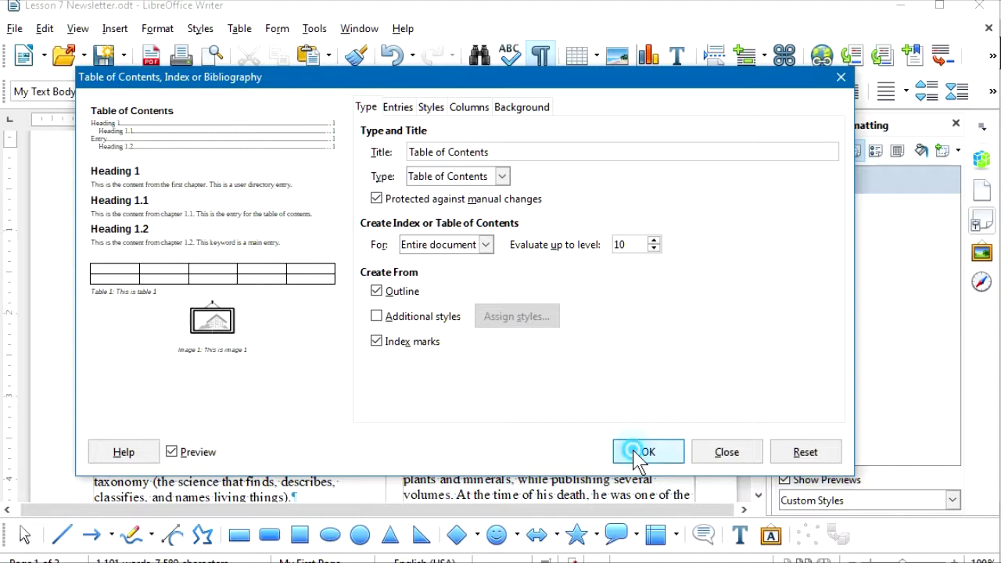
Examine the paragraph styles used by the table of contents title and entries, and display the custom paragraph styles
scroll(332, 421, "down", 3)
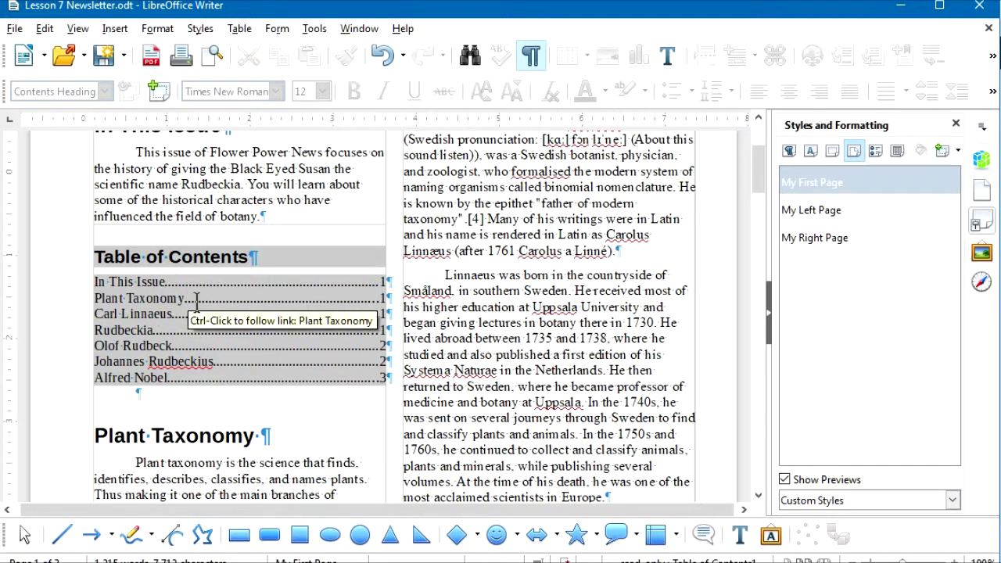
left_click(144, 298)
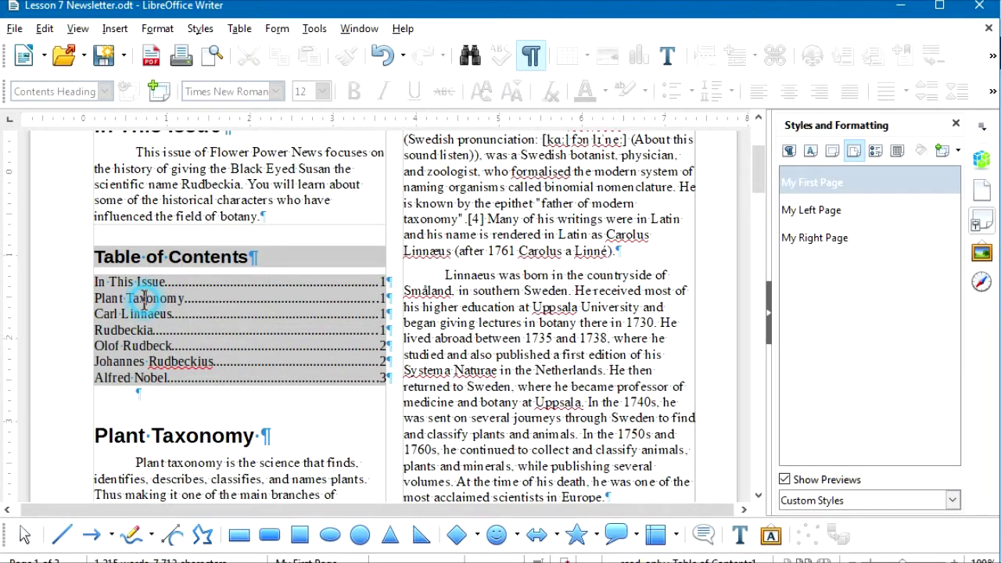
left_click(157, 252)
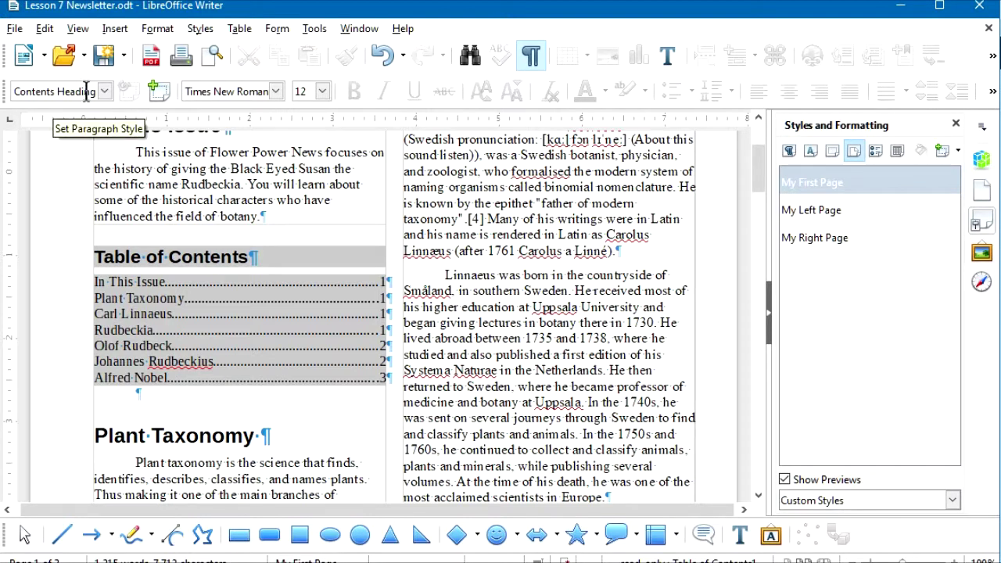
left_click(178, 298)
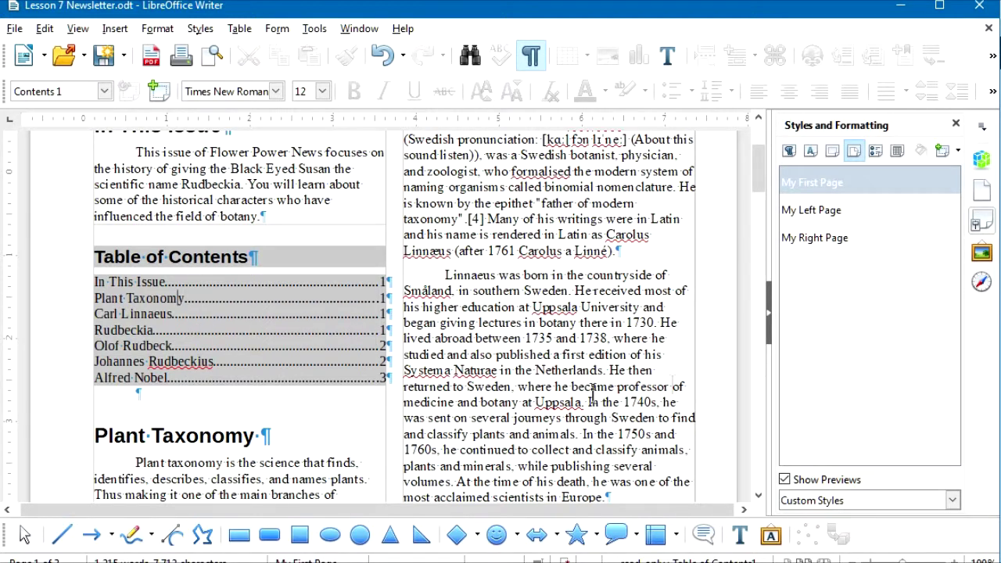
left_click(789, 151)
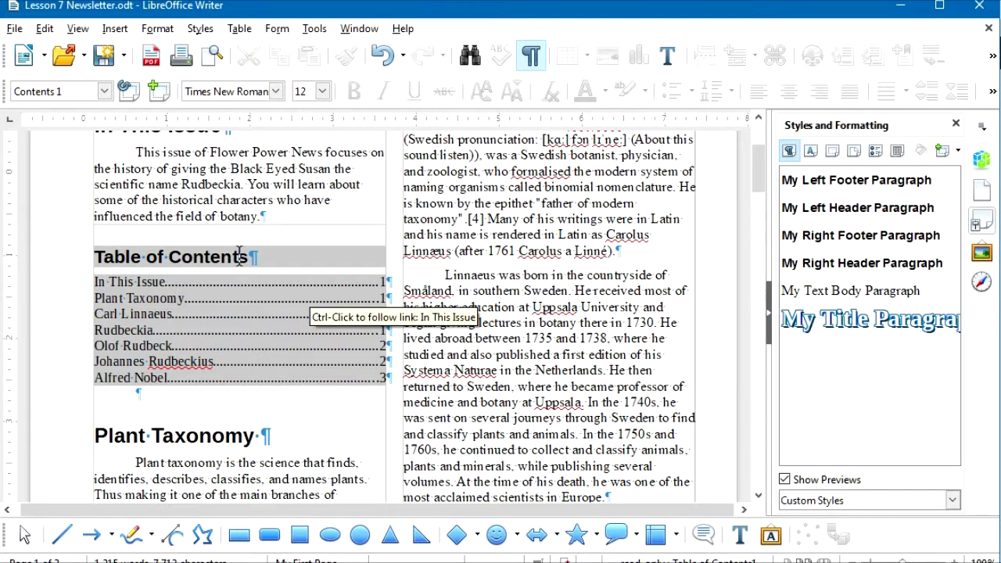
scroll(380, 376, "down", 1)
left_click(380, 375)
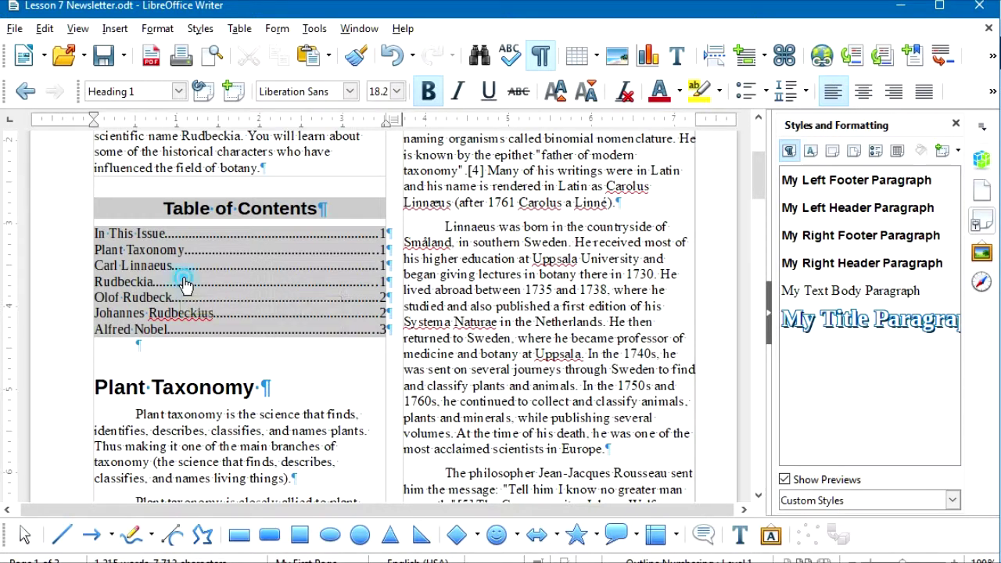
Follow the table of contents link to the Rudbeckia article, and return to the table of contents
left_click(186, 283, "ctrl")
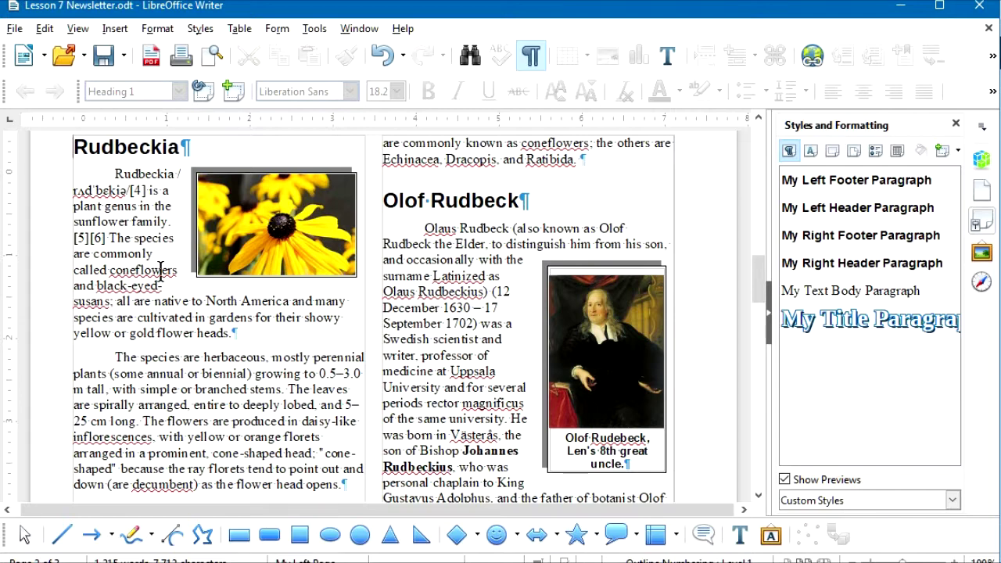
key("ctrl+Home")
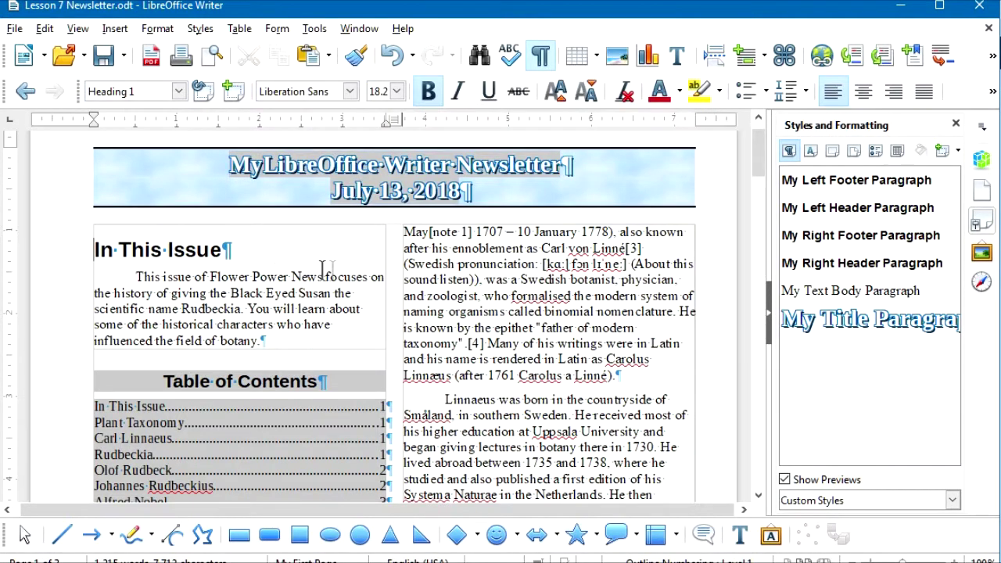
scroll(393, 289, "down", 2)
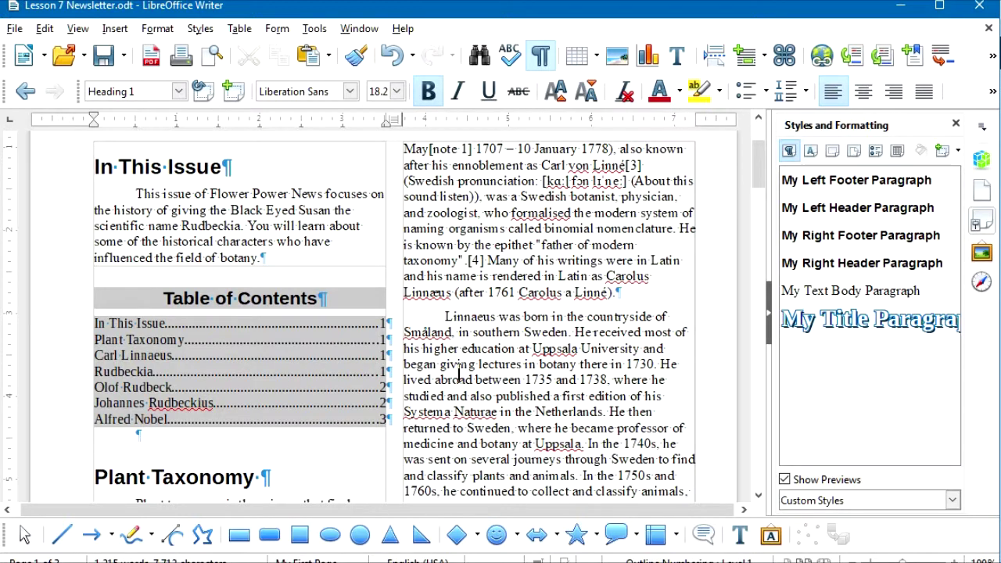
Review the alignment of the Contents Heading paragraph style from the table of contents title and accept it as Center
right_click(251, 298)
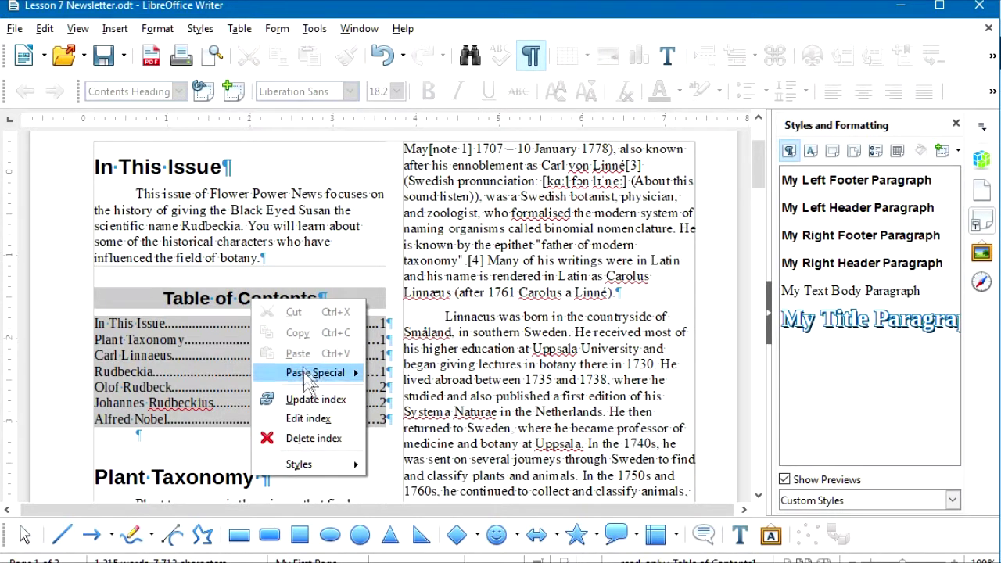
mouse_move(310, 463)
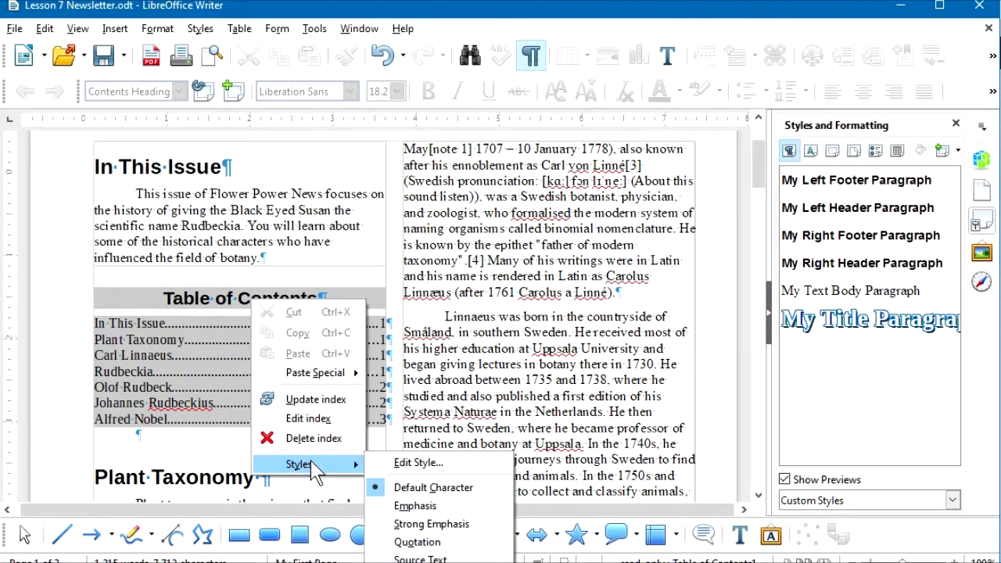
left_click(405, 467)
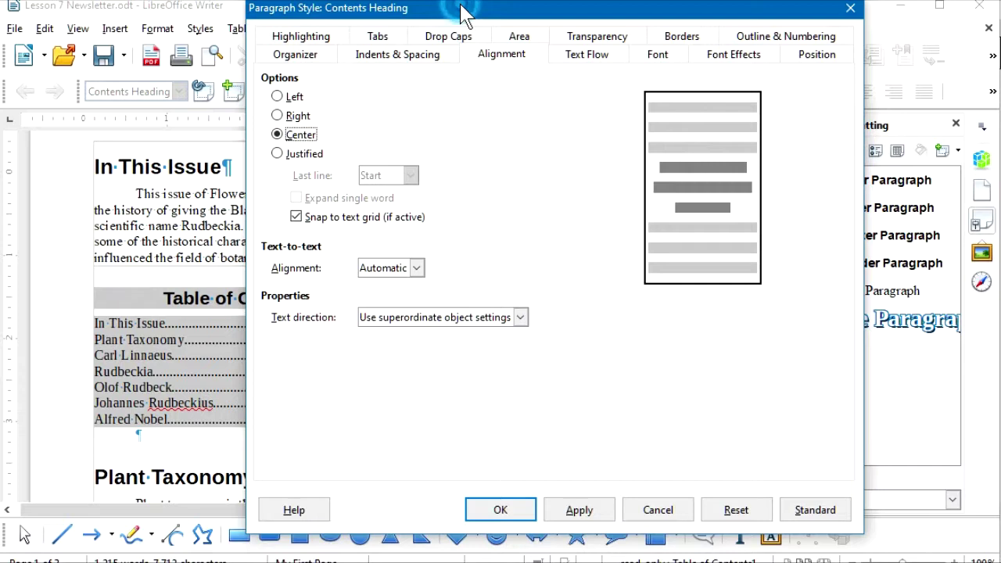
left_click_drag(465, 14, 463, 21)
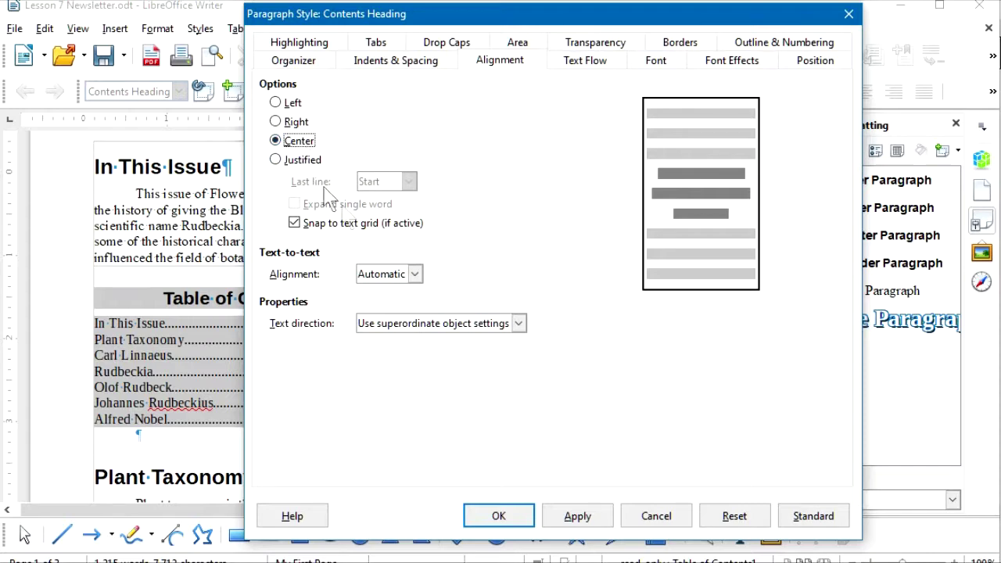
left_click(510, 519)
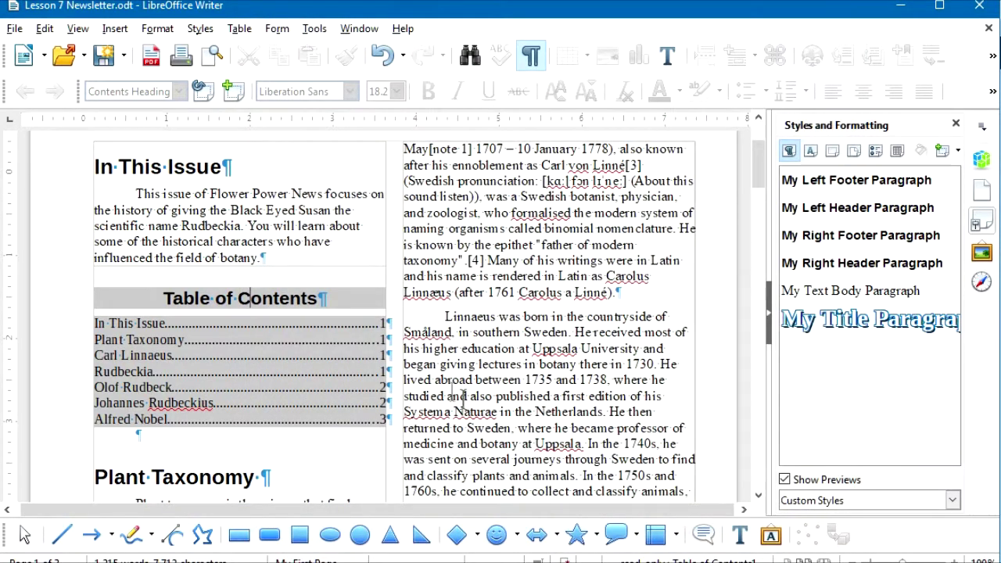
Set the alignment of the Contents 1 paragraph style used by the table of contents entries to Center
right_click(197, 341)
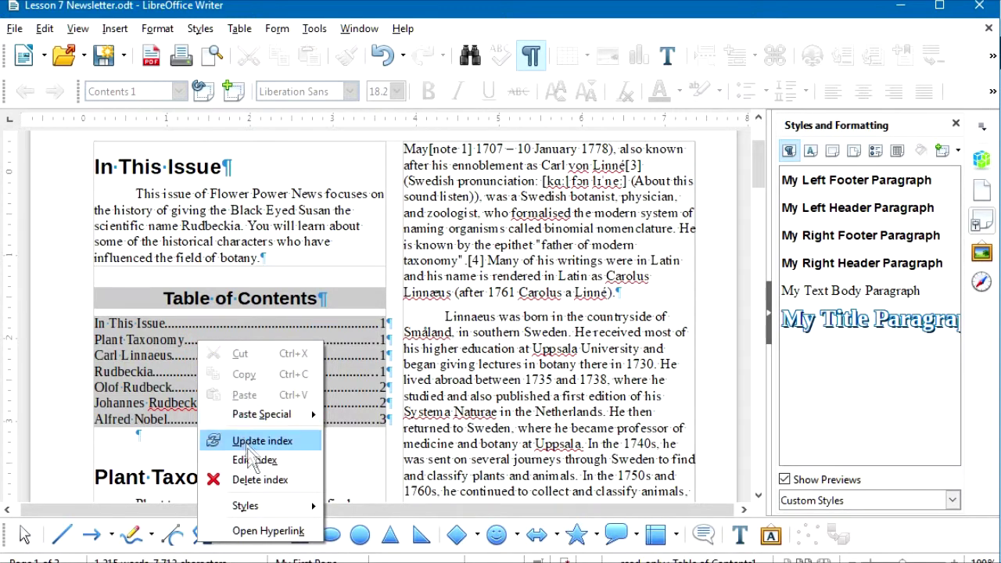
mouse_move(270, 512)
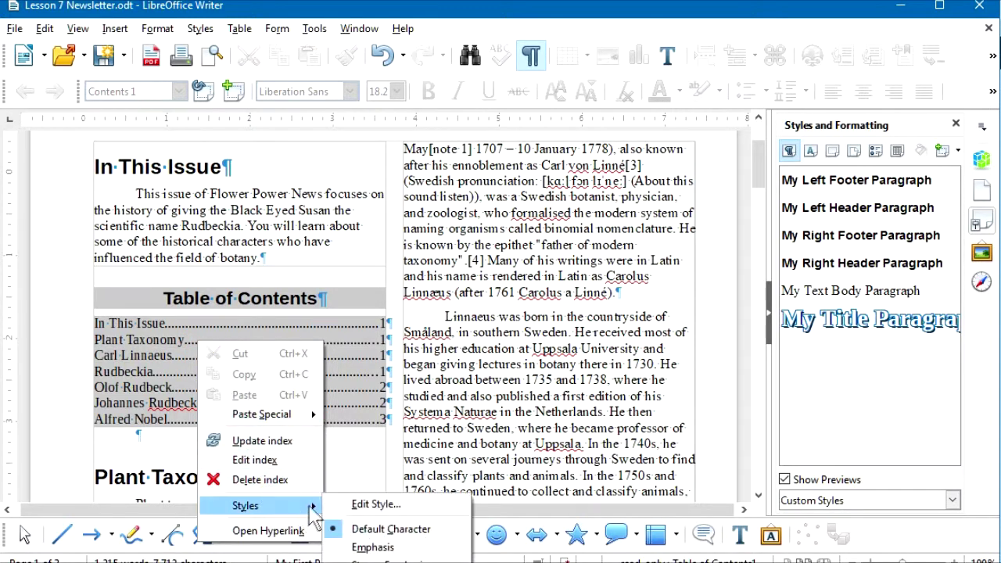
left_click(372, 505)
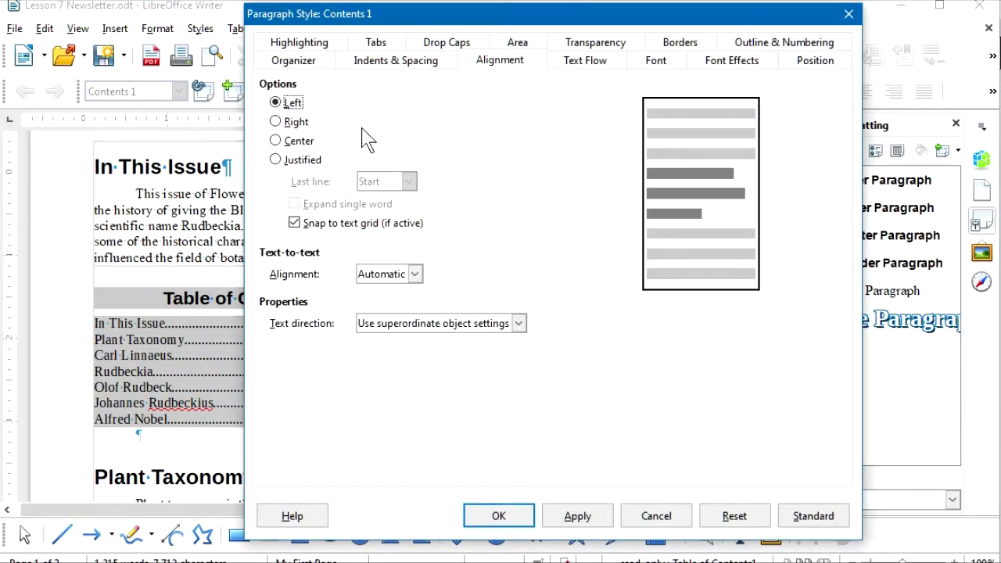
left_click(278, 143)
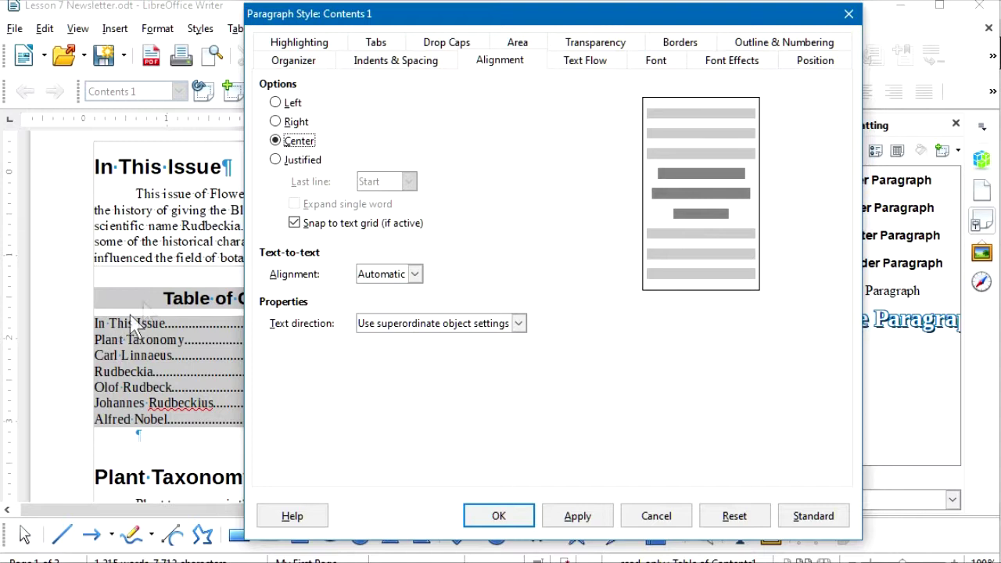
Set the Contents 1 style's indents before and after text to 0.25 inch each and accept the changes
left_click(392, 61)
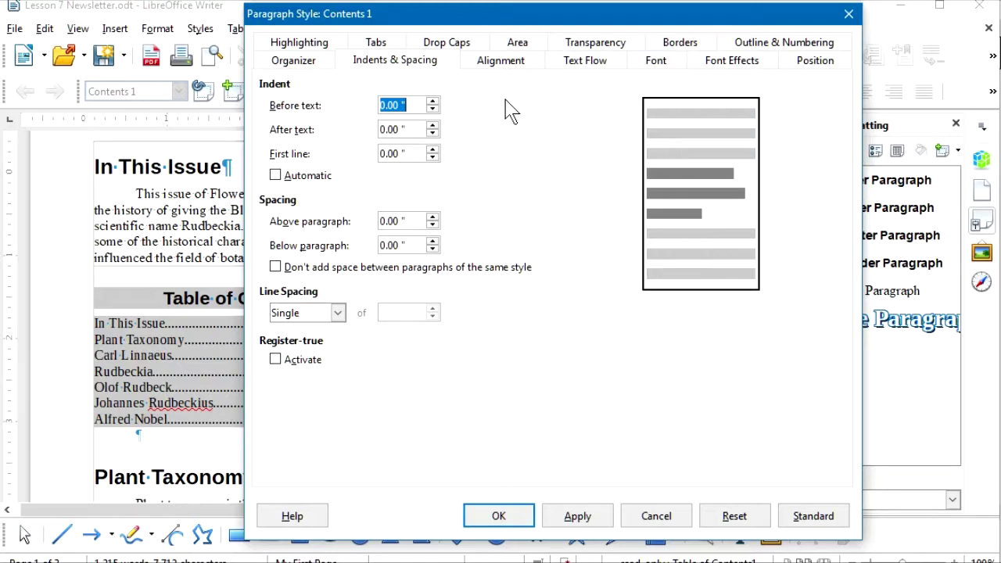
type(".25")
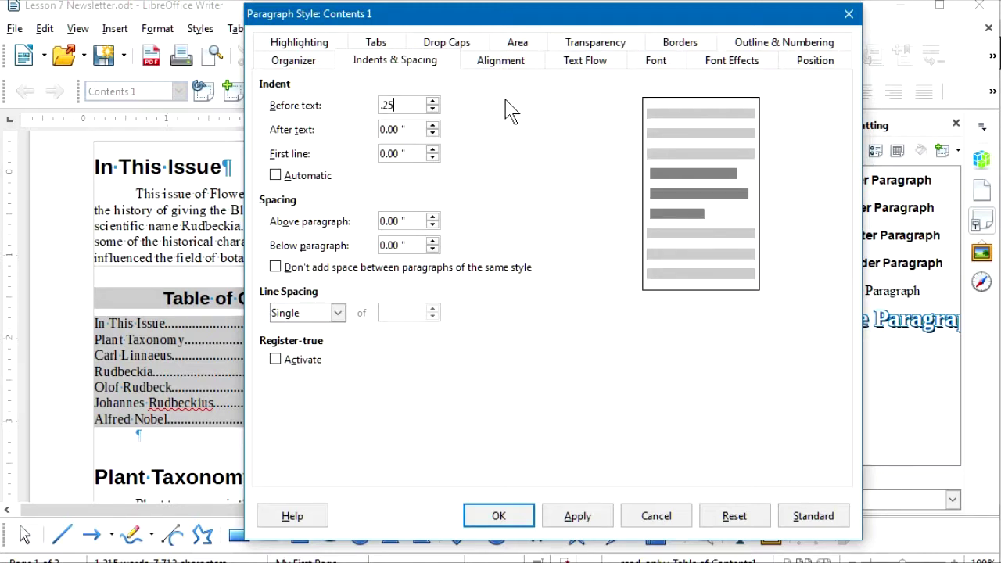
key("Tab")
type(".25")
key("Tab")
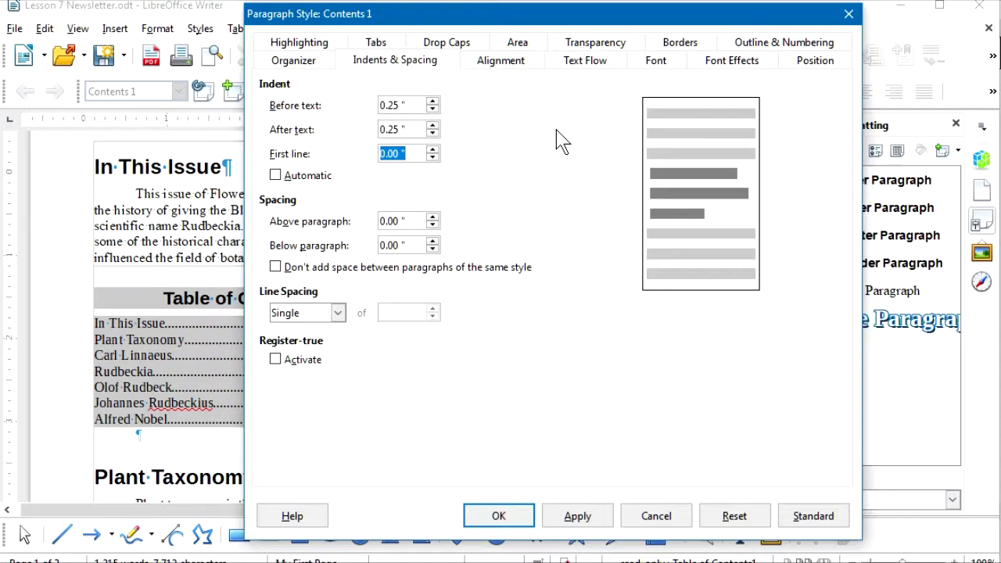
left_click(498, 517)
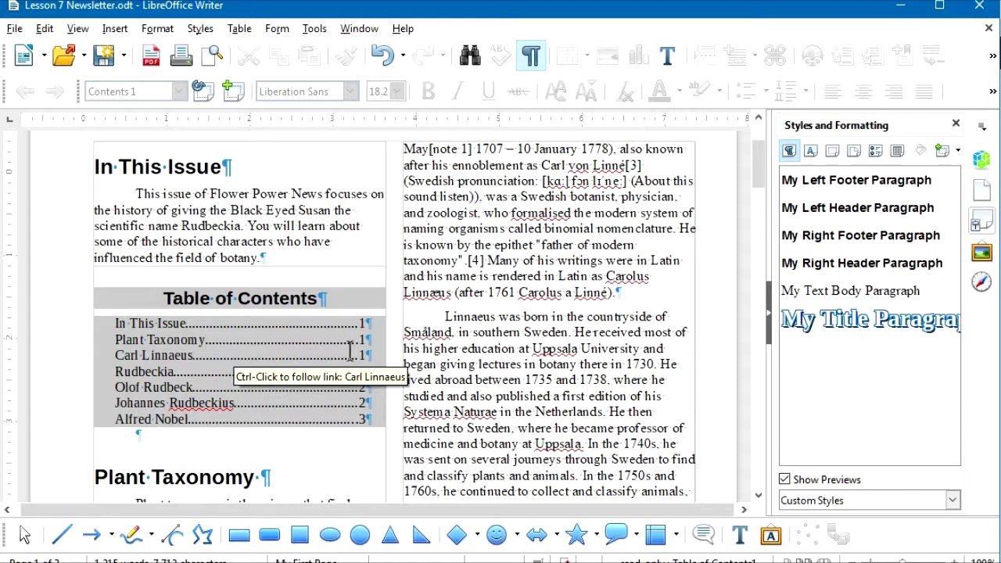
Set the font of the table of contents entries' Contents 1 style to Arial Bold at 10.5 pt and apply it
right_click(158, 338)
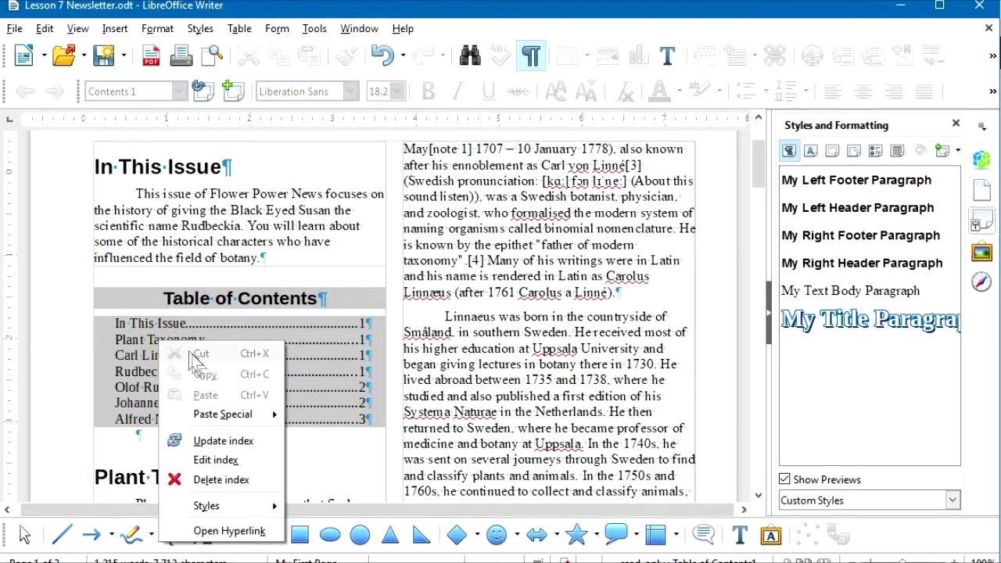
mouse_move(207, 506)
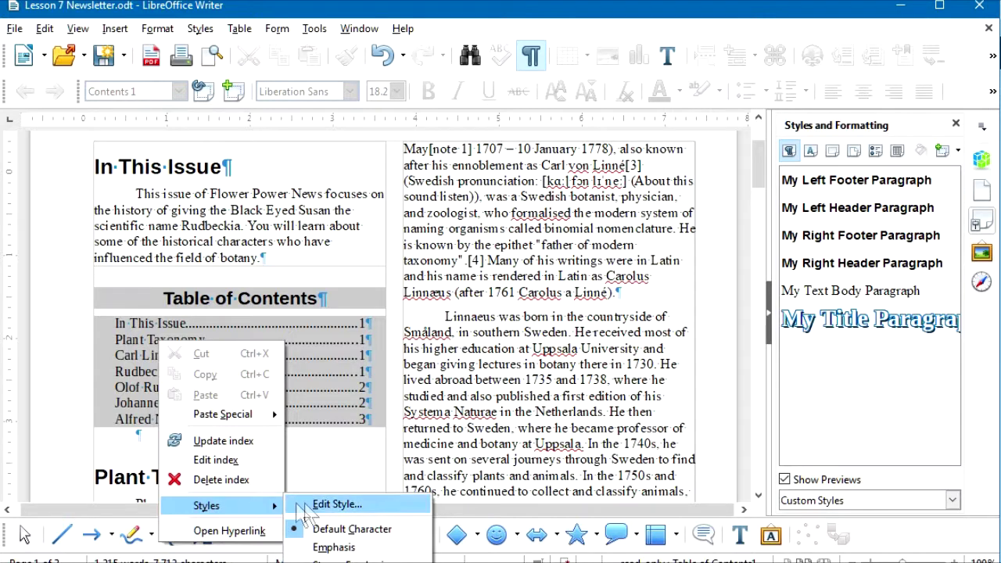
left_click(328, 505)
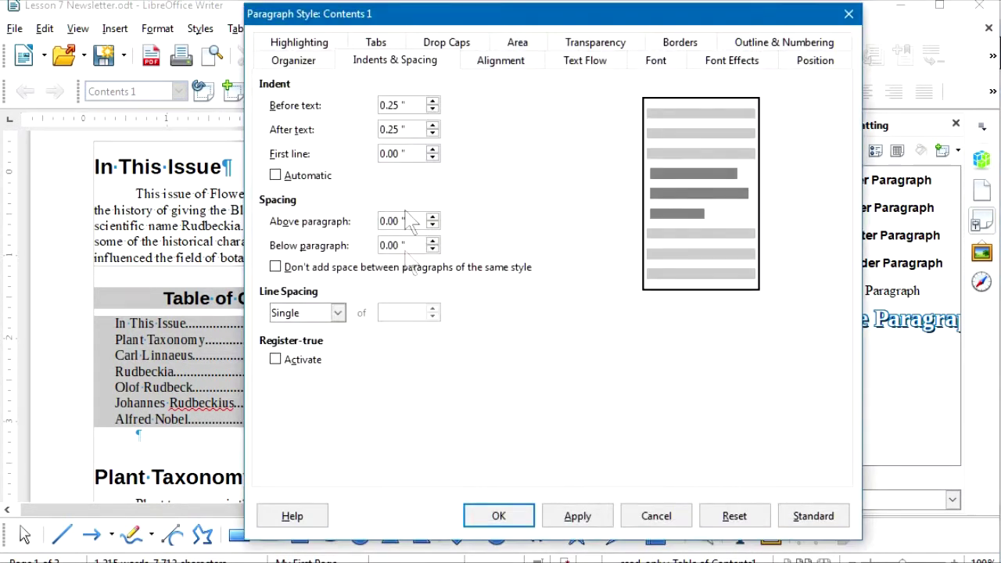
left_click(656, 61)
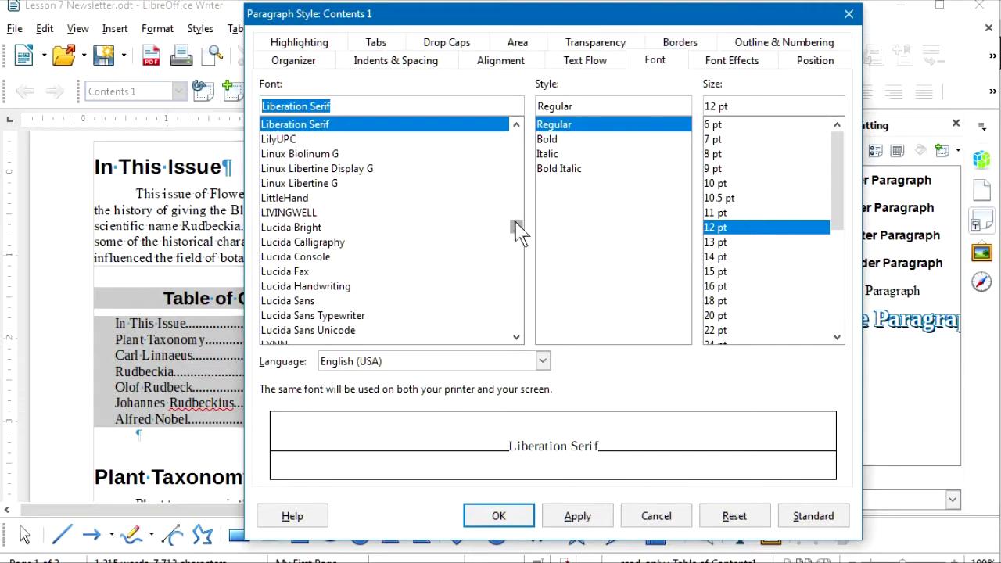
left_click_drag(517, 227, 510, 148)
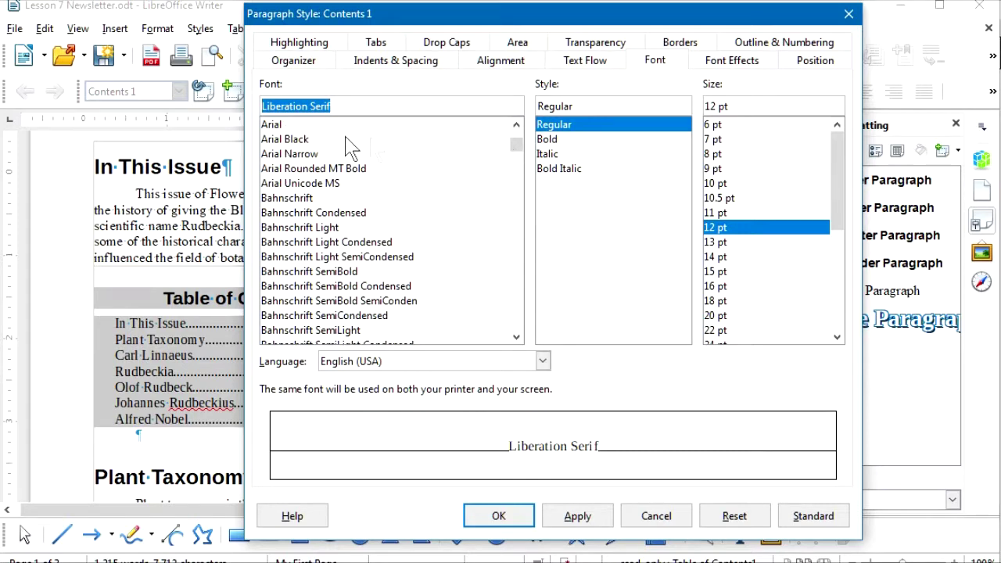
left_click(295, 127)
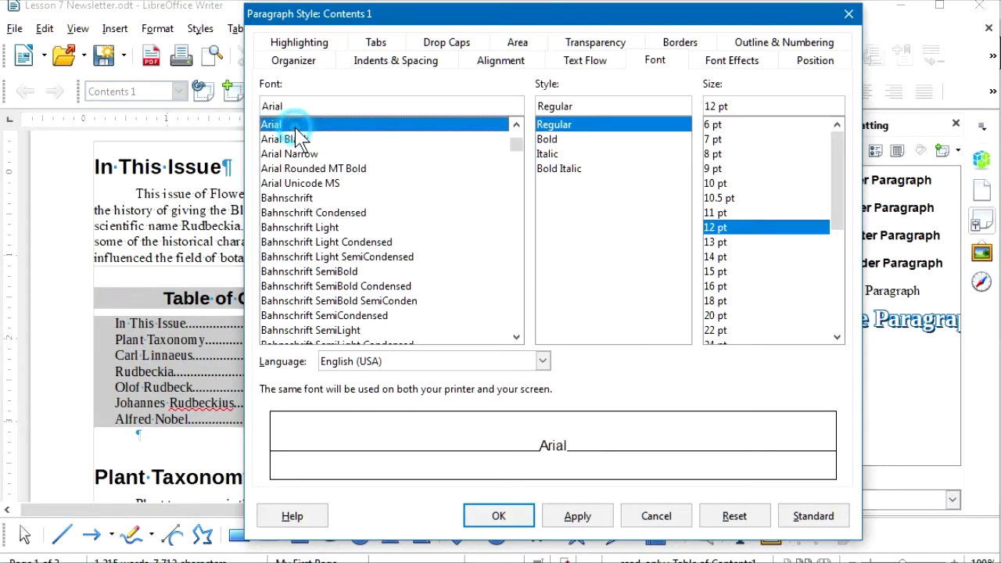
left_click(548, 141)
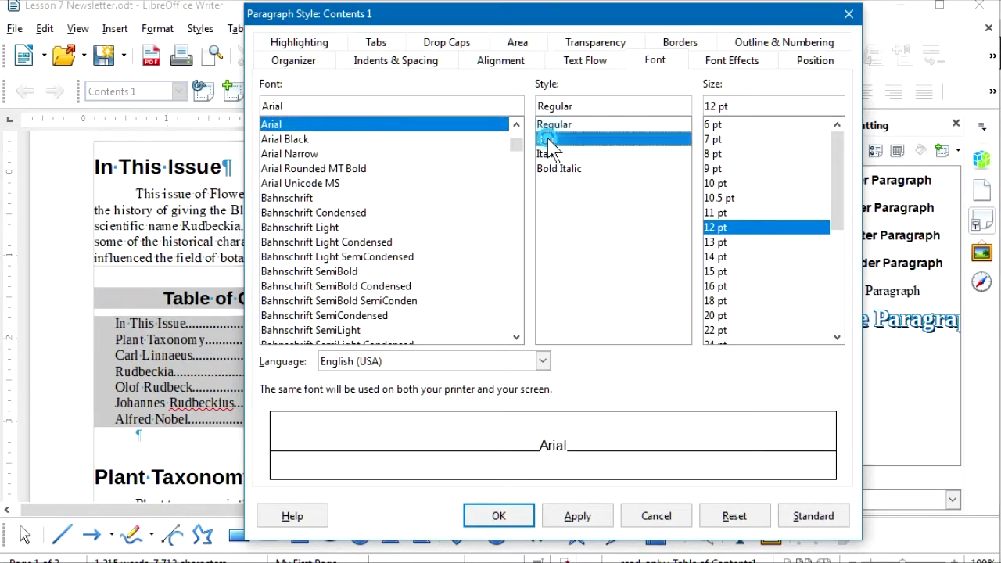
left_click(719, 200)
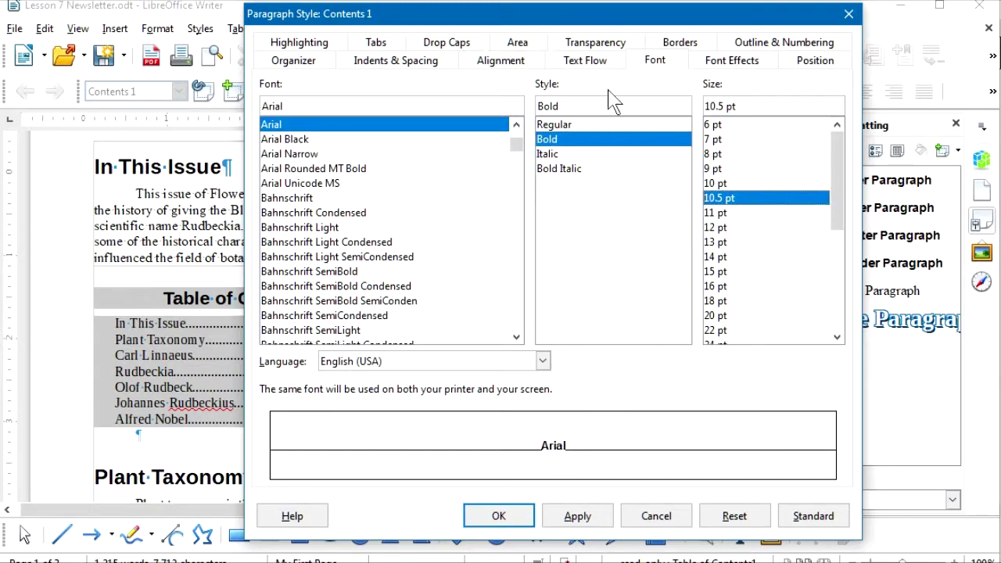
left_click_drag(585, 14, 696, 21)
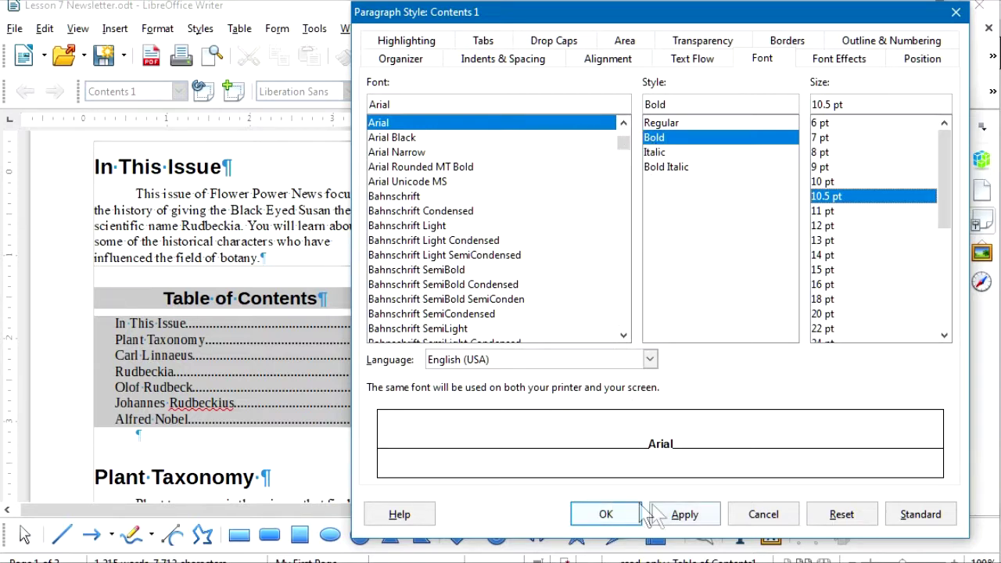
left_click(685, 516)
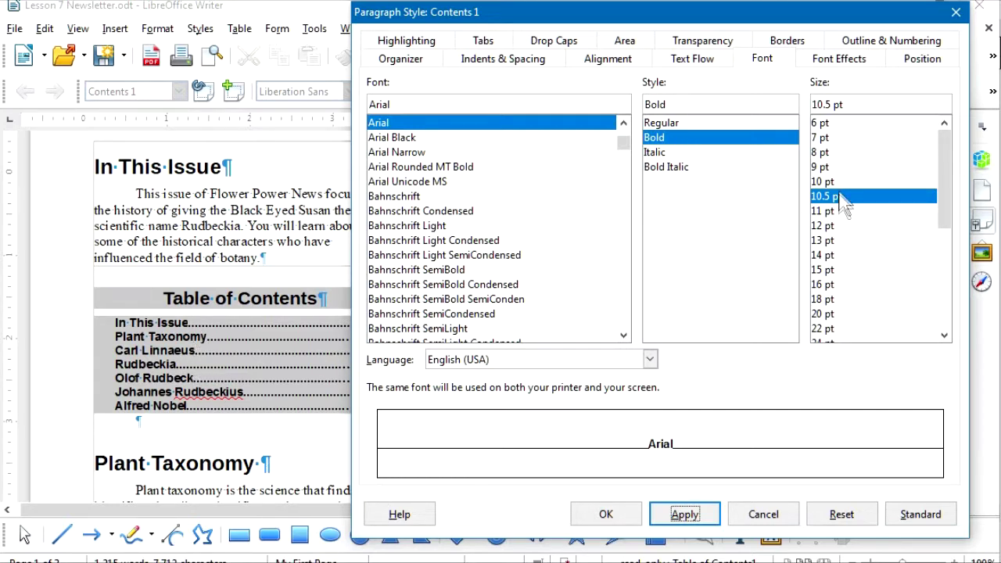
Try the Contents 1 style at 9 pt, settle on a font size of 10 pt, and accept it
left_click(820, 167)
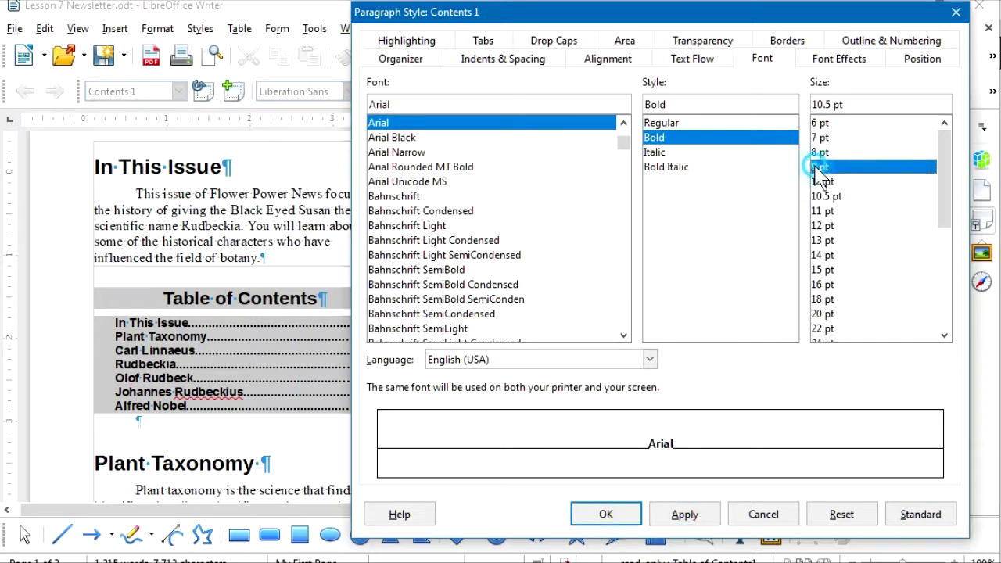
left_click(685, 516)
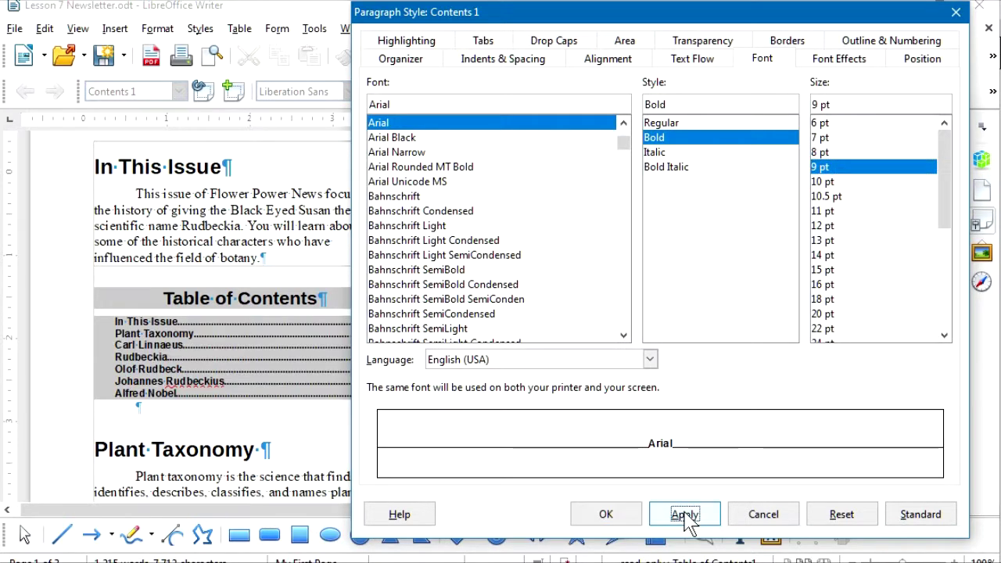
left_click(821, 183)
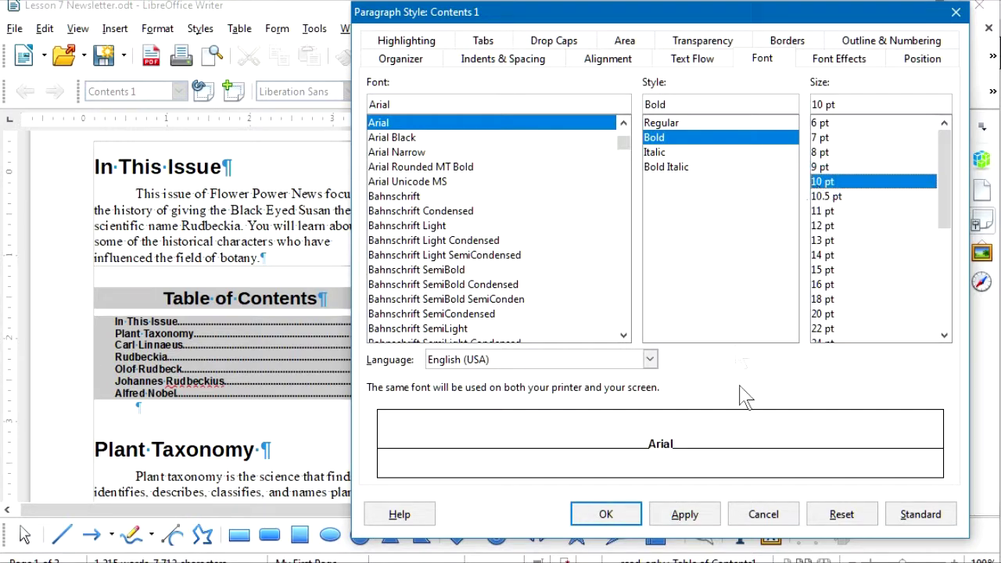
left_click(699, 518)
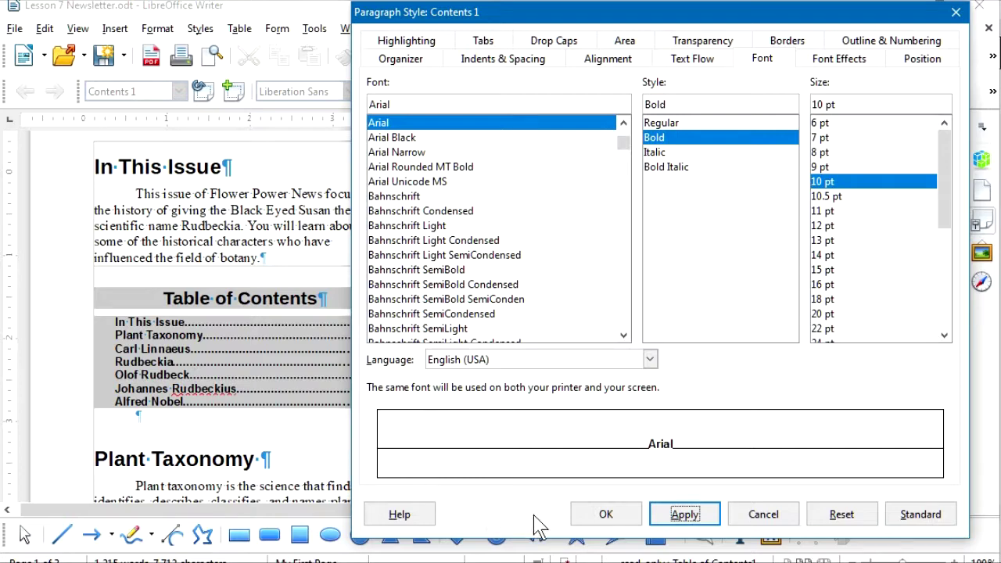
left_click(622, 516)
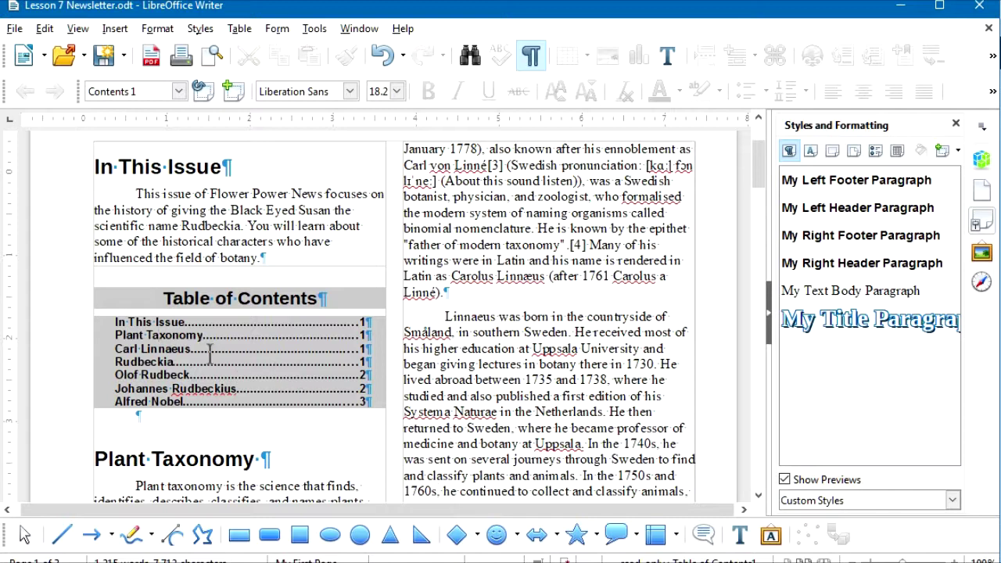
Update the table of contents index to refresh its page numbers, and repeat the update
left_click(483, 384)
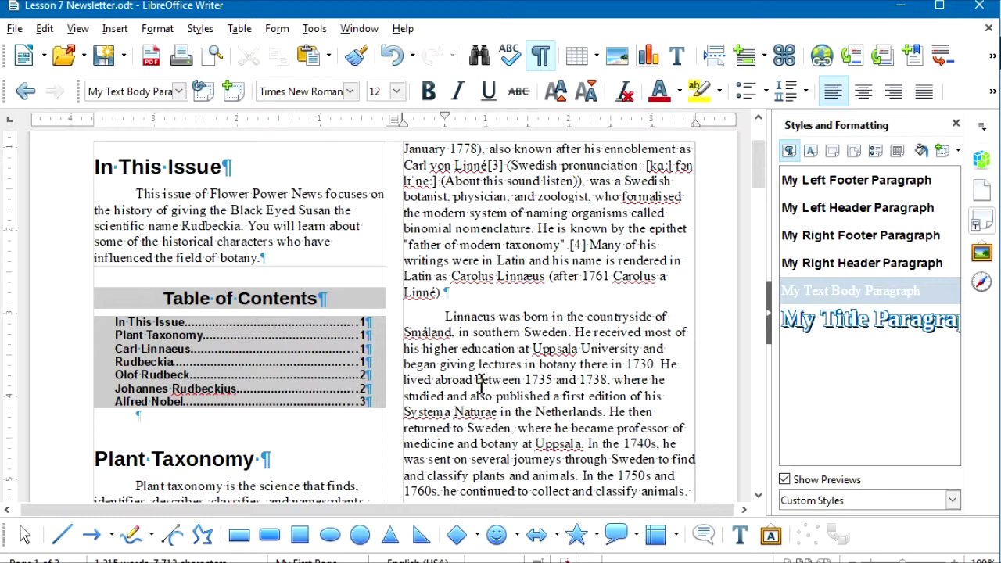
right_click(242, 345)
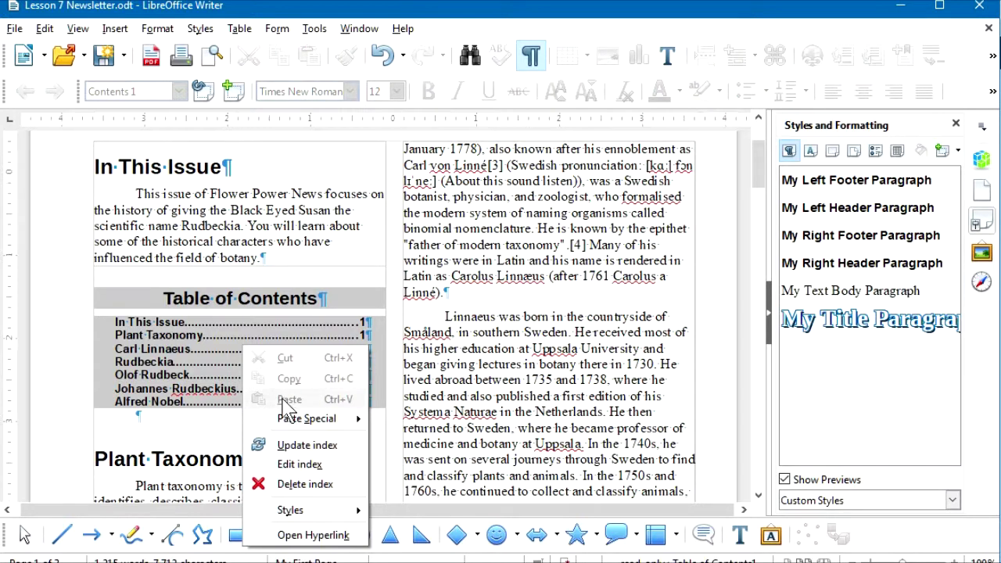
left_click(302, 445)
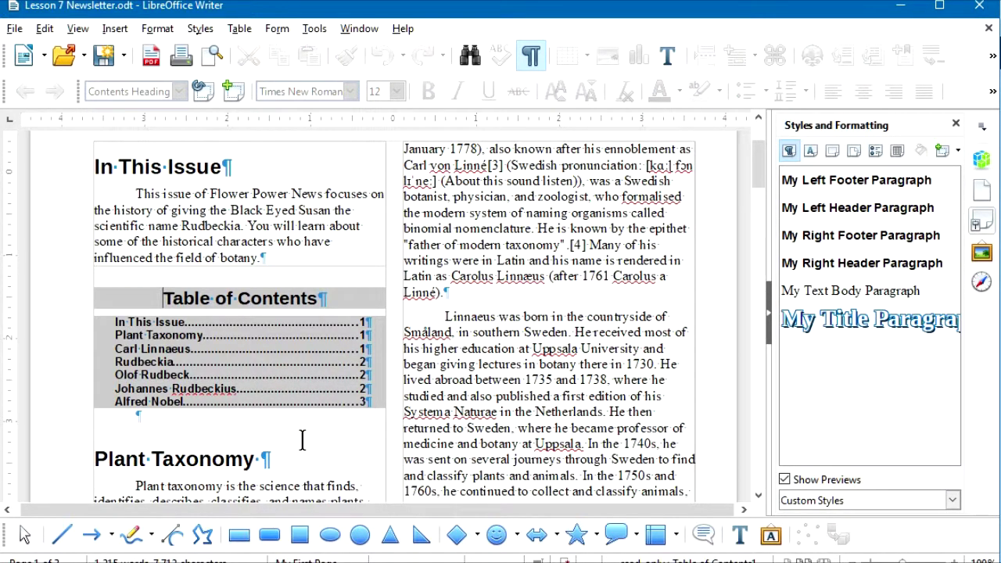
left_click(466, 383)
right_click(239, 376)
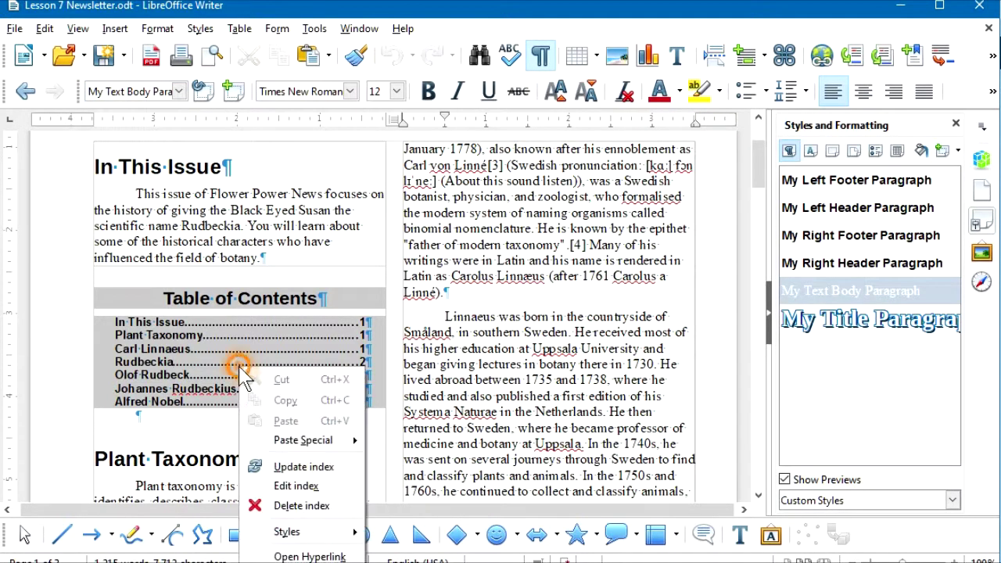
left_click(300, 468)
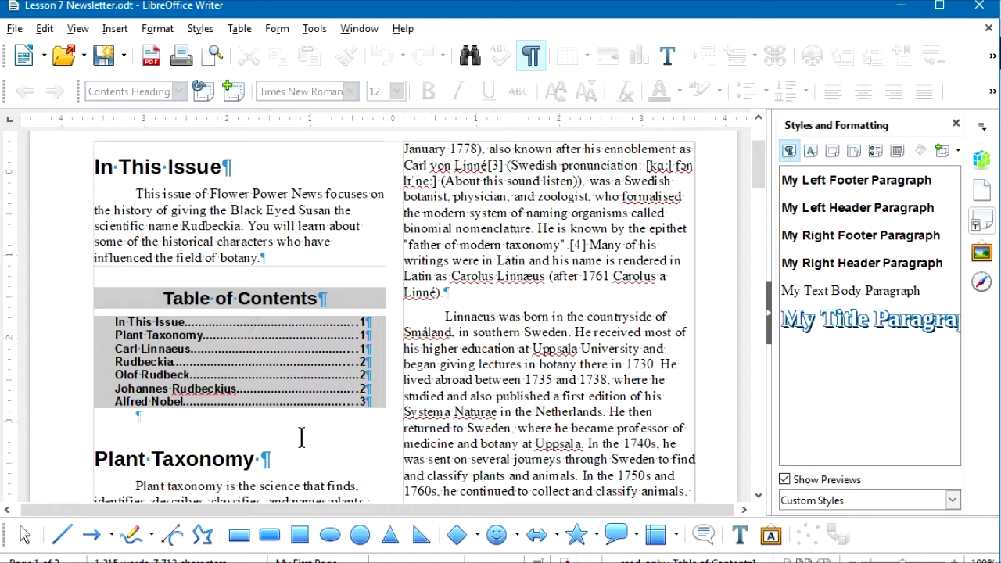
Give the Contents Heading paragraph style of the table of contents title a light green background color, hex e0efd4
right_click(282, 300)
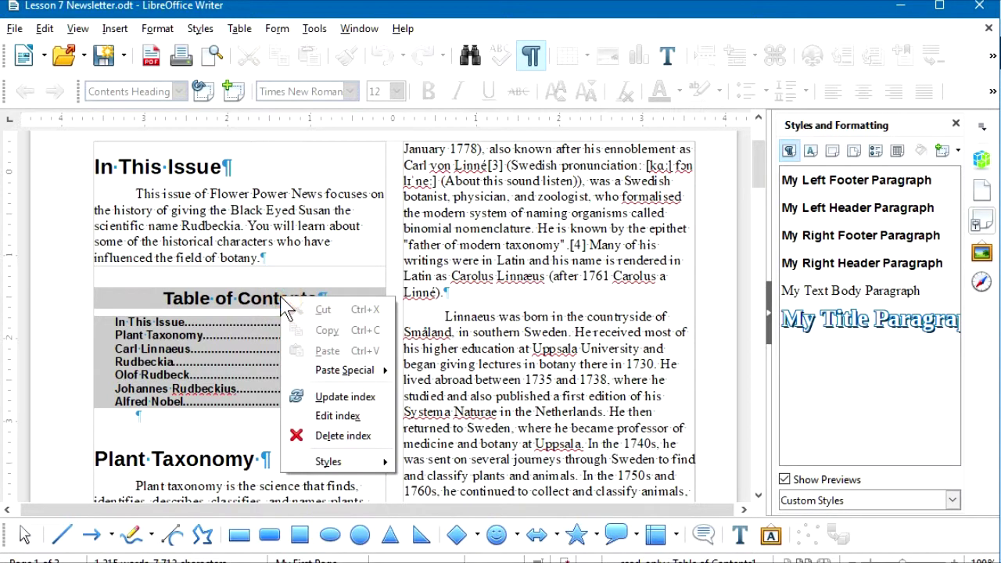
mouse_move(356, 461)
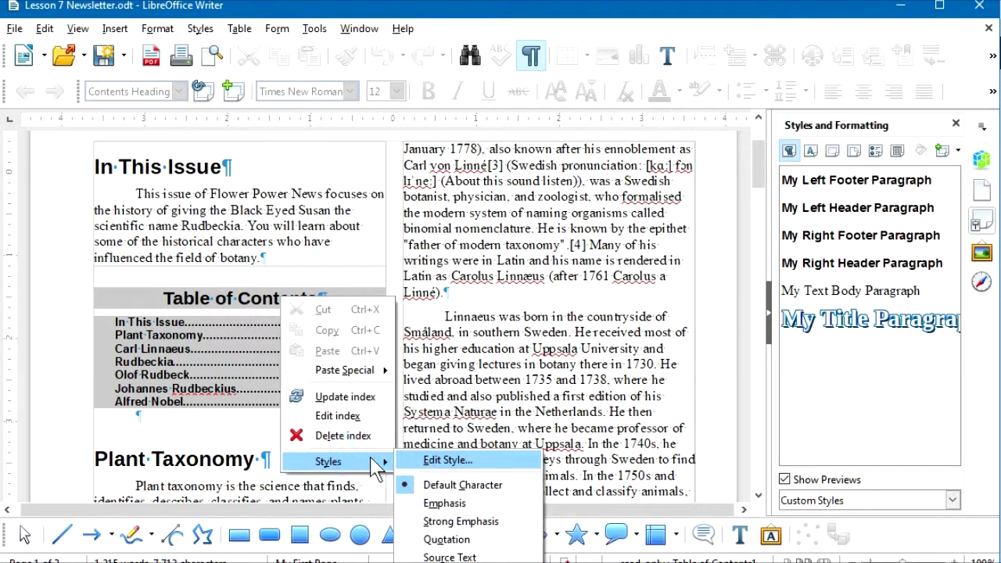
left_click(451, 461)
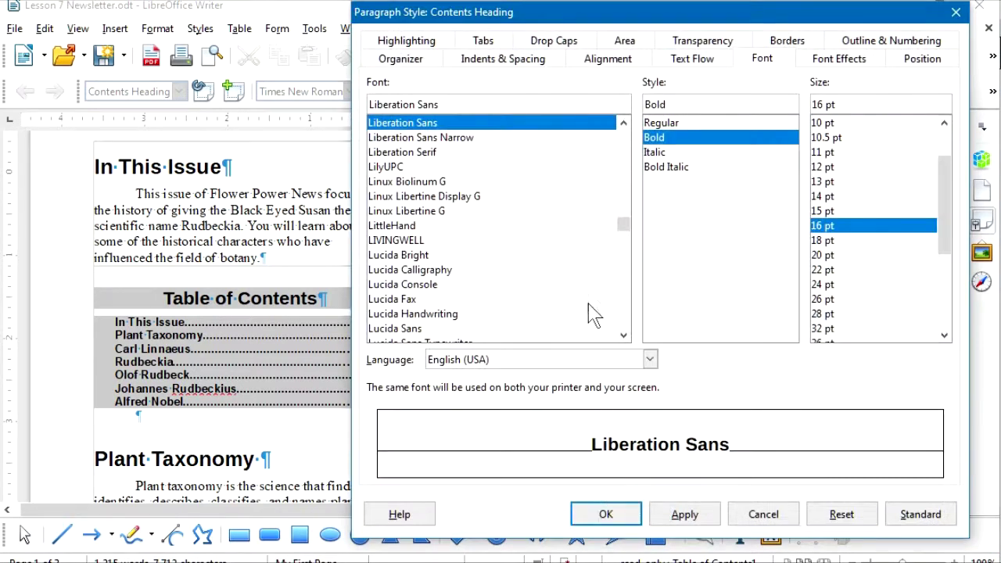
left_click(623, 40)
left_click(545, 97)
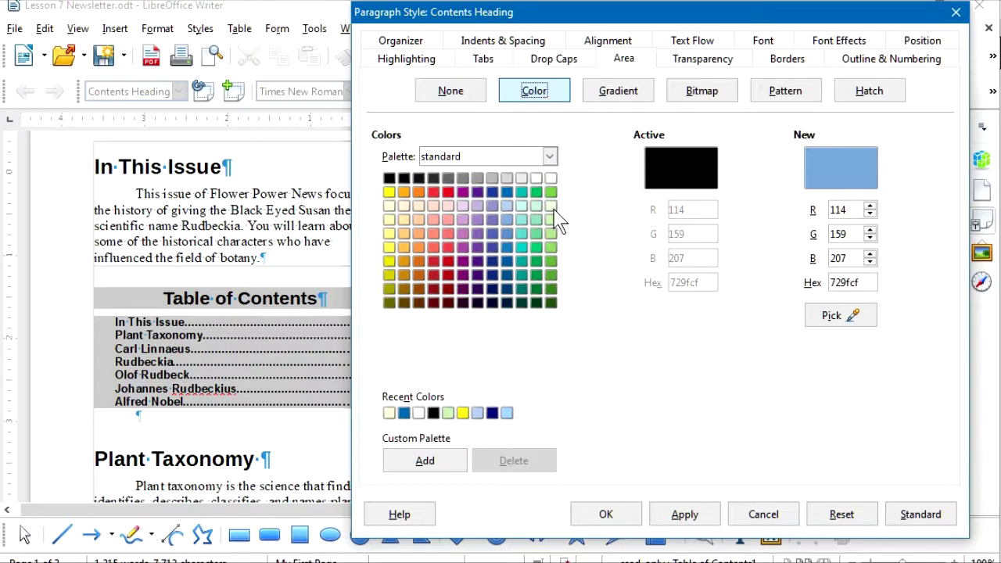
left_click(552, 207)
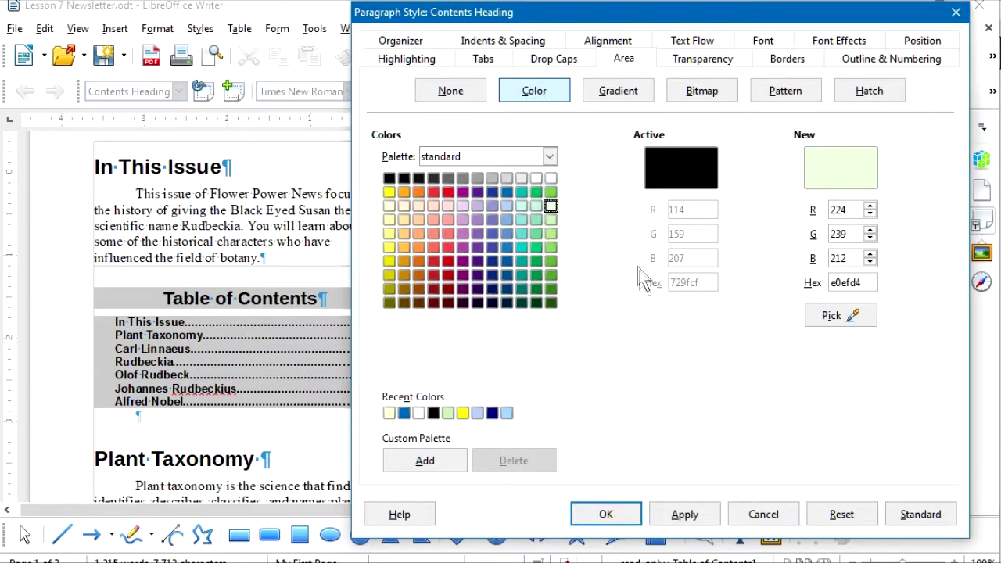
left_click(606, 514)
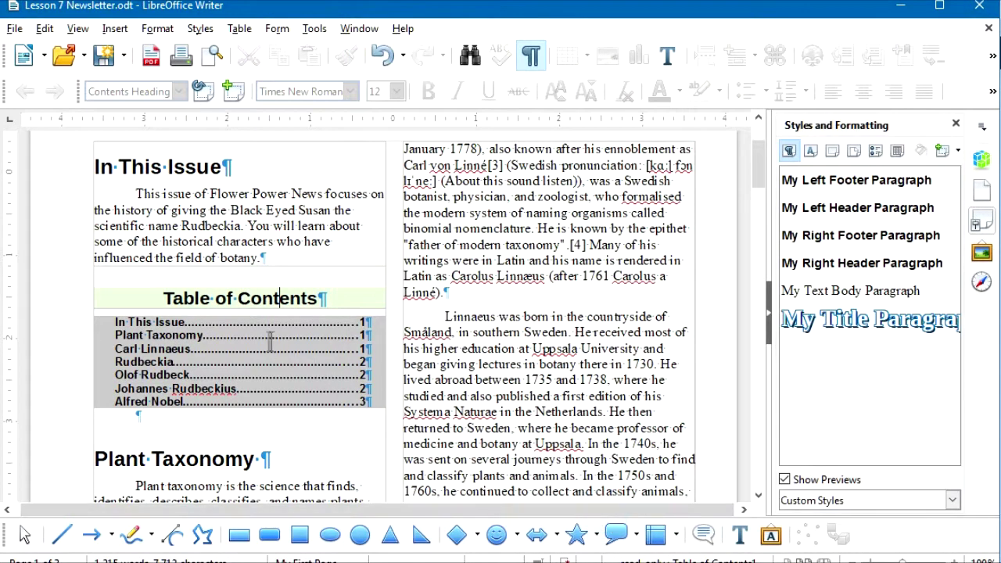
Give the Contents 1 style of the table of contents entries a light green background, hex e0efd4, and check the newsletter in print preview
right_click(242, 335)
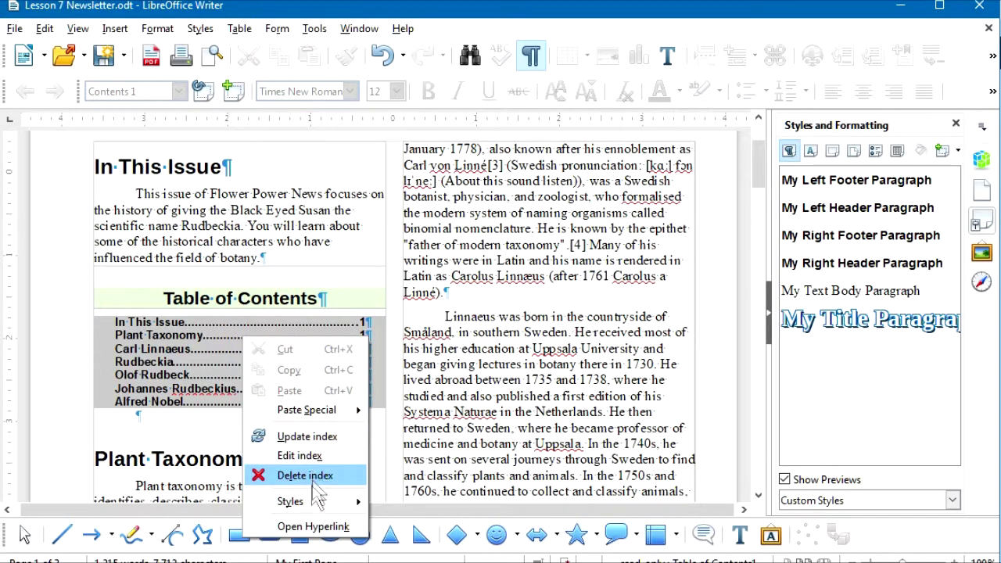
mouse_move(310, 498)
left_click(418, 499)
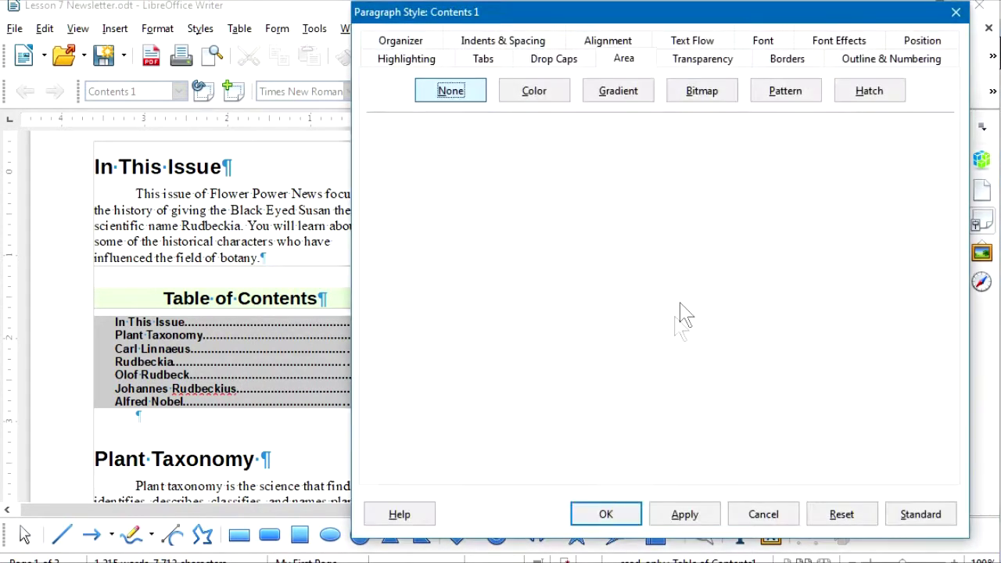
left_click(536, 93)
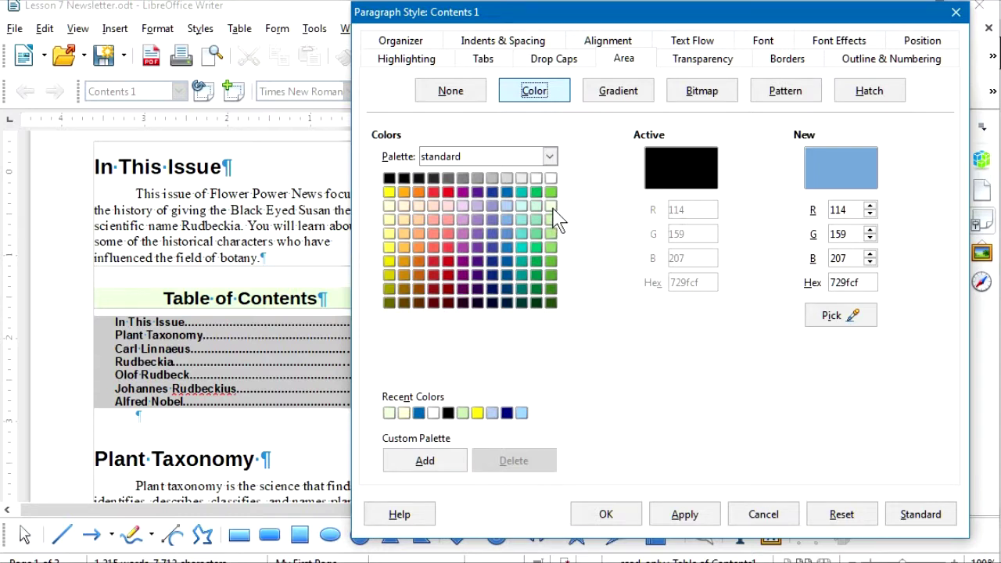
left_click(551, 206)
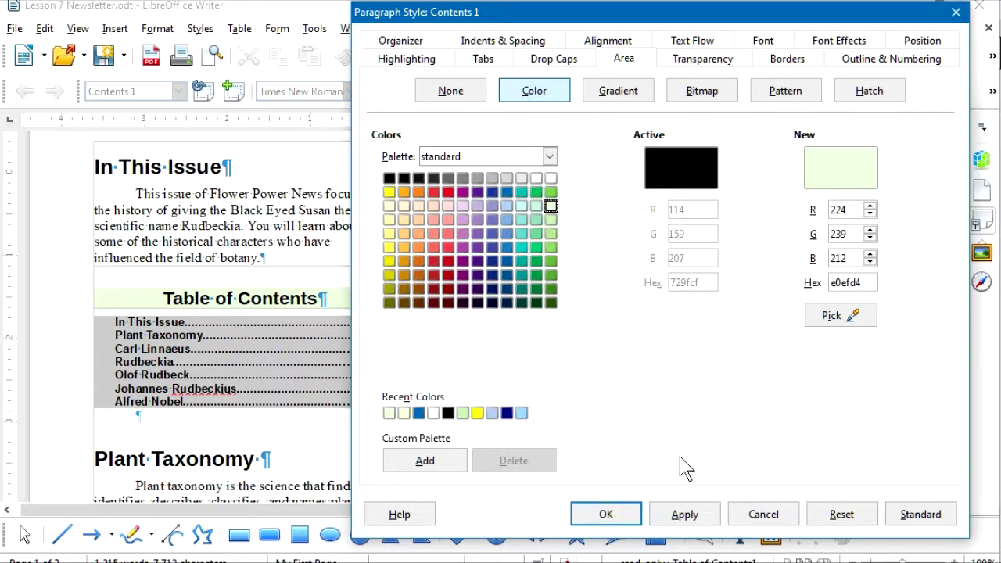
left_click(621, 516)
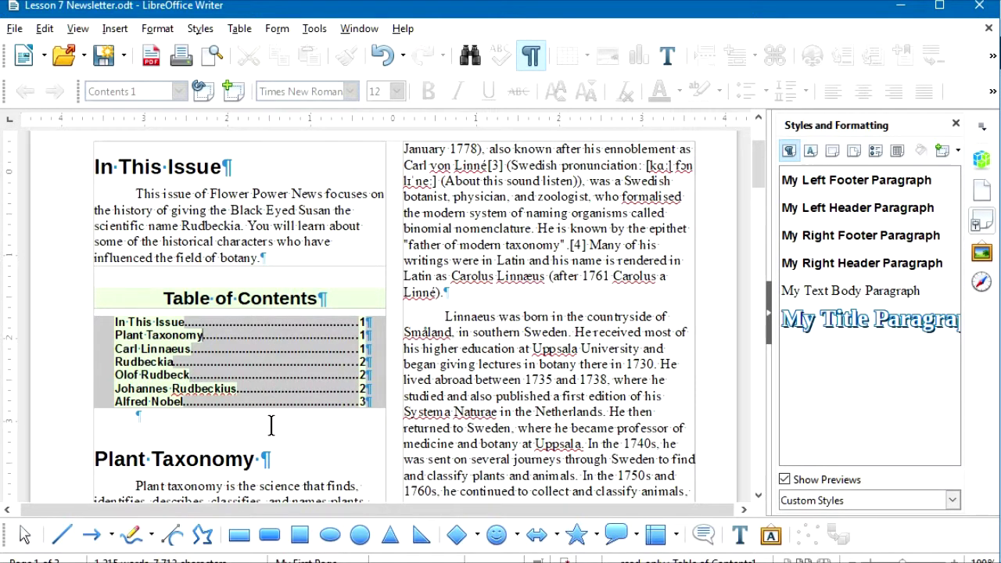
left_click(212, 57)
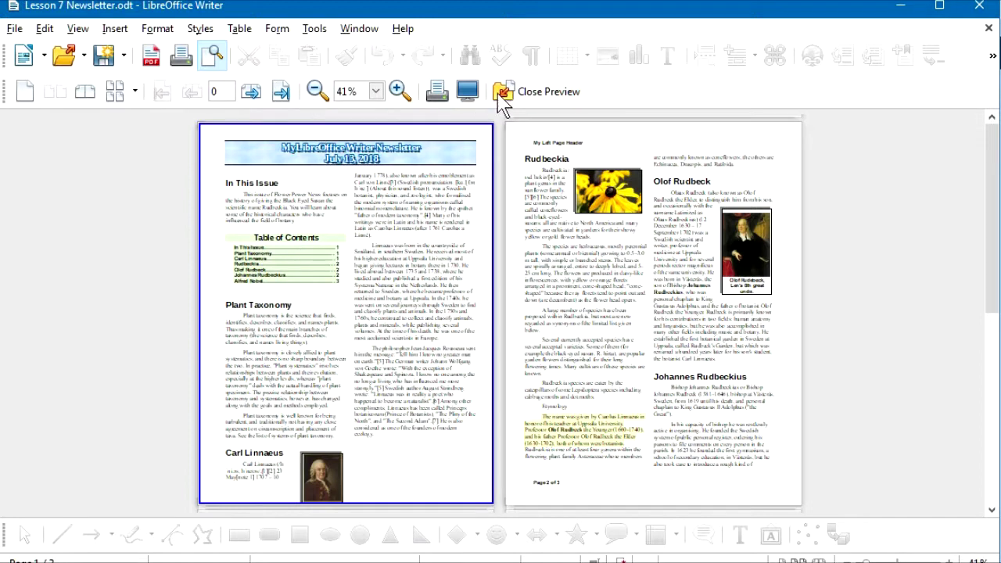
left_click(212, 66)
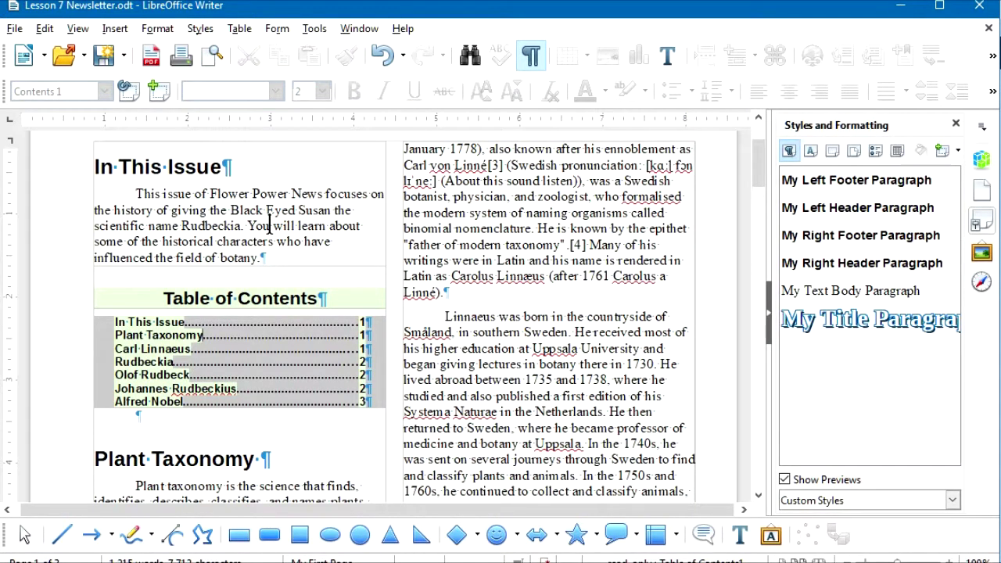
Edit the My Left Header Paragraph style of the page 2 header to have top and bottom borders only
key("ctrl+Home")
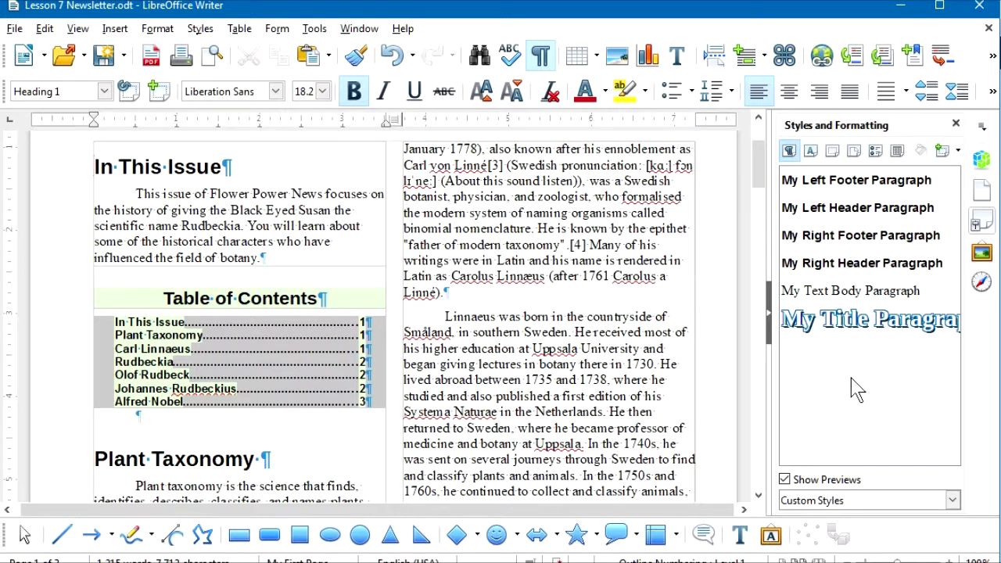
key("ctrl+Page_Up")
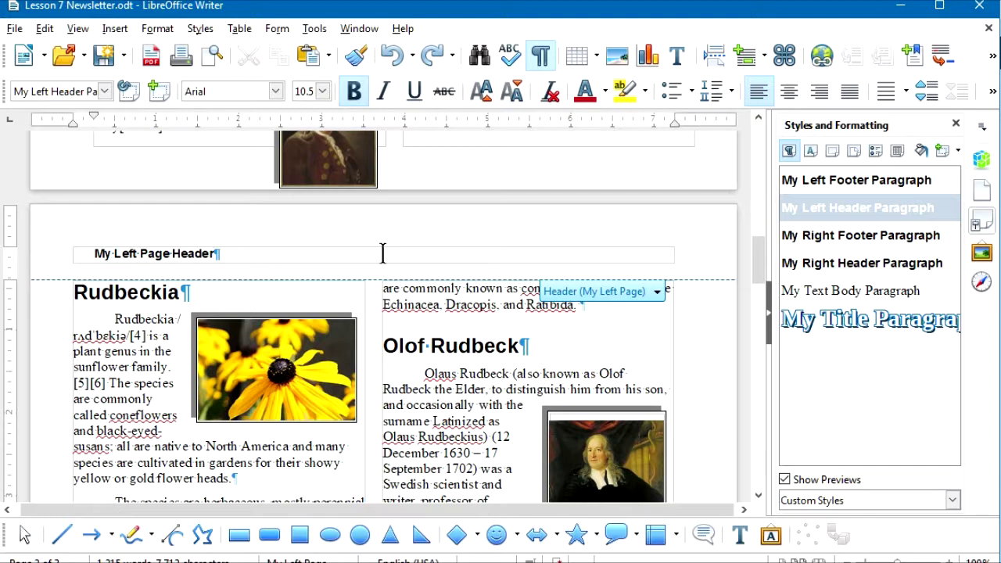
right_click(192, 252)
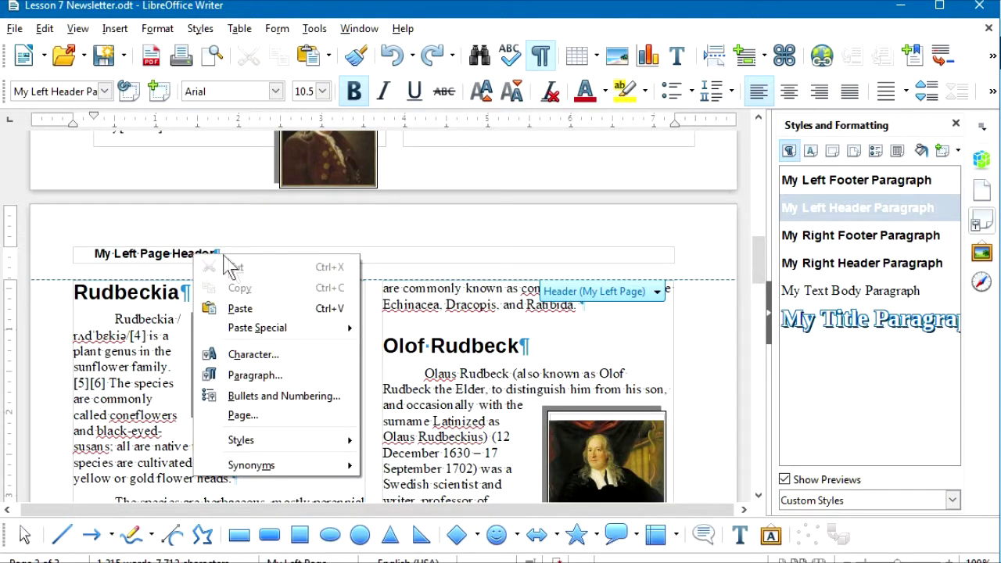
mouse_move(260, 441)
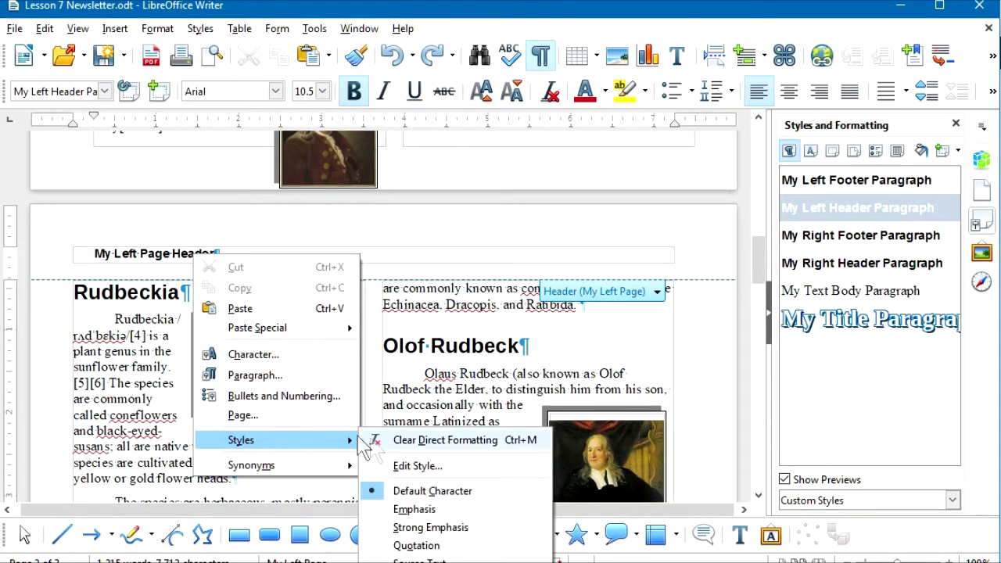
left_click(425, 466)
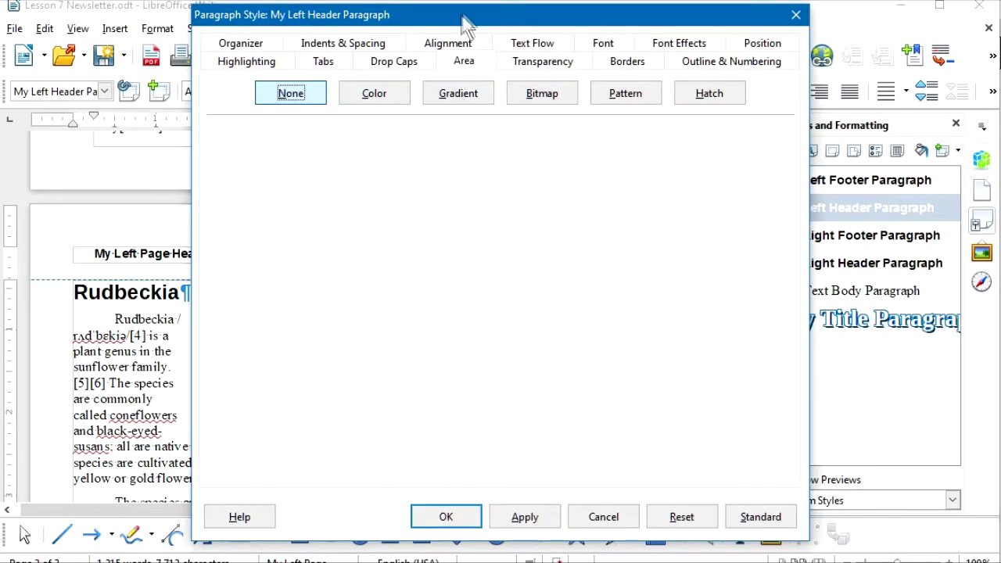
left_click_drag(470, 20, 445, 22)
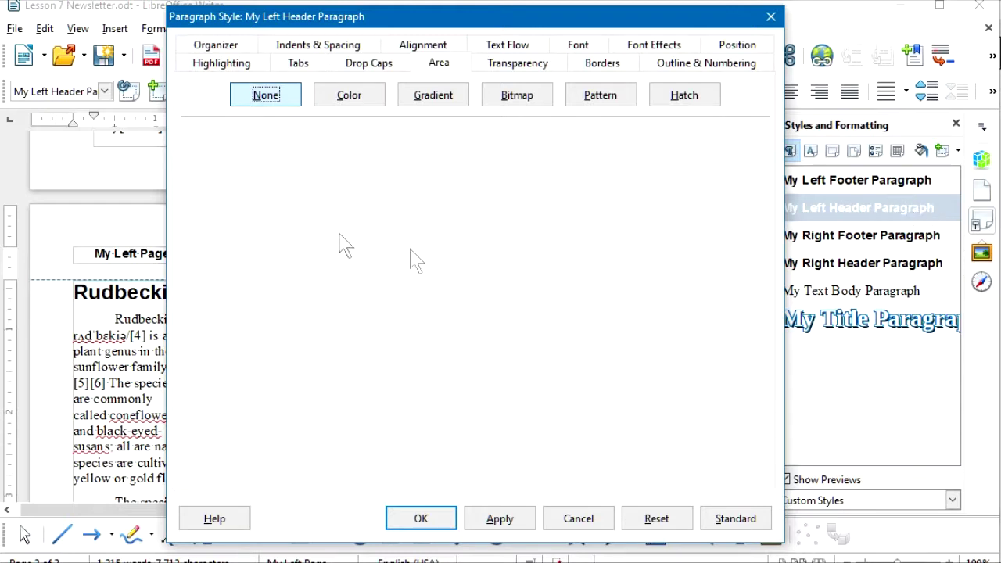
left_click(319, 47)
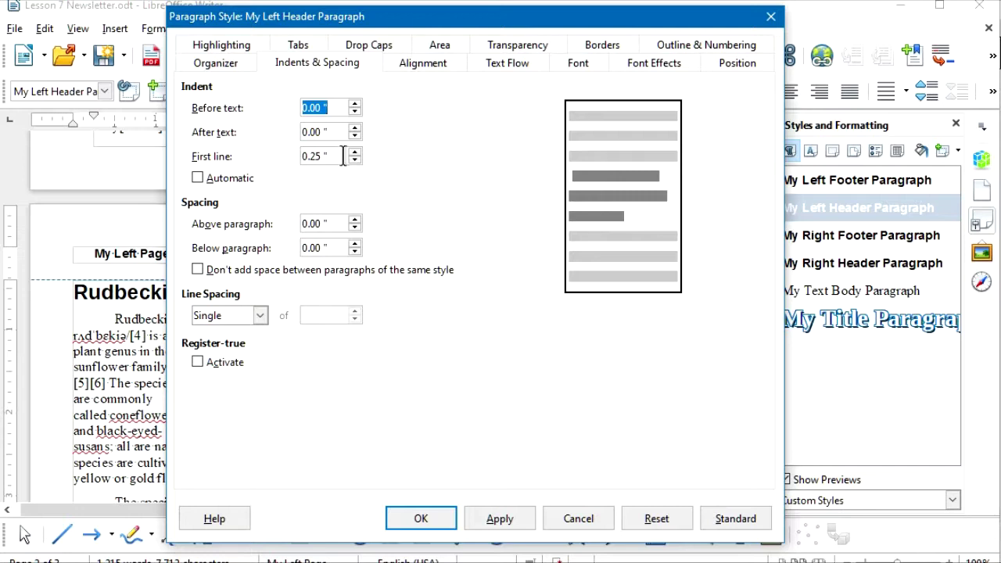
left_click(603, 45)
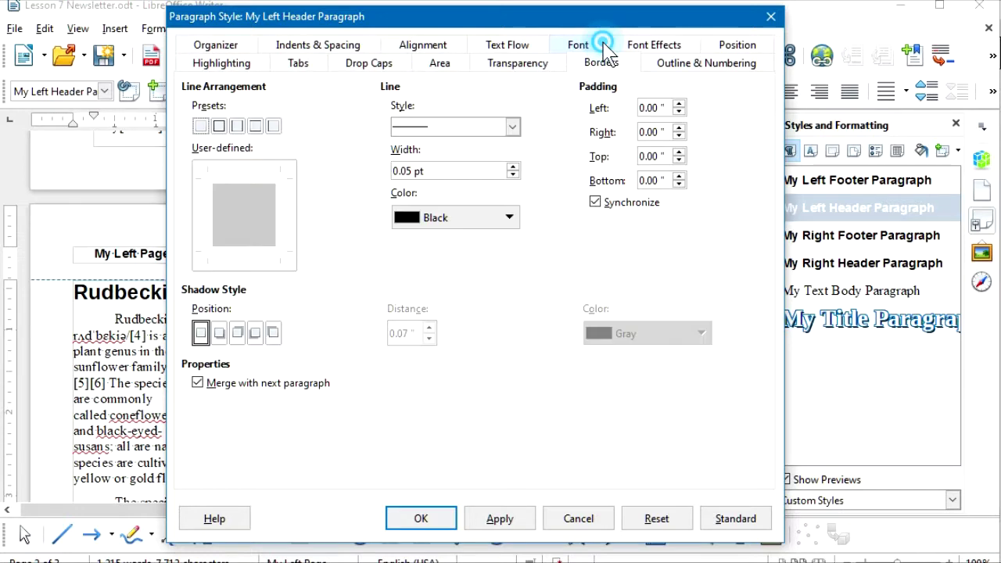
left_click(255, 127)
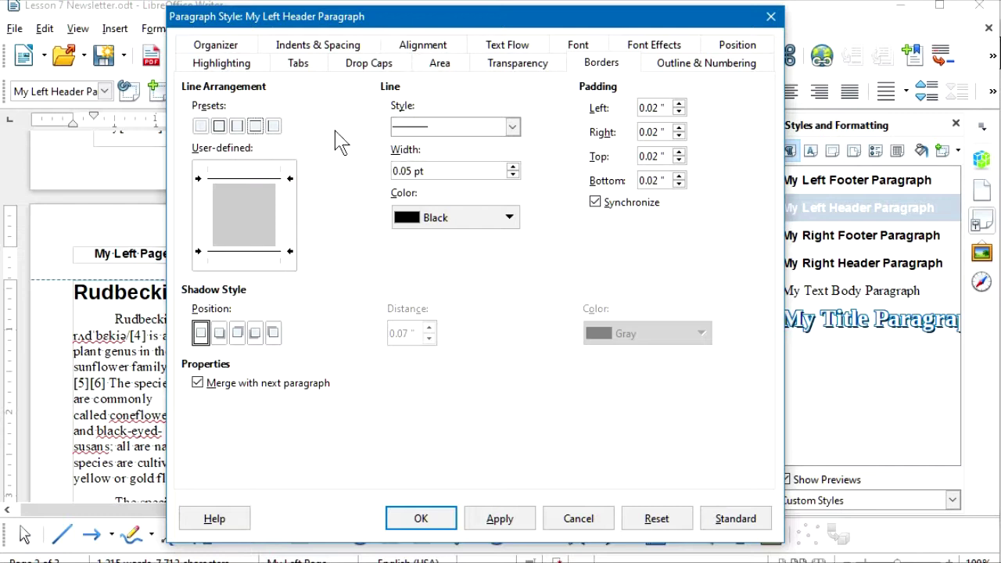
Fill the background of the My Left Header Paragraph style with the Sky bitmap and accept the style changes
left_click(437, 66)
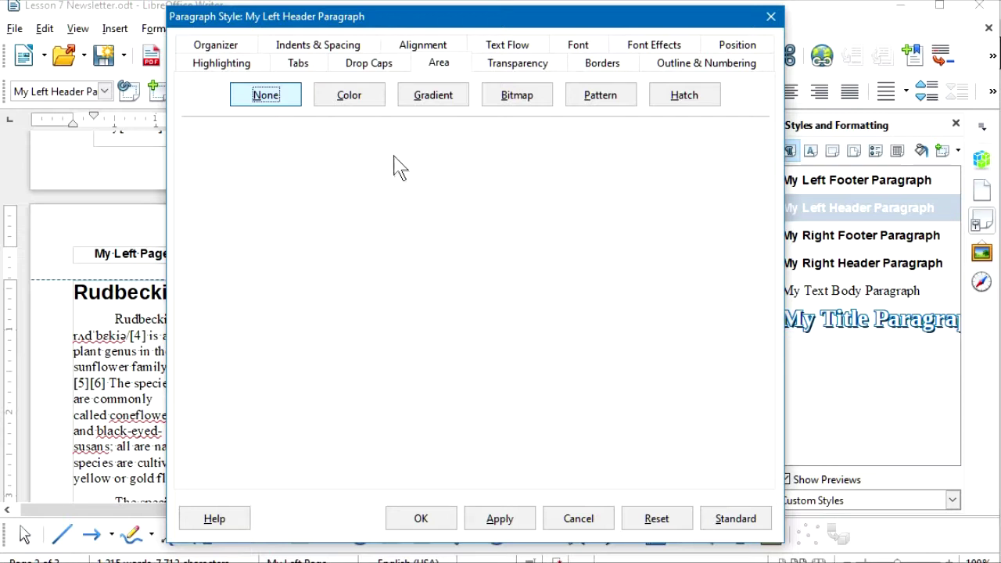
left_click(506, 102)
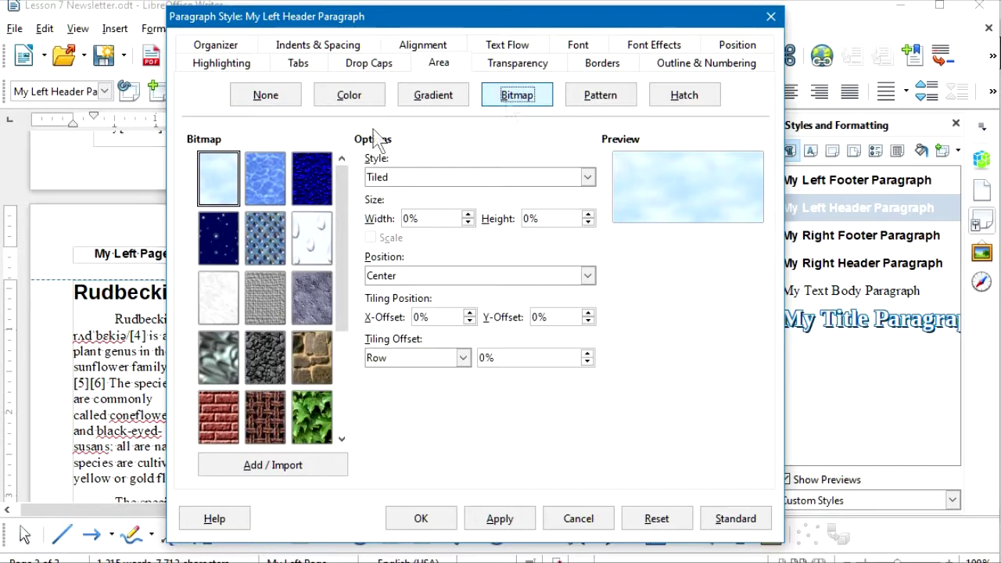
left_click(219, 187)
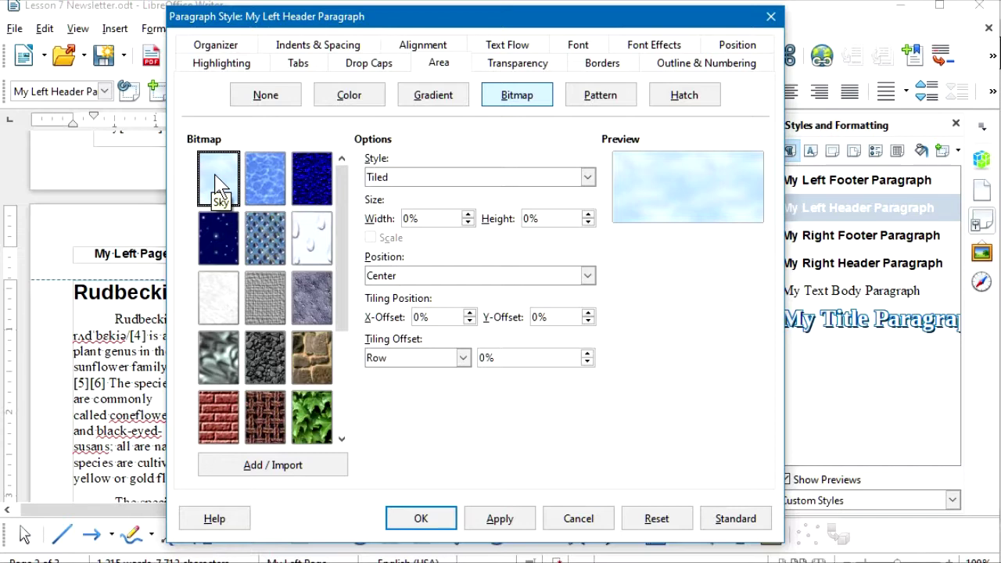
left_click(421, 519)
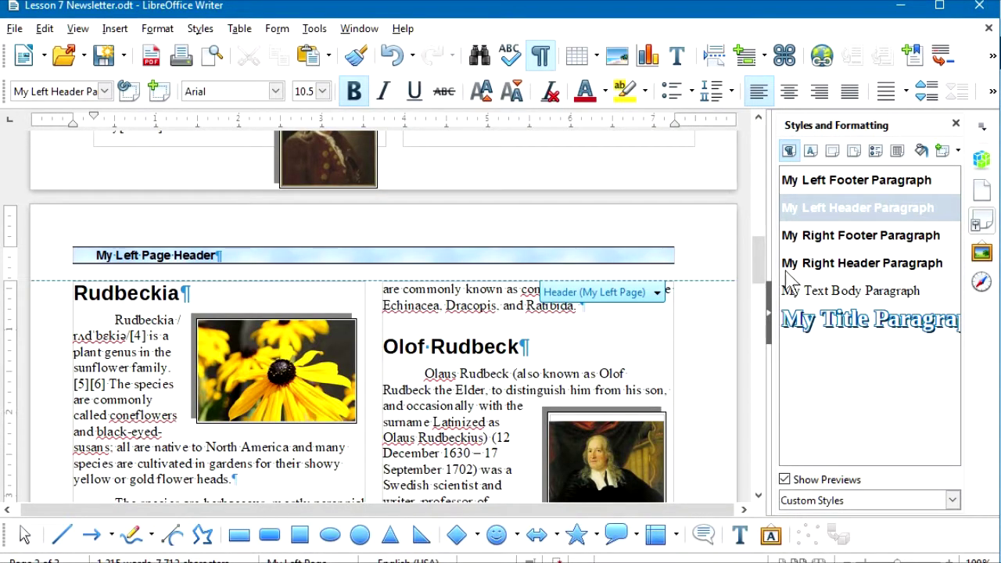
Edit the My Right Header Paragraph style of the page 3 header to use the Sky bitmap as its background
left_click_drag(759, 259, 756, 382)
left_click(531, 266)
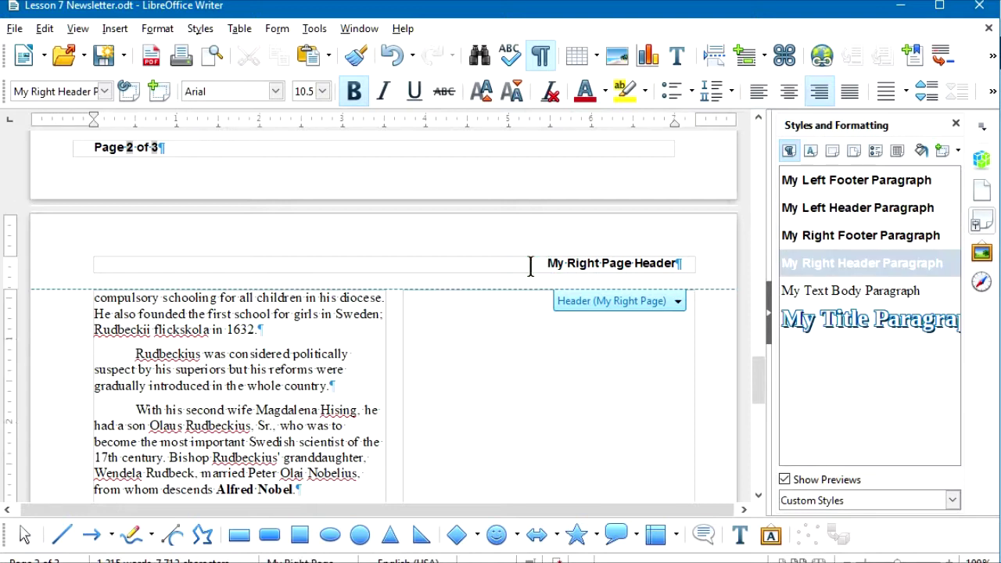
right_click(530, 266)
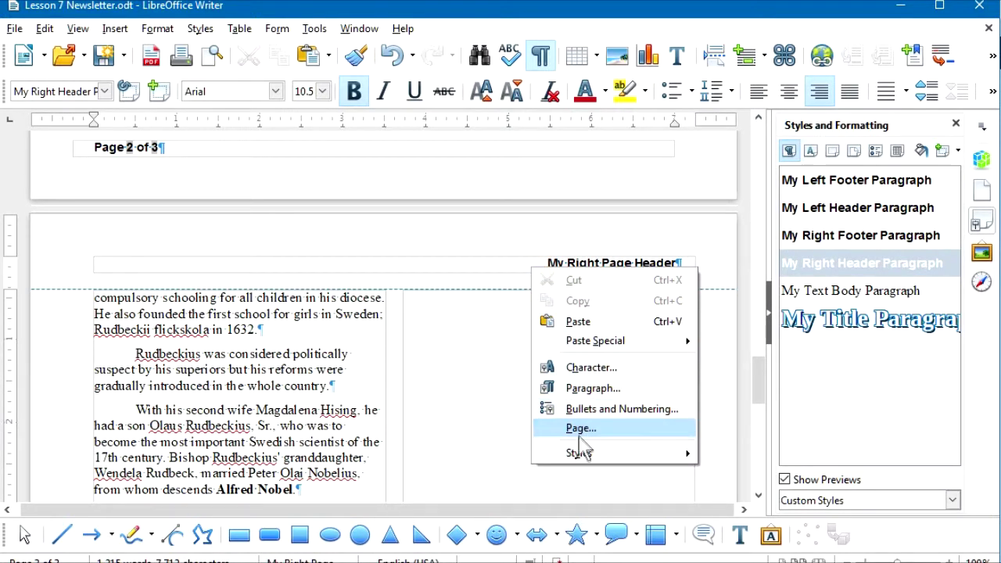
mouse_move(578, 453)
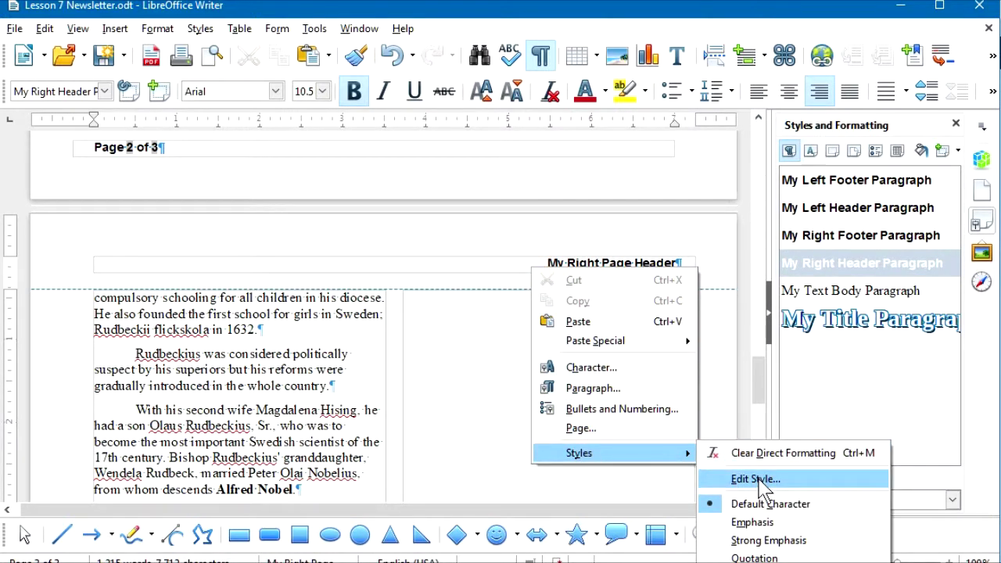
left_click(752, 455)
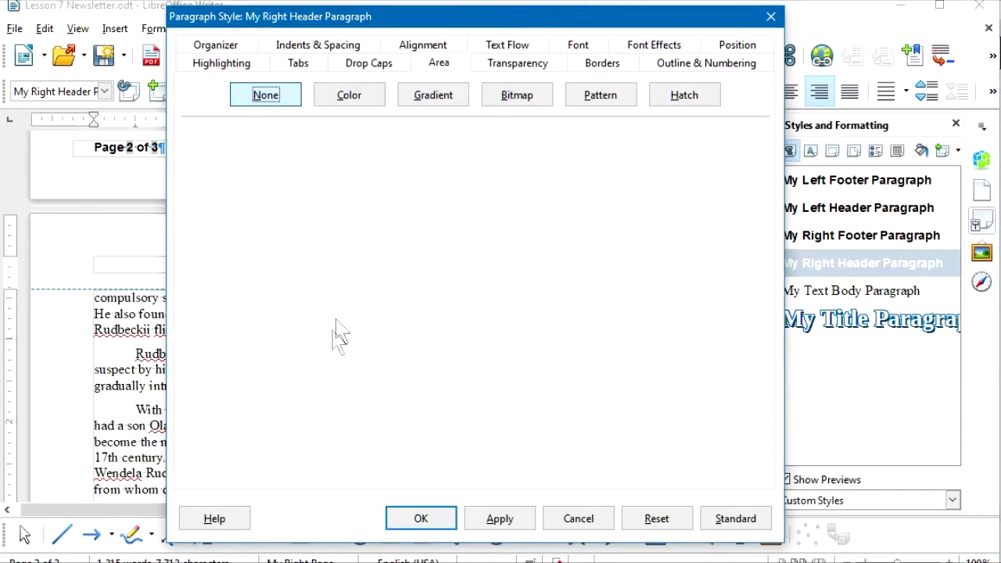
left_click(510, 97)
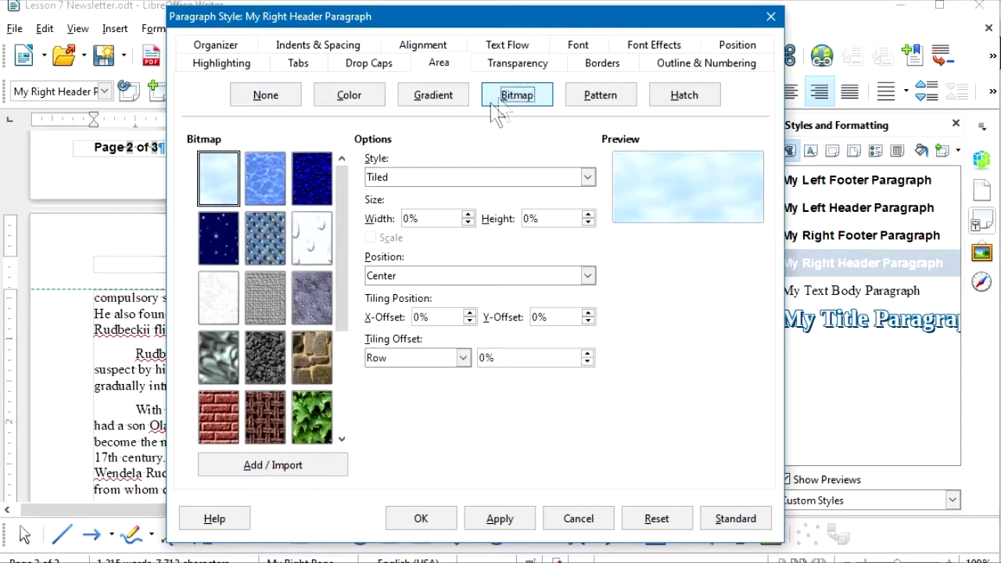
left_click(211, 186)
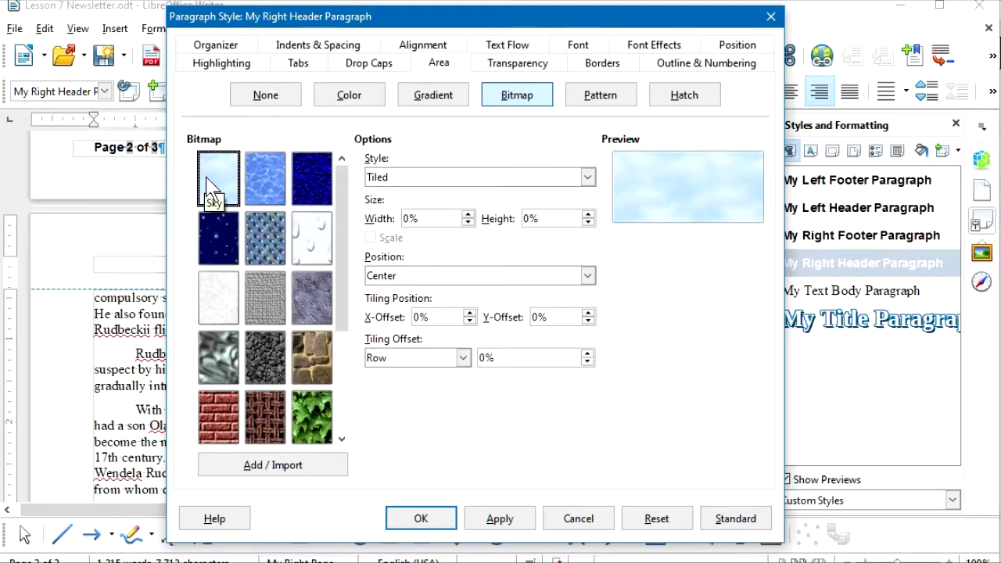
Add top and bottom borders only to the My Right Header Paragraph style, check its indents, and accept the changes
left_click(605, 69)
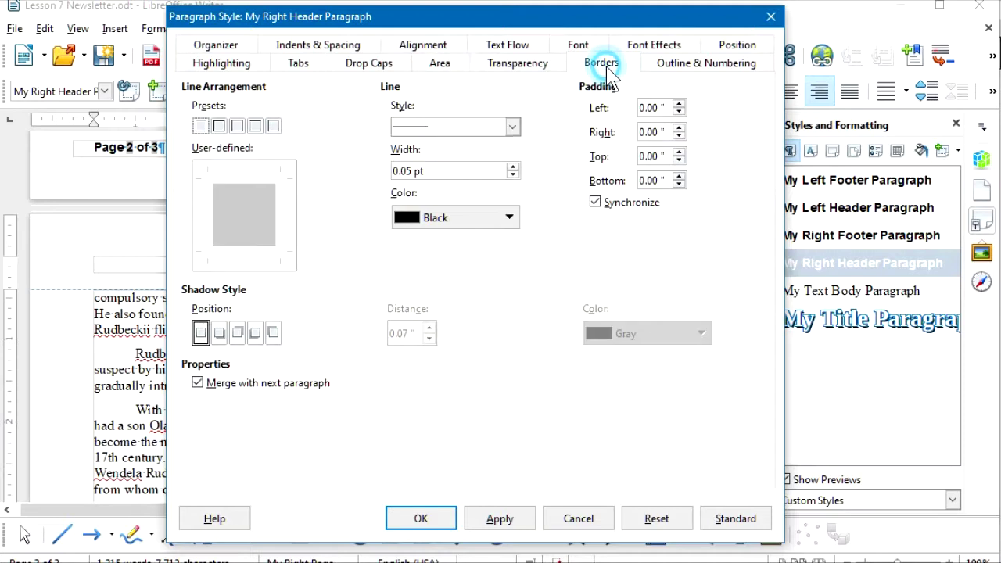
left_click(255, 127)
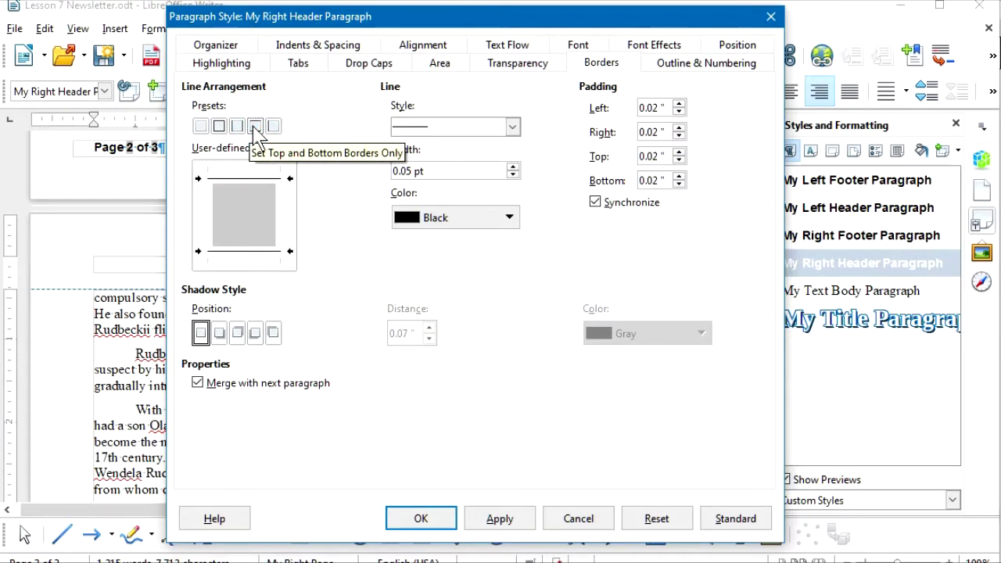
left_click(325, 46)
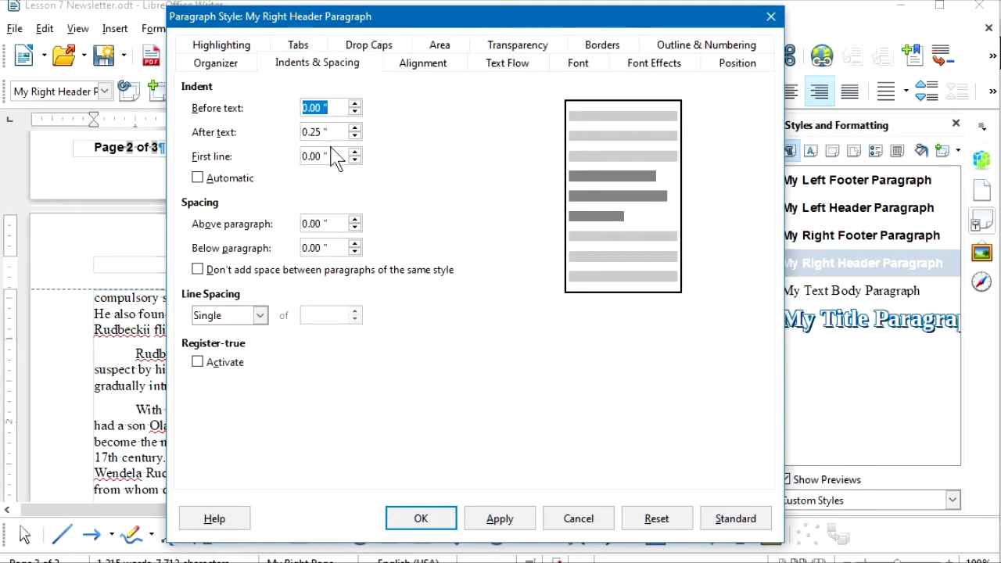
left_click(424, 519)
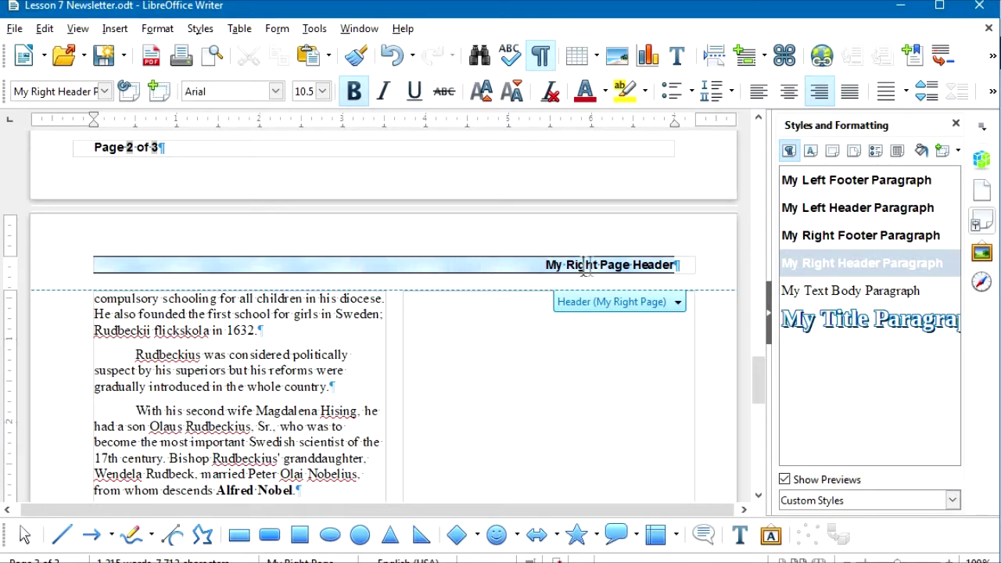
Edit the My Right Header Paragraph style of the page 3 header to have an after-text indent of 0 and accept the change
left_click(685, 266)
right_click(526, 265)
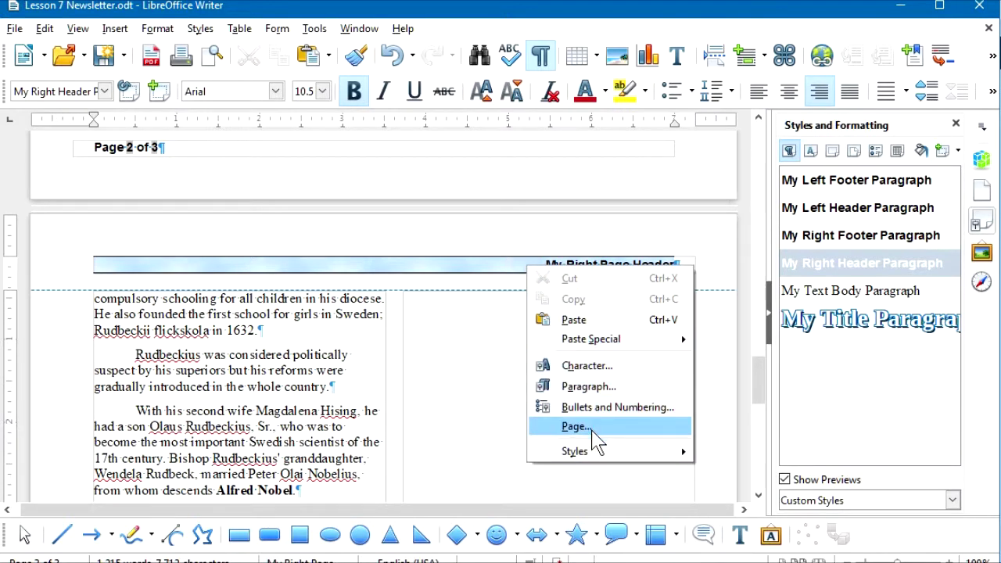
mouse_move(594, 452)
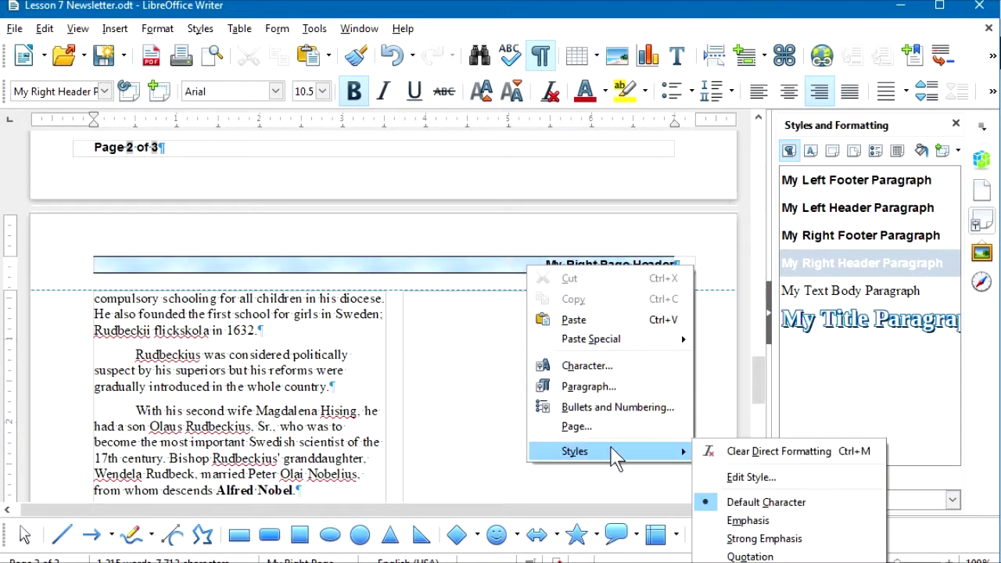
left_click(735, 476)
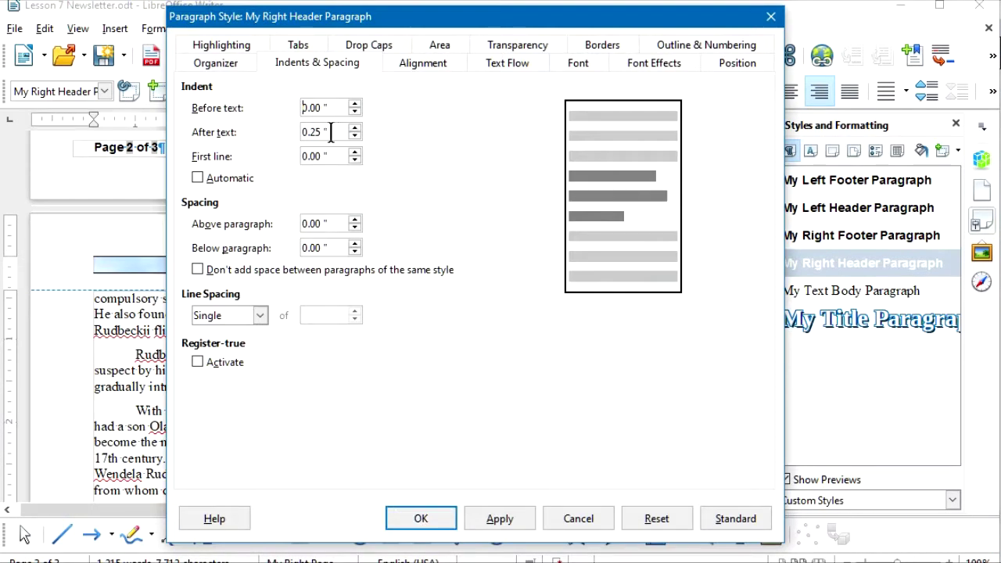
left_click_drag(331, 132, 290, 130)
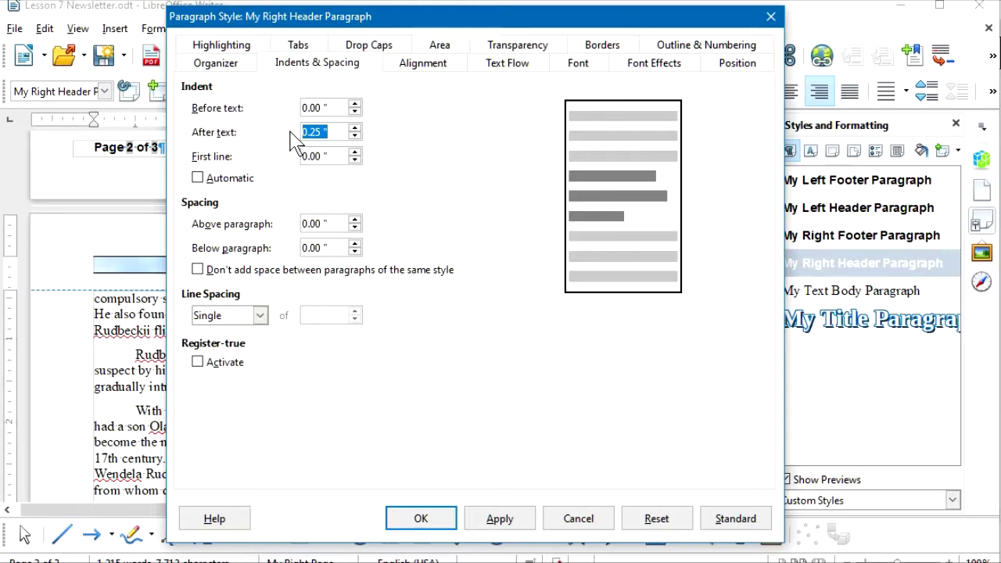
type("0")
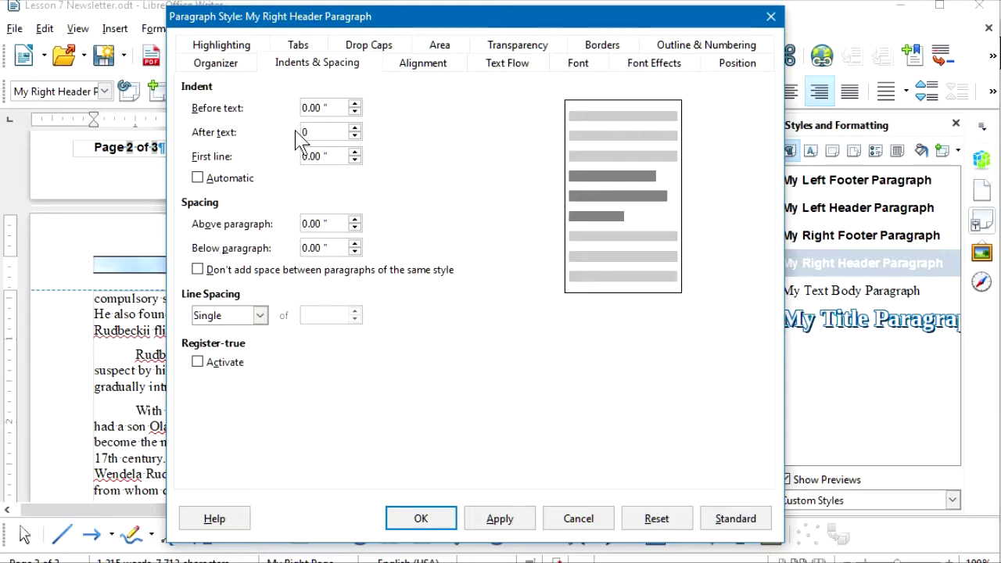
key("Tab")
left_click(421, 518)
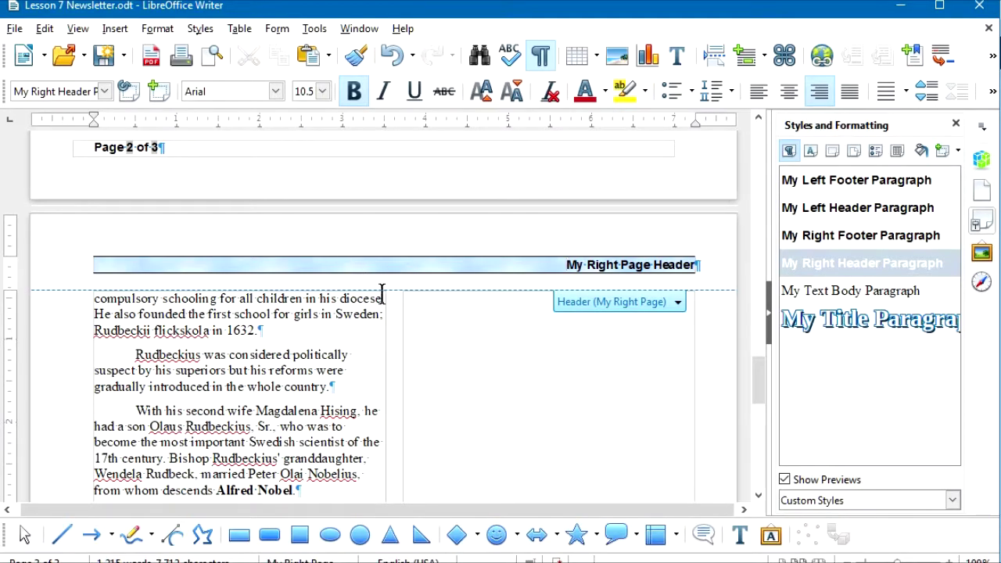
Edit the My Text Body Paragraph style to hyphenate automatically and accept the change
left_click(305, 314)
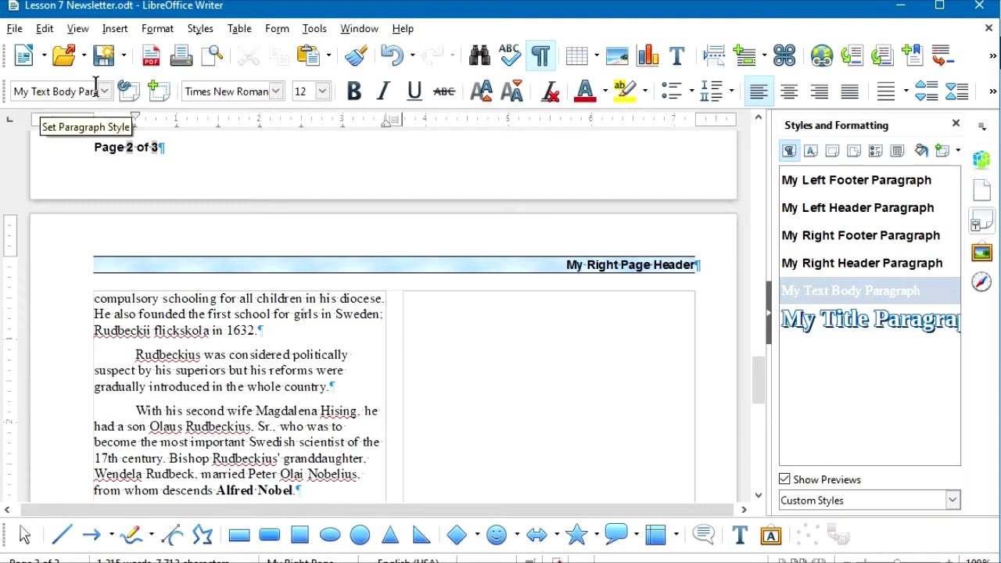
right_click(266, 307)
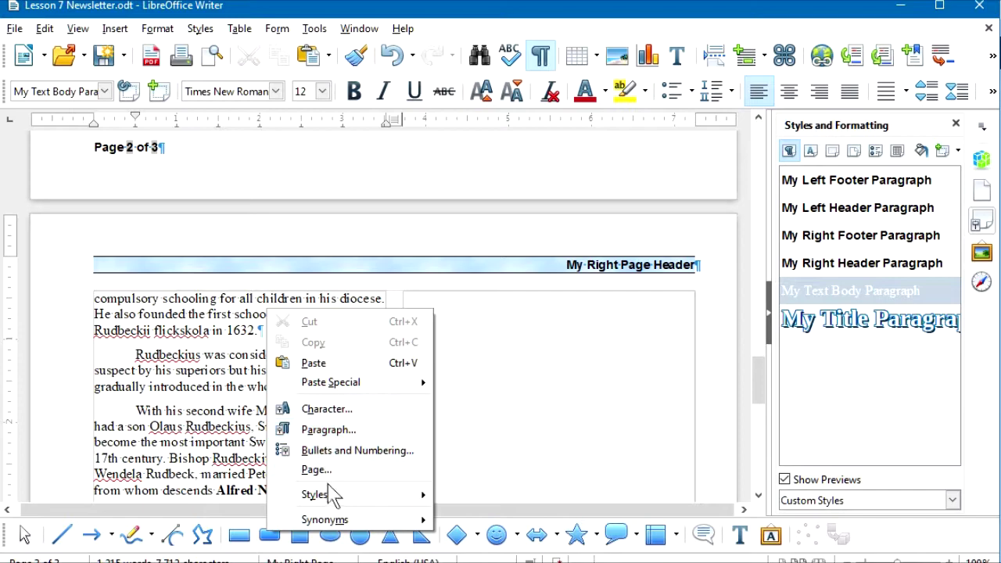
mouse_move(342, 498)
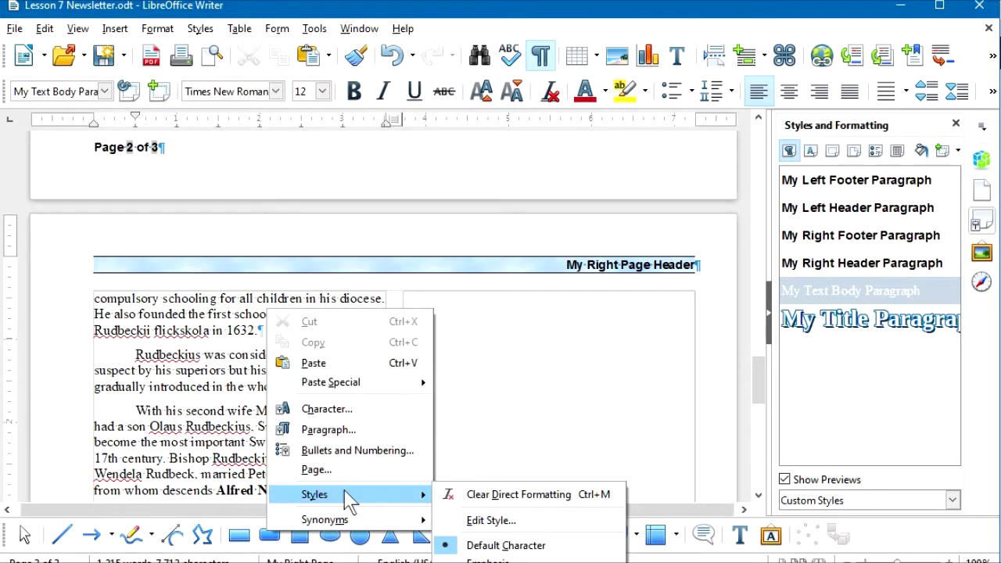
left_click(503, 521)
scroll(429, 269, "up", 2)
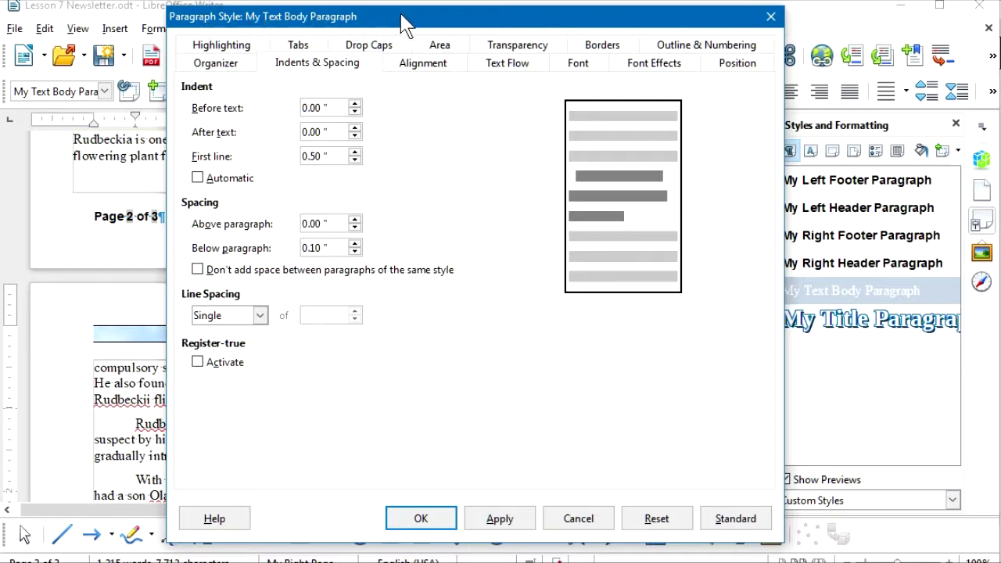
left_click(503, 66)
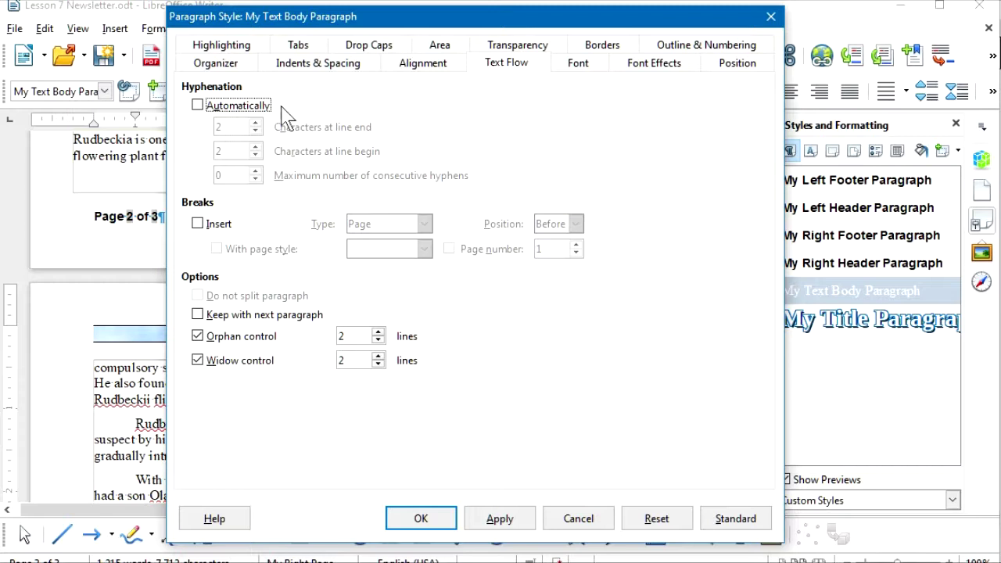
left_click(198, 105)
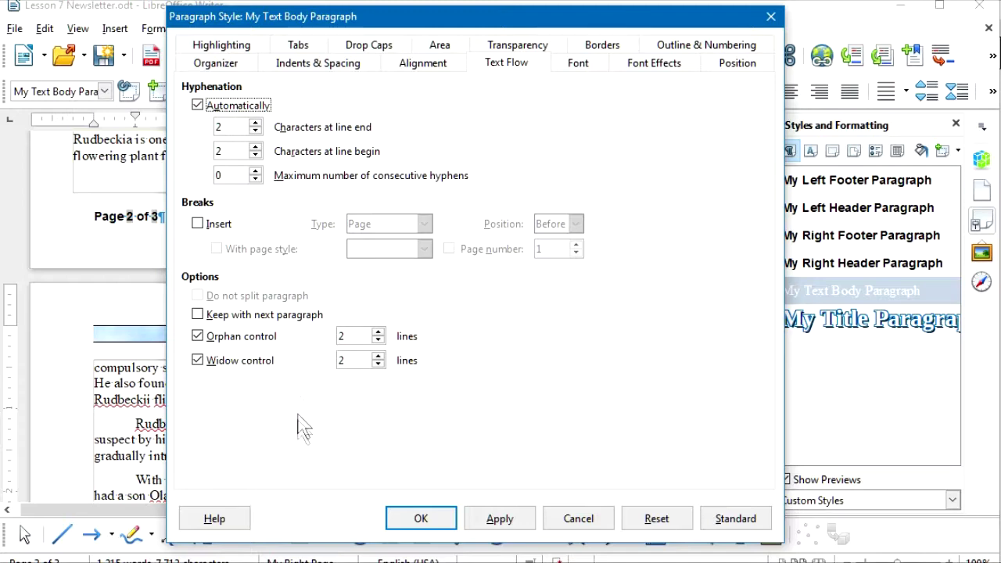
left_click(422, 520)
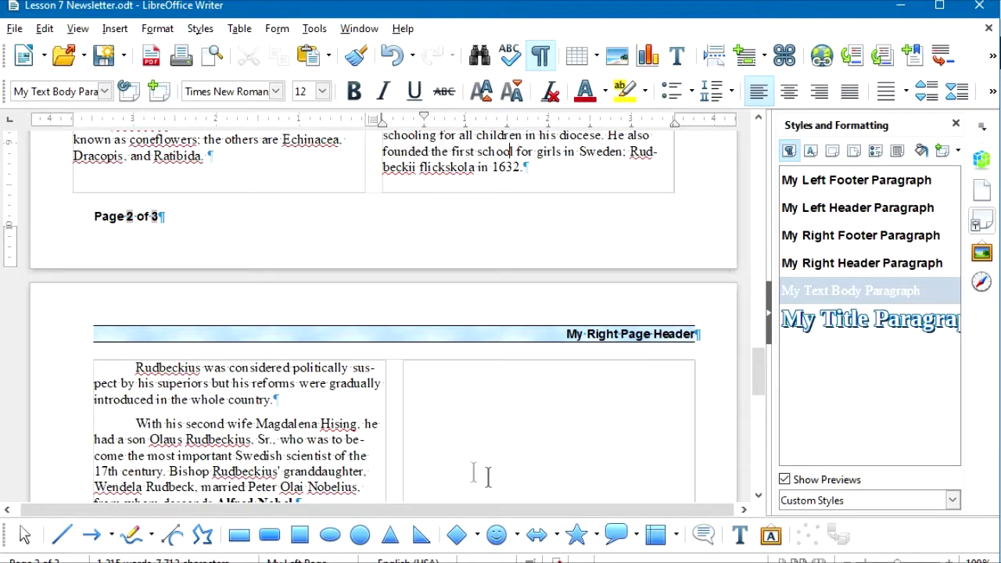
Set the document's title property to Flower Power News and return to the start of the newsletter
left_click(15, 29)
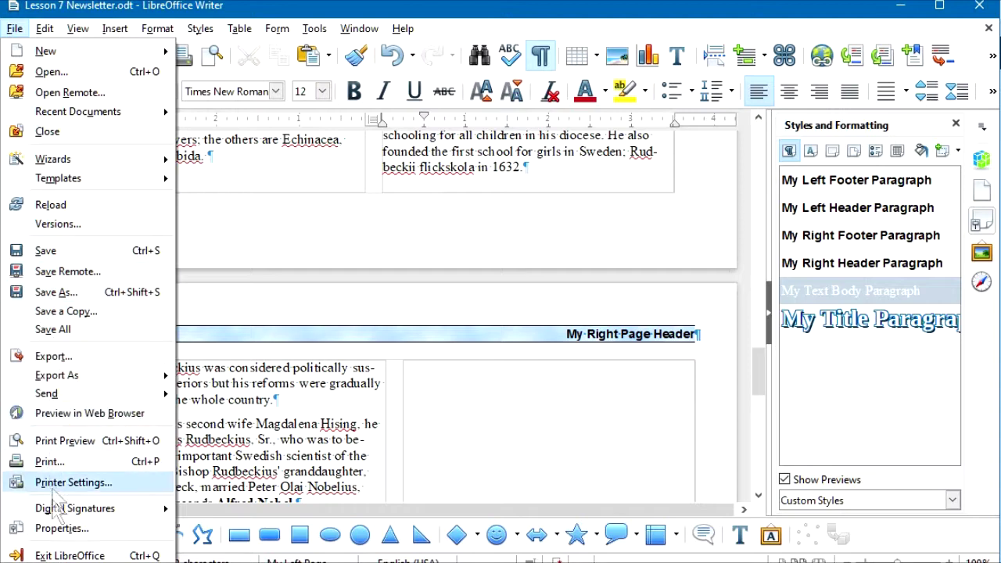
left_click(59, 528)
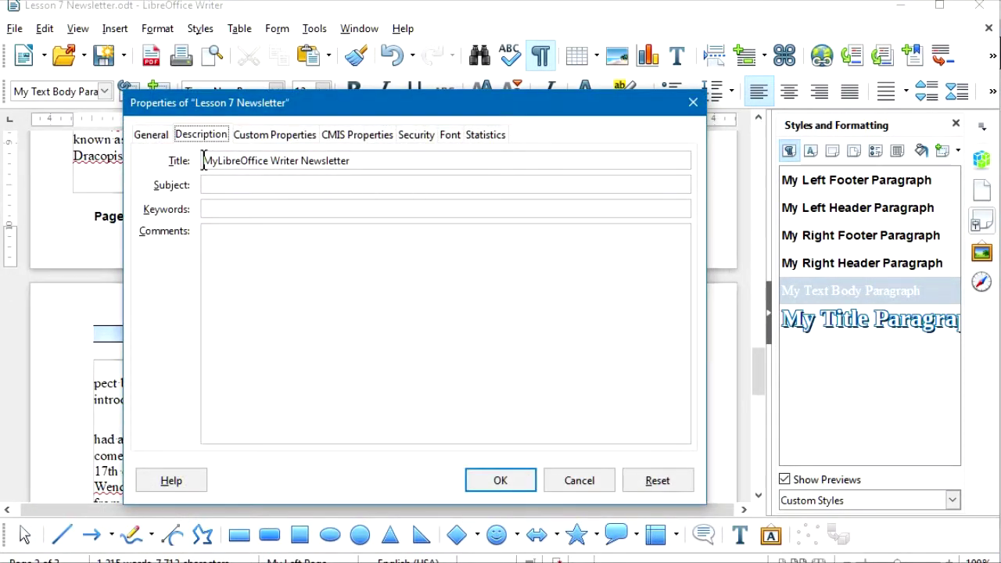
left_click_drag(203, 160, 351, 160)
type("Flower Power News")
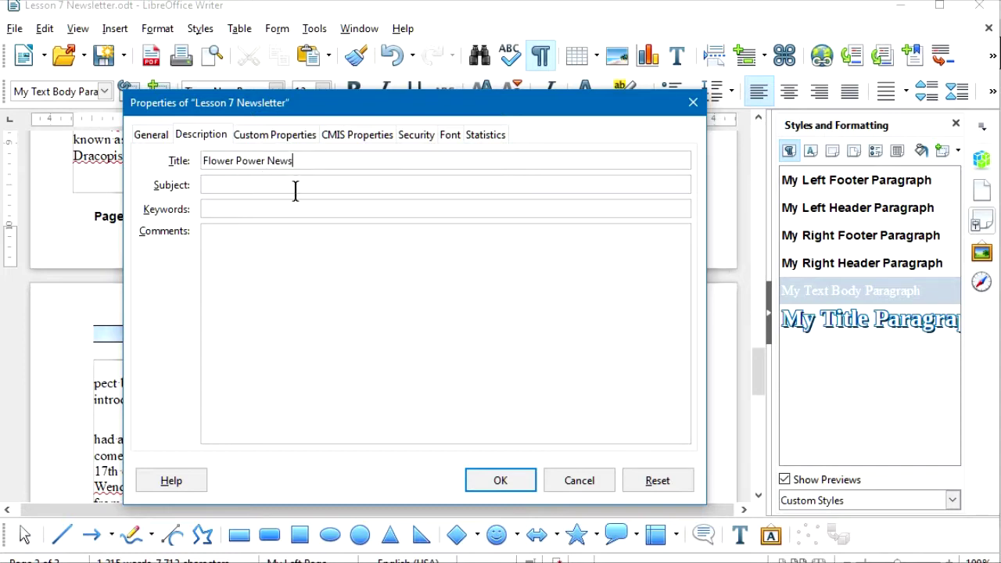
left_click(499, 481)
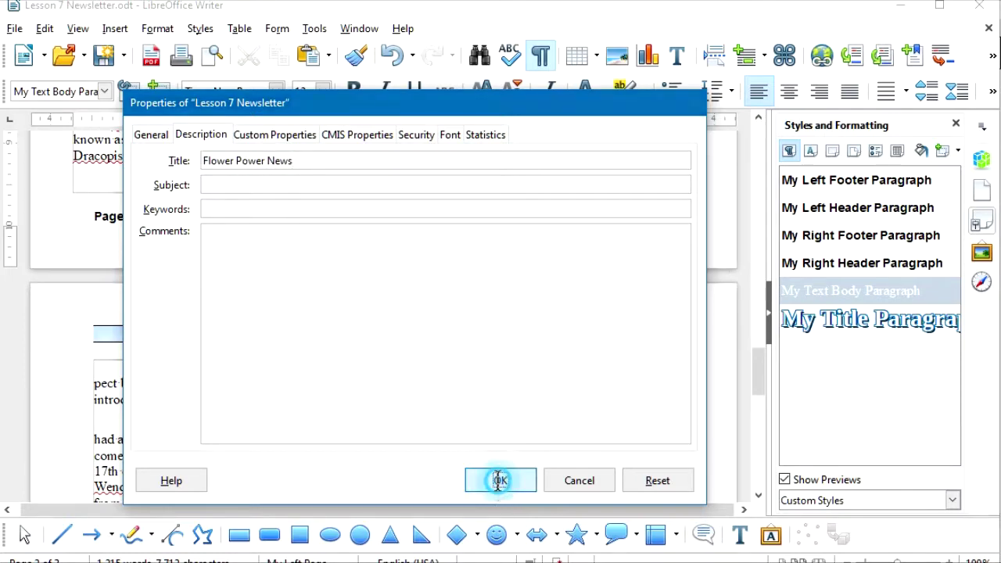
left_click(311, 398)
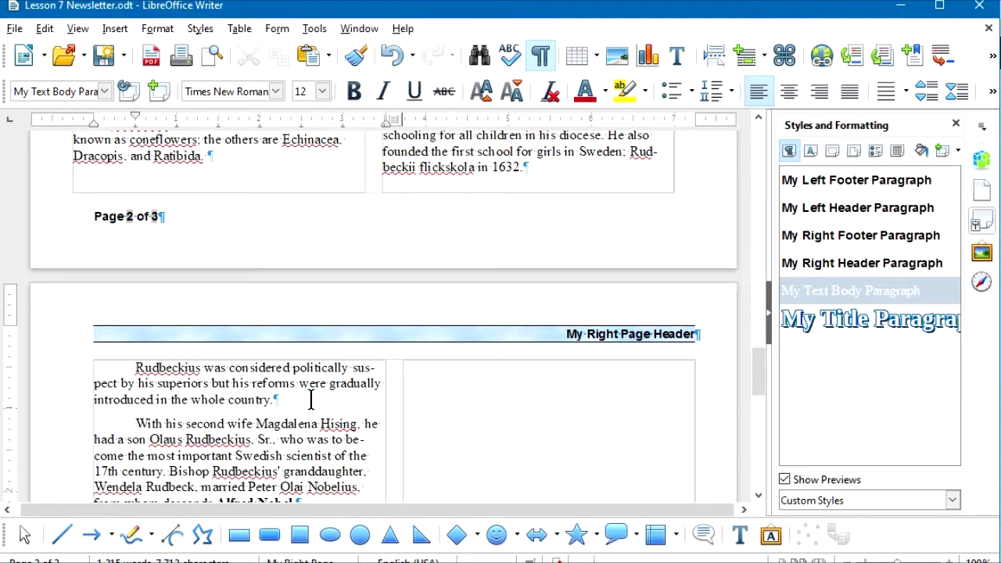
key("ctrl+Home")
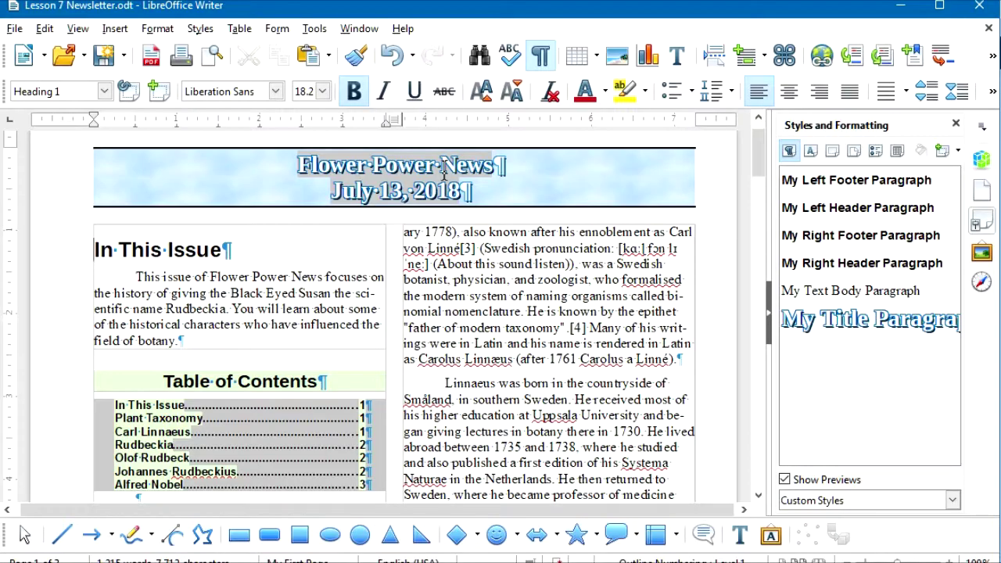
Replace the placeholder text "My Left Page Header" on page 2 with the document Title field
left_click_drag(763, 160, 760, 270)
triple_click(137, 286)
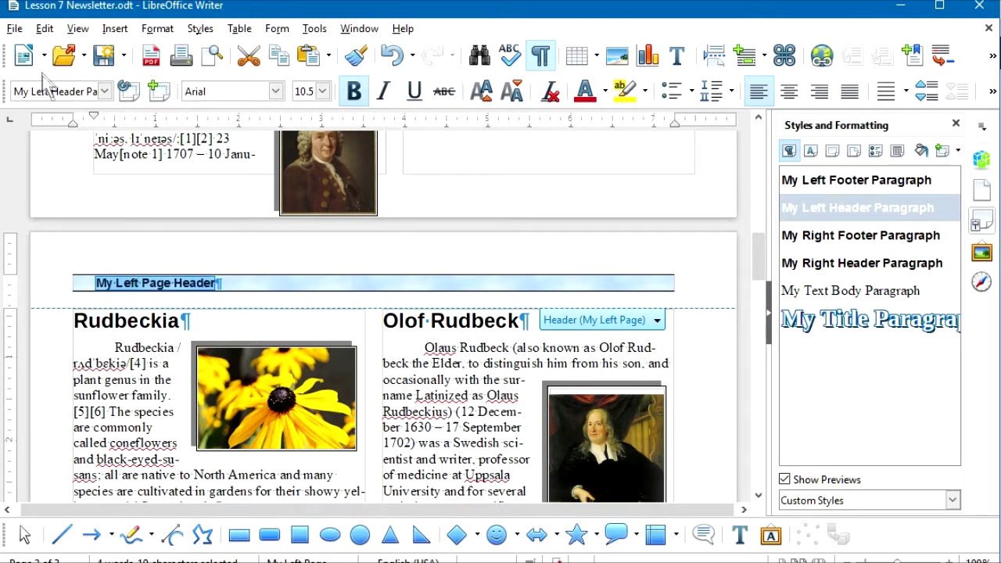
left_click(114, 28)
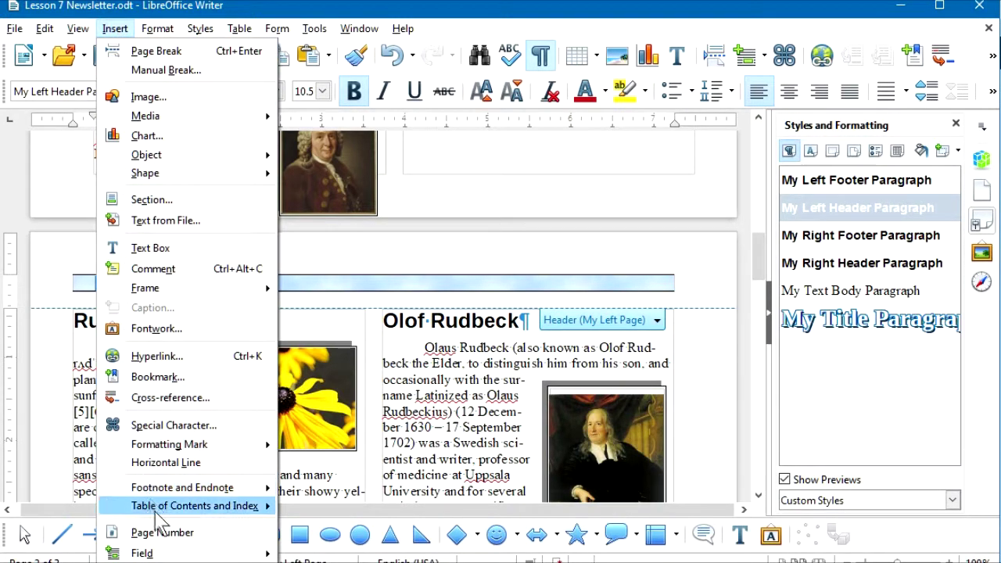
mouse_move(179, 553)
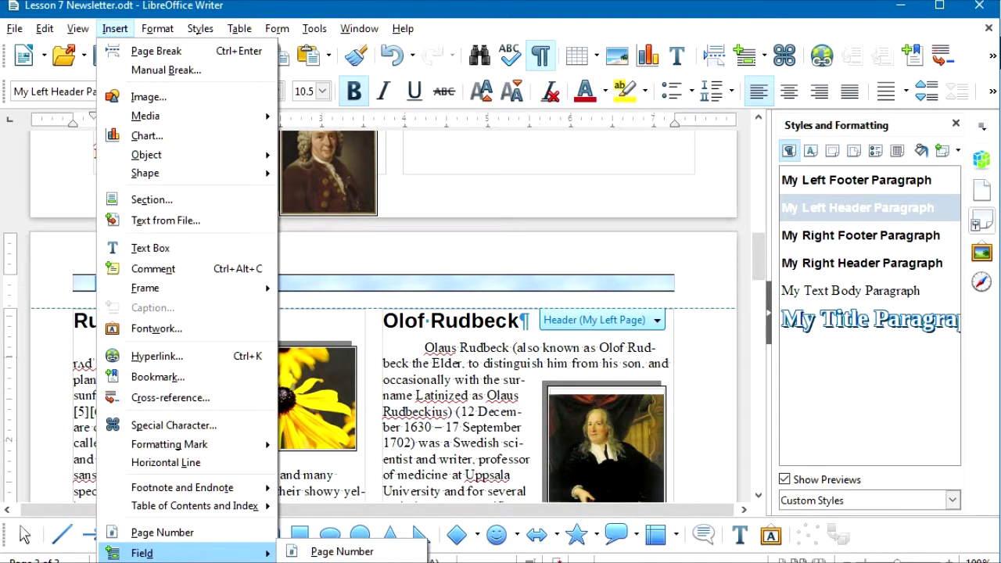
key("Escape")
key("Escape")
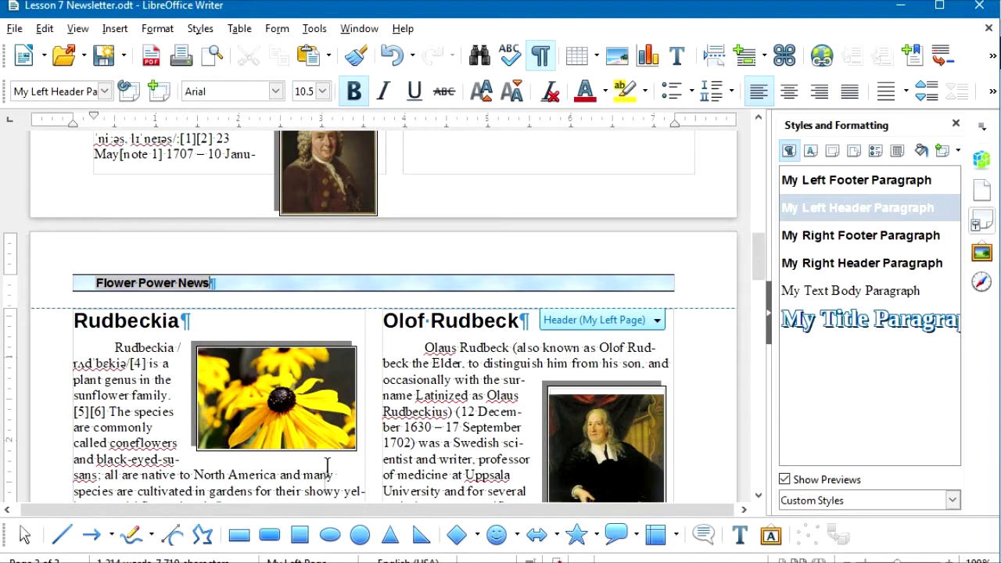
Replace the placeholder text "My Right Page Header" on page 3 with the document Title field
left_click_drag(755, 239, 765, 384)
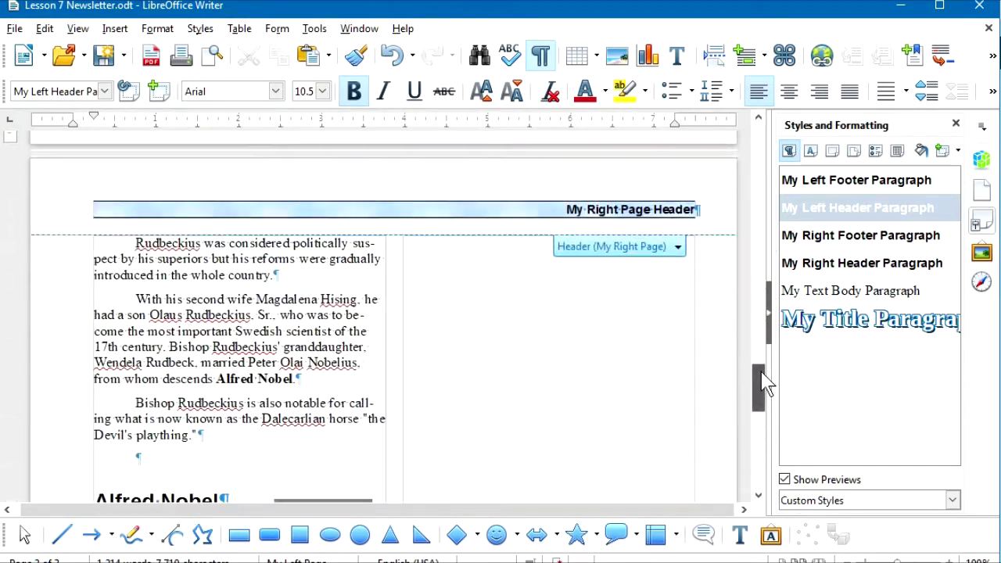
triple_click(592, 205)
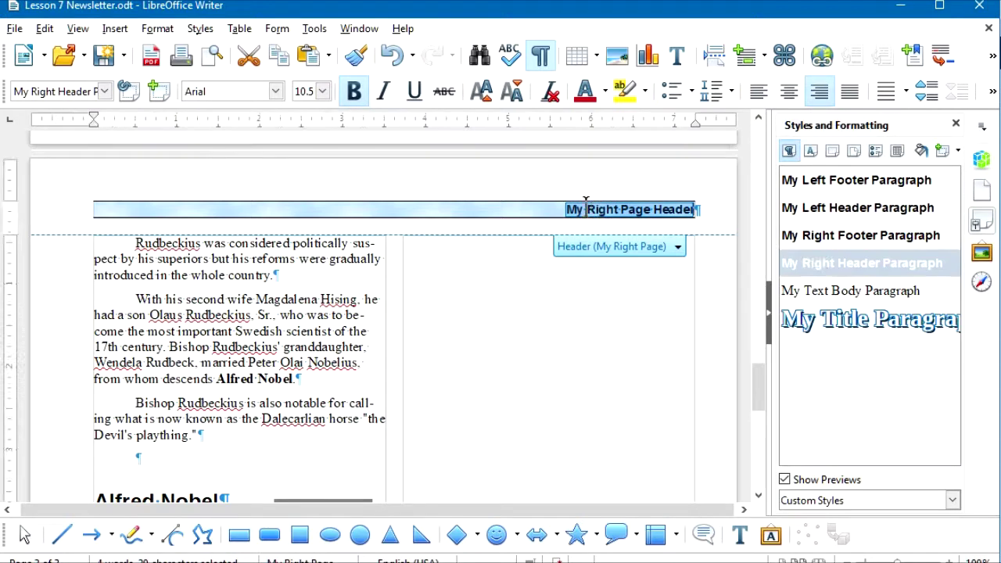
left_click(118, 28)
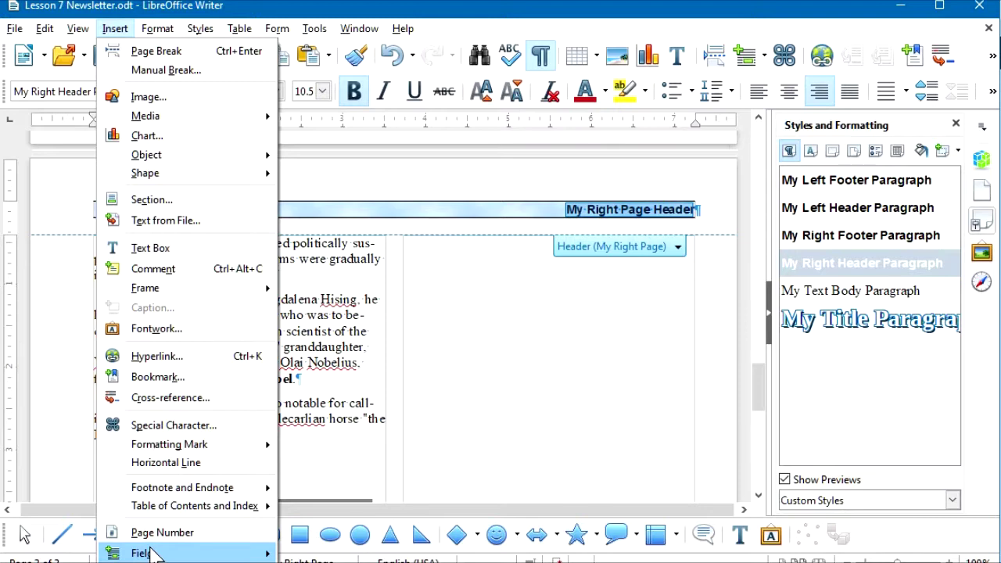
mouse_move(133, 552)
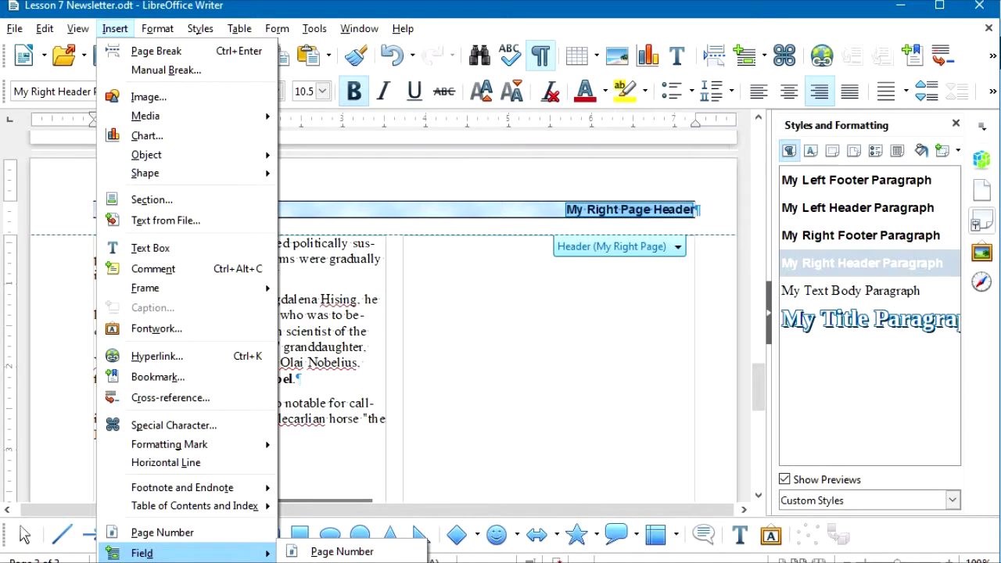
left_click(344, 558)
left_click(320, 290)
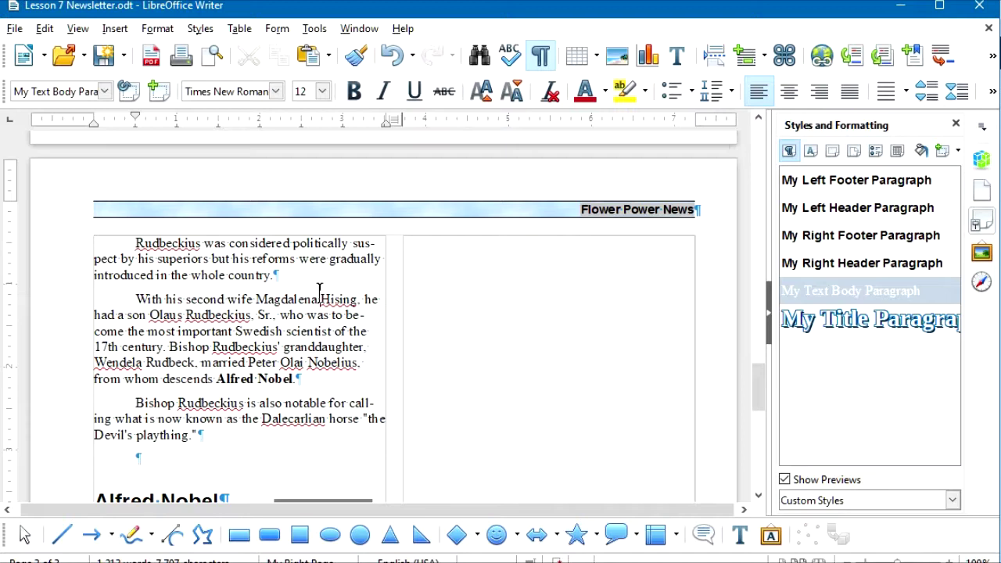
Insert a date field after the title in the page 2 header and change its type from Date (fixed) to Date
key("ctrl+Home")
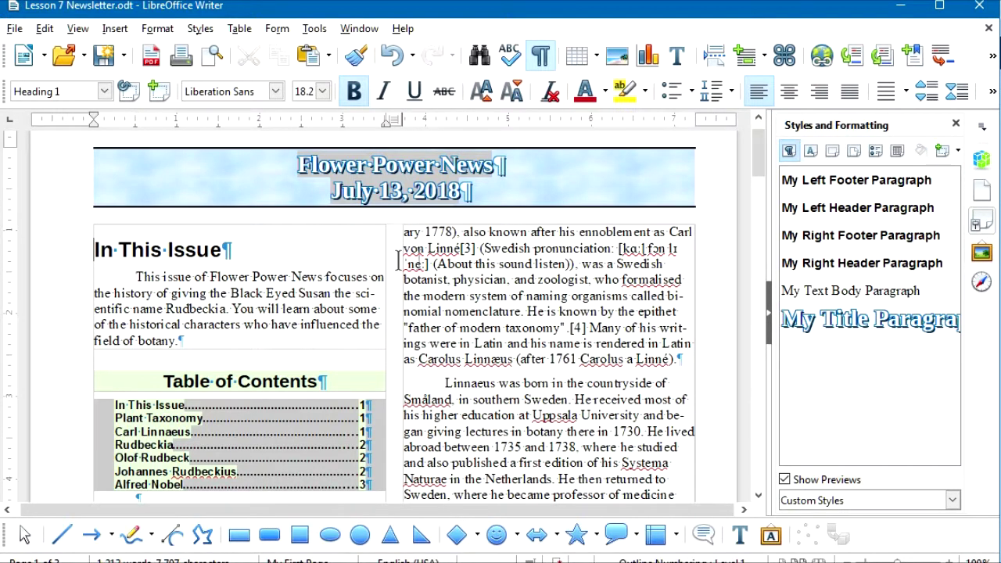
left_click(460, 289)
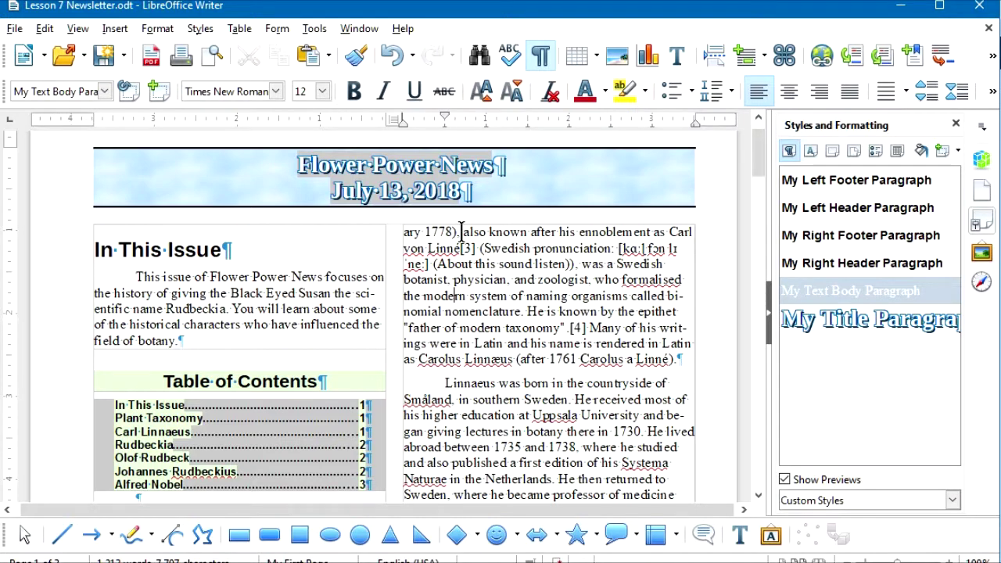
scroll(475, 265, "down", 5)
scroll(475, 264, "down", 15)
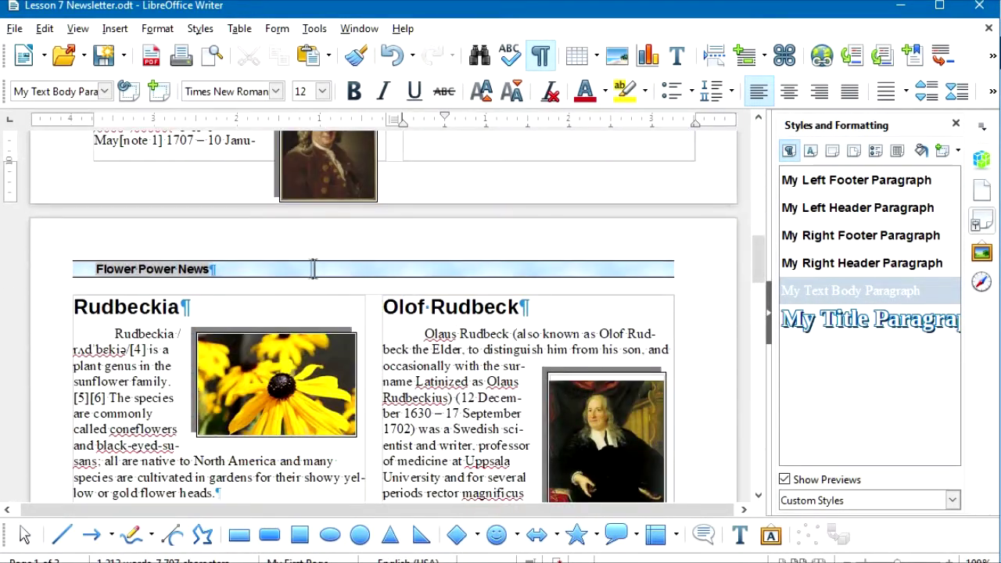
left_click(246, 269)
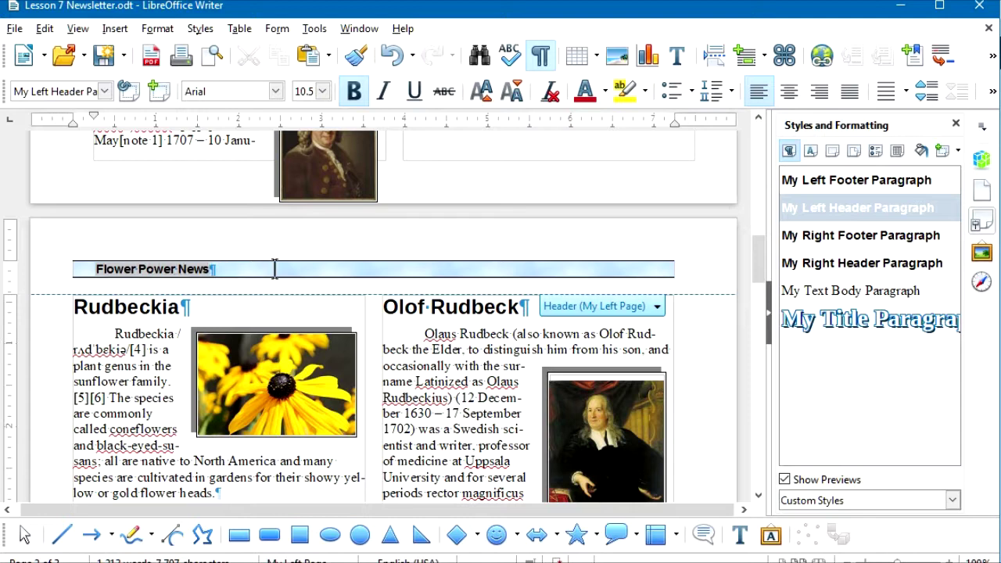
scroll(274, 269, "up", 1)
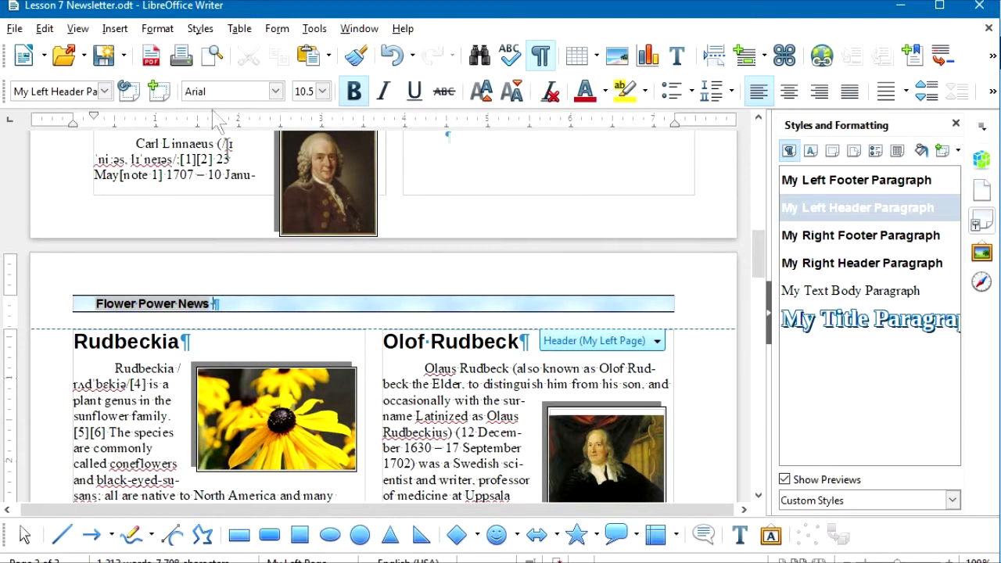
left_click(115, 28)
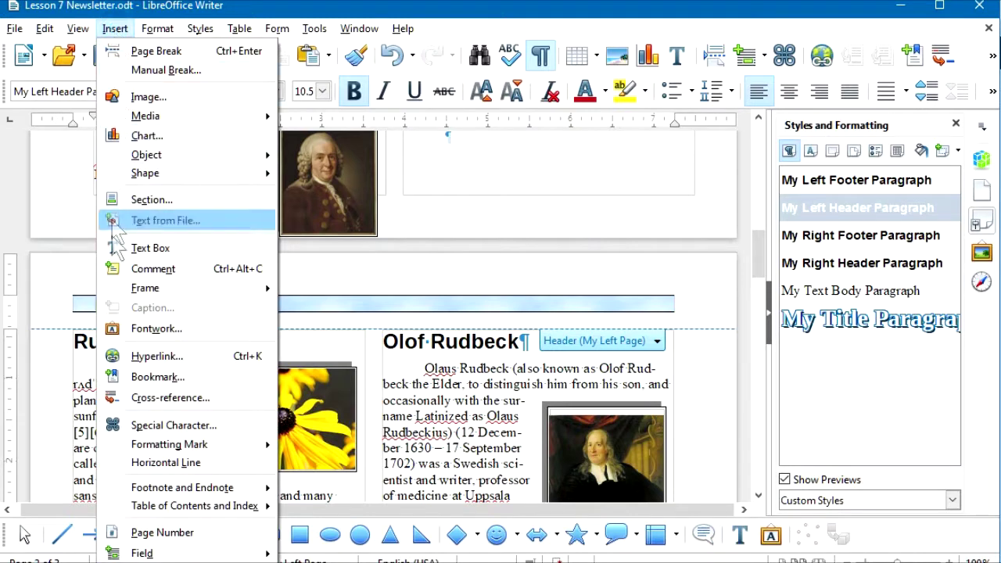
mouse_move(148, 553)
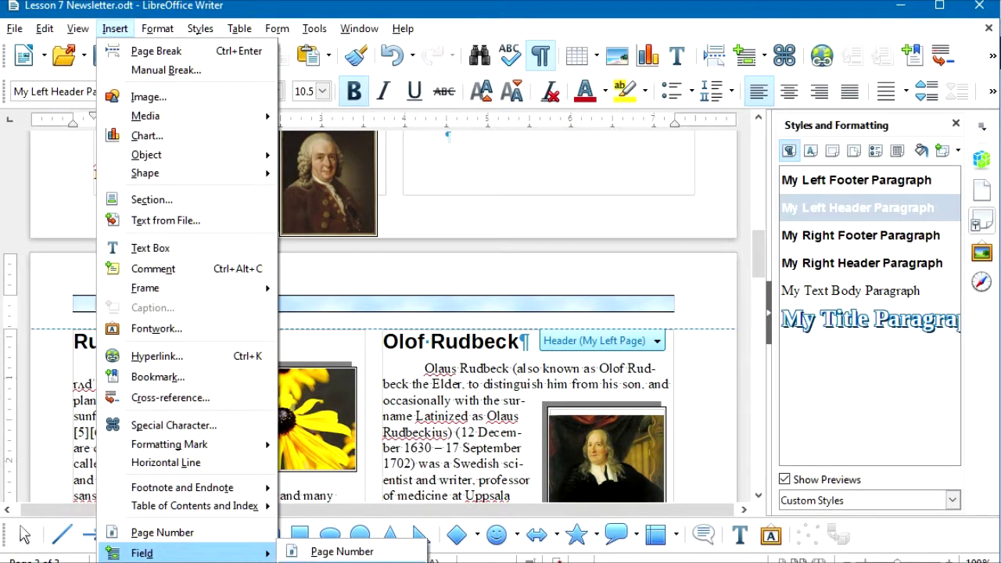
key("Escape")
key("Escape")
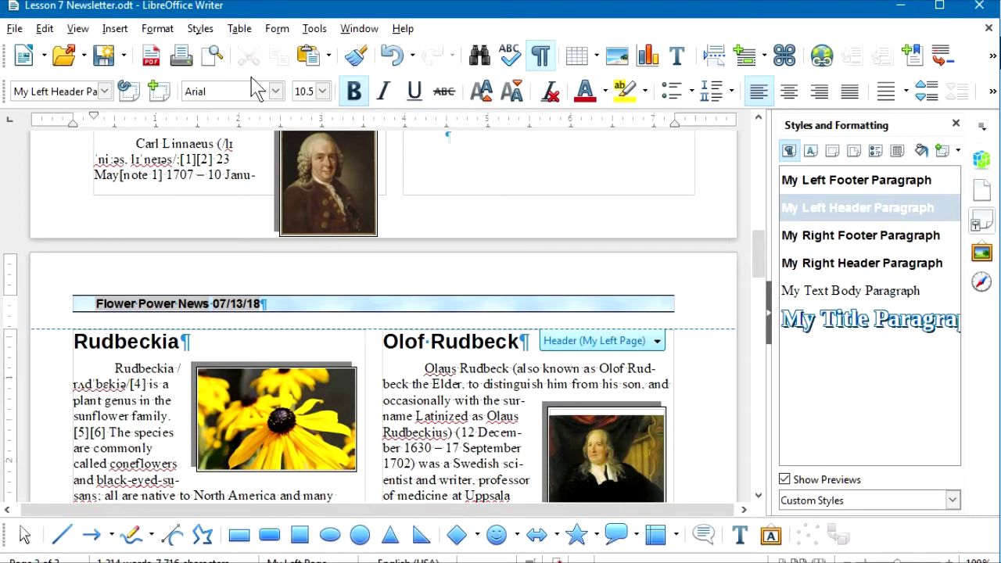
double_click(238, 303)
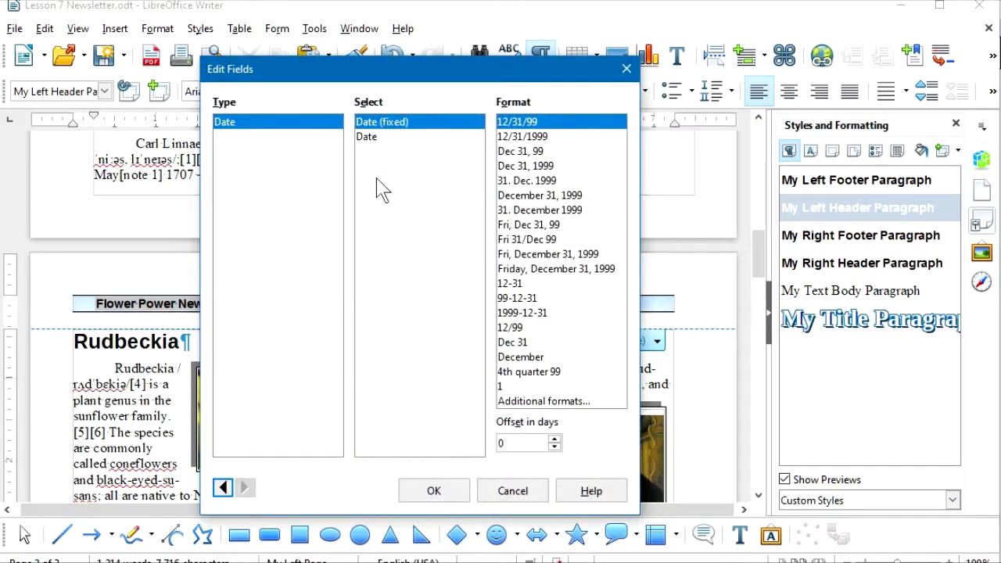
left_click(371, 139)
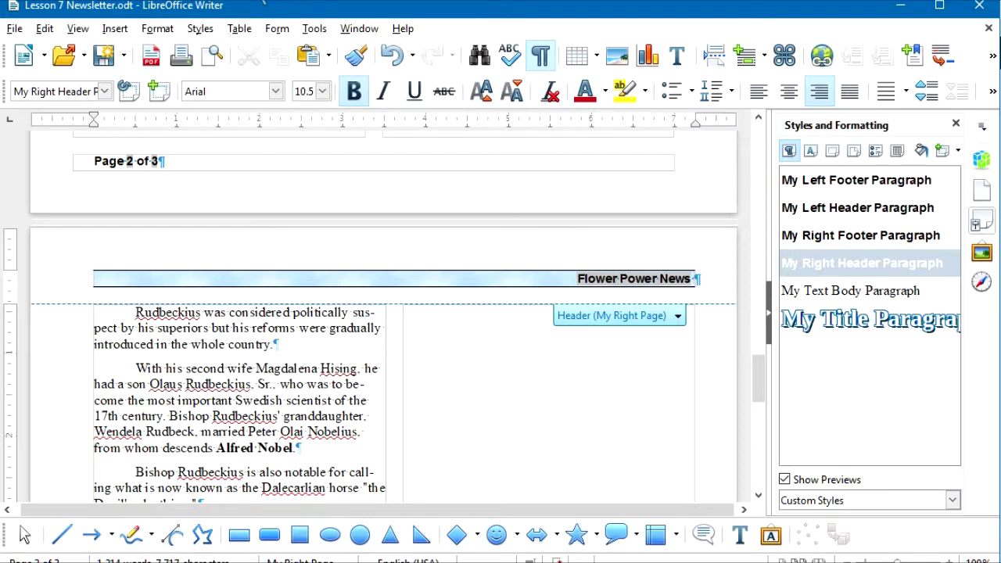
Insert a date field after the title in the page 3 header, with type Date and the month-only format December
left_click(114, 29)
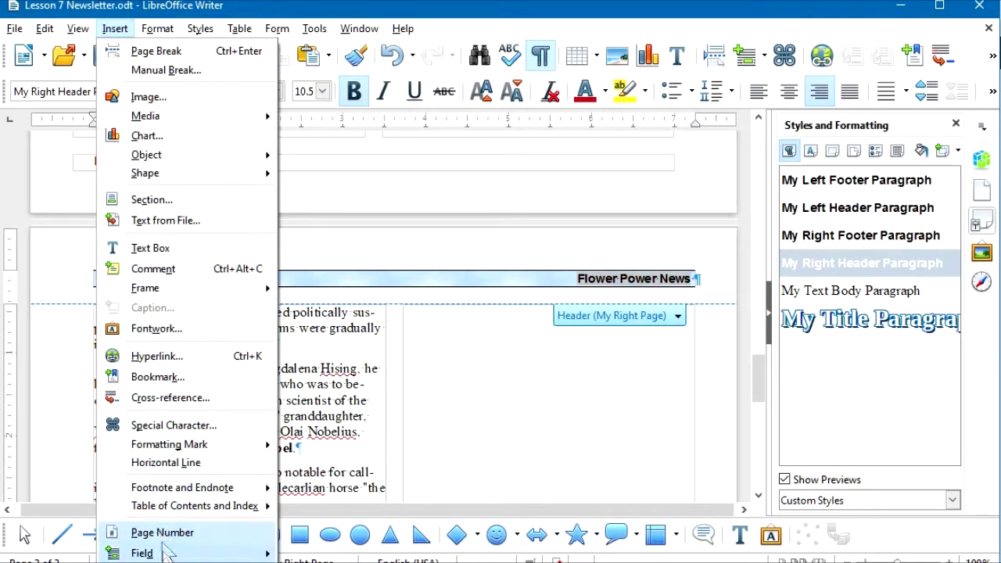
mouse_move(140, 553)
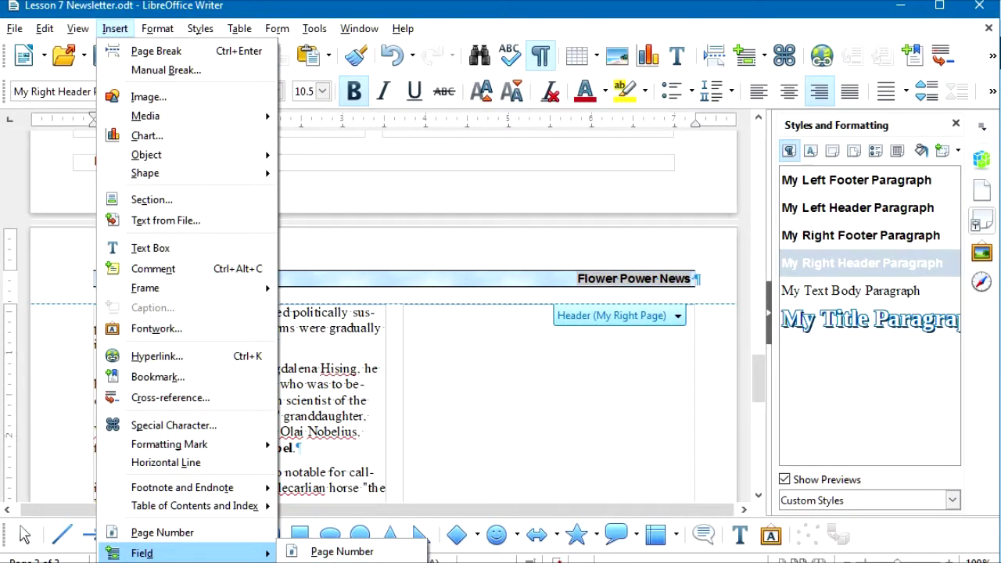
left_click(342, 562)
double_click(673, 284)
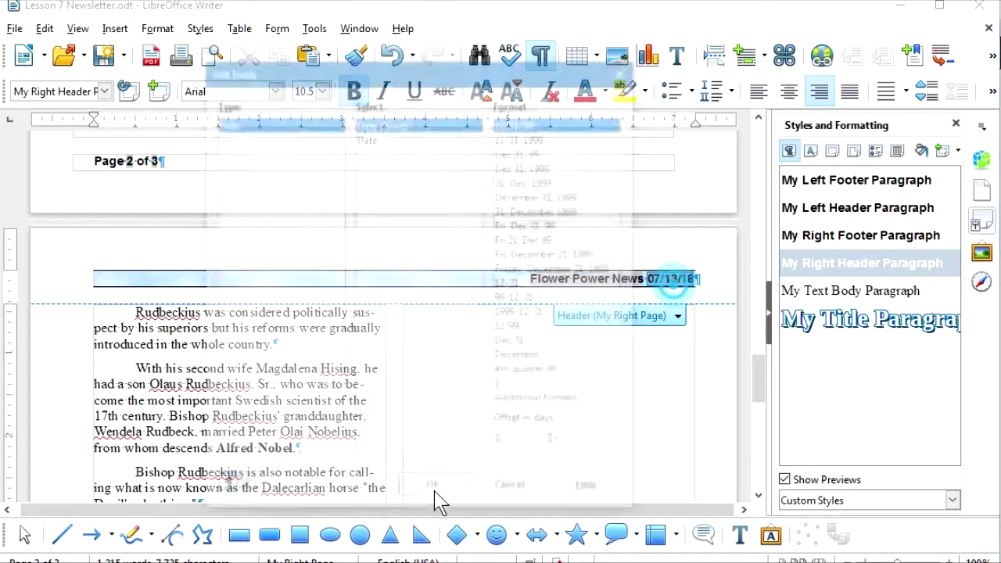
left_click(372, 139)
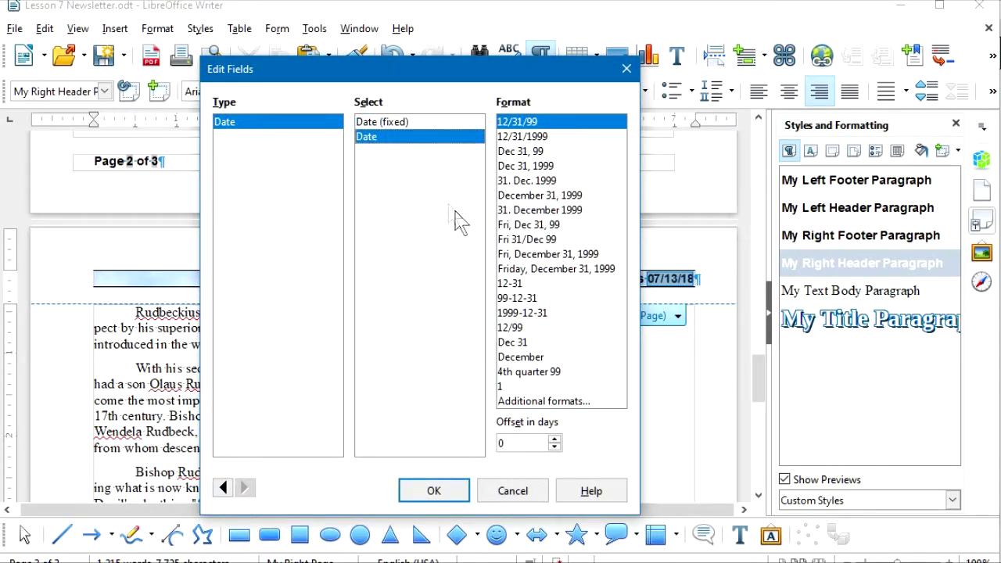
left_click(523, 357)
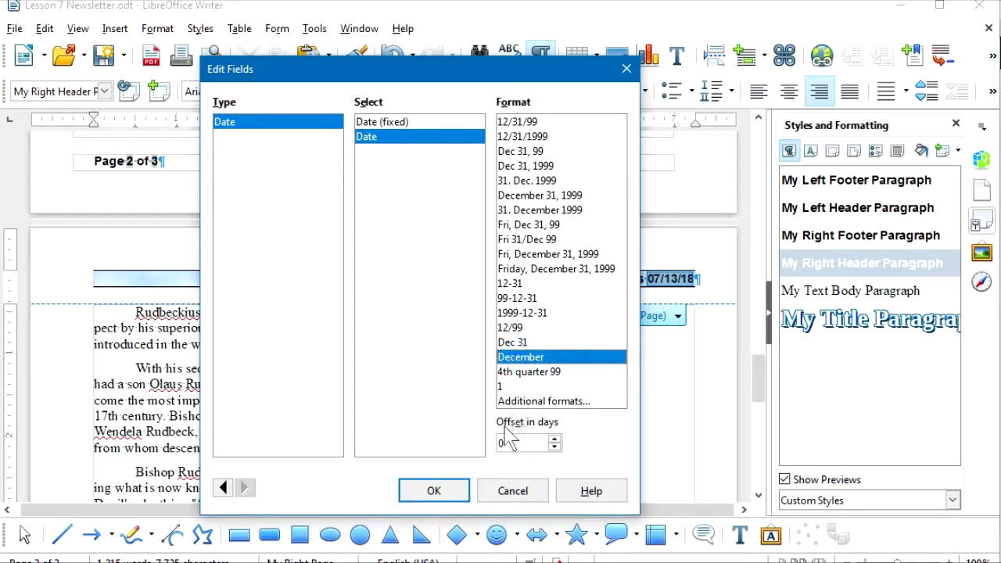
left_click(452, 491)
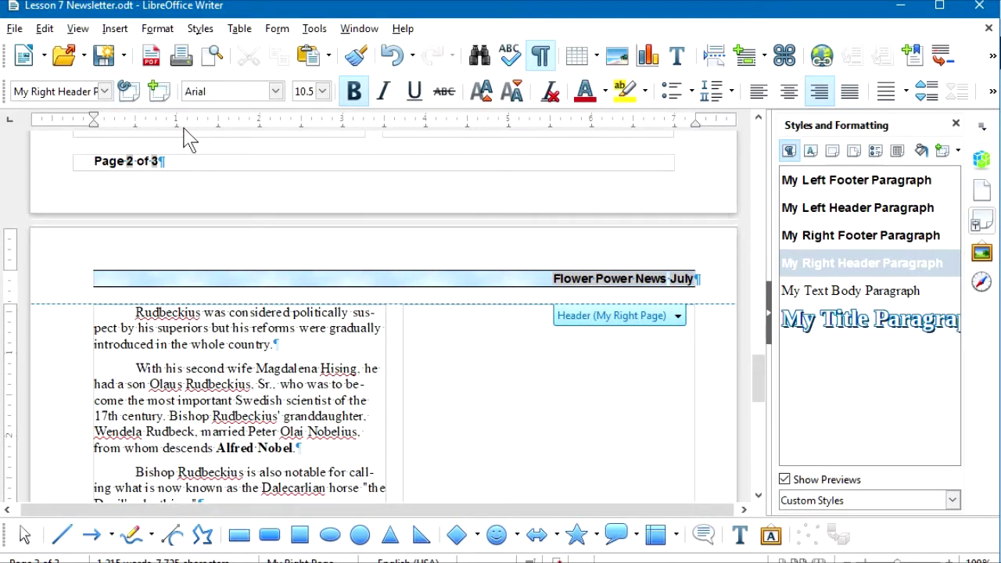
Save the newsletter and return to its start
left_click(107, 70)
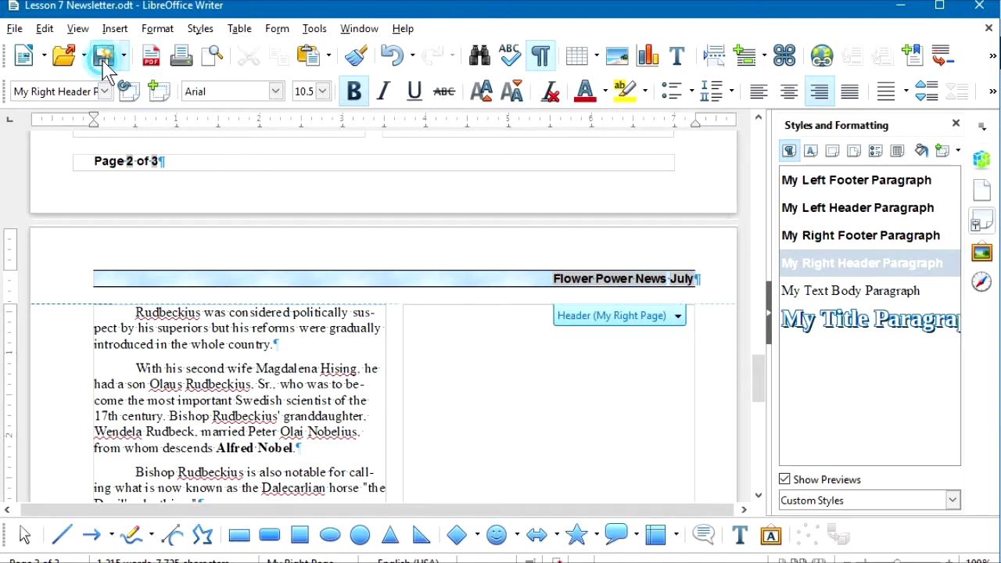
left_click(364, 426)
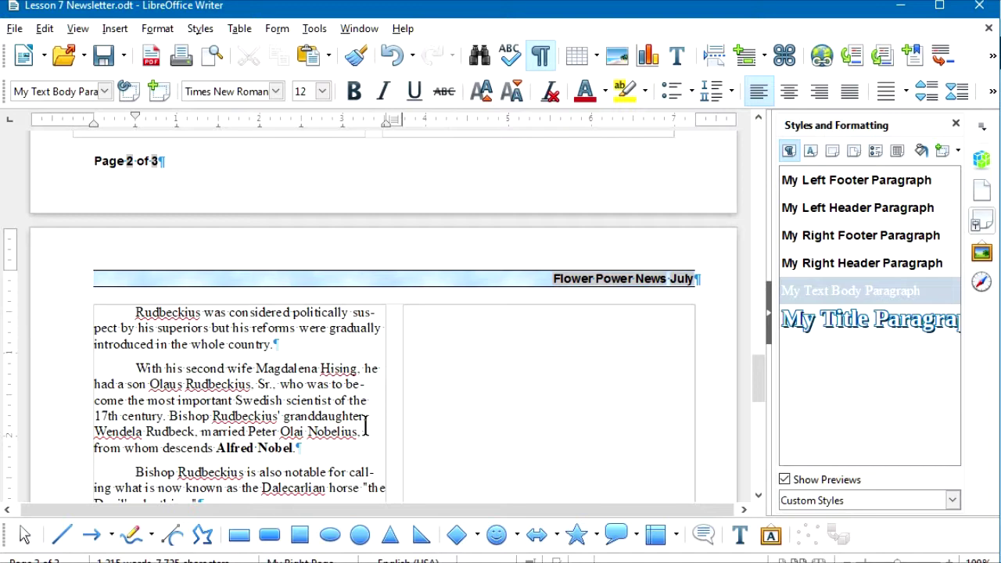
key("ctrl+Home")
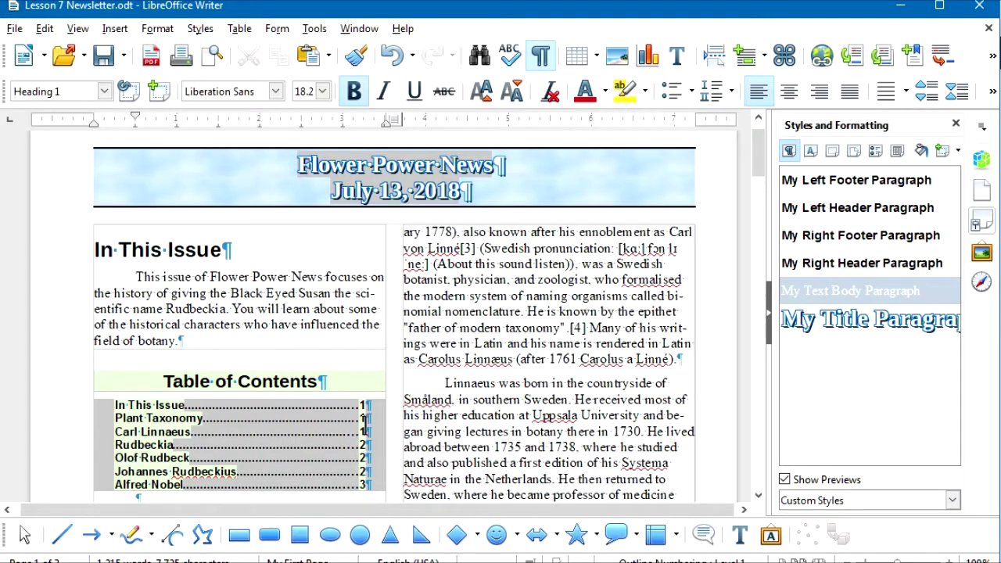
Insert the plain off-white image from the Gallery's Backgrounds theme as the background of the first page
left_click(294, 248)
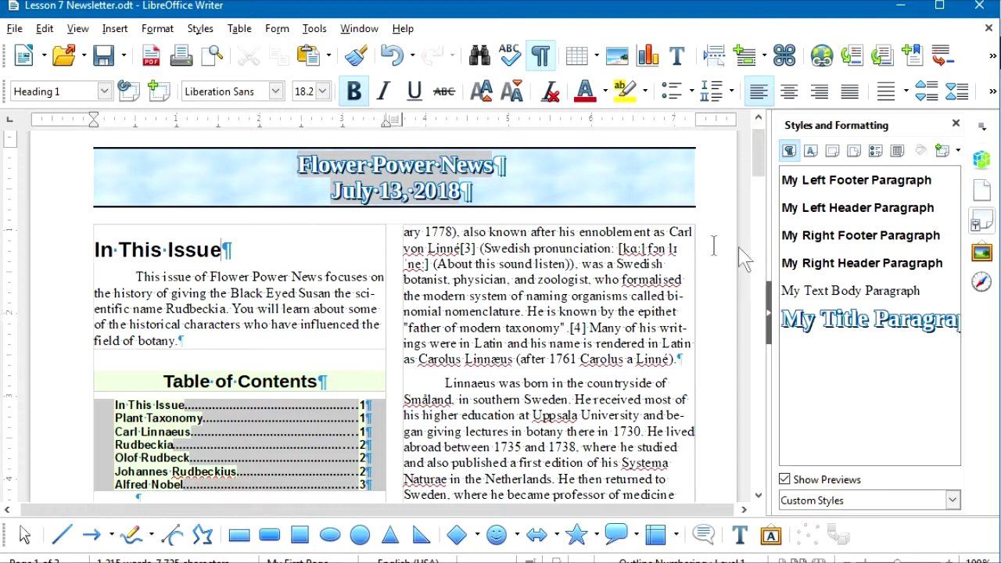
left_click(979, 253)
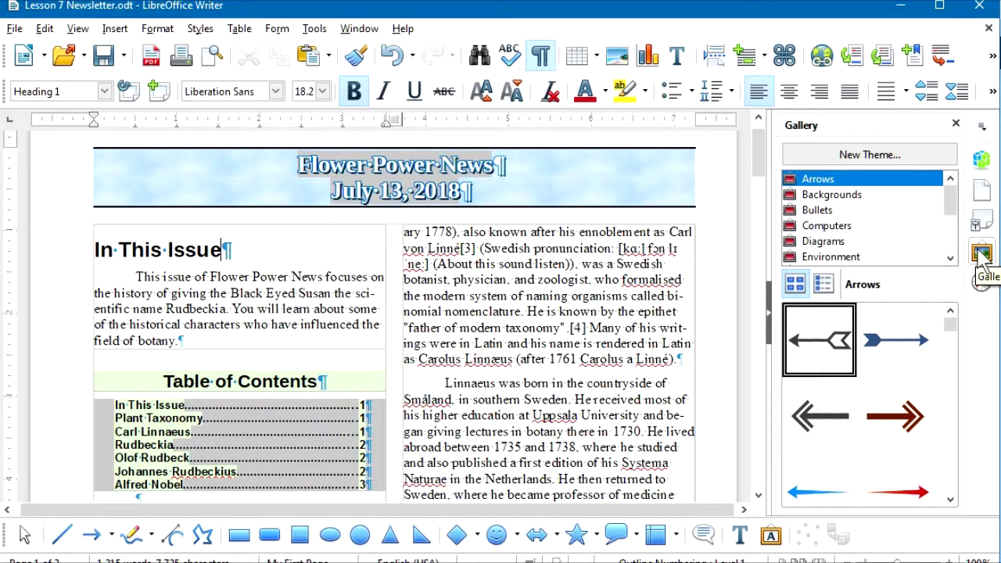
left_click(832, 196)
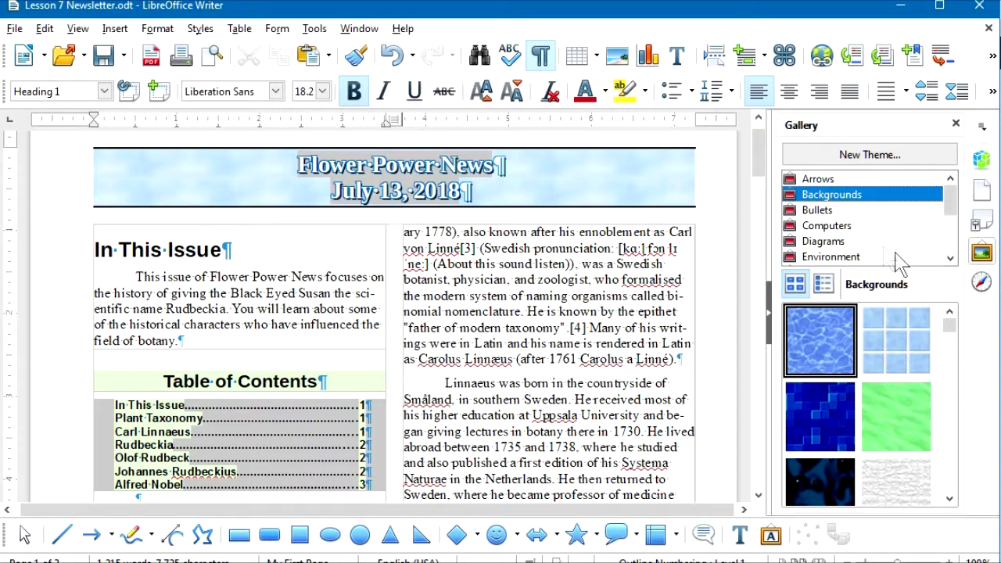
left_click_drag(950, 323, 955, 448)
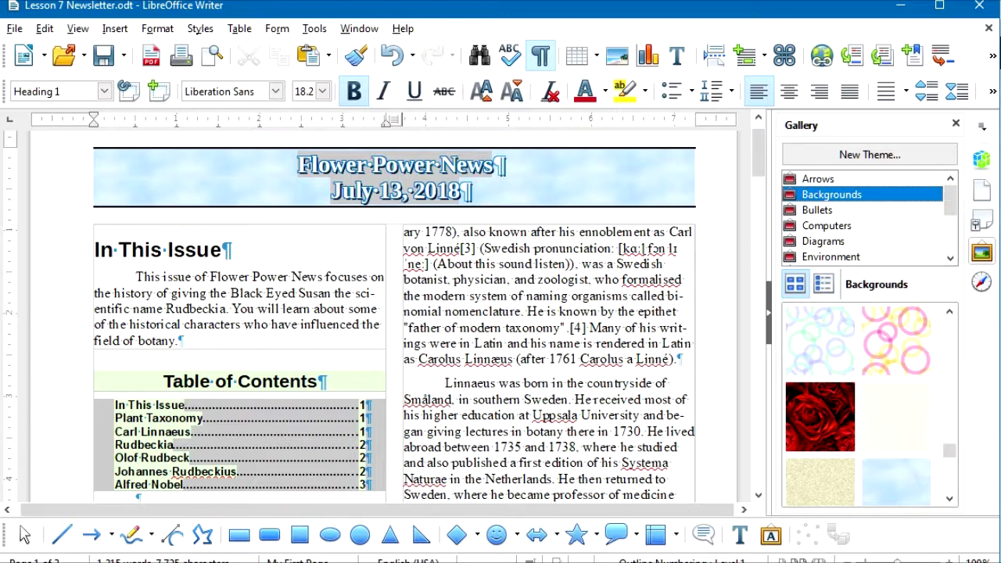
right_click(893, 405)
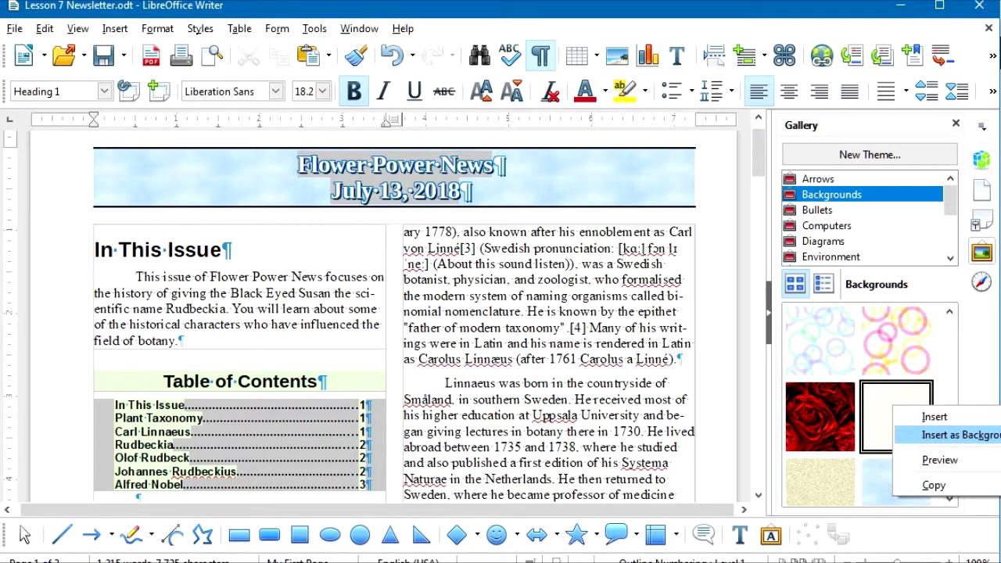
left_click(947, 435)
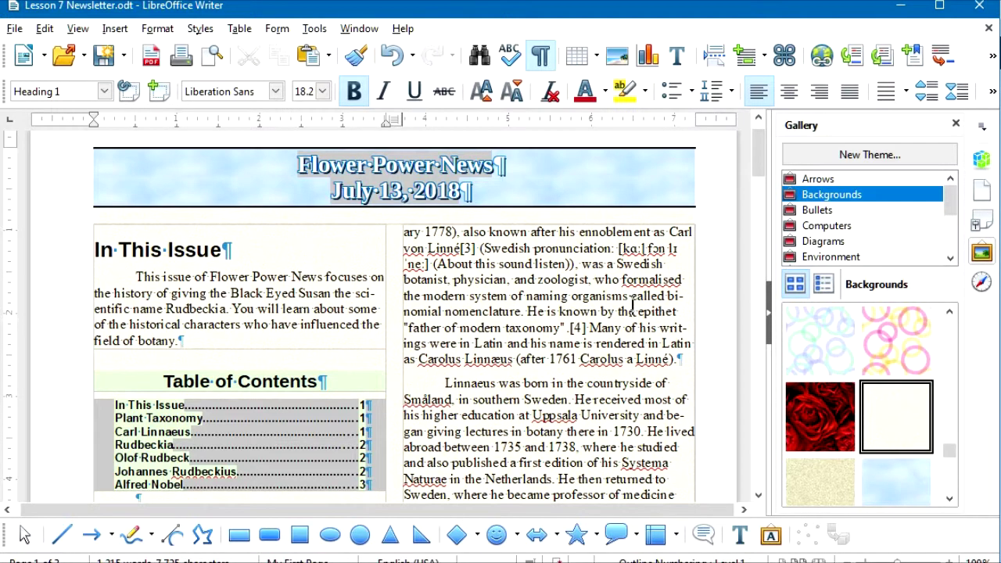
right_click(889, 397)
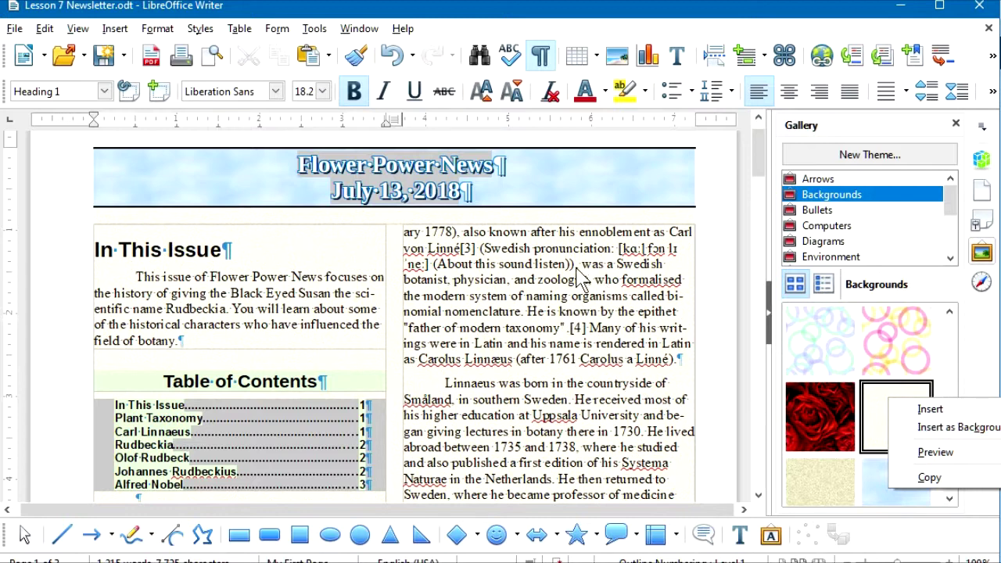
key("Escape")
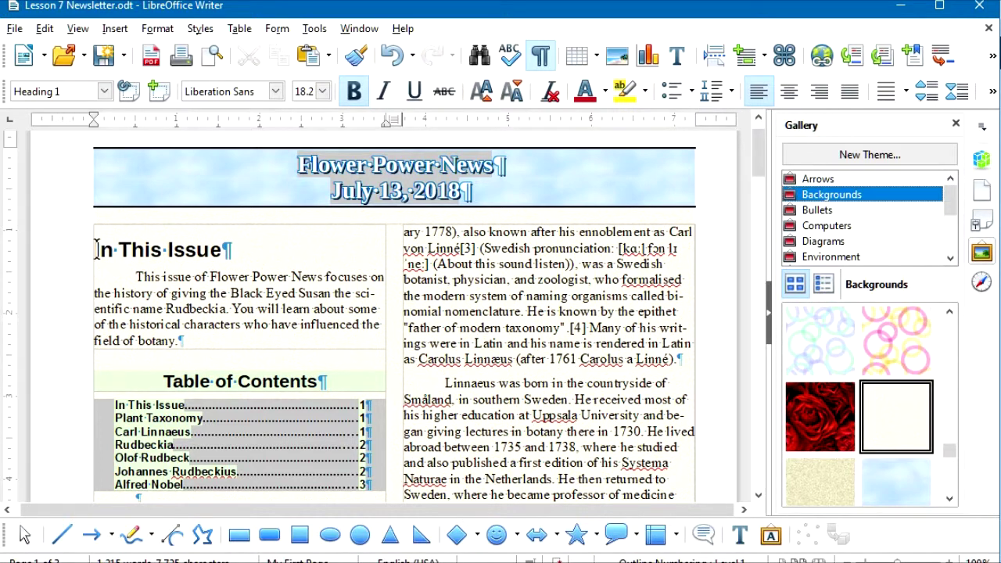
Edit the Heading 1 paragraph style of "In This Issue" and set its indent before text to 0.08"
right_click(154, 250)
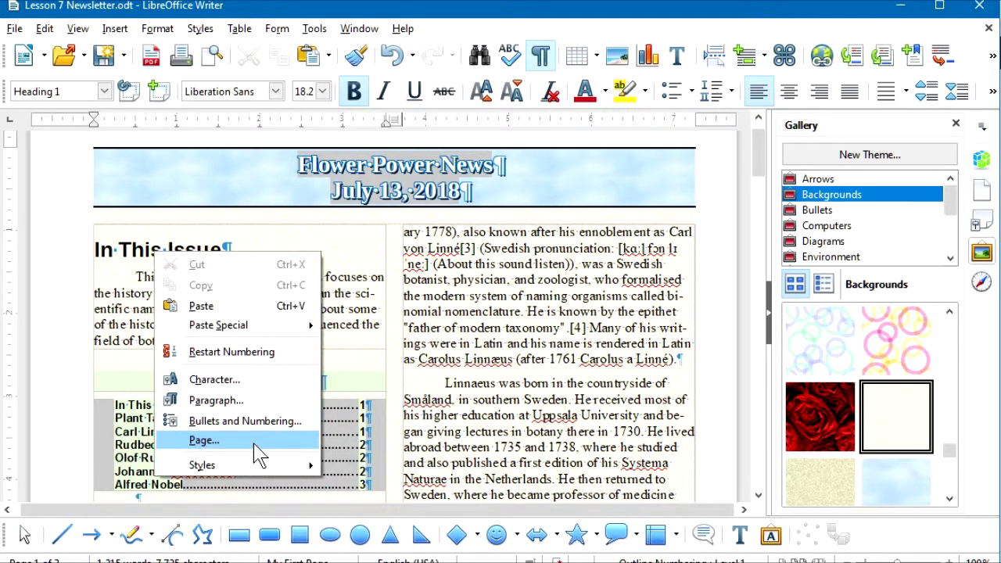
mouse_move(268, 464)
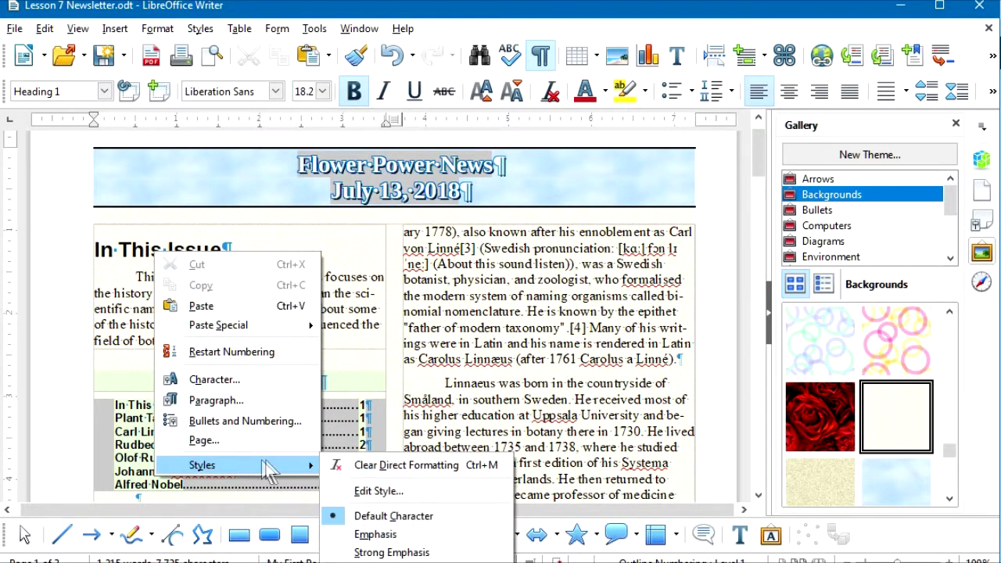
left_click(379, 491)
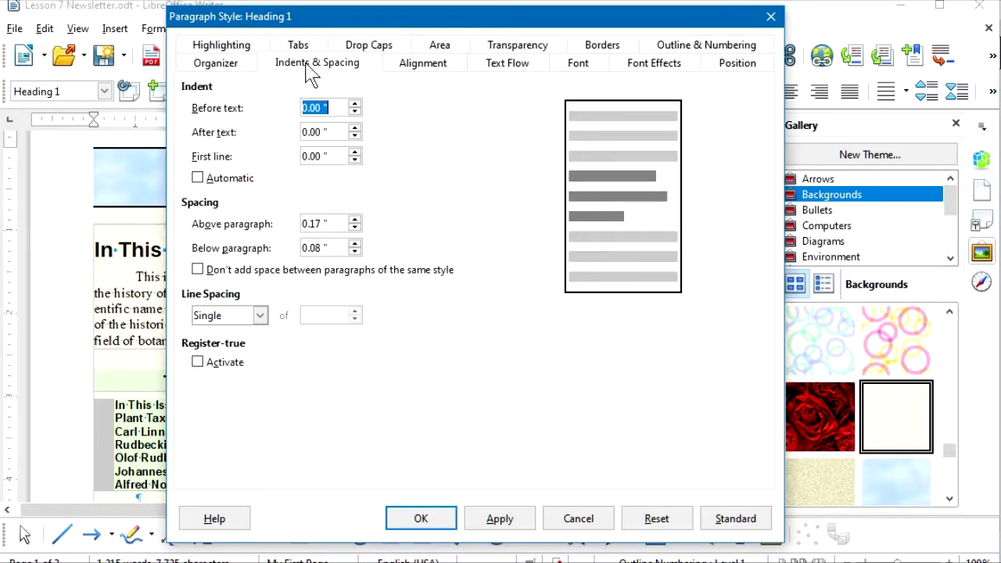
left_click(355, 103)
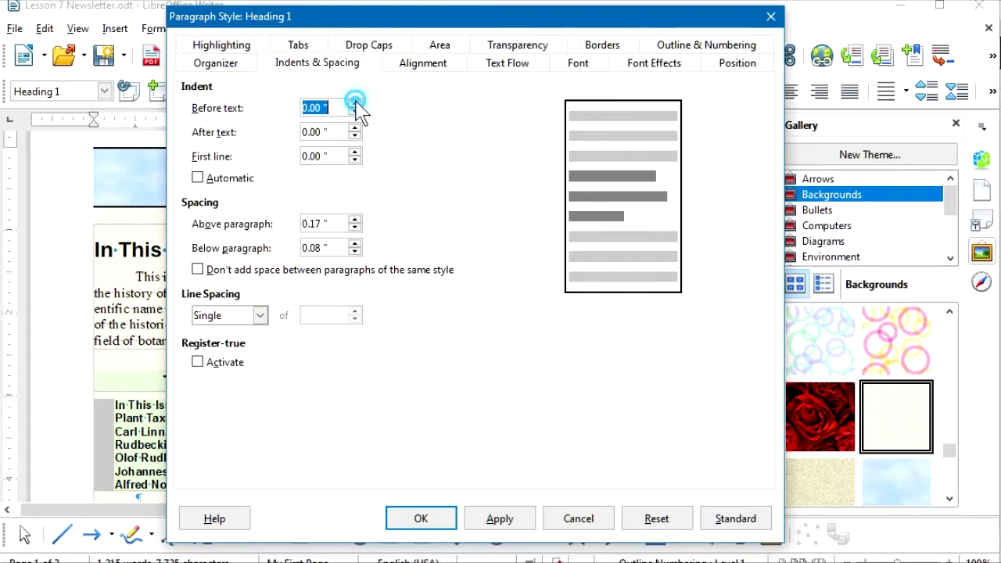
left_click(355, 103)
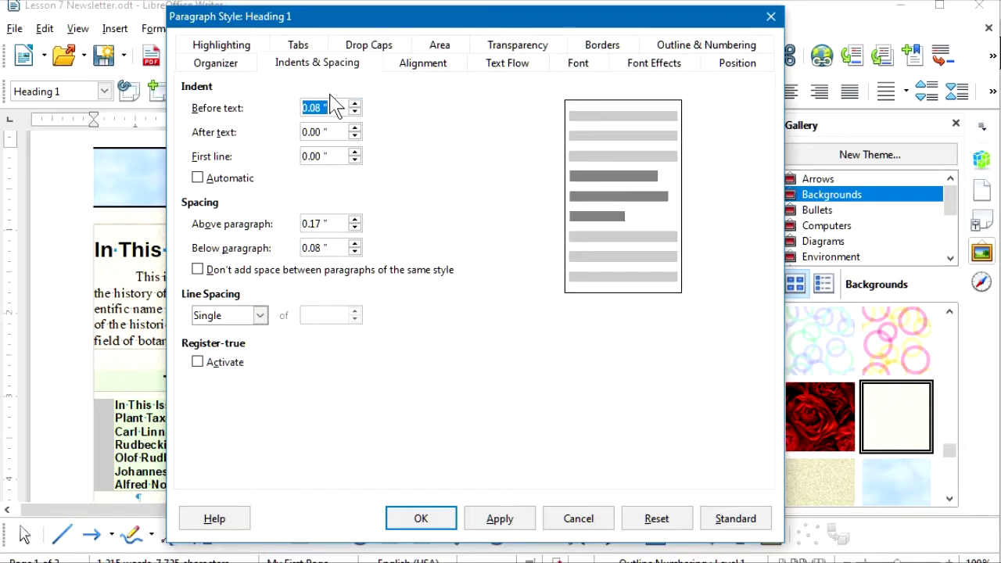
Set the Heading 1 style's indent after text to 0.08", then apply and accept the style changes
left_click(355, 128)
left_click(355, 128)
left_click(355, 128)
left_click(355, 128)
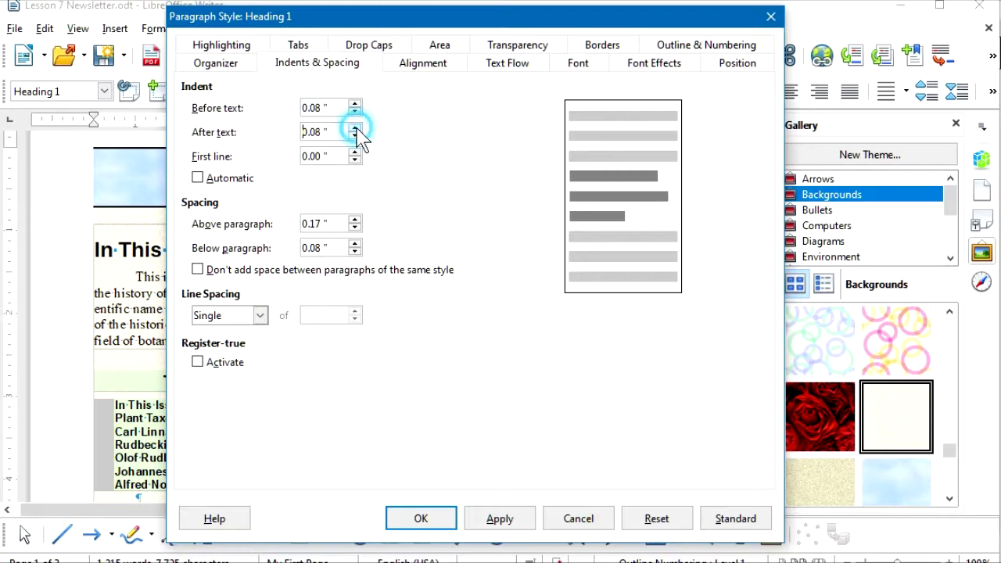
left_click(370, 16)
left_click_drag(370, 16, 496, 10)
left_click(619, 515)
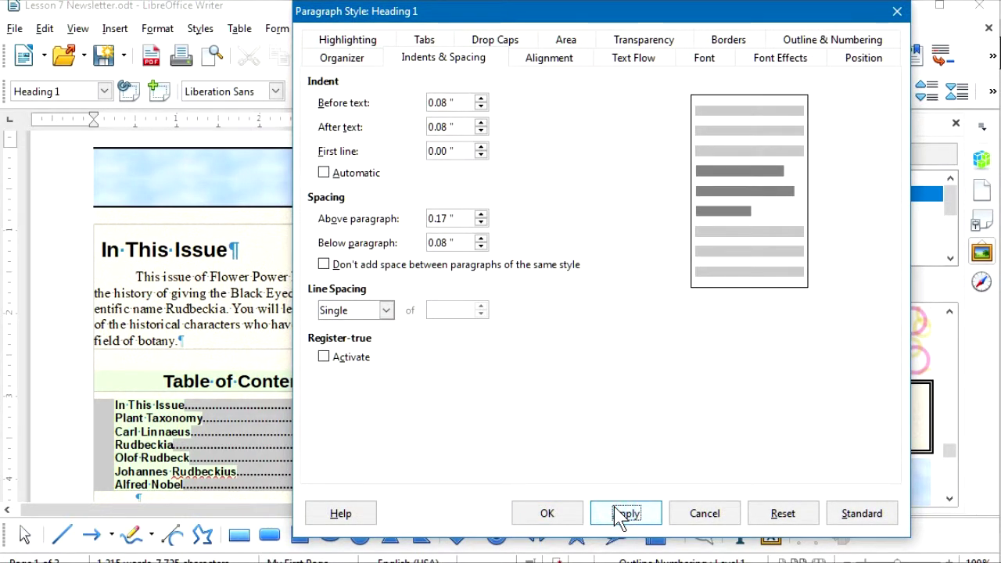
left_click(555, 515)
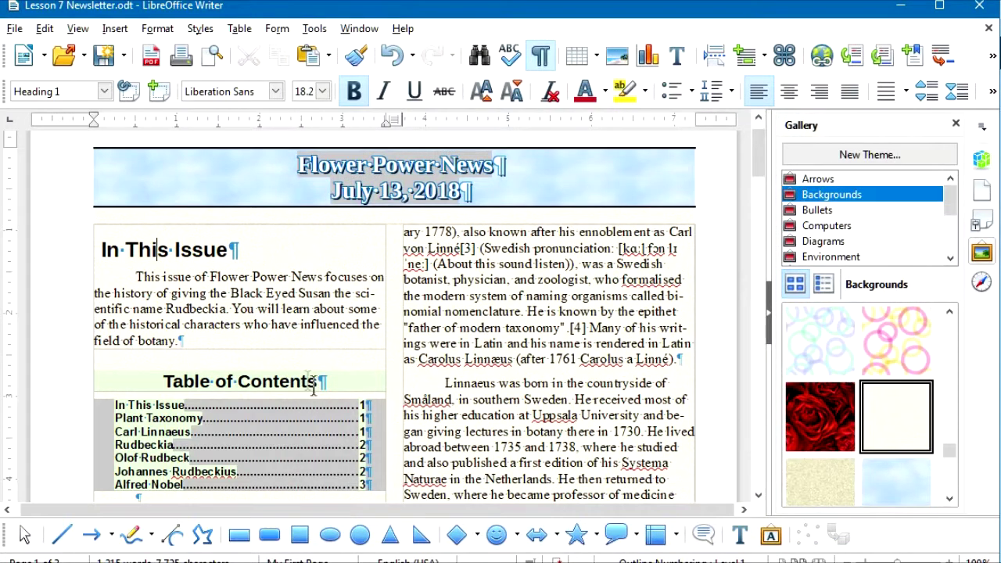
Edit the paragraph style of the body text under "In This Issue", setting its indents before and after text to 0.08"
right_click(247, 295)
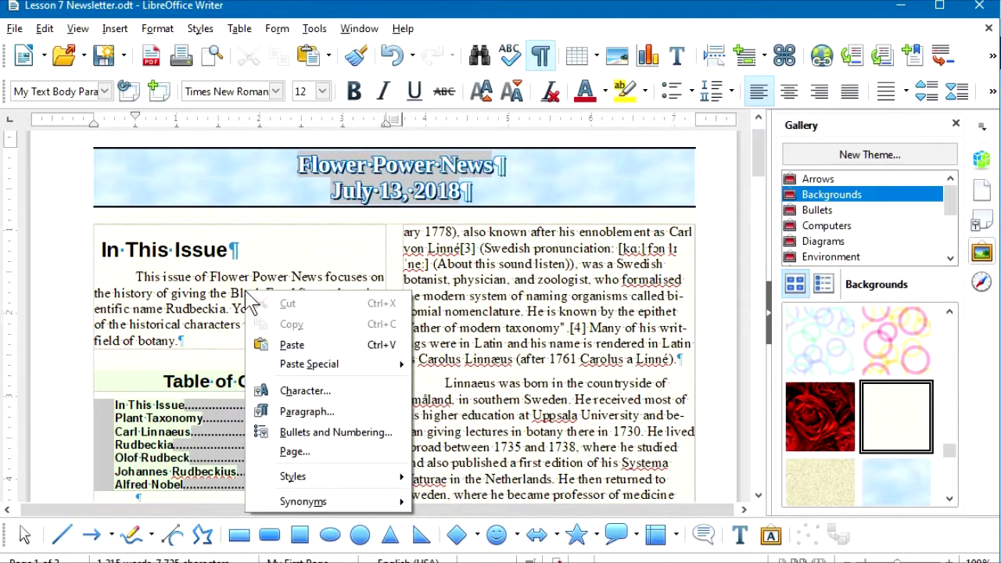
mouse_move(309, 477)
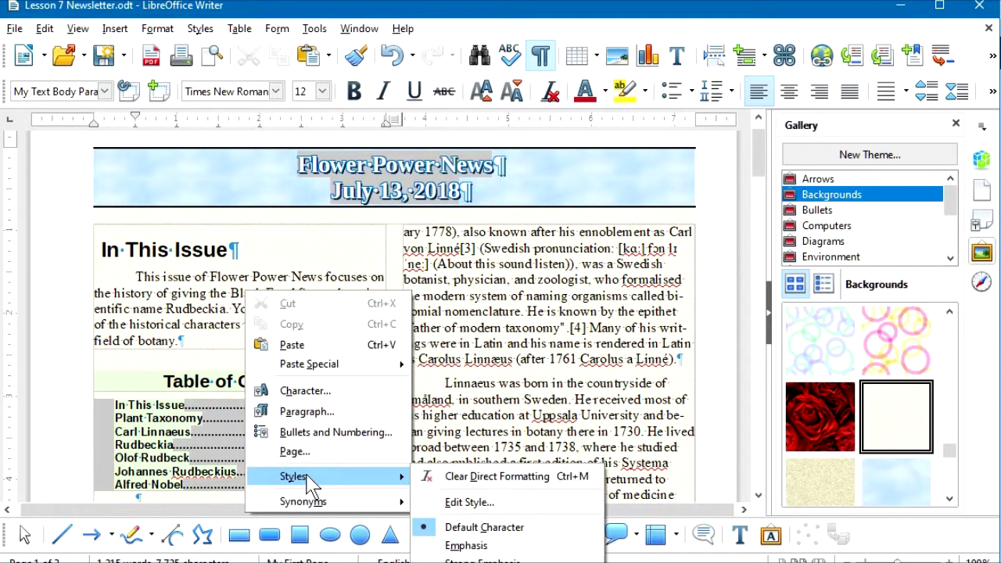
left_click(468, 503)
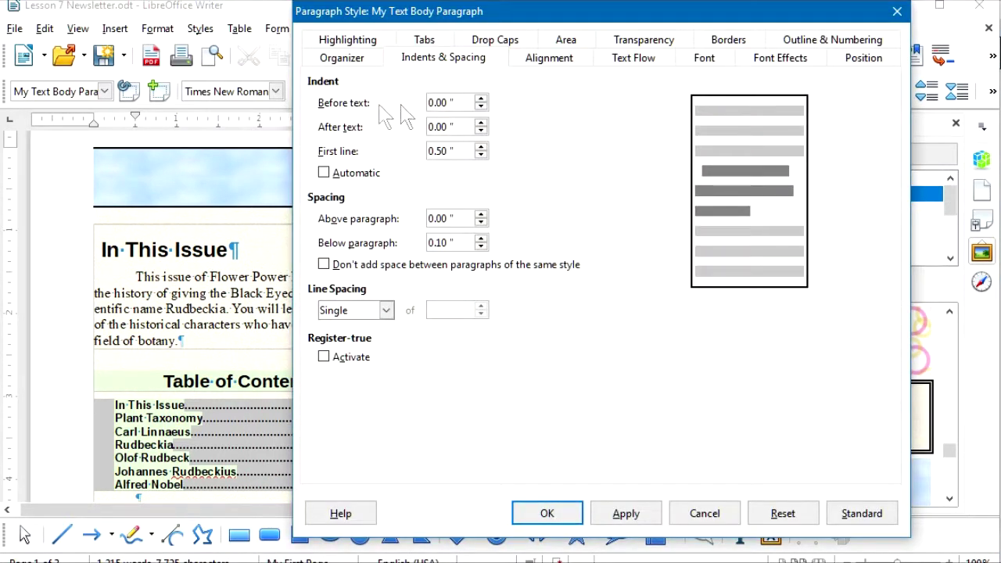
left_click(481, 99)
left_click(481, 99)
left_click(481, 100)
left_click(481, 123)
left_click(481, 123)
left_click(481, 123)
left_click(481, 123)
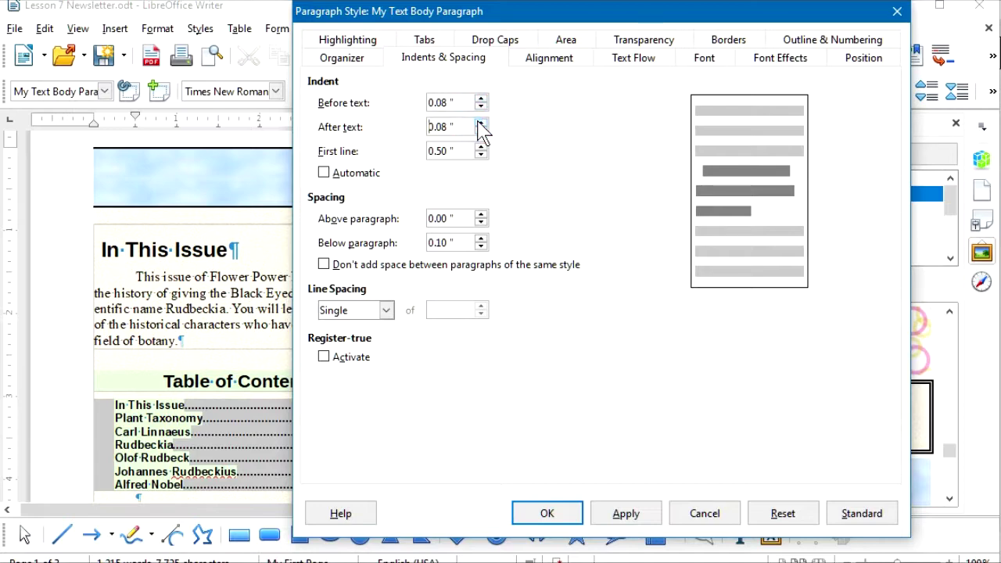
left_click(547, 513)
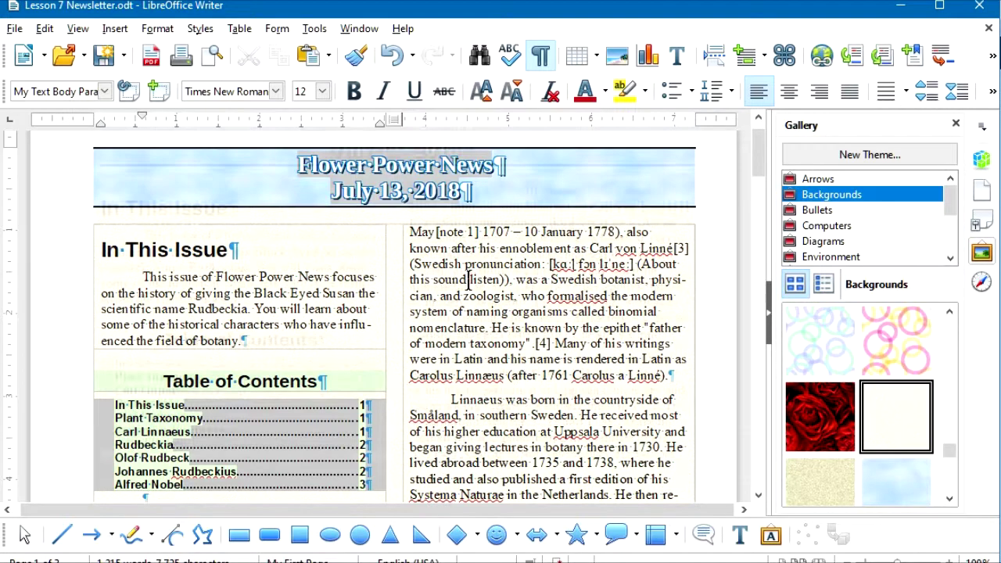
Update the index of the Table of Contents on the first page
scroll(469, 279, "down", 2)
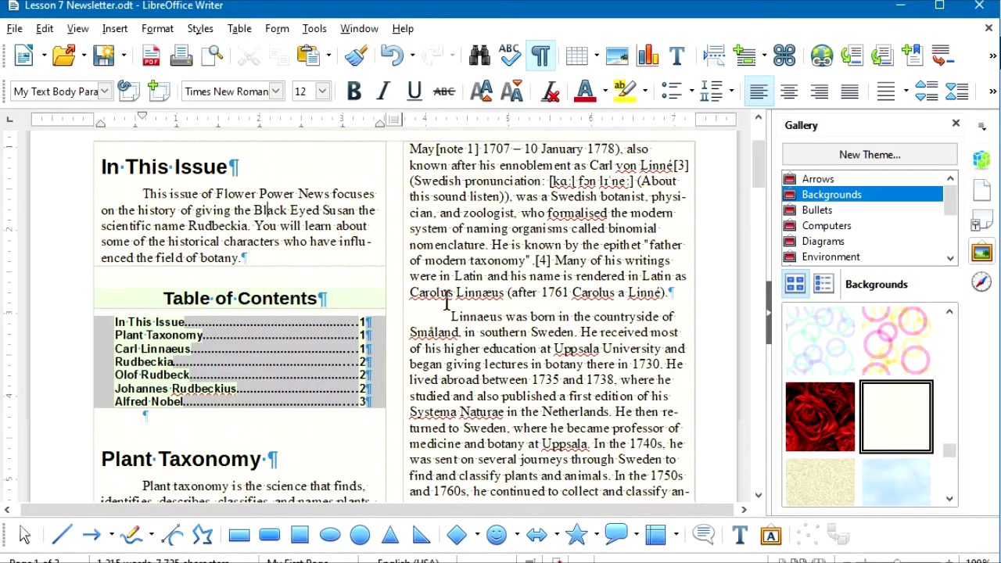
right_click(228, 348)
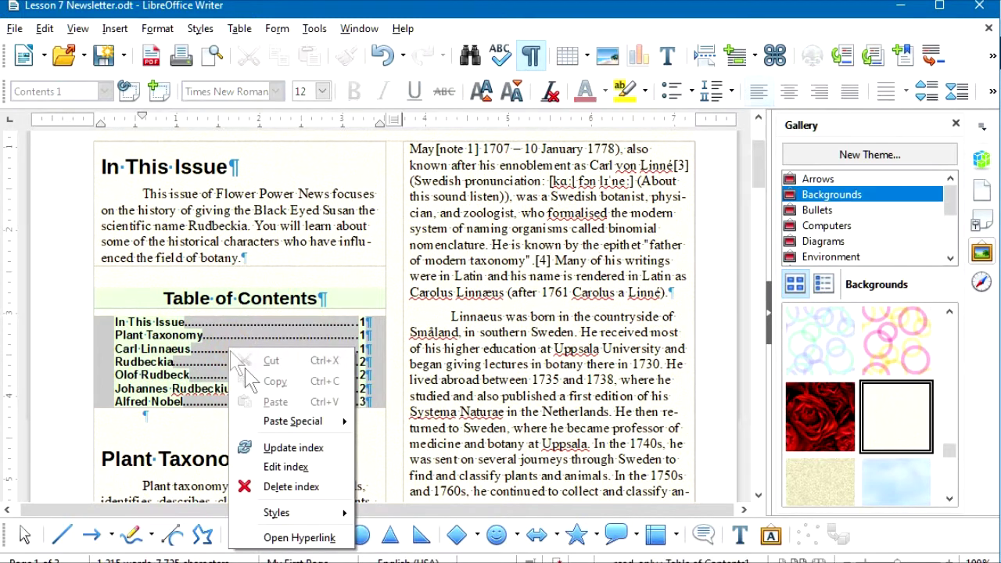
left_click(294, 448)
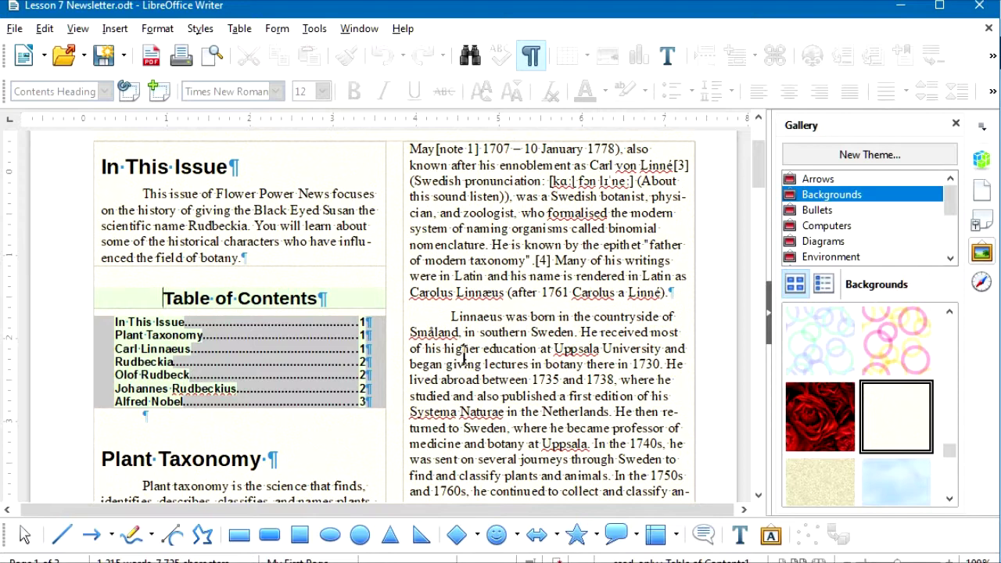
Add a new paragraph at the end of the newsletter reading "This document was last edited" followed by a date field
key("ctrl+End")
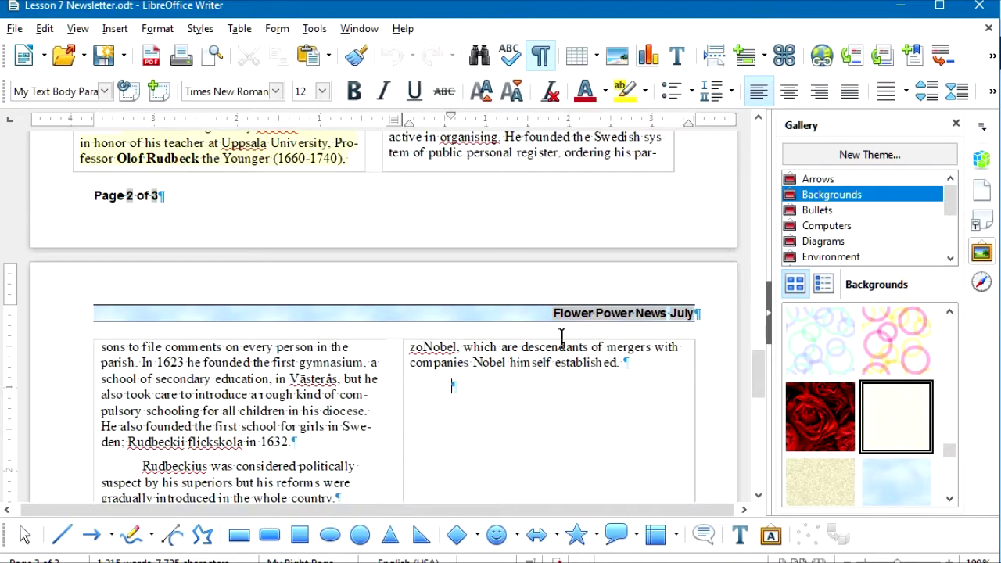
left_click(632, 366)
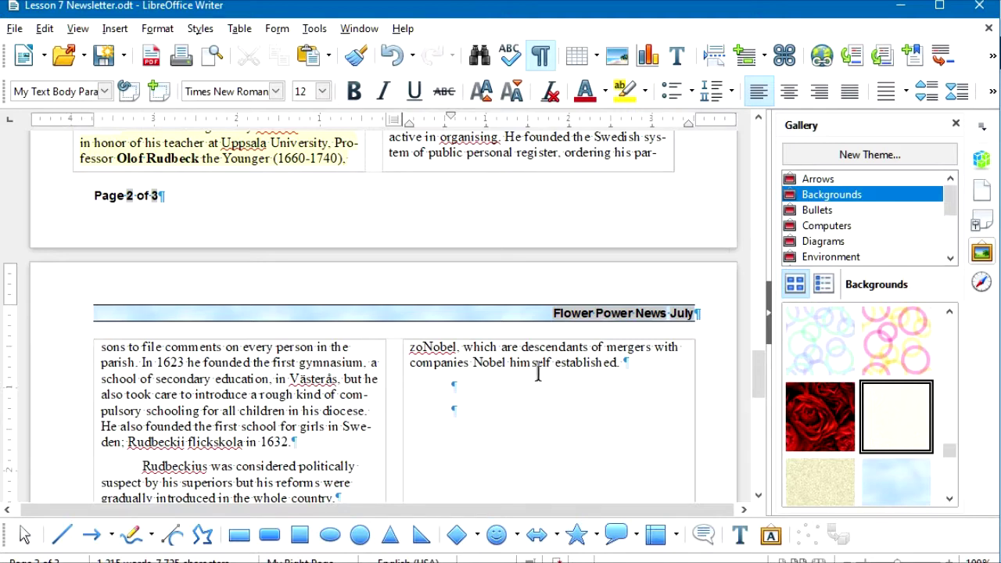
left_click(44, 29)
left_click(95, 181)
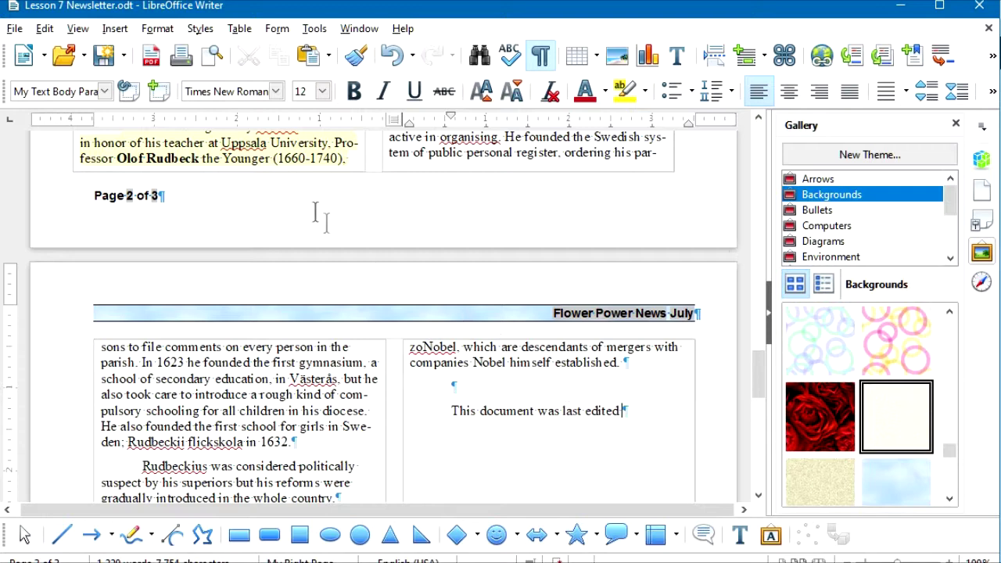
left_click(114, 30)
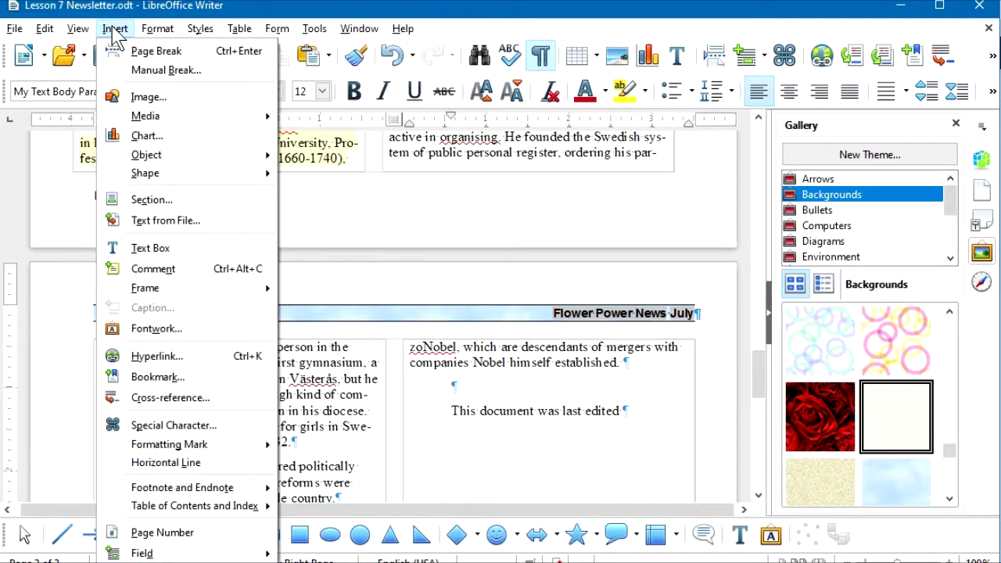
mouse_move(144, 553)
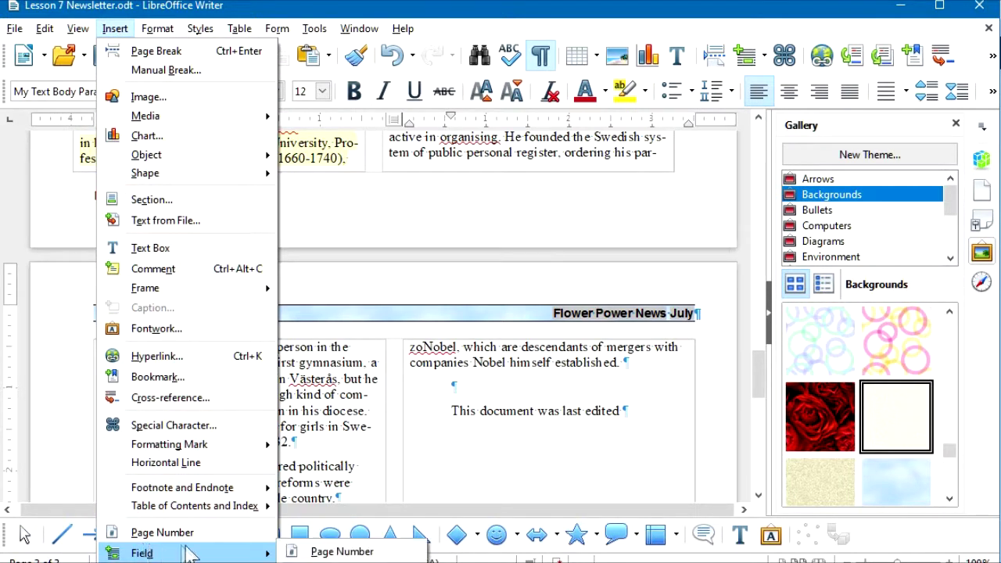
left_click(329, 560)
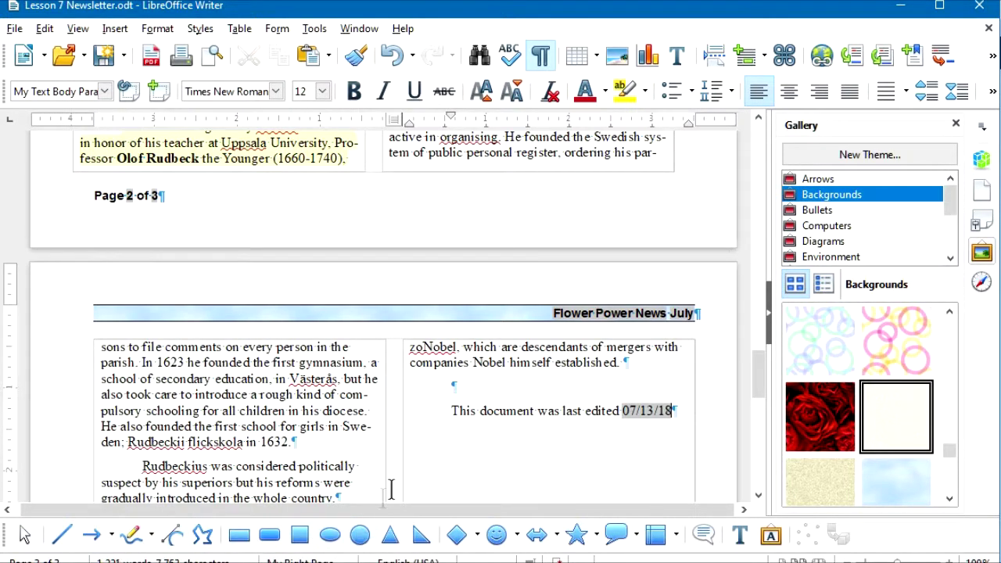
Change the closing line's date field to the non-fixed Date type with the format "Friday, December 31, 1999"
double_click(643, 408)
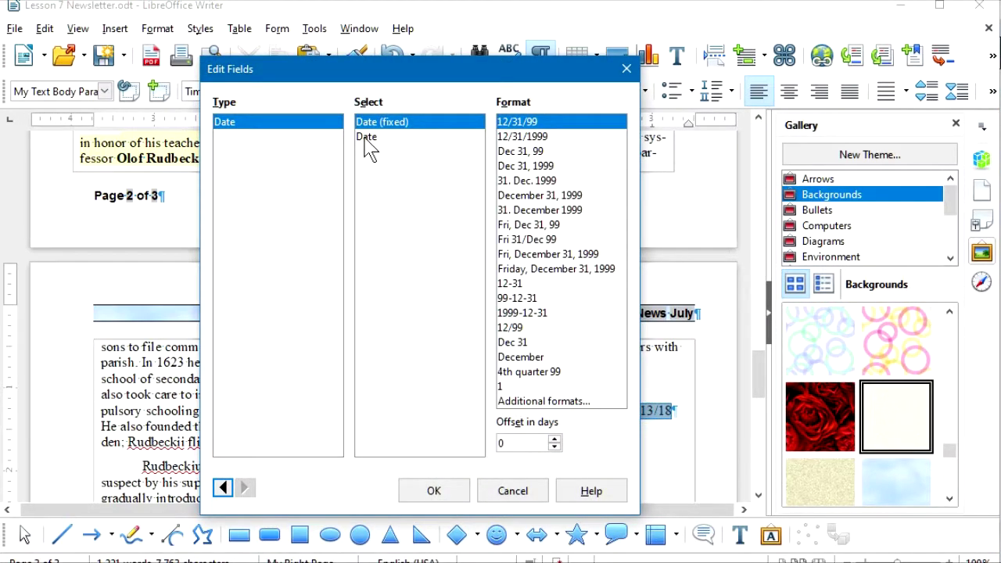
left_click(368, 139)
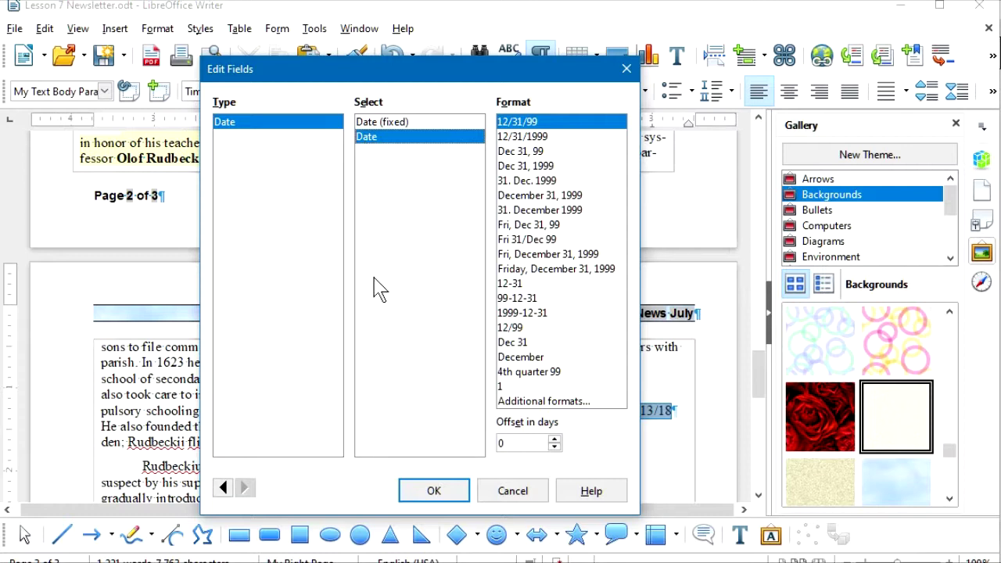
left_click(549, 268)
left_click(435, 488)
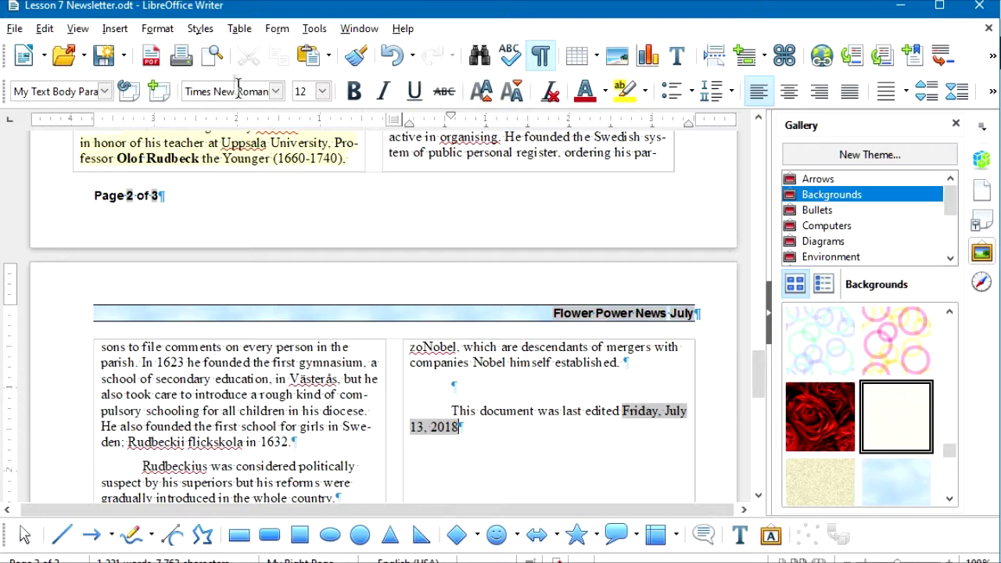
Check the newsletter's pages from the first page in print preview and return to editing
left_click(213, 61)
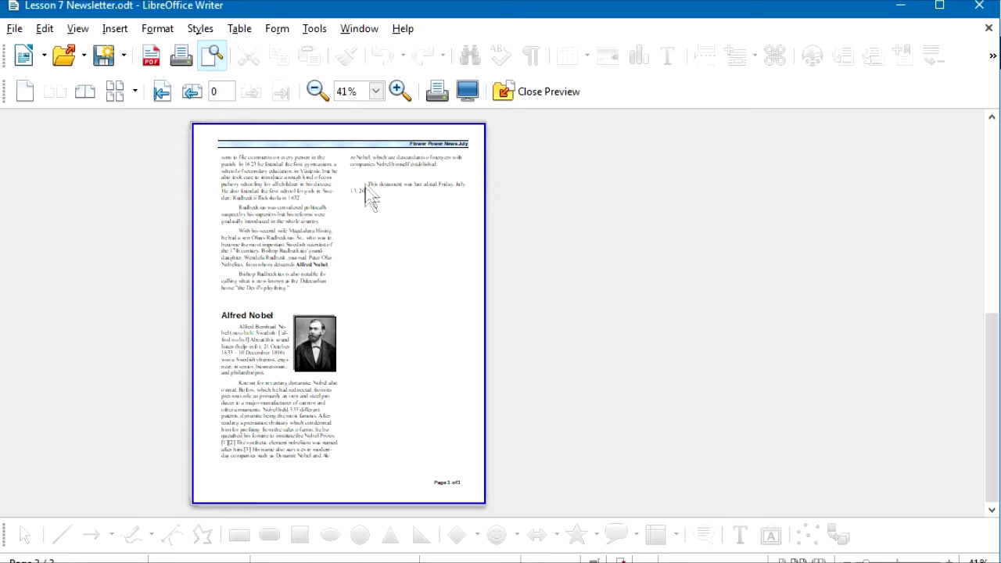
left_click(159, 97)
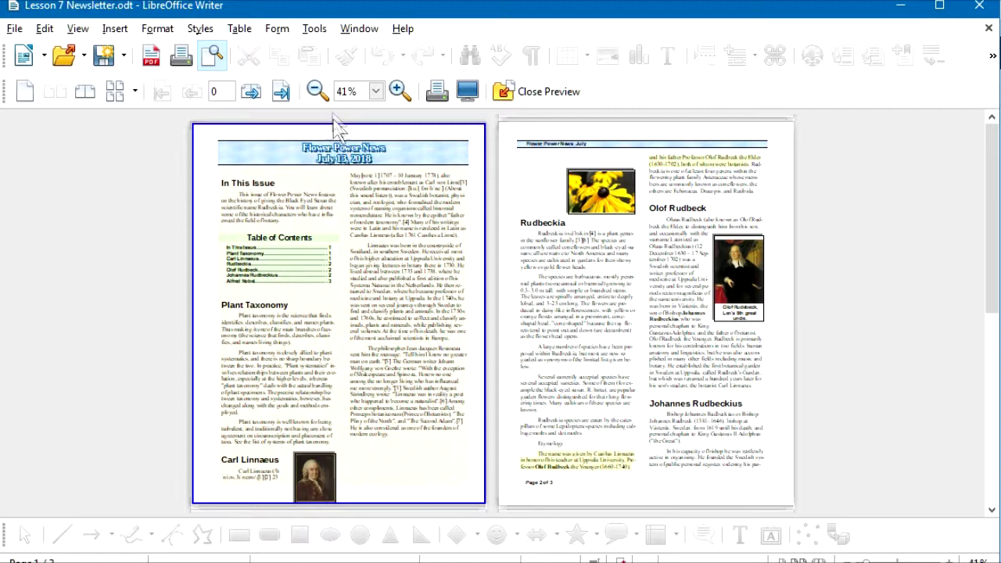
left_click(214, 61)
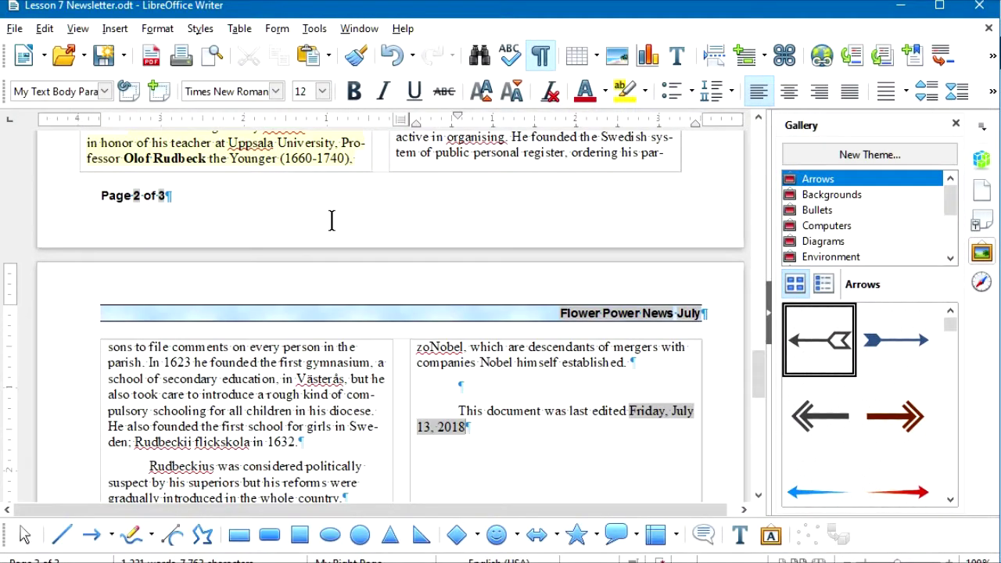
Add two blank paragraphs after the last Plant Taxonomy paragraph to push the Carl Linnaeus heading into the next column
scroll(332, 221, "up", 5)
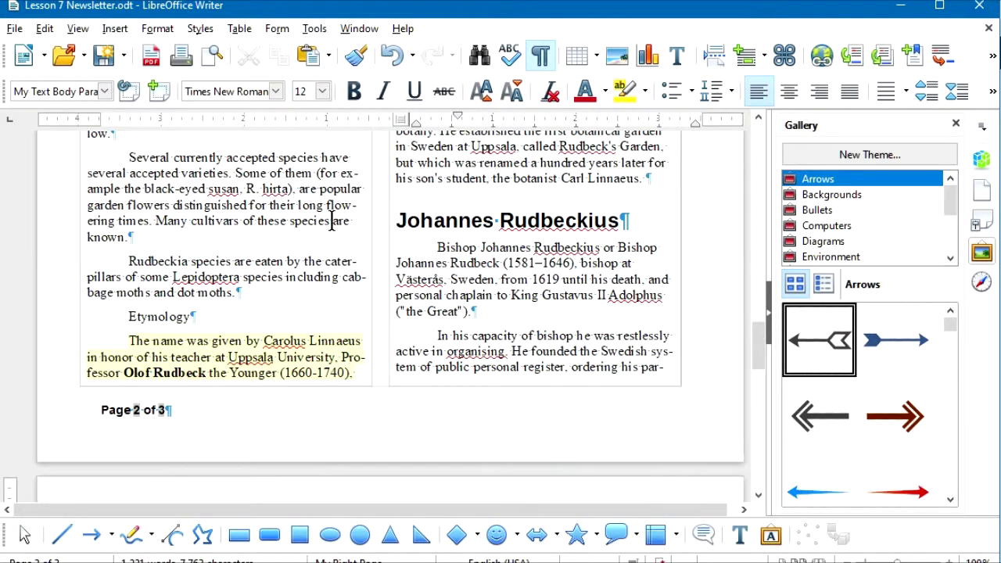
scroll(331, 221, "up", 3)
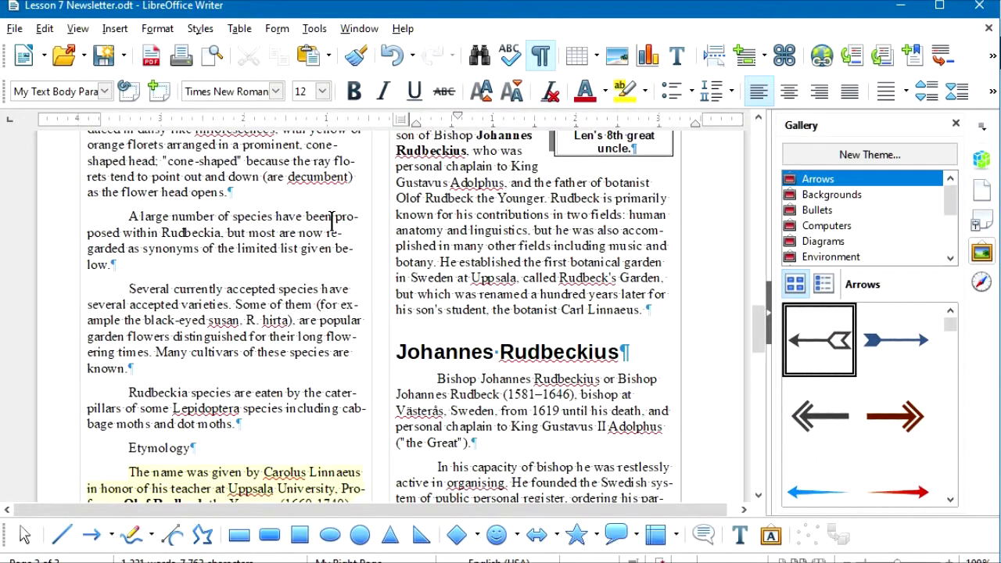
key("ctrl+Home")
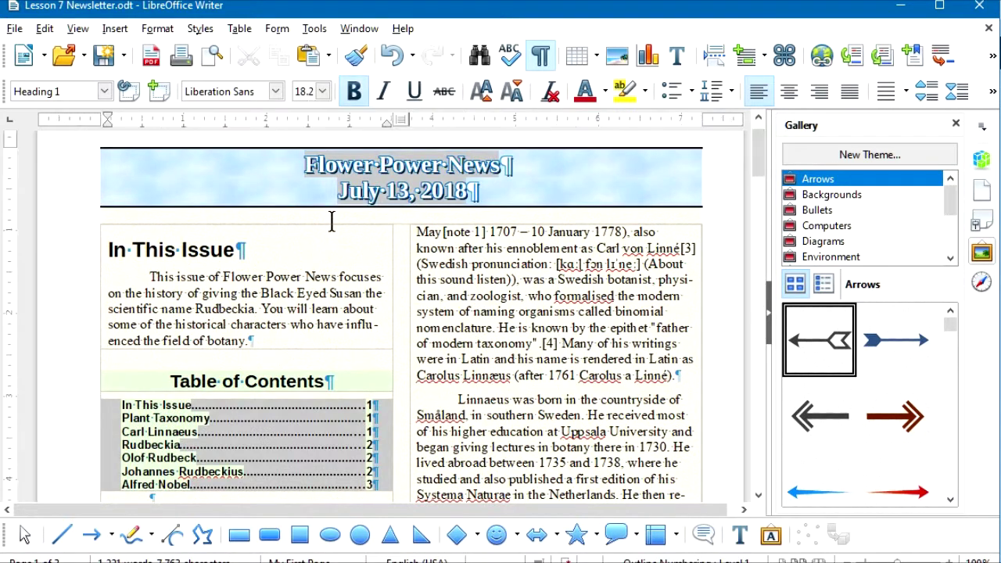
left_click(185, 432, "ctrl")
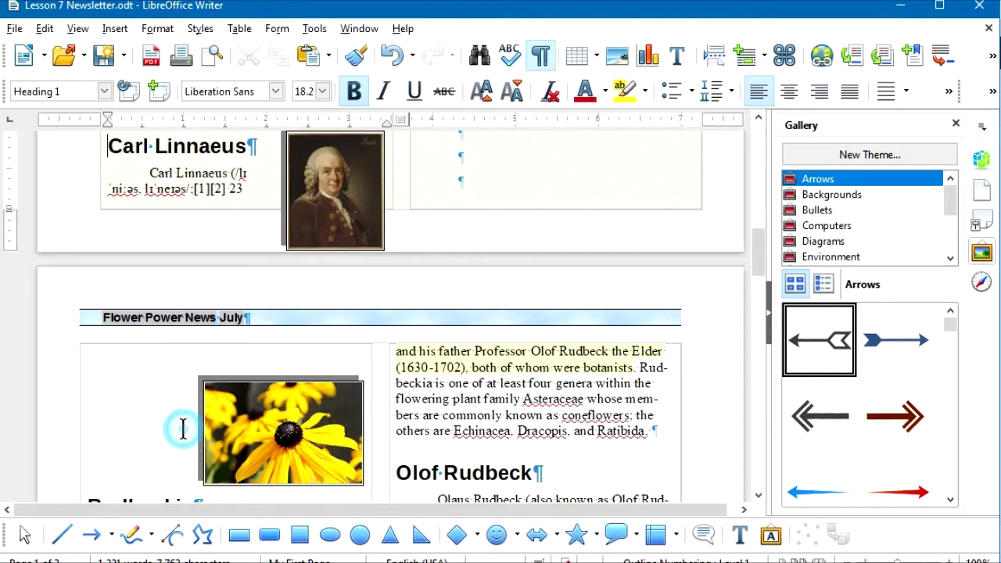
scroll(244, 264, "up", 2)
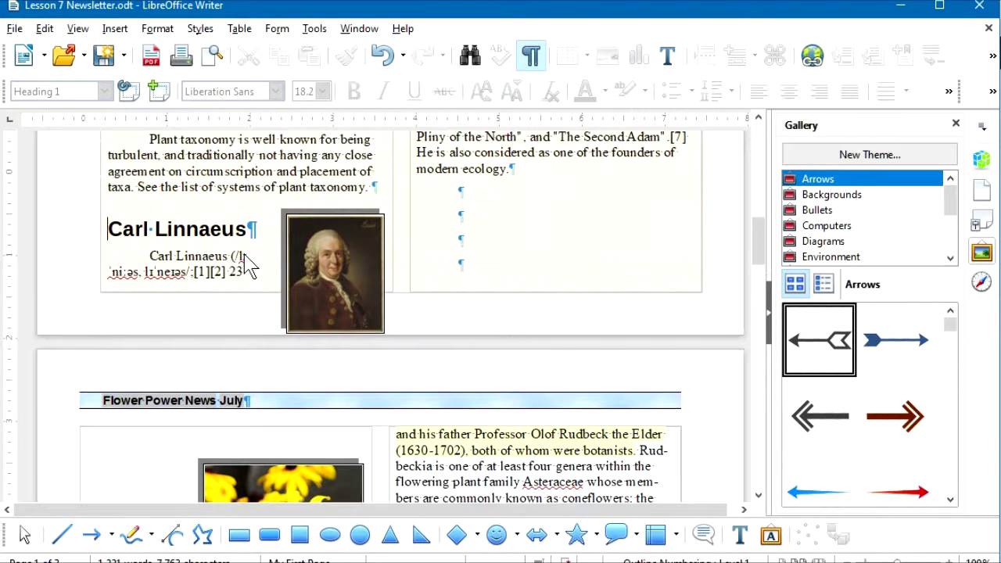
scroll(244, 264, "up", 1)
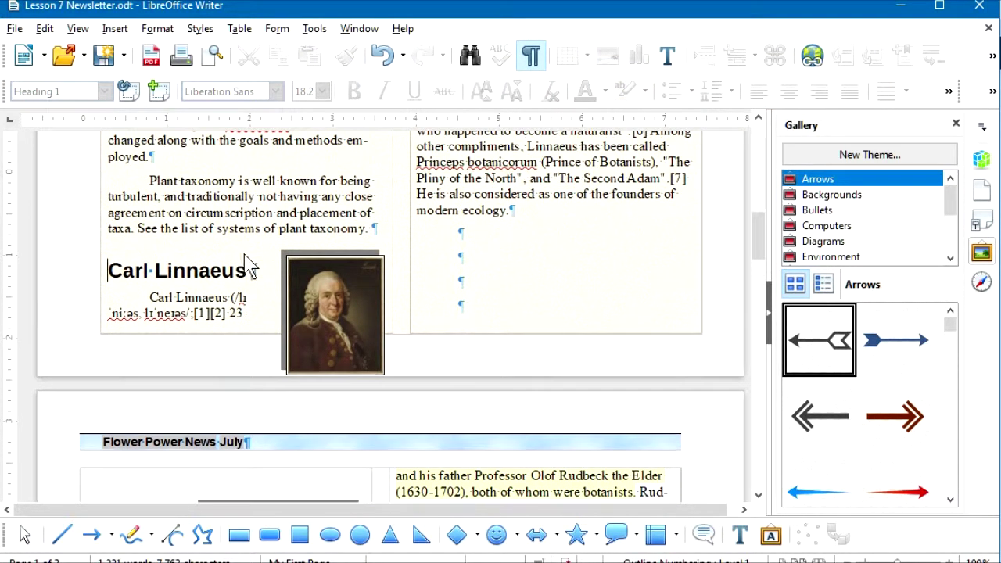
left_click(385, 229)
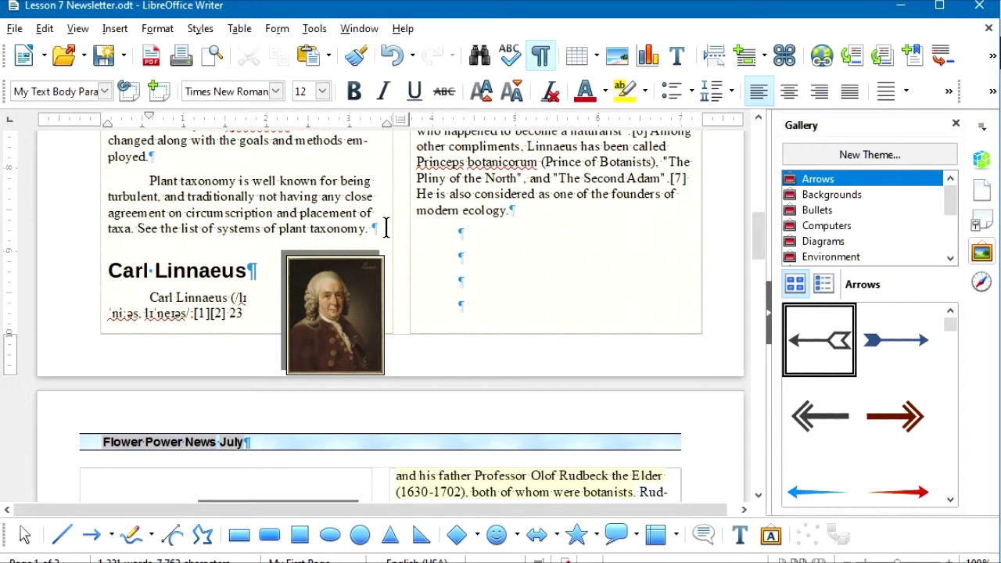
key("Return")
key("Return")
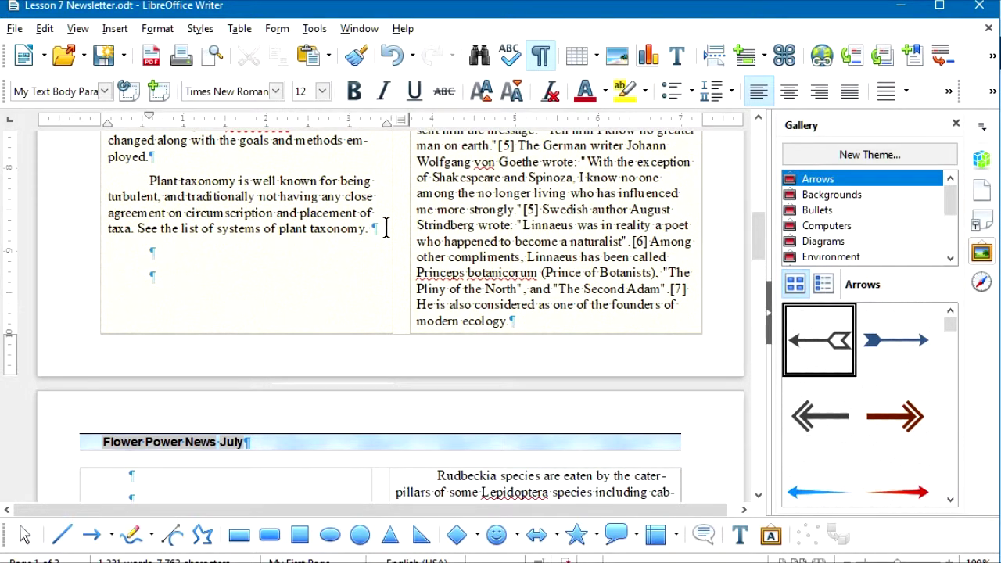
Delete the empty paragraphs above the Rudbeckia heading at the start of page 2
scroll(540, 196, "up", 10)
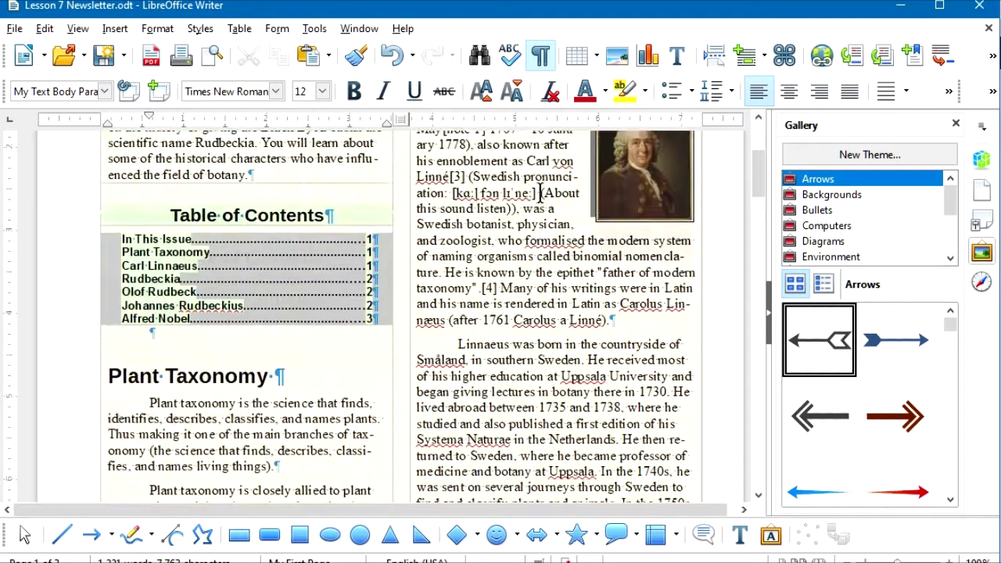
scroll(539, 196, "down", 10)
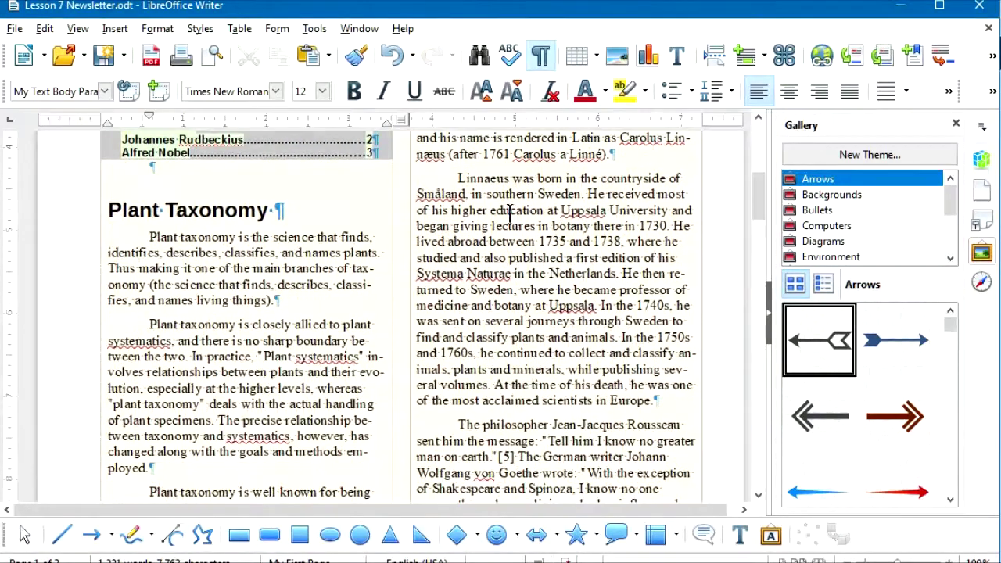
scroll(507, 238, "down", 4)
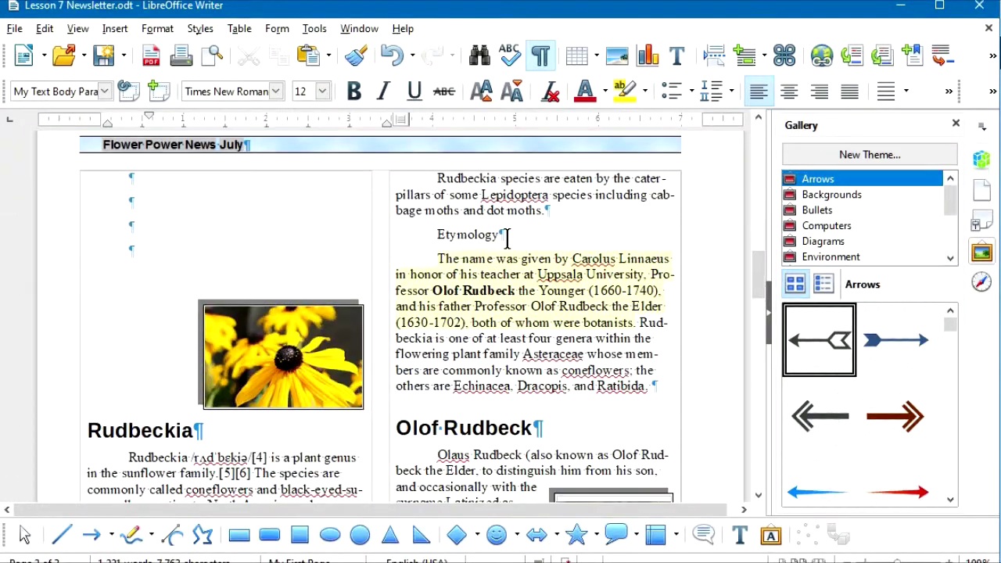
left_click(166, 183)
key("Delete")
key("Delete")
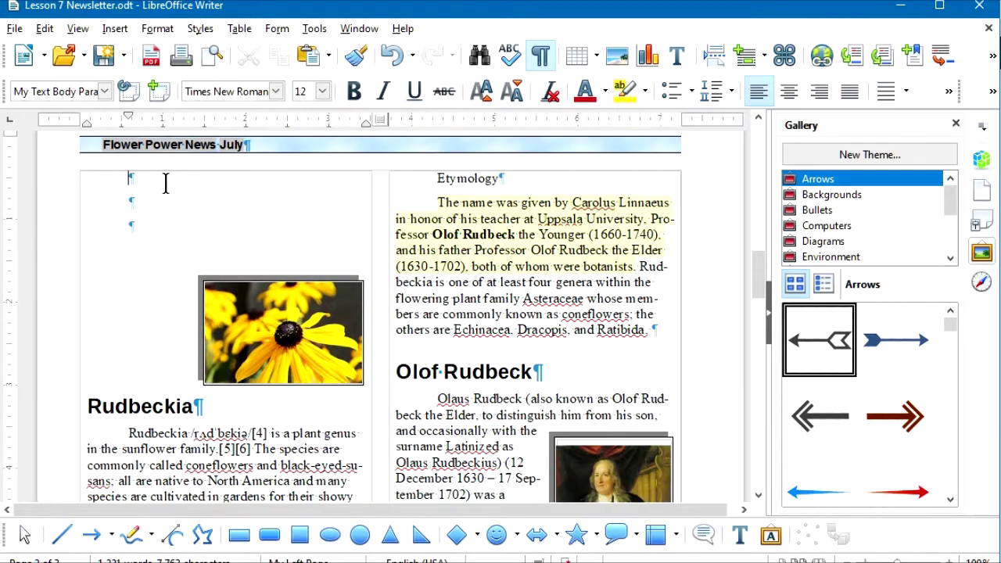
key("Delete")
key("Delete")
key("Delete")
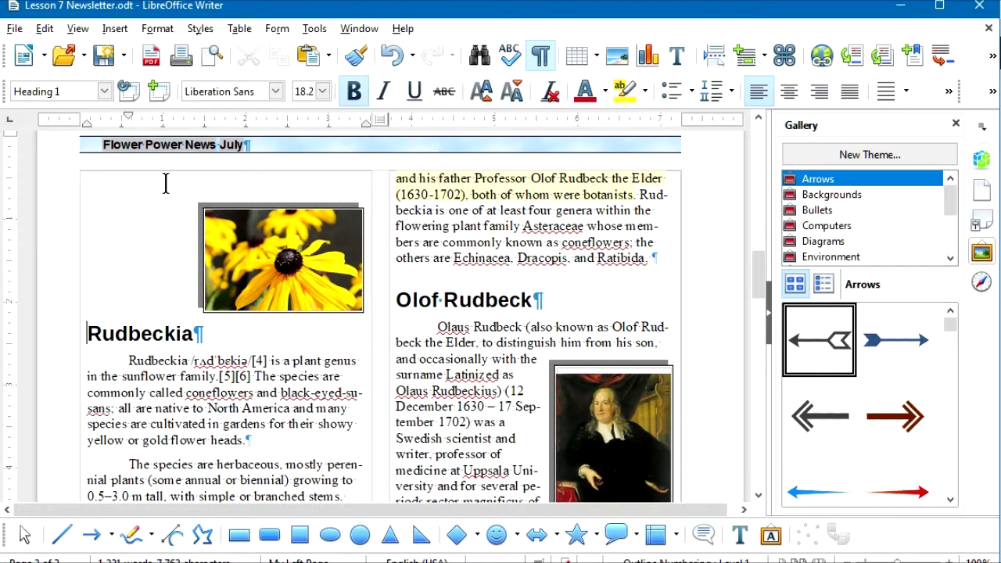
Move the yellow flower image slightly so that it sits beside the first paragraph under the Rudbeckia heading
left_click(197, 226)
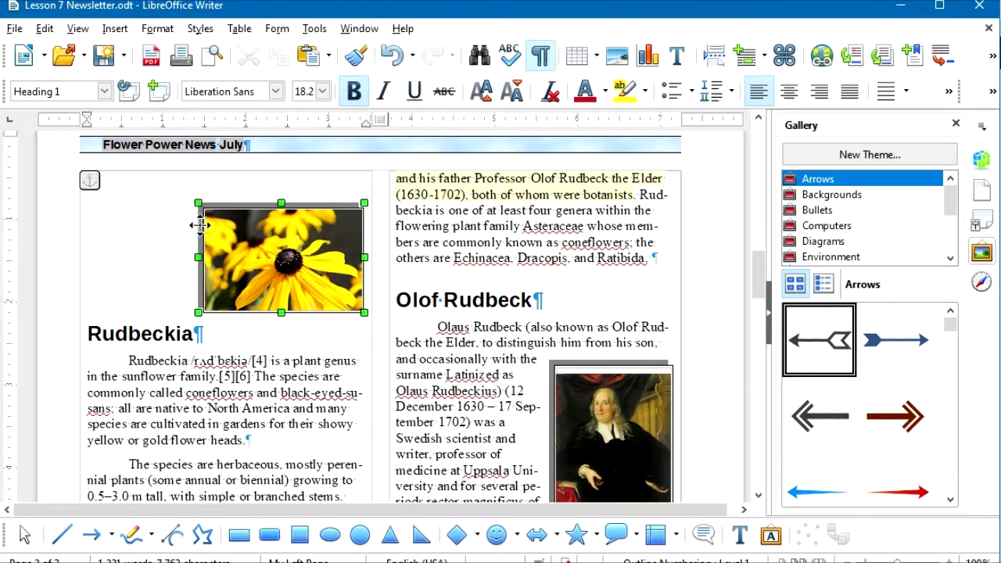
mouse_move(197, 225)
left_mouse_down()
mouse_move(201, 364)
mouse_move(210, 227)
left_mouse_up()
left_click_drag(209, 226, 209, 227)
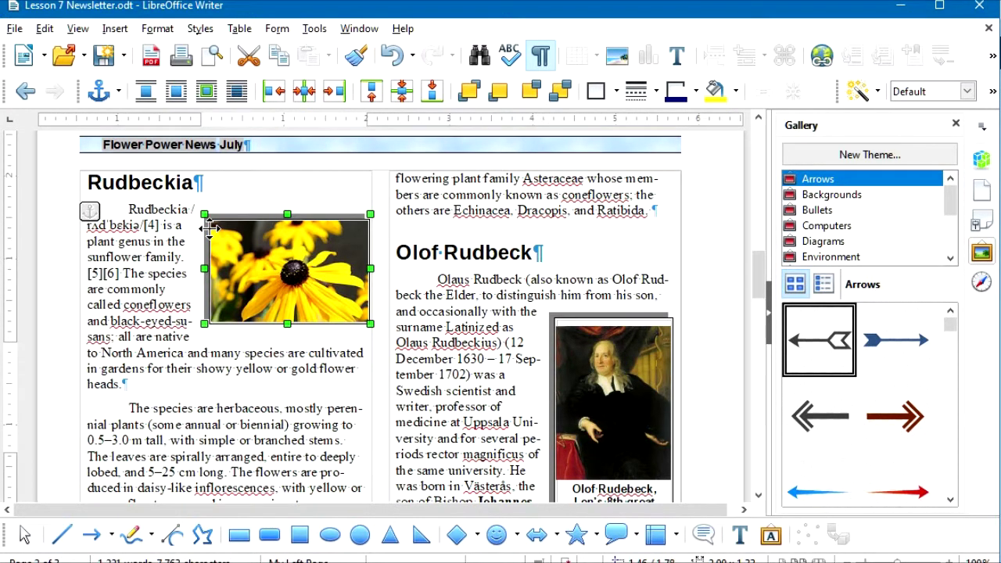
Align the yellow flower image under the Rudbeckia heading to the right edge of its column
left_click(217, 184)
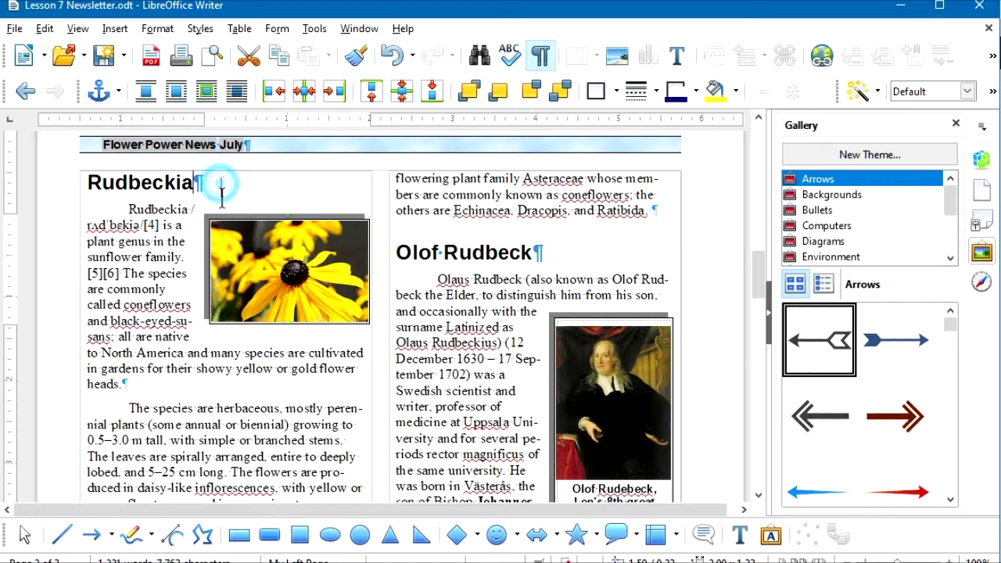
left_click(252, 247)
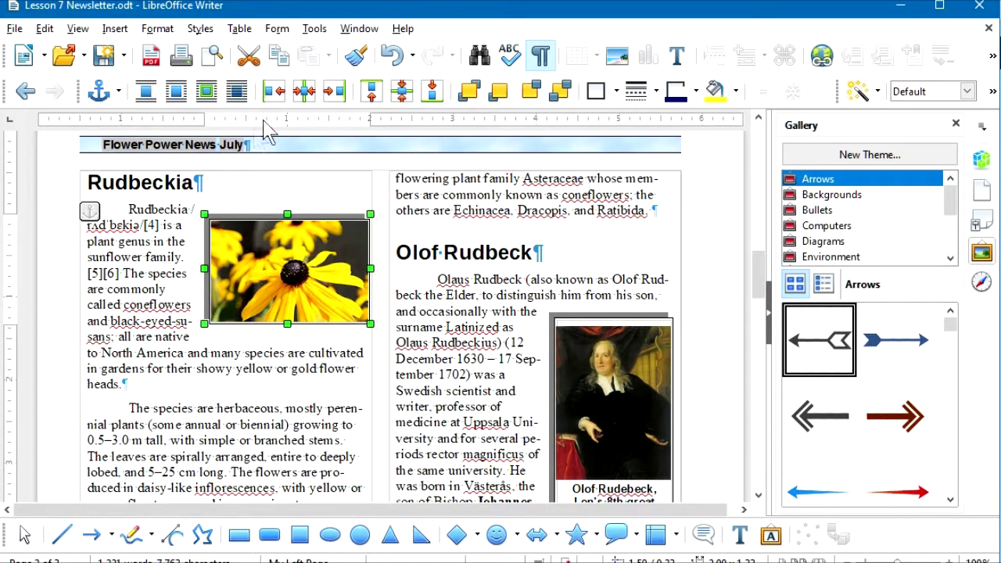
left_click(334, 95)
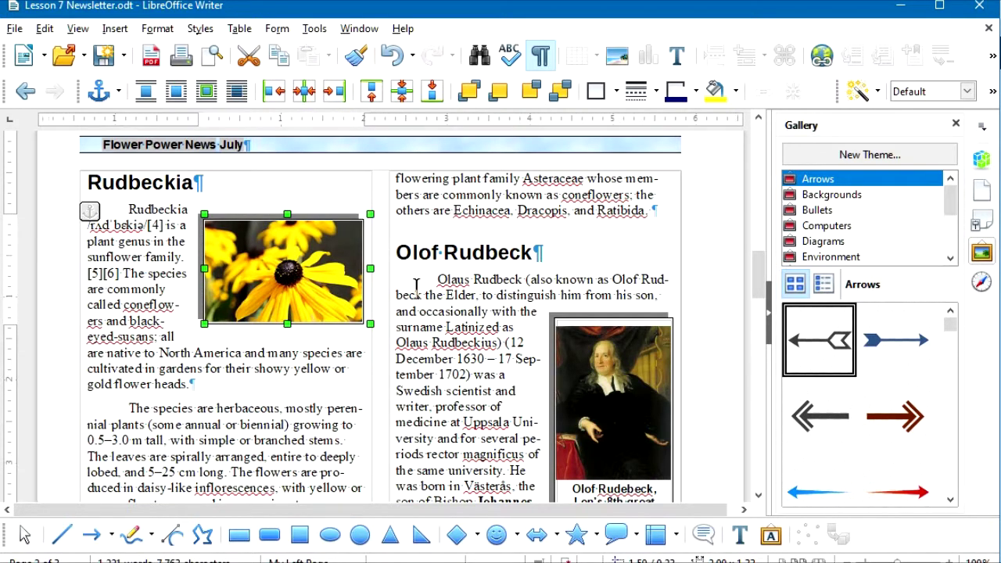
Review the newsletter layout through the Alfred Nobel article on page 3 and display all three pages side by side
scroll(479, 295, "down", 12)
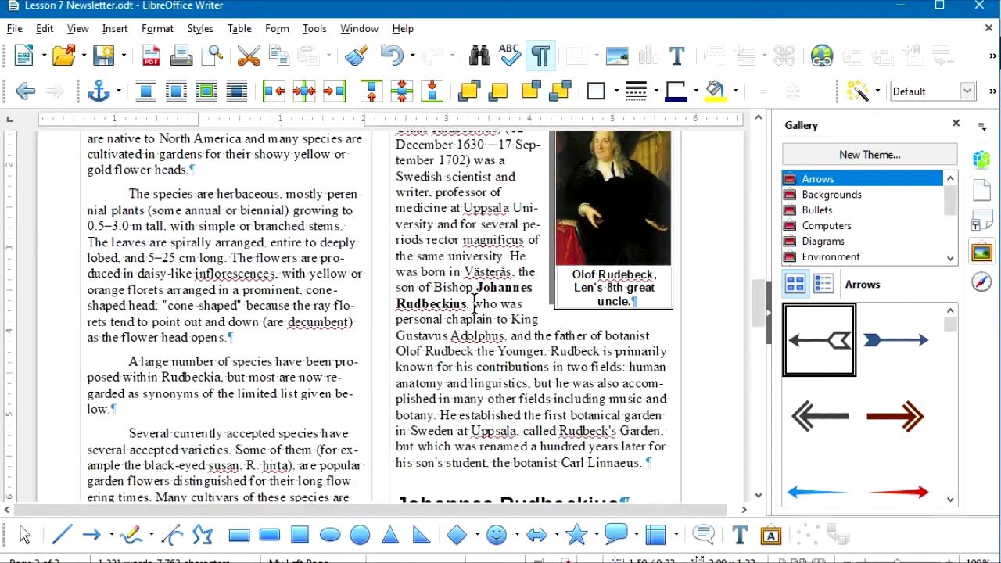
scroll(474, 307, "down", 15)
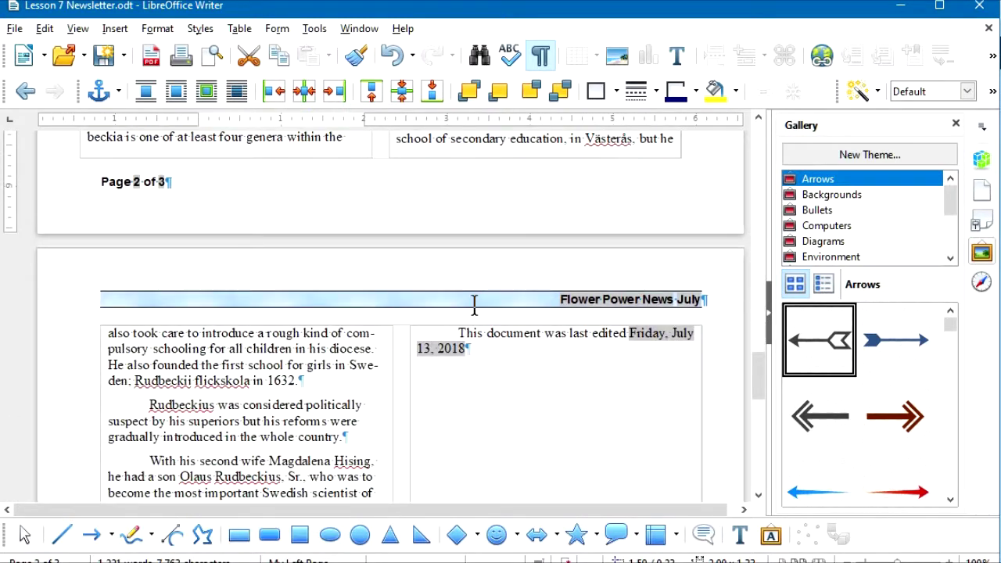
scroll(474, 308, "down", 1)
scroll(474, 308, "up", 4)
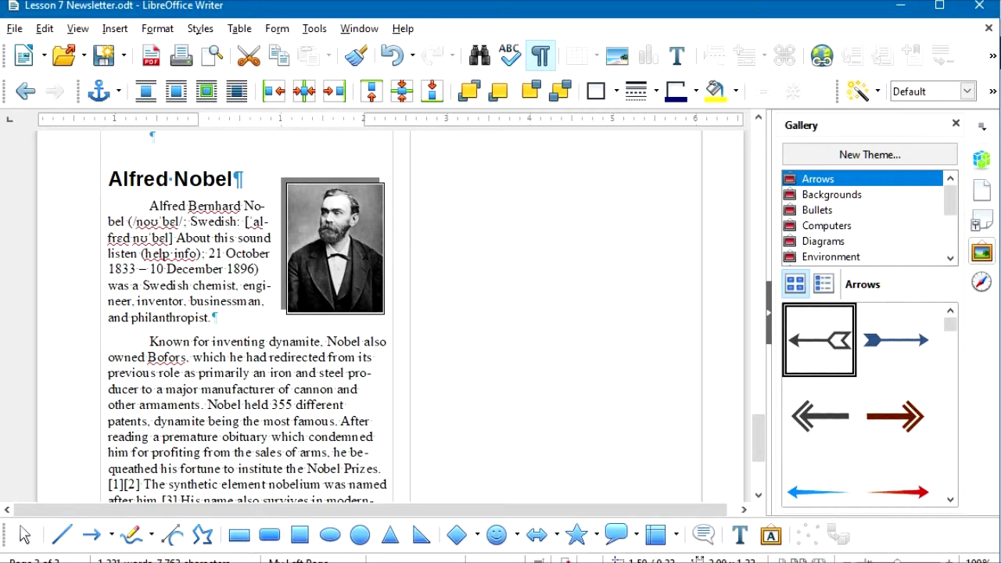
left_click(864, 561)
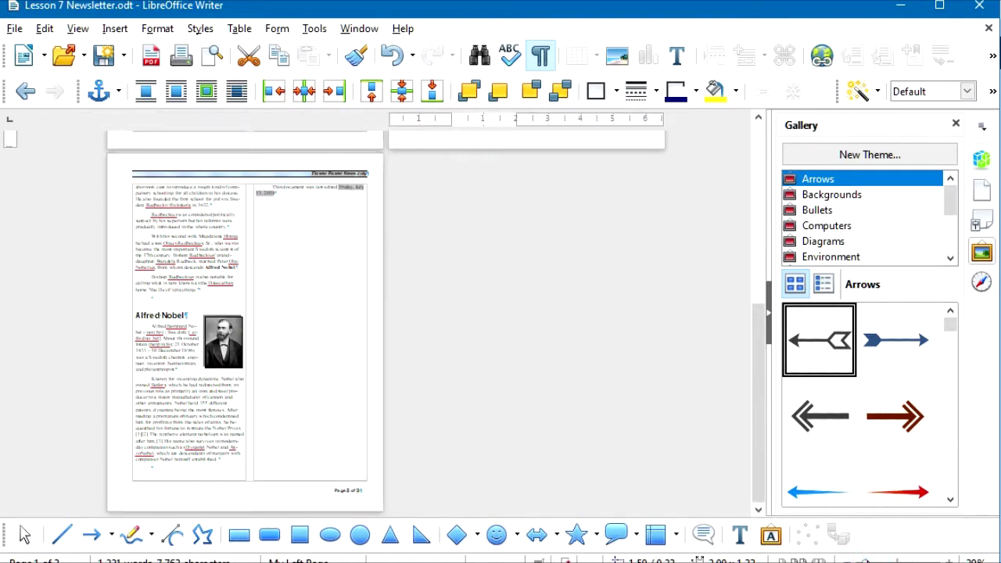
left_click(869, 561)
left_click(865, 560)
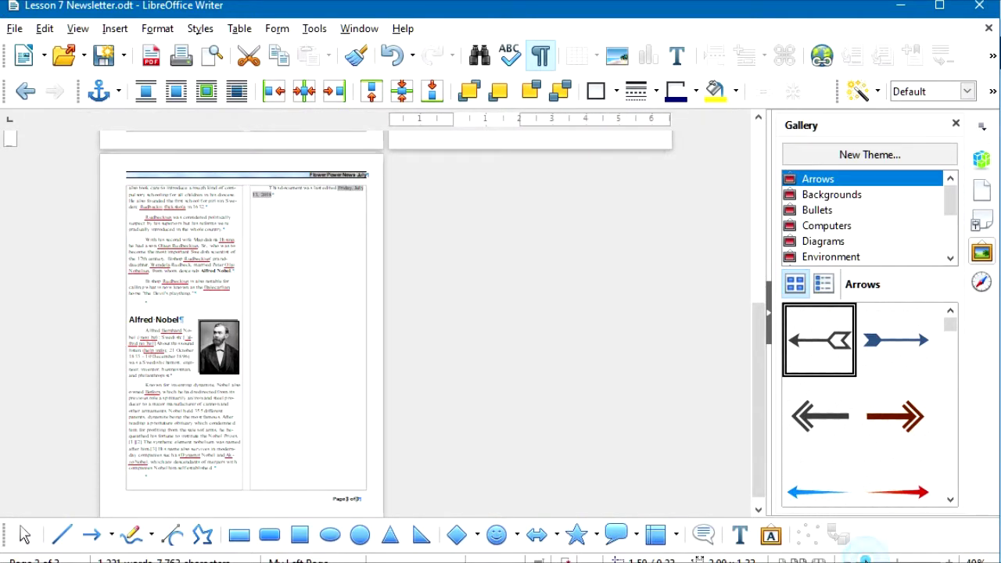
left_click(846, 560)
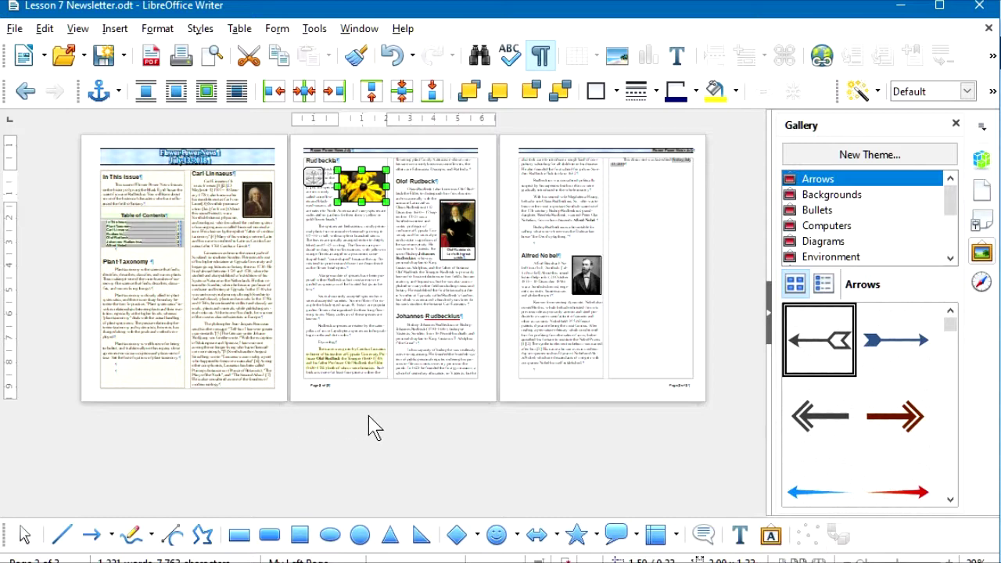
Display the newsletter in book view and examine the layout of the first page and the facing pages
left_click(816, 560)
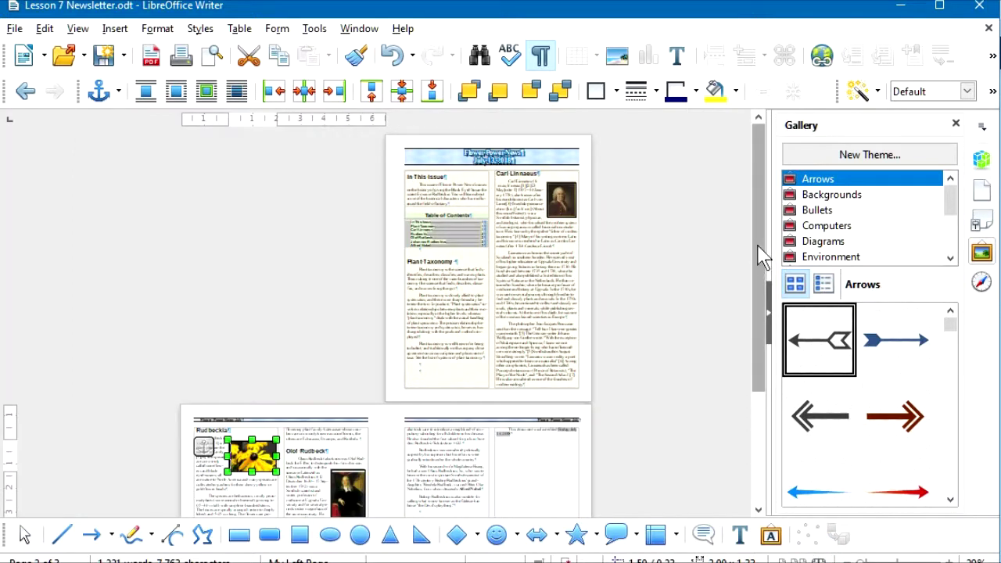
scroll(757, 258, "down", 3)
scroll(757, 258, "up", 2)
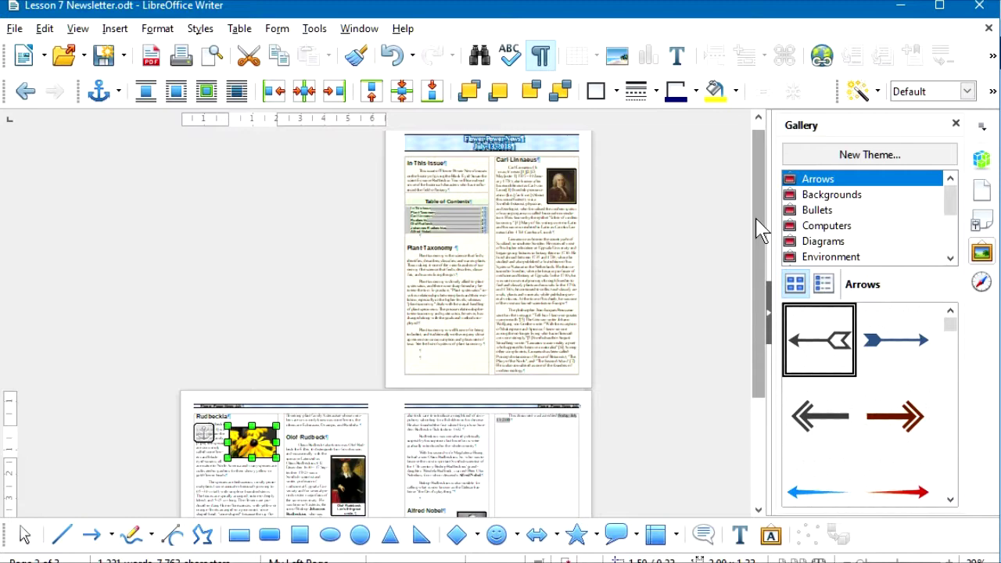
left_click_drag(755, 218, 749, 347)
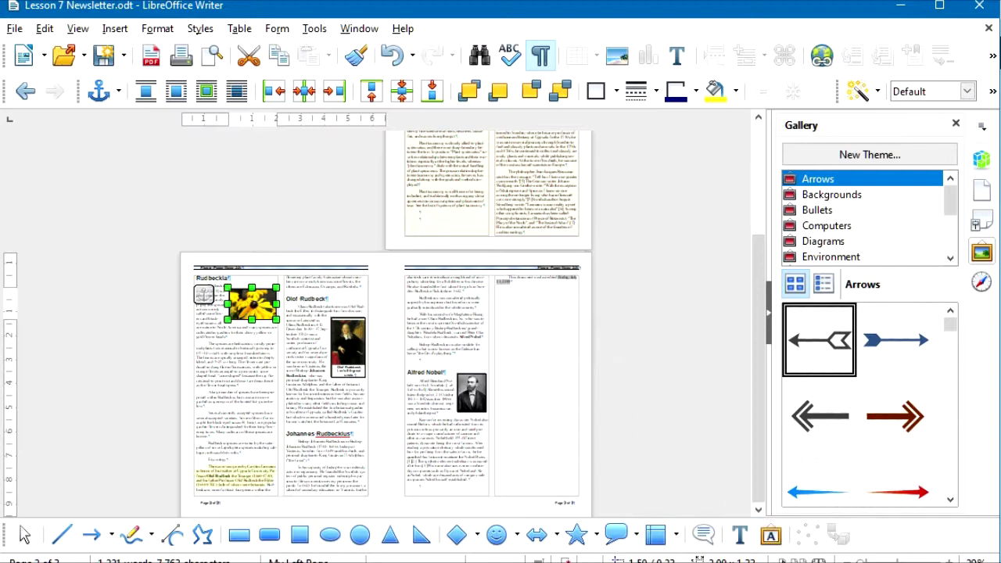
Restore the single-page view at 100% zoom and return to the beginning of the newsletter
left_click(782, 559)
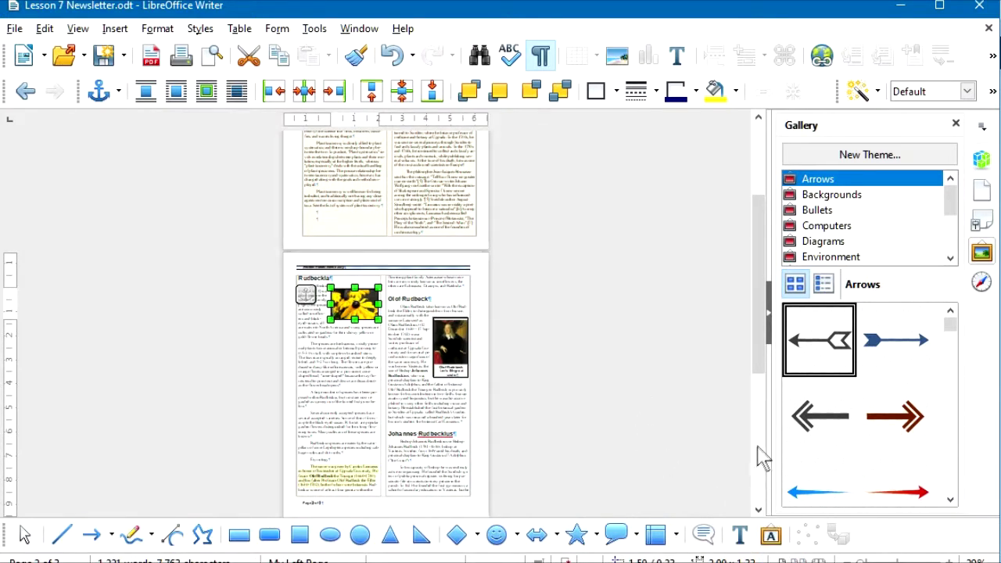
left_click(895, 558)
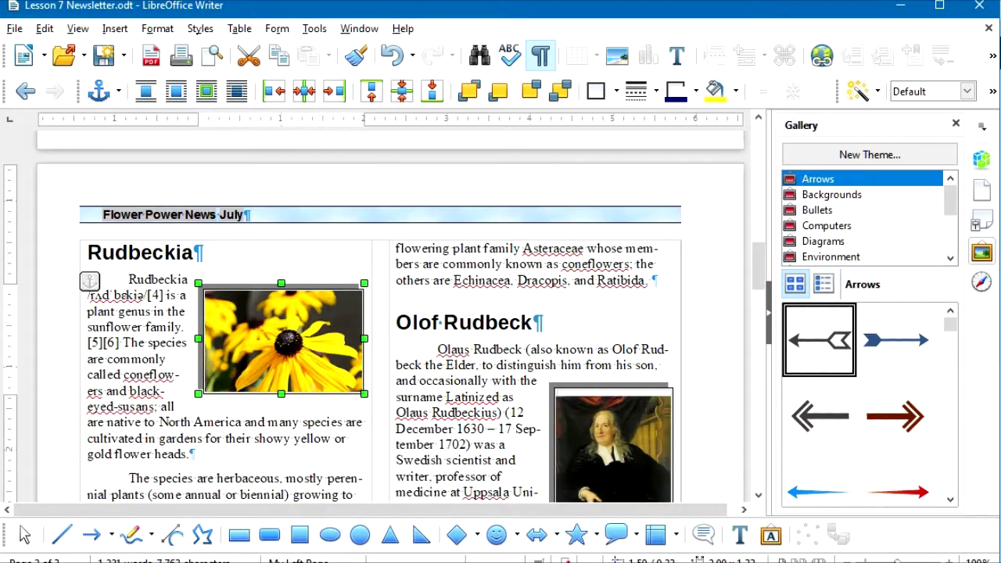
left_click(552, 352)
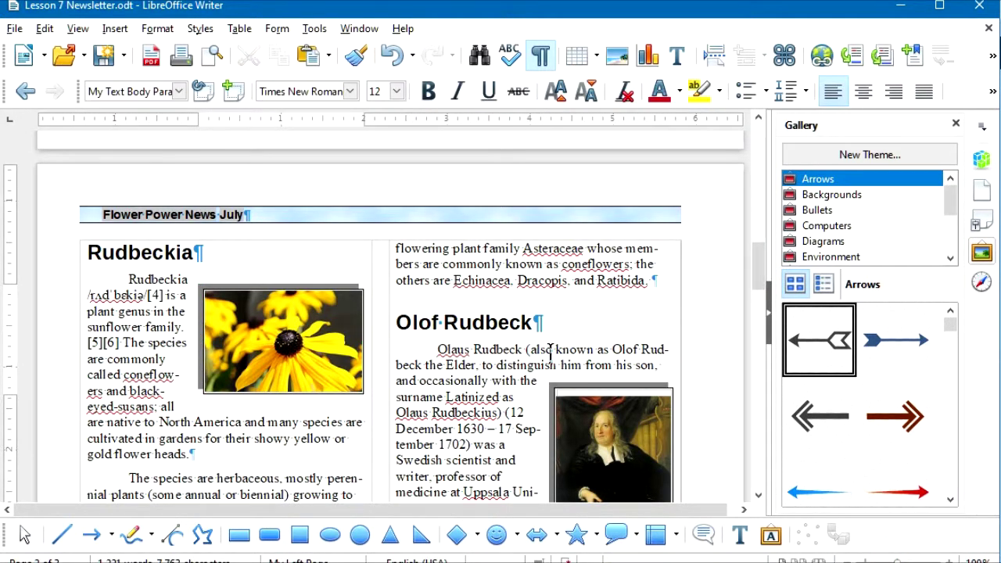
key("ctrl+Home")
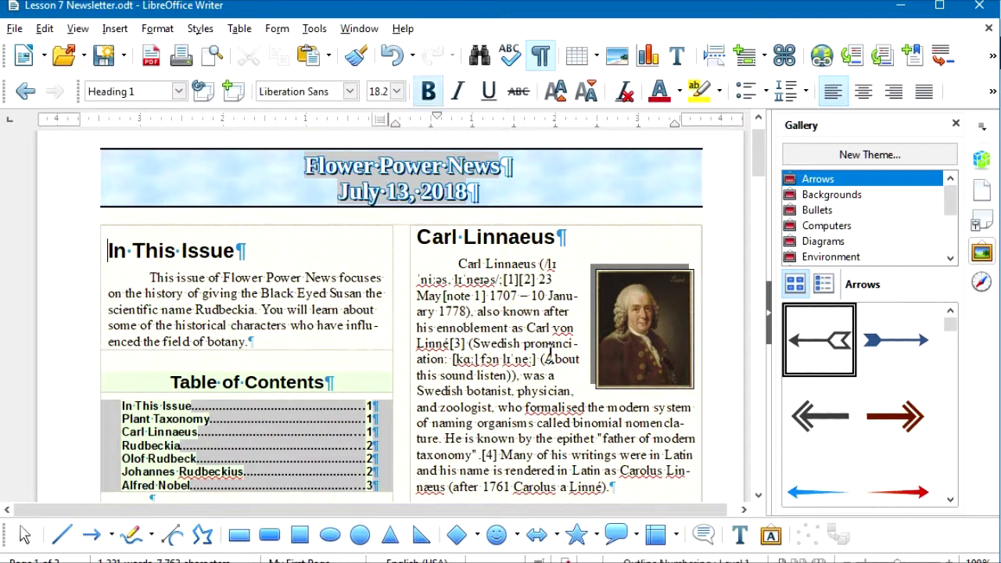
scroll(552, 352, "up", 1)
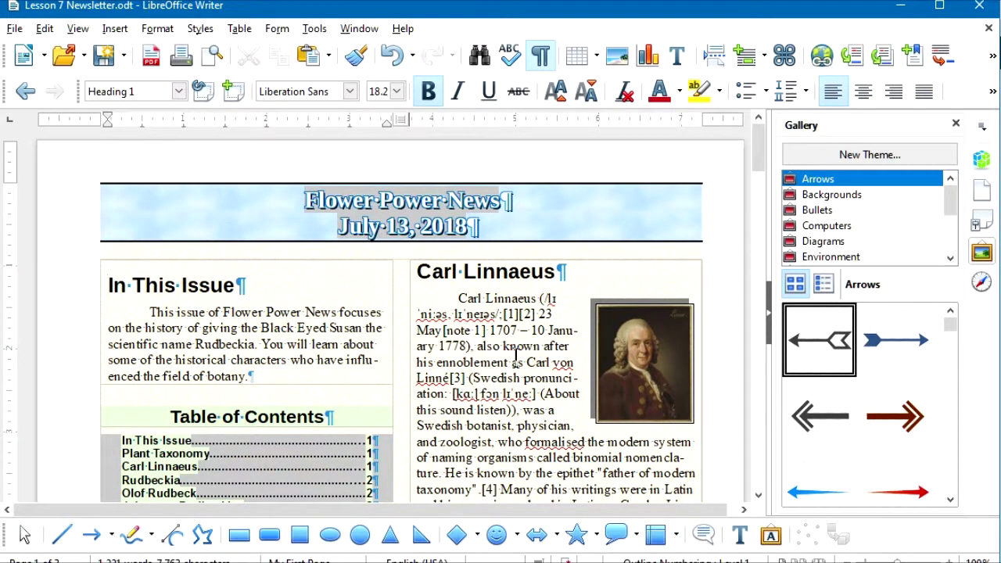